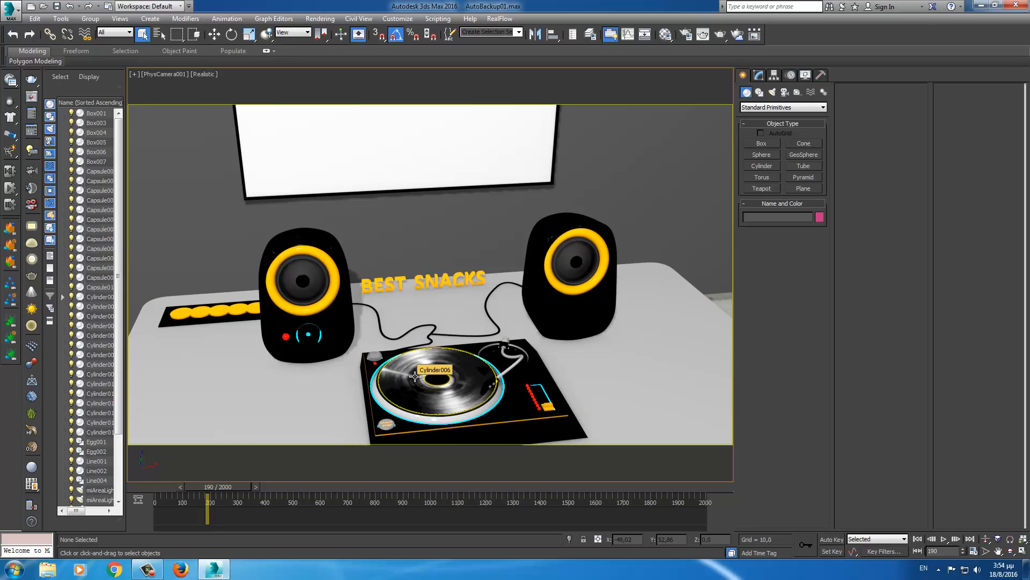
# - Rewind the timeline to frame 0 and change the PhysCamera001 viewport to Perspective
pyautogui.moveTo(242, 487); pyautogui.dragTo(182, 487)
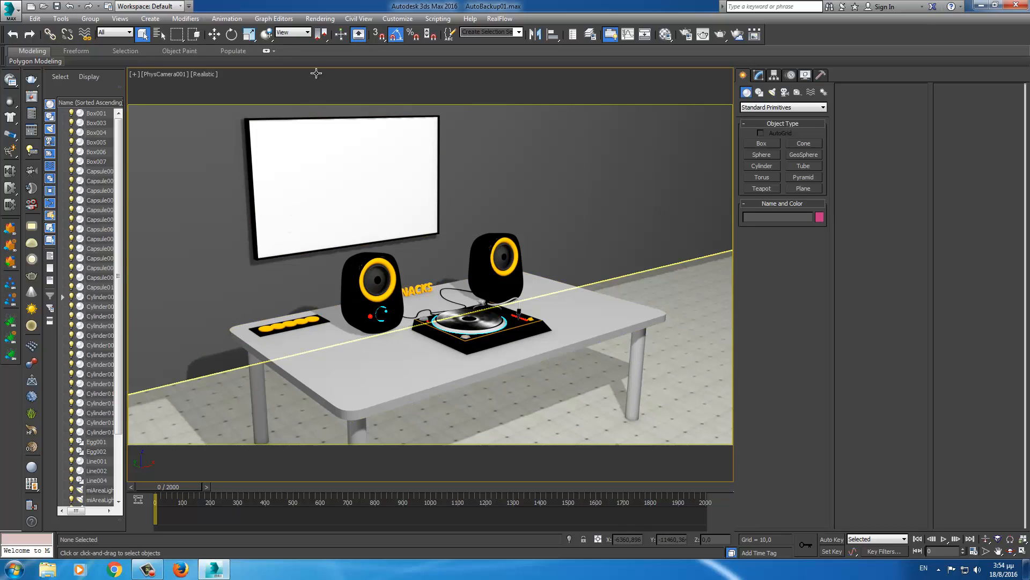
pyautogui.click(159, 75)
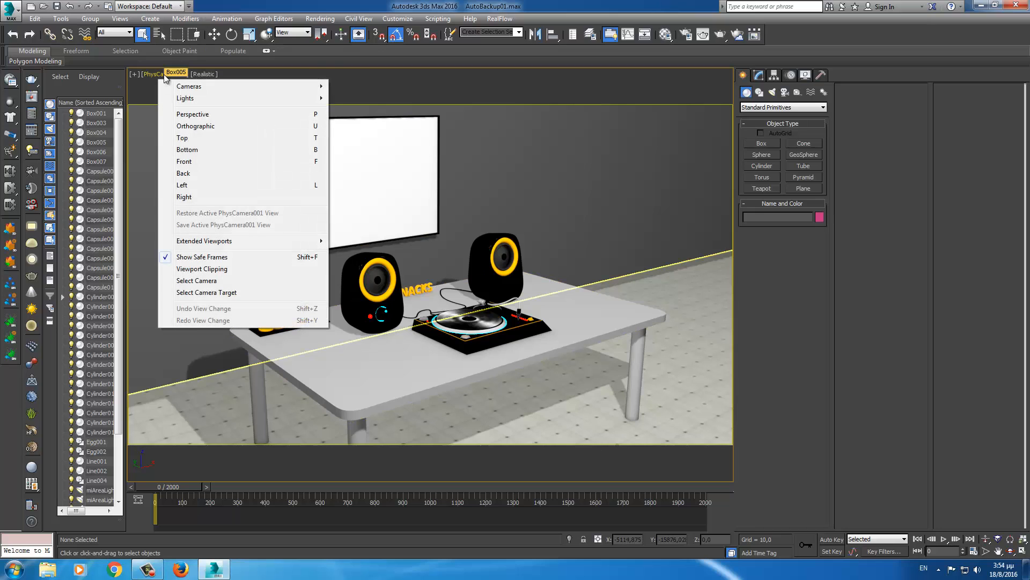
pyautogui.click(166, 114)
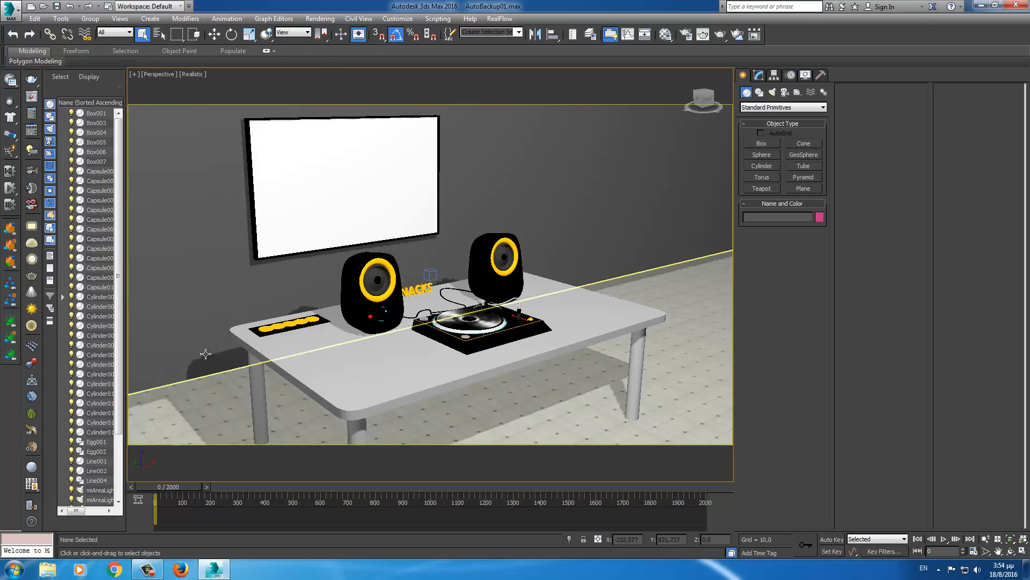
# - Add the dream world (Remix) WAV to the Dope Sheet's Sound track through ProSound
pyautogui.click(274, 18)
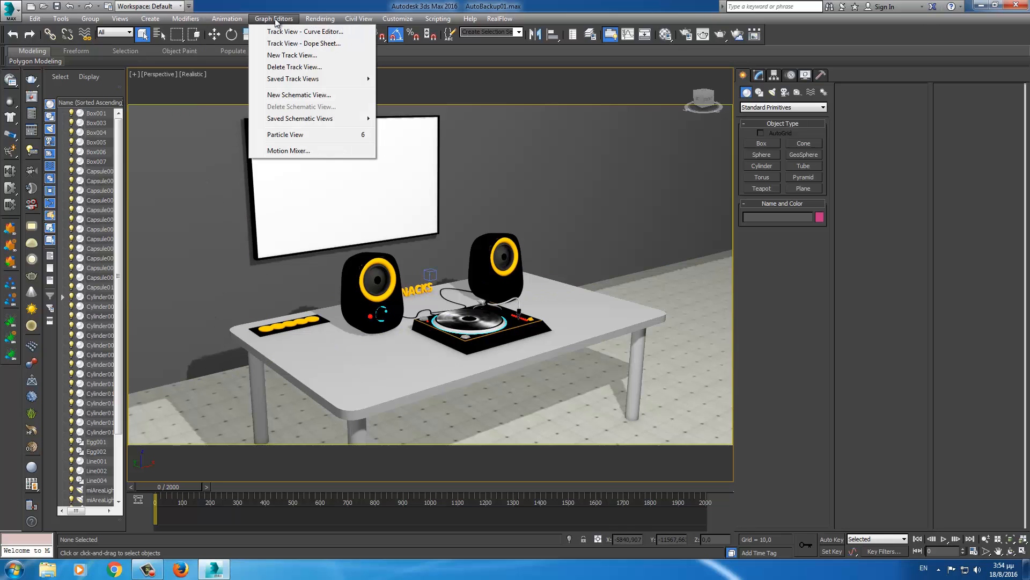
pyautogui.click(259, 47)
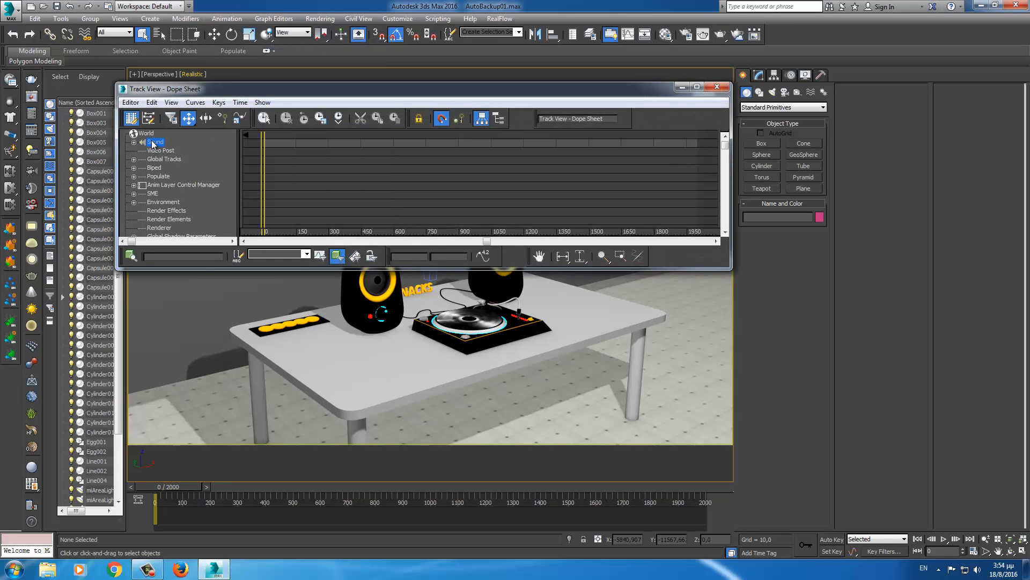
pyautogui.doubleClick(154, 142)
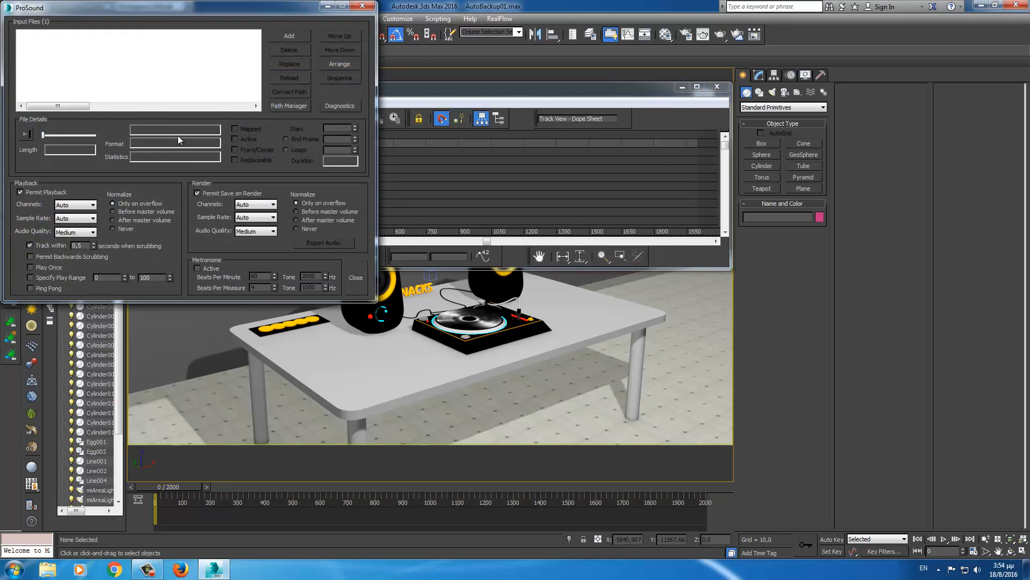
pyautogui.click(299, 37)
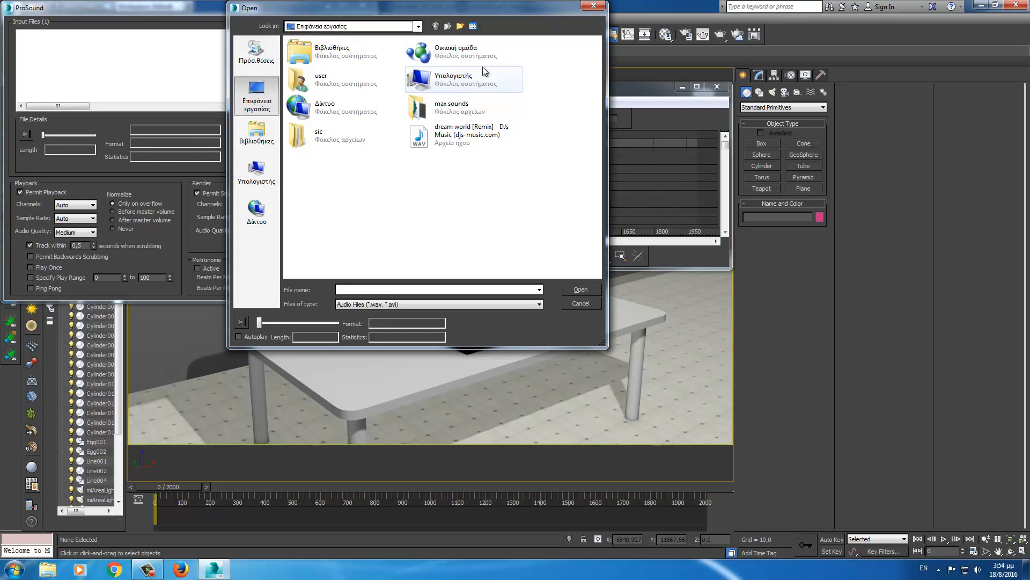
pyautogui.click(468, 134)
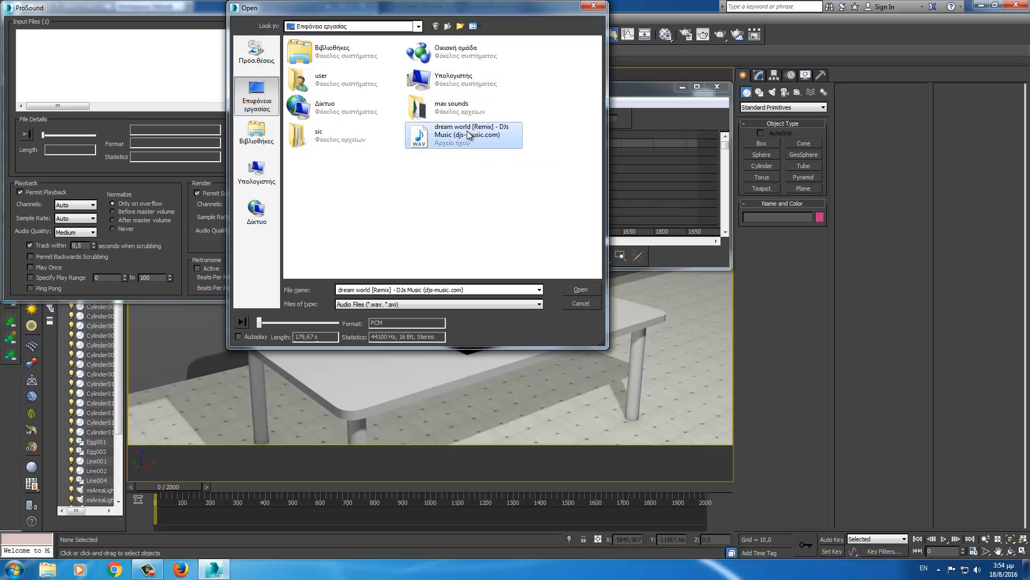
pyautogui.click(581, 291)
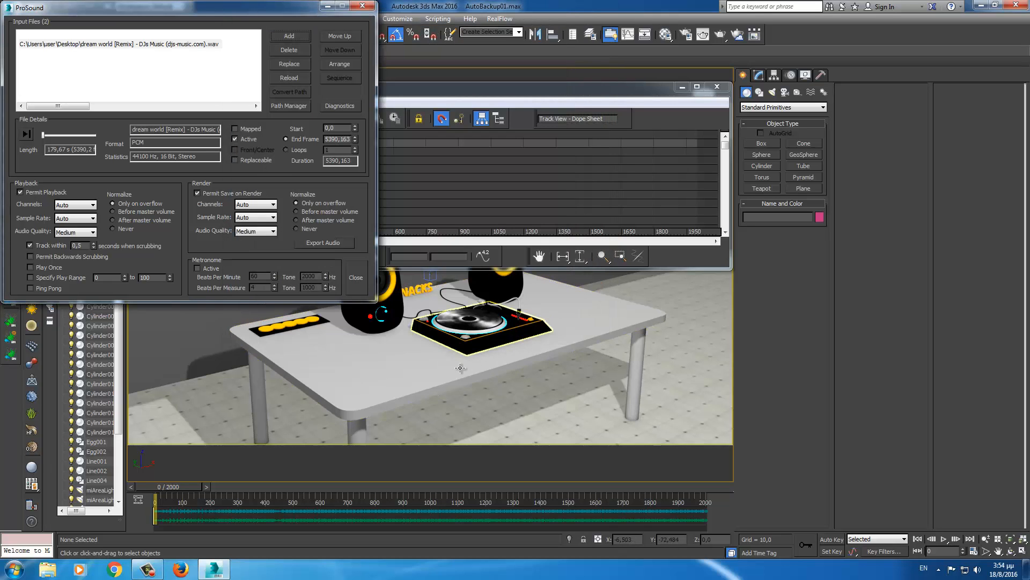
# - Make the soundtrack start at frame 200 and end at frame 2000
pyautogui.moveTo(192, 485); pyautogui.dragTo(246, 486)
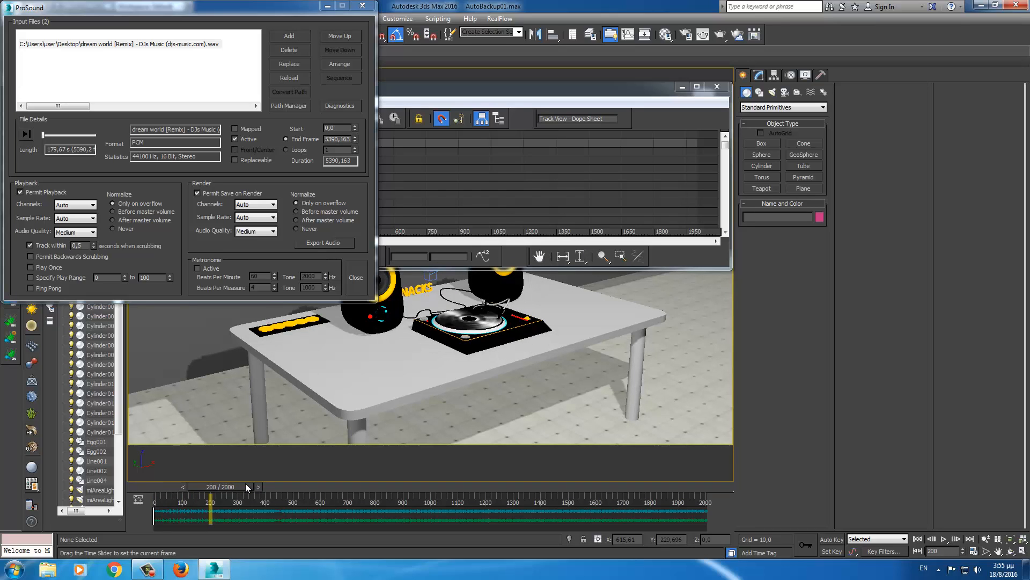
pyautogui.moveTo(246, 487); pyautogui.dragTo(166, 494)
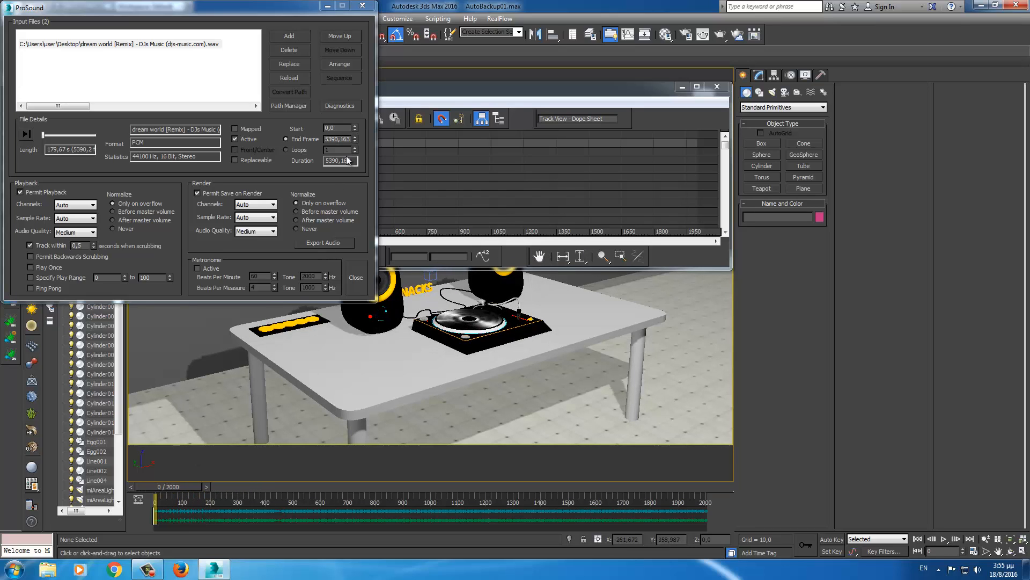
pyautogui.click(342, 129)
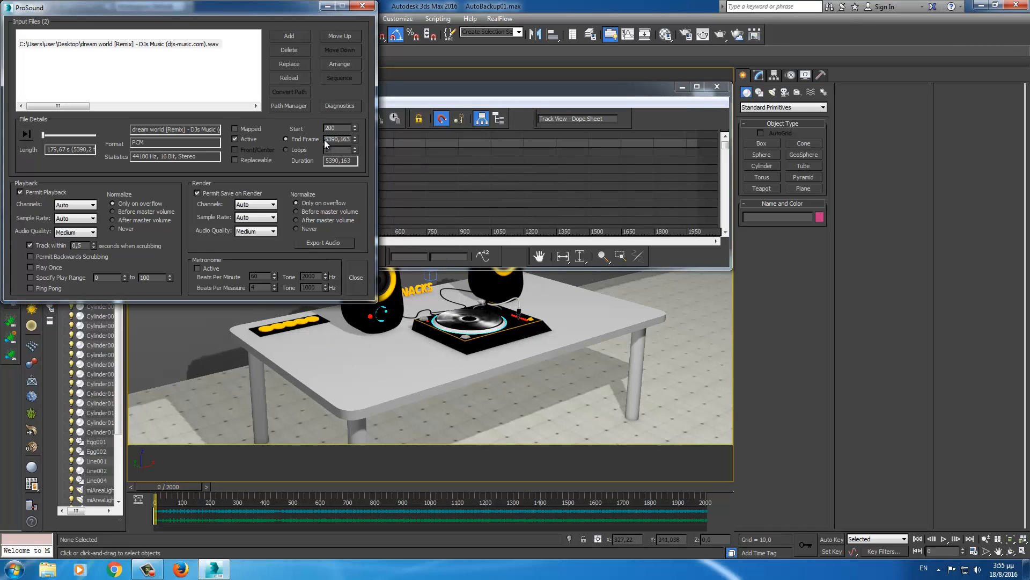
pyautogui.press('Tab')
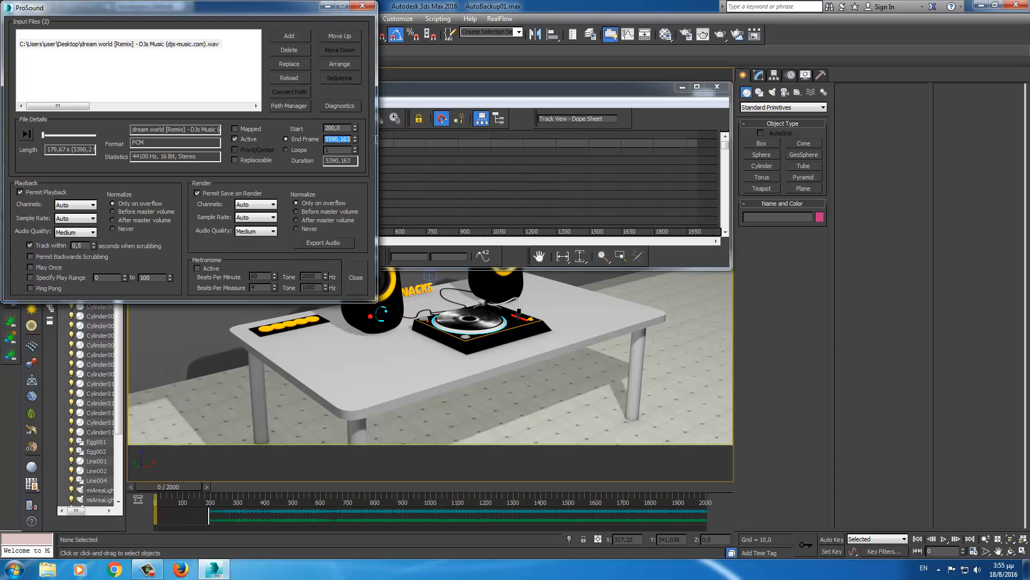
pyautogui.write('2000')
pyautogui.press('Return')
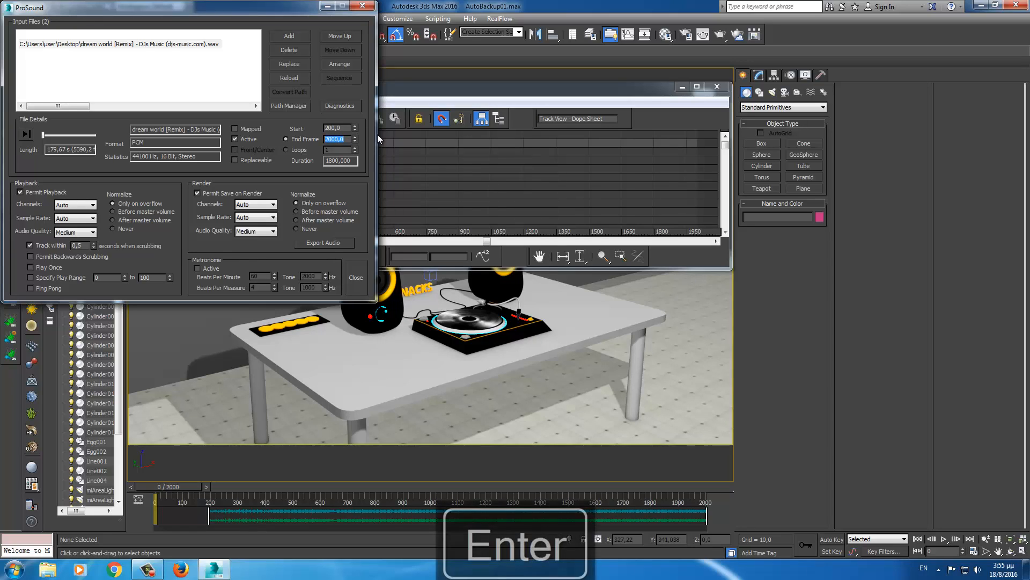
# - Close the sound settings and the Dope Sheet, and move the timeline to frame 96
pyautogui.click(352, 280)
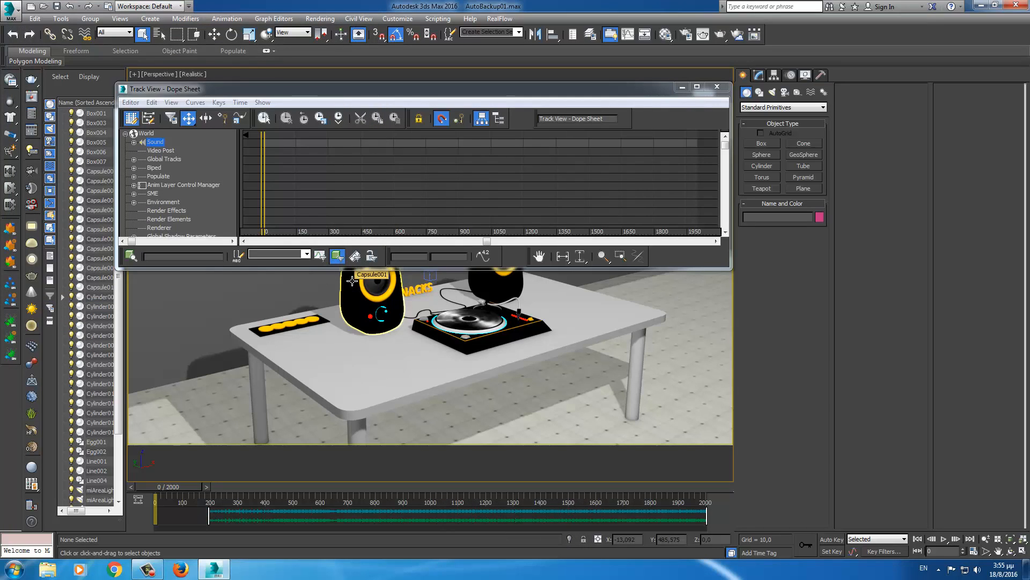
pyautogui.click(717, 86)
pyautogui.scroll(5, 391, 330)
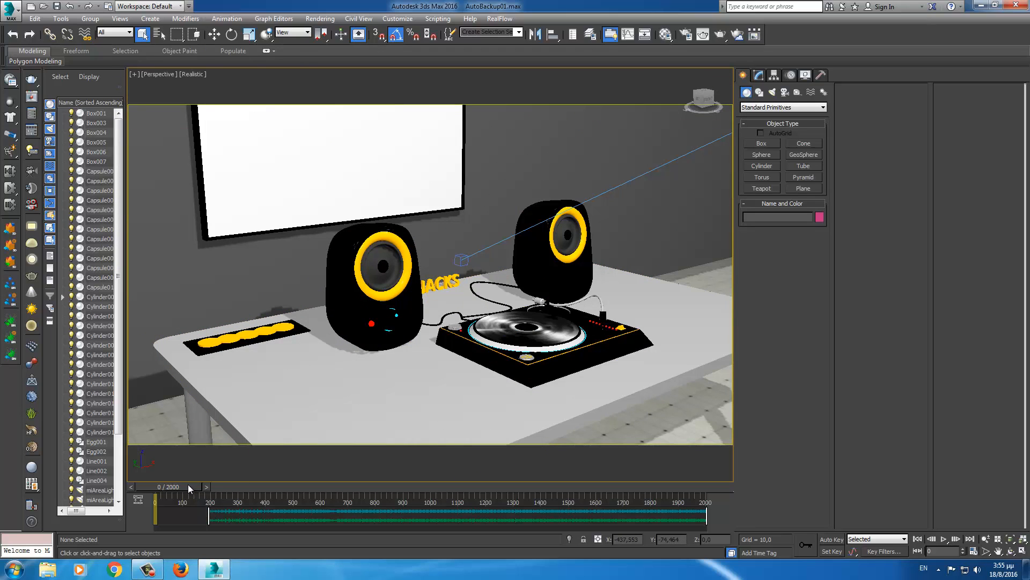
pyautogui.moveTo(187, 485); pyautogui.dragTo(152, 489)
# - Hide everything except the left speaker cone Line001 and zoom in on it
pyautogui.click(378, 264)
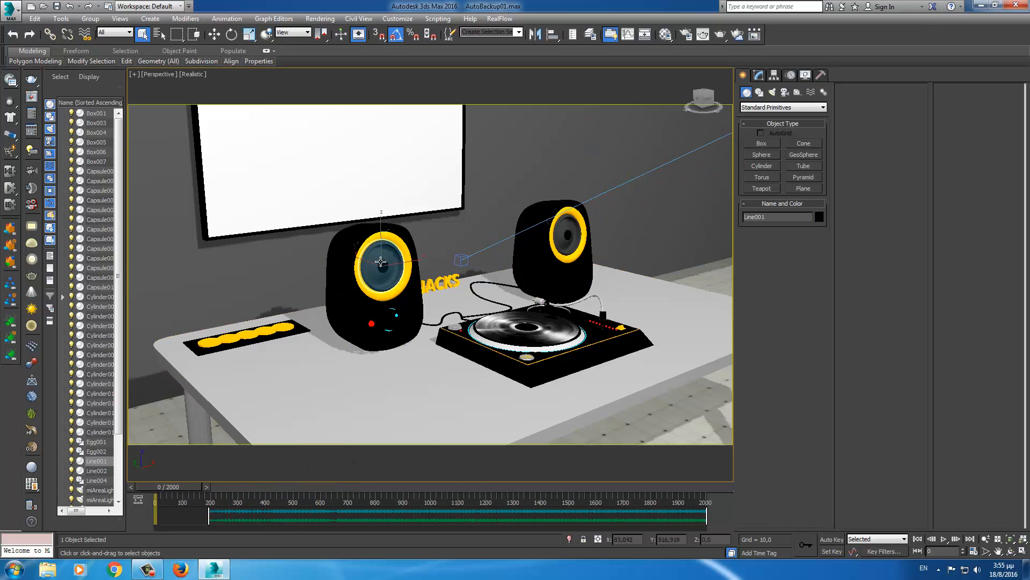
pyautogui.rightClick(378, 264)
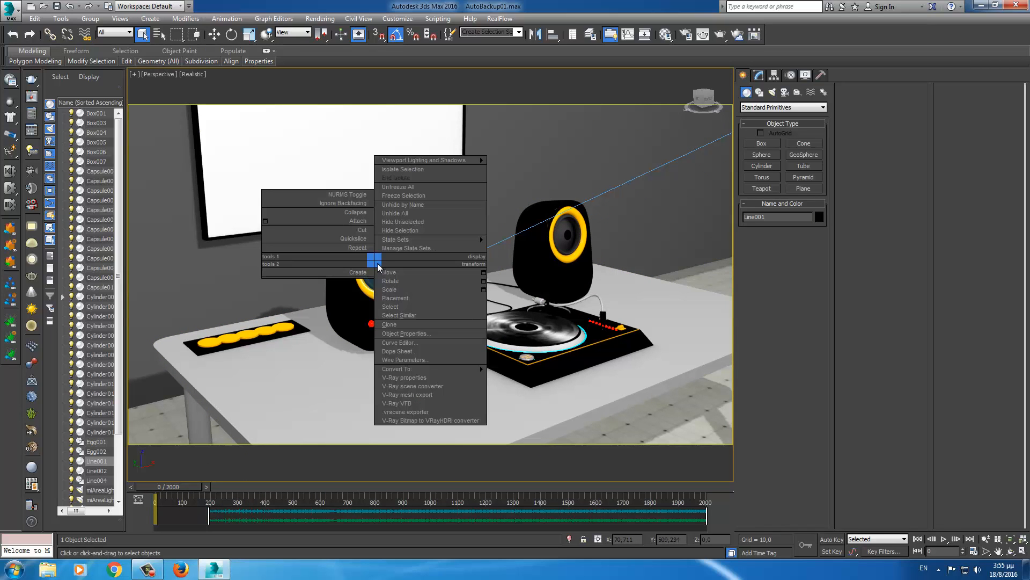
pyautogui.click(407, 222)
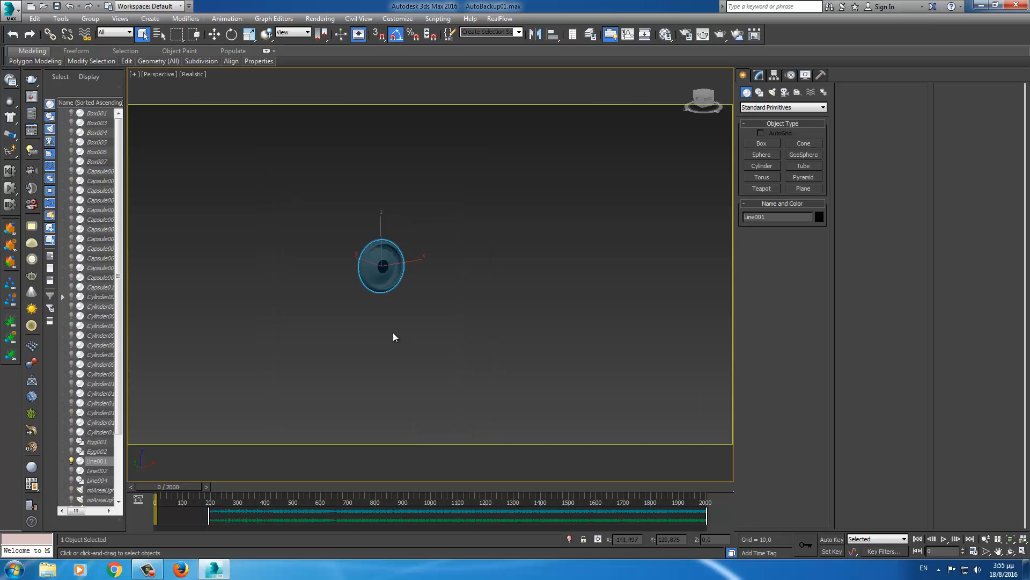
pyautogui.moveTo(393, 333); pyautogui.dragTo(413, 346, button='middle')
pyautogui.scroll(5, 412, 343)
pyautogui.moveTo(399, 291); pyautogui.dragTo(452, 375, button='middle')
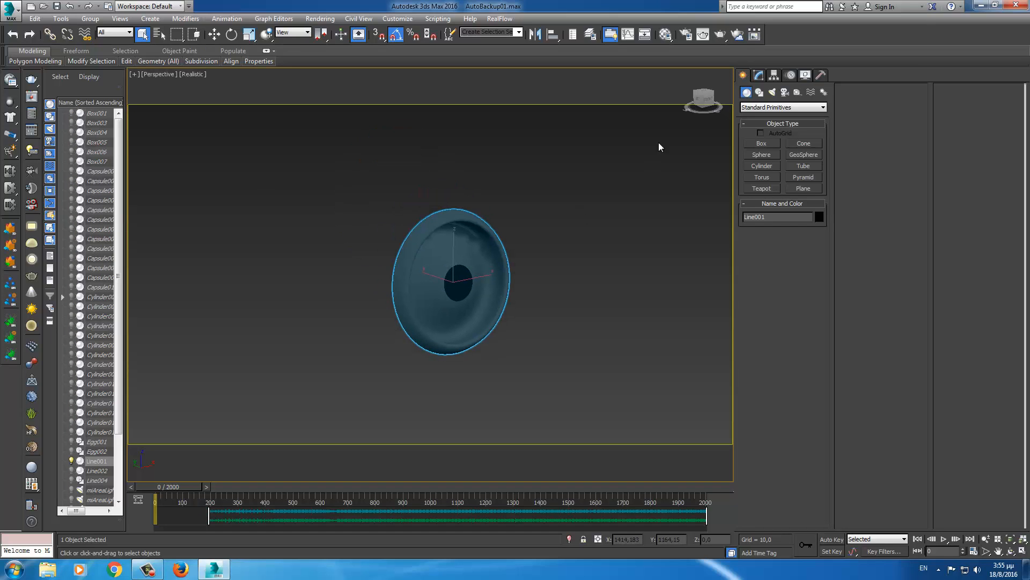
pyautogui.click(758, 76)
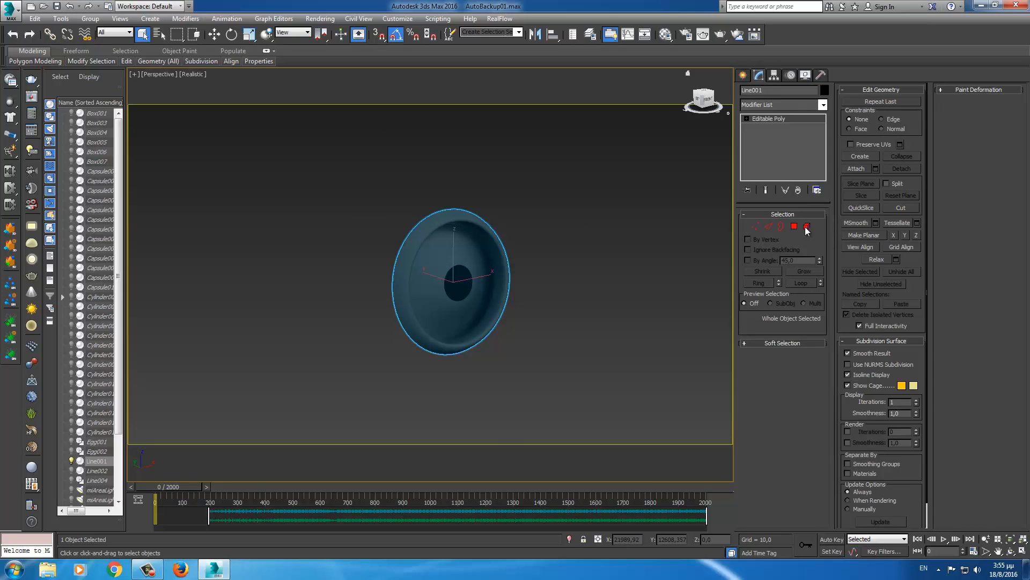
# - In vertex mode on Line001, select only the cone's centre vertex
pyautogui.click(757, 226)
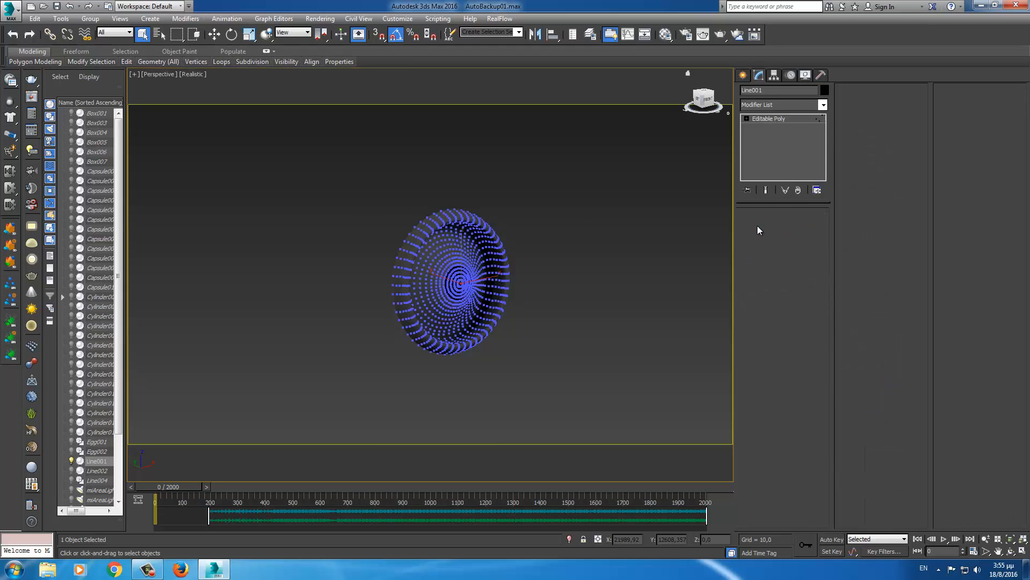
pyautogui.keyDown('alt'); pyautogui.moveTo(552, 309); pyautogui.dragTo(534, 318, button='middle'); pyautogui.keyUp('alt')
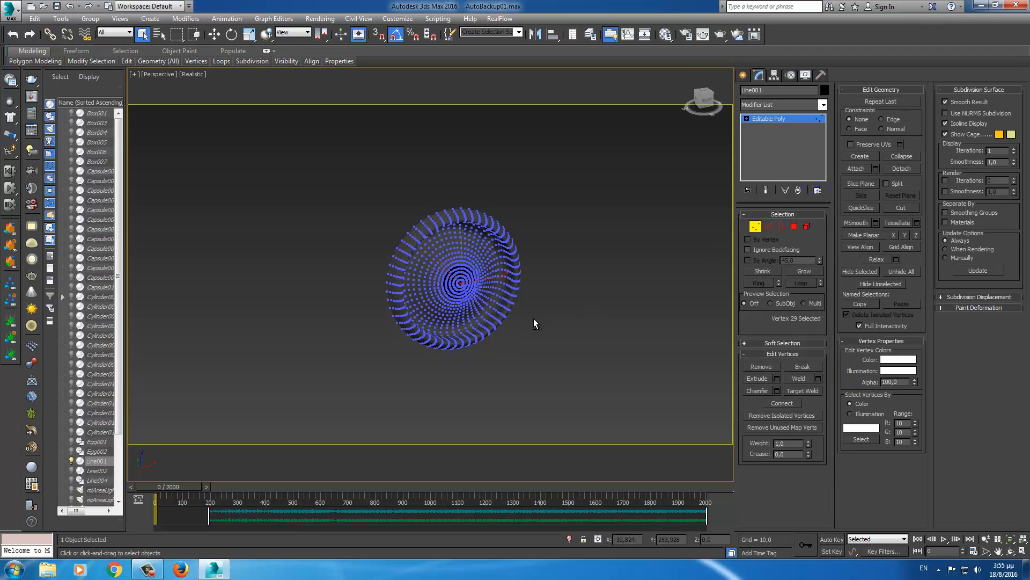
pyautogui.scroll(1, 530, 312)
pyautogui.scroll(3, 481, 337)
pyautogui.scroll(5, 483, 333)
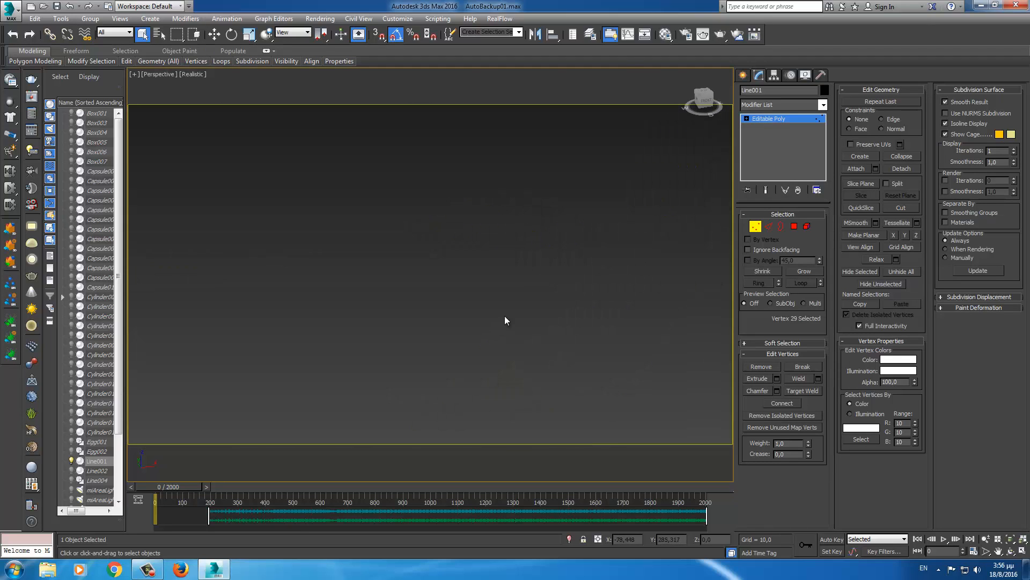
pyautogui.scroll(-5, 490, 308)
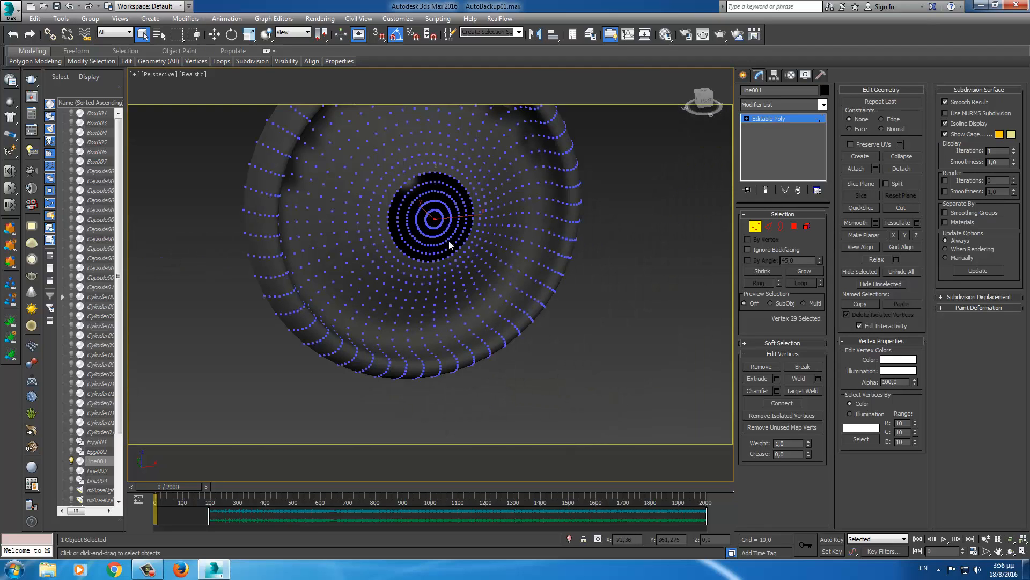
pyautogui.click(665, 267)
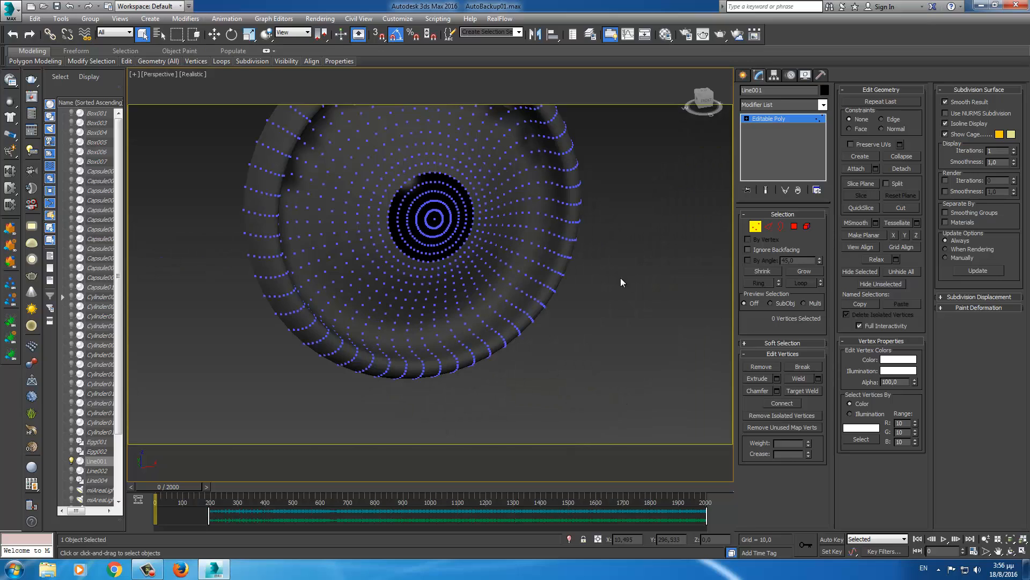
pyautogui.click(434, 220)
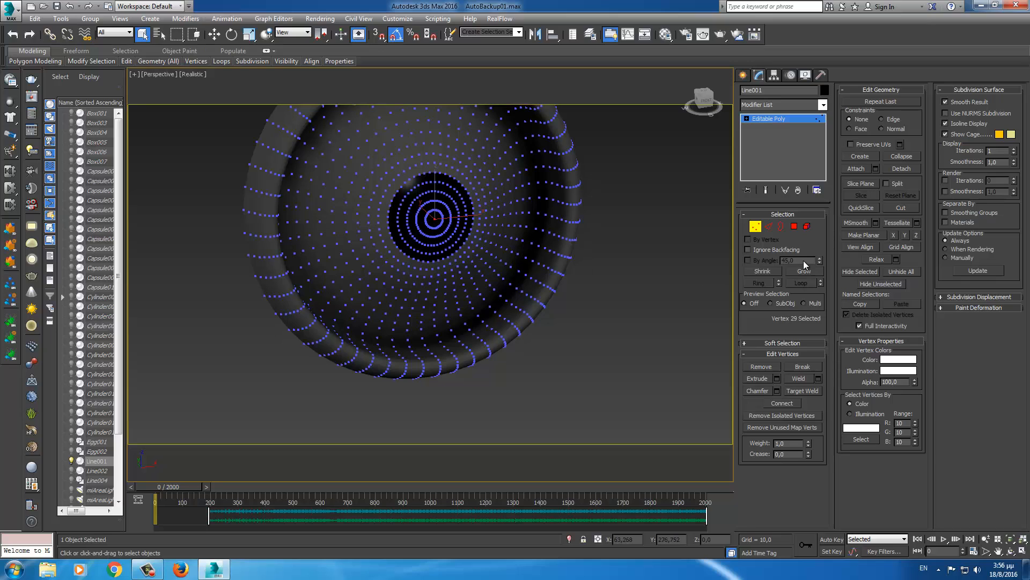
# - Convert to the surrounding polygons and grow the selection to all 1144 inner-face polygons
pyautogui.keyDown('ctrl'); pyautogui.click(794, 225); pyautogui.keyUp('ctrl')
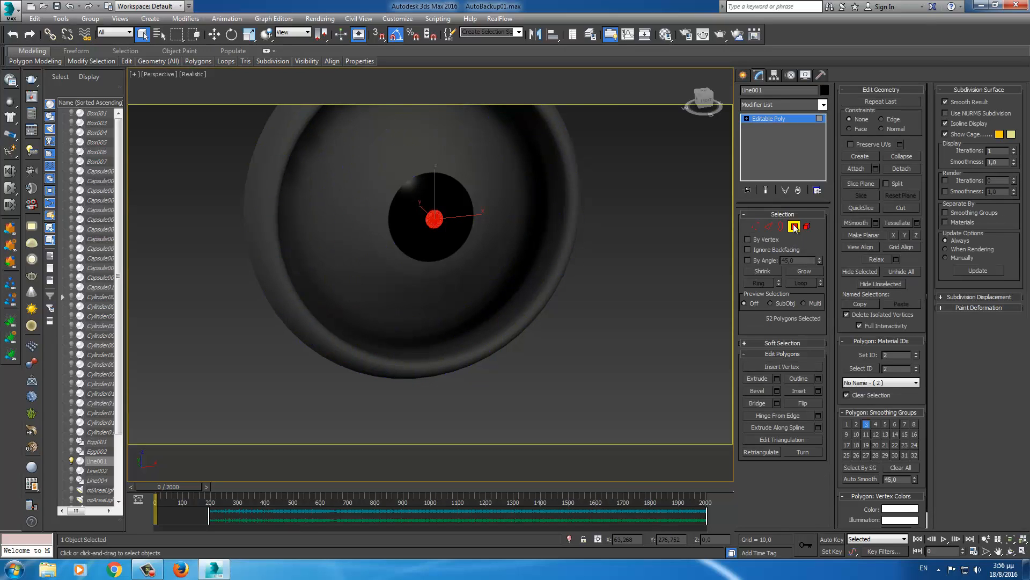
pyautogui.click(803, 271)
pyautogui.click(803, 271)
pyautogui.click(803, 271)
pyautogui.click(803, 271)
pyautogui.click(802, 271)
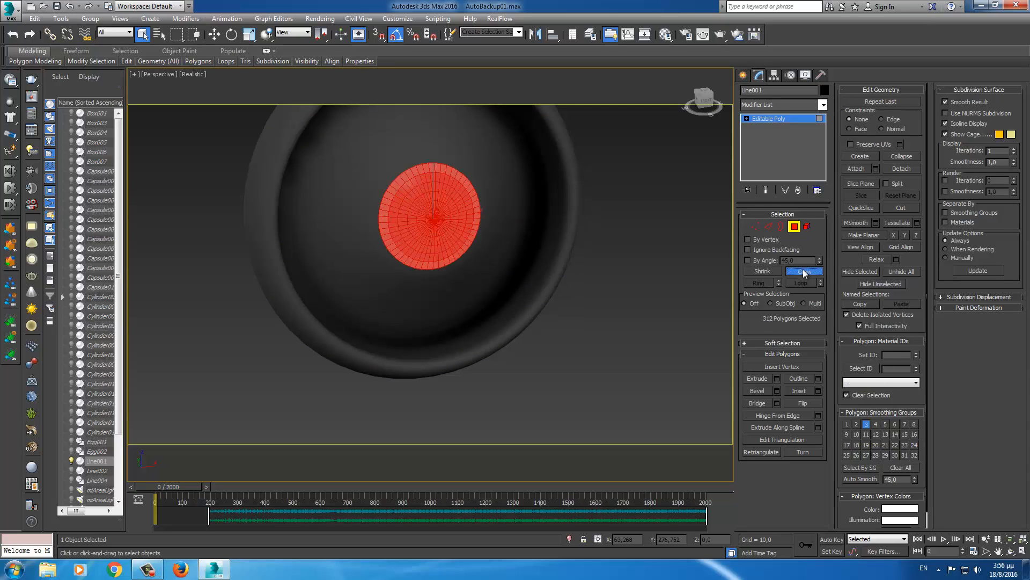
pyautogui.click(803, 271)
pyautogui.click(803, 271)
pyautogui.click(803, 271)
pyautogui.click(802, 271)
pyautogui.click(803, 271)
pyautogui.click(803, 271)
pyautogui.click(803, 271)
pyautogui.click(803, 271)
pyautogui.click(803, 271)
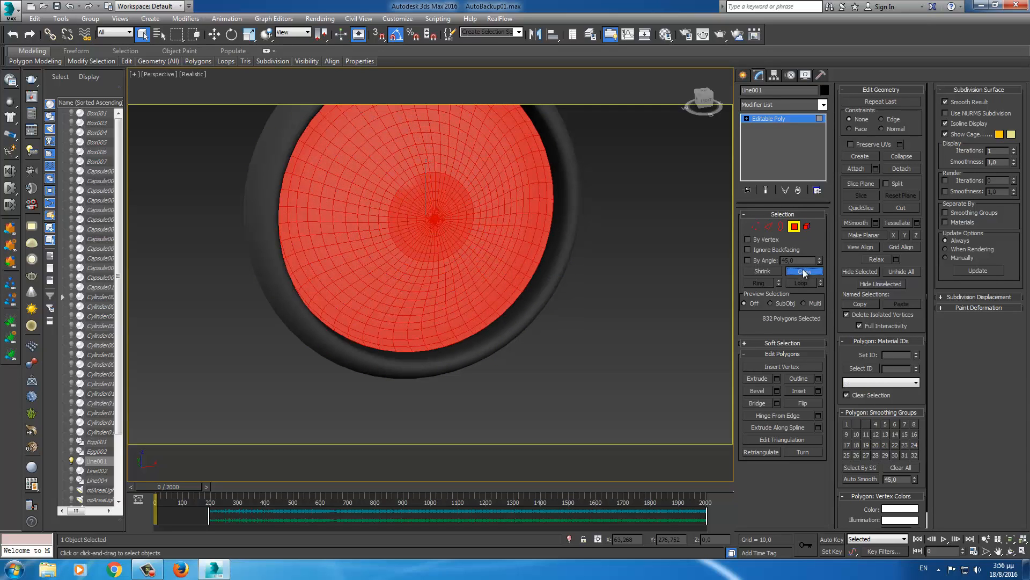
pyautogui.click(803, 271)
pyautogui.click(803, 271)
pyautogui.click(803, 271)
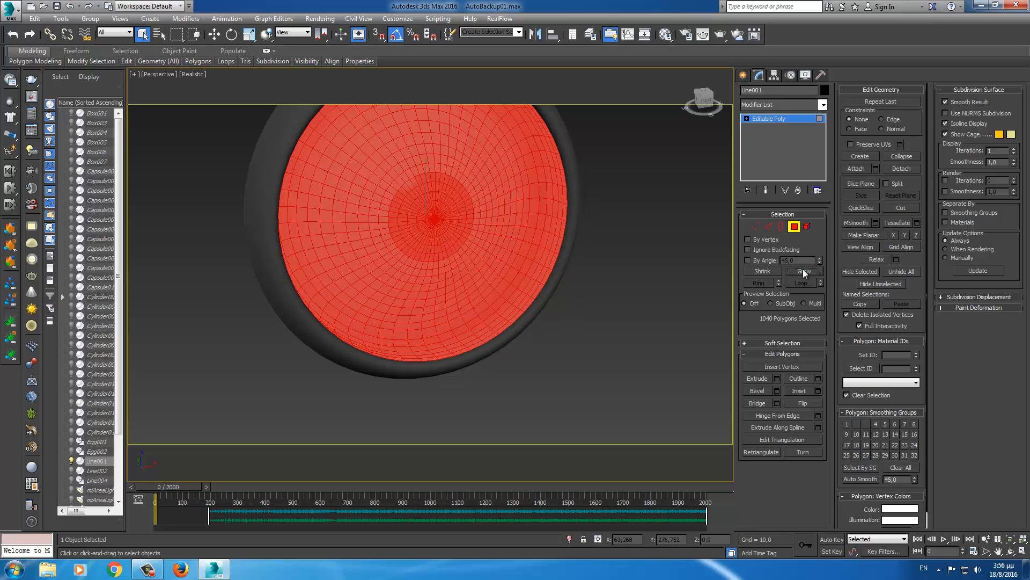
pyautogui.click(802, 271)
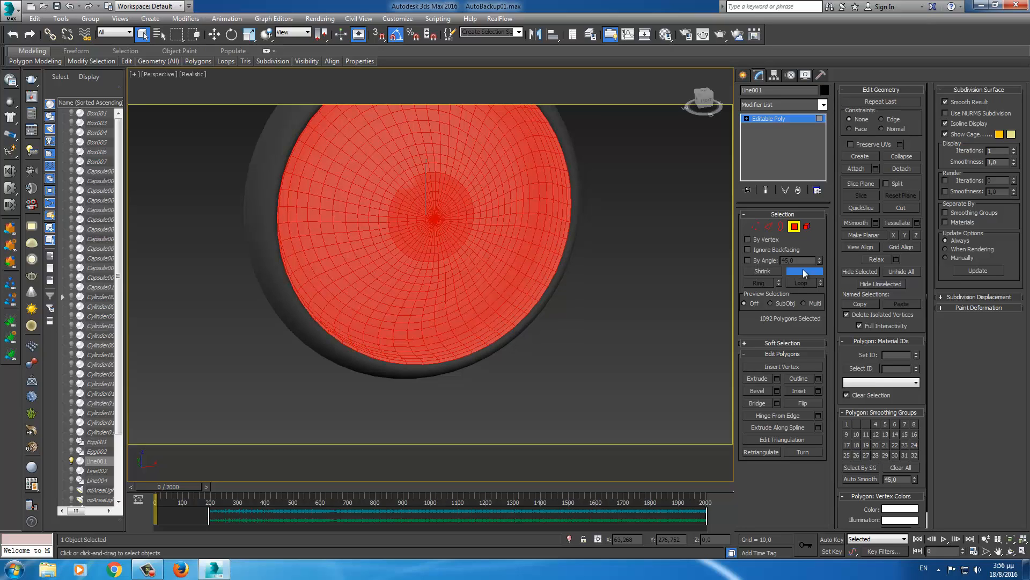
pyautogui.click(803, 271)
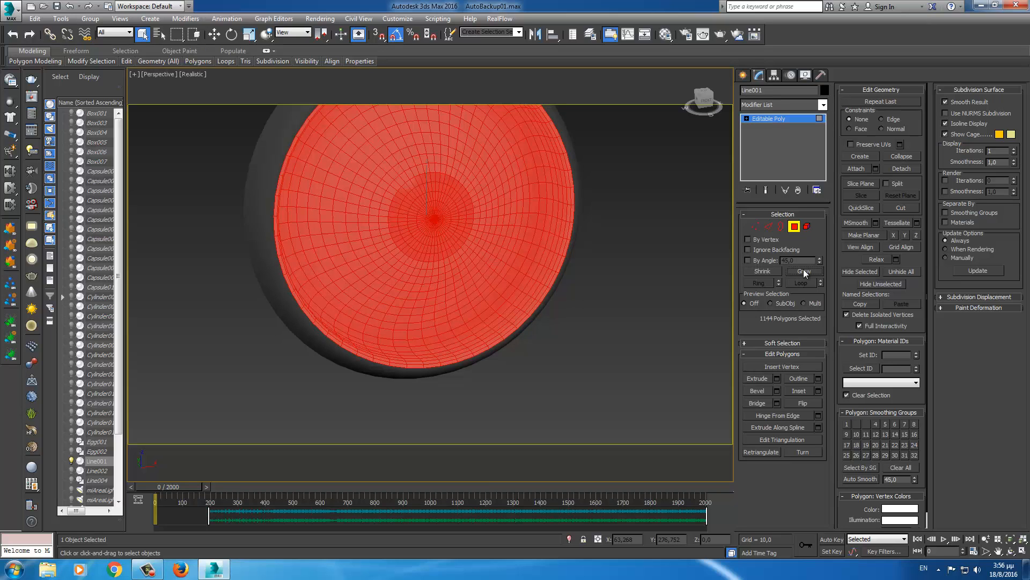
pyautogui.moveTo(603, 294); pyautogui.dragTo(589, 318, button='middle')
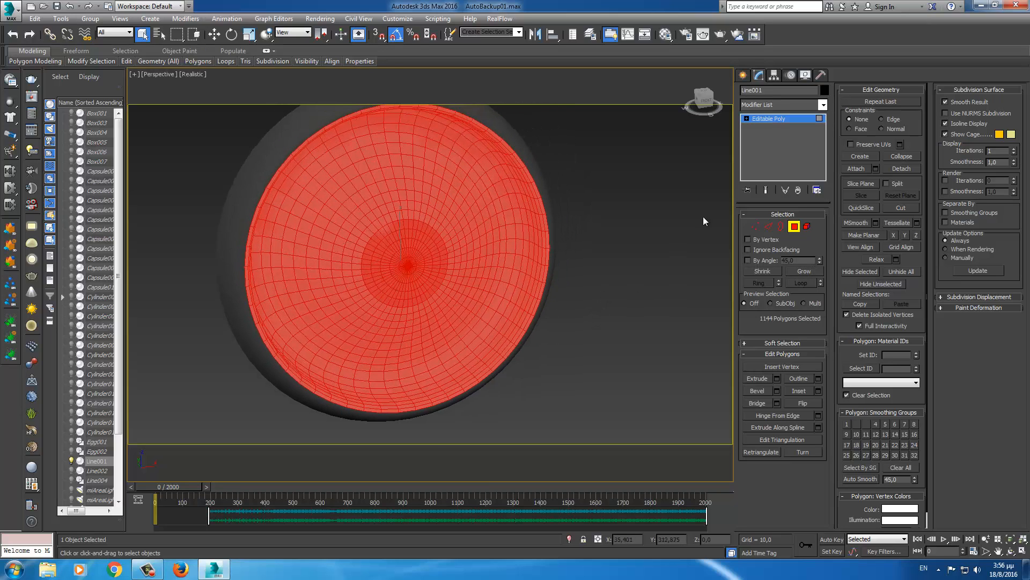
# - Add a Ripple modifier to the speaker cone
pyautogui.click(824, 105)
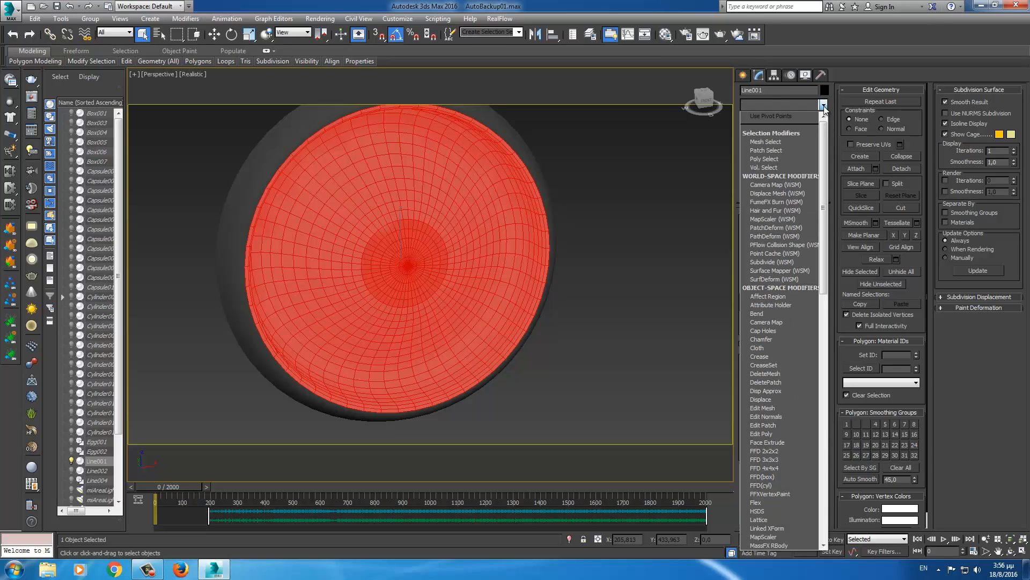
pyautogui.write('ri')
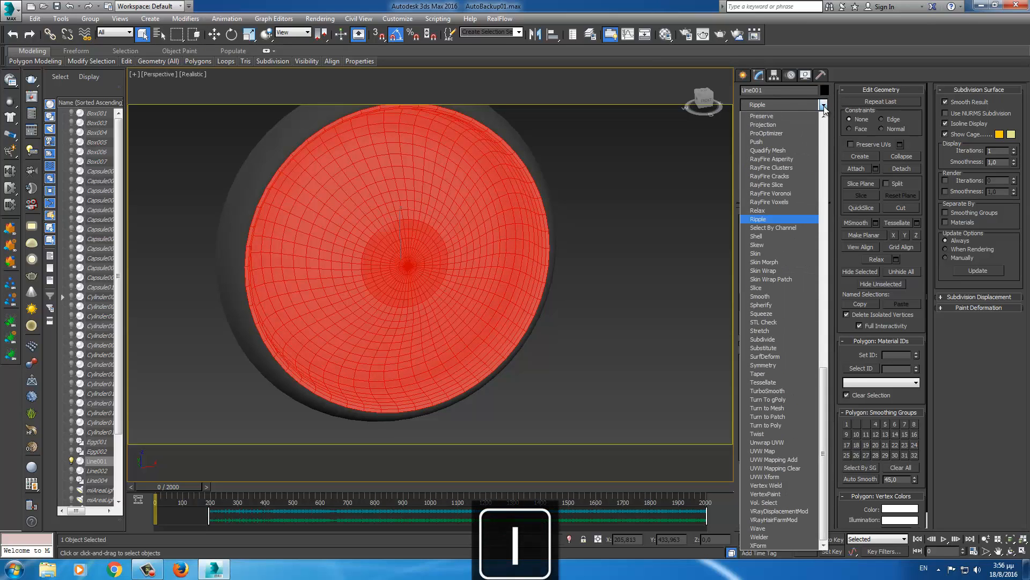
pyautogui.click(777, 220)
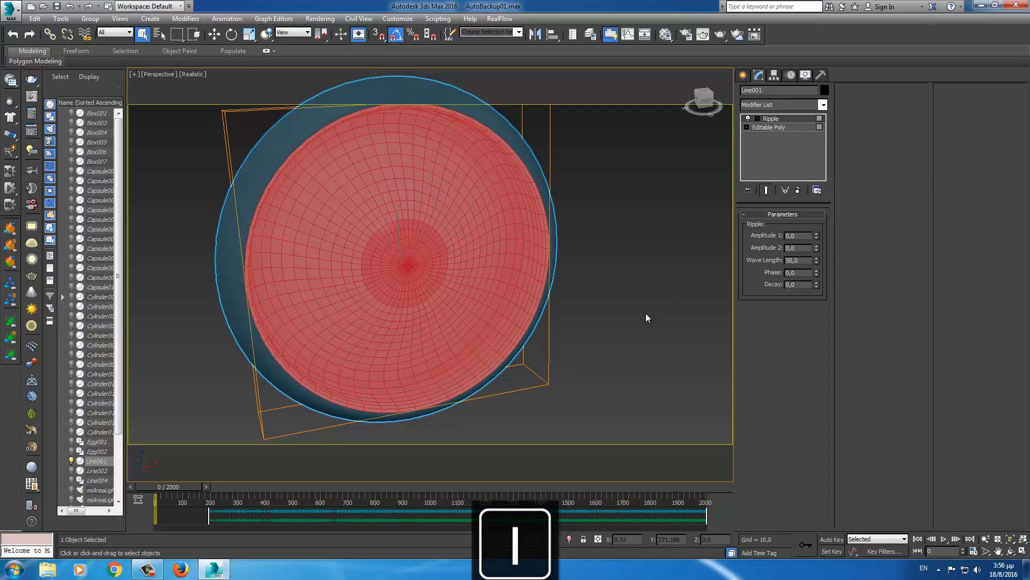
pyautogui.keyDown('alt'); pyautogui.moveTo(627, 319); pyautogui.dragTo(572, 324, button='middle'); pyautogui.keyUp('alt')
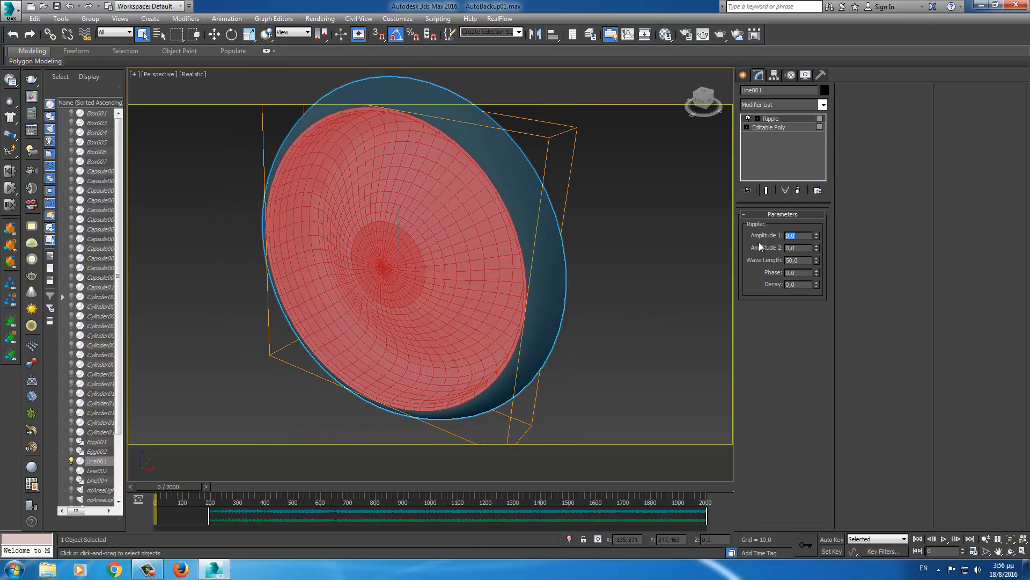
# - Set the Ripple Wave Length to 200 after trying 100, previewing each with the Phase spinner
pyautogui.write('1,5')
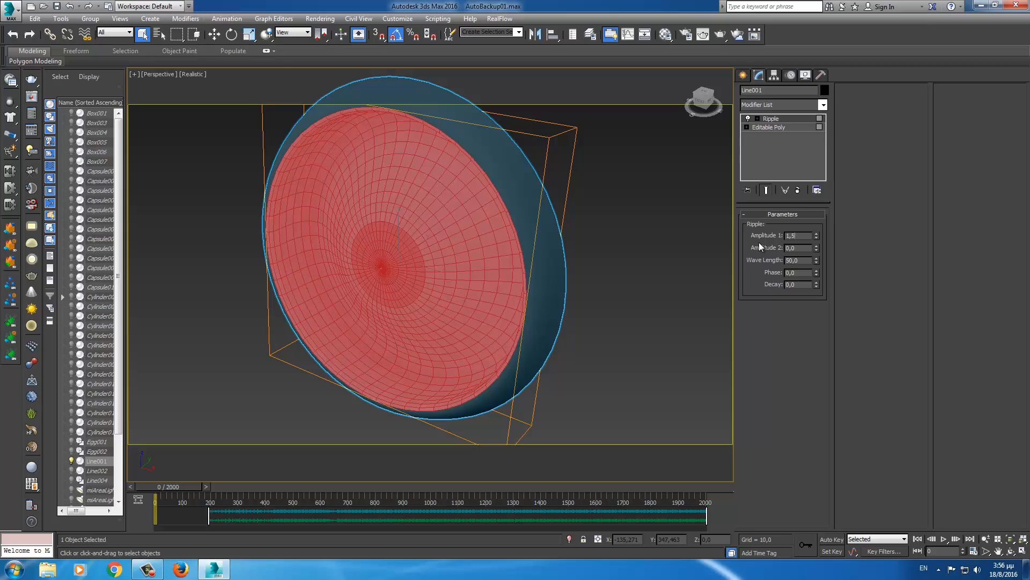
pyautogui.press('Down')
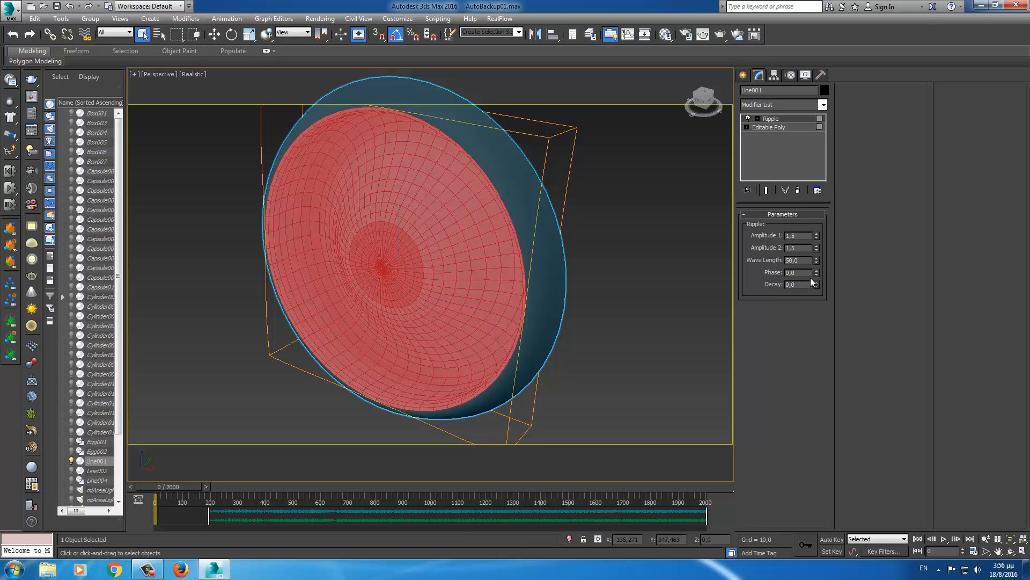
pyautogui.moveTo(817, 274)
pyautogui.mouseDown()
pyautogui.moveTo(820, 232)
pyautogui.moveTo(812, 255)
pyautogui.mouseUp()
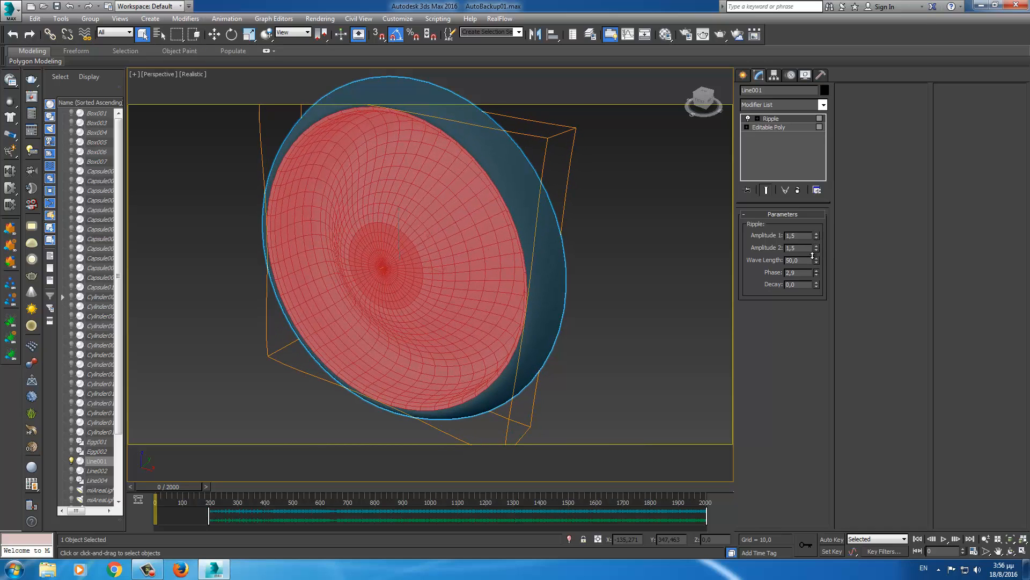
pyautogui.rightClick(816, 273)
pyautogui.doubleClick(806, 260)
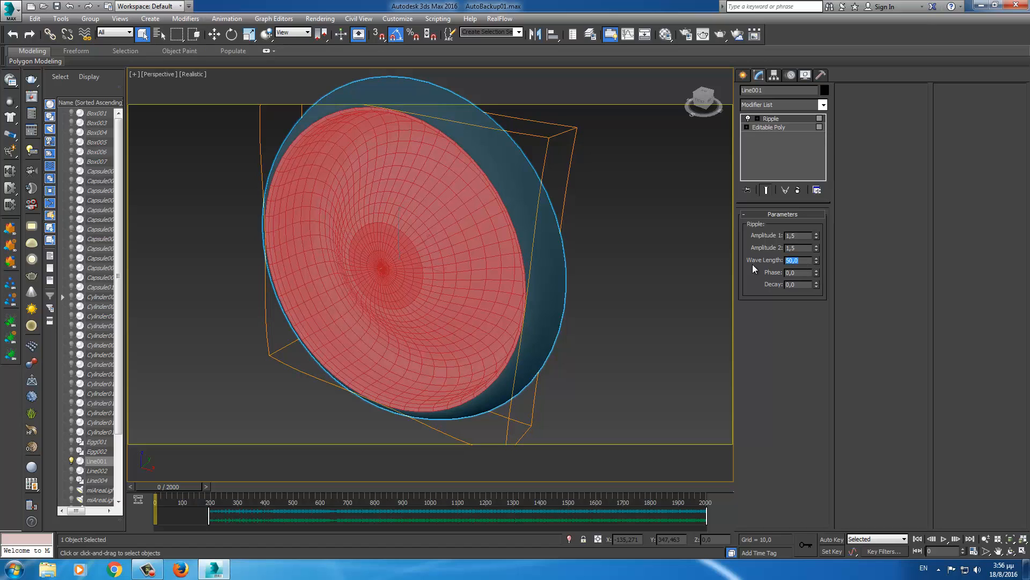
pyautogui.write('100')
pyautogui.press('Return')
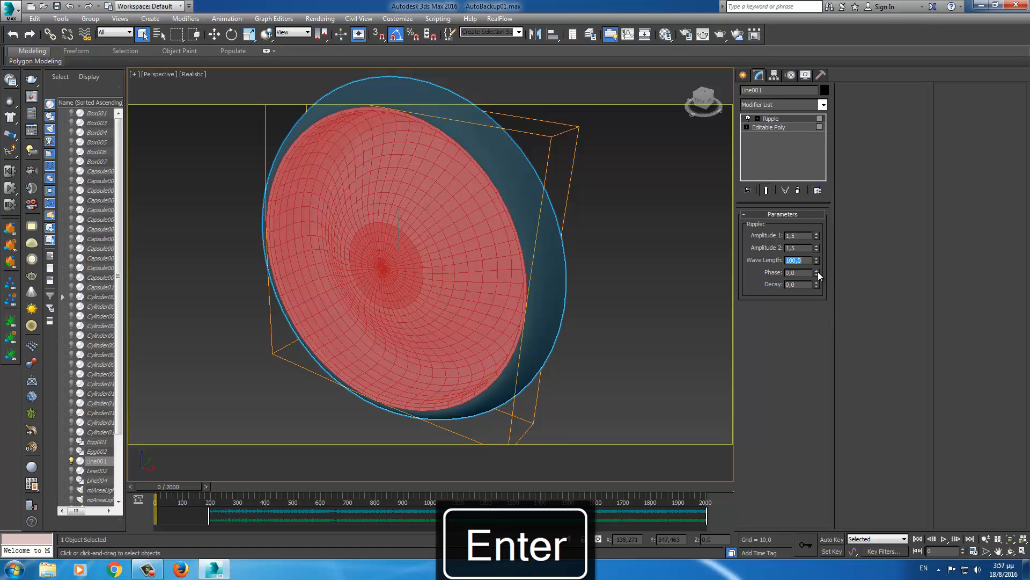
pyautogui.moveTo(816, 272); pyautogui.dragTo(817, 259)
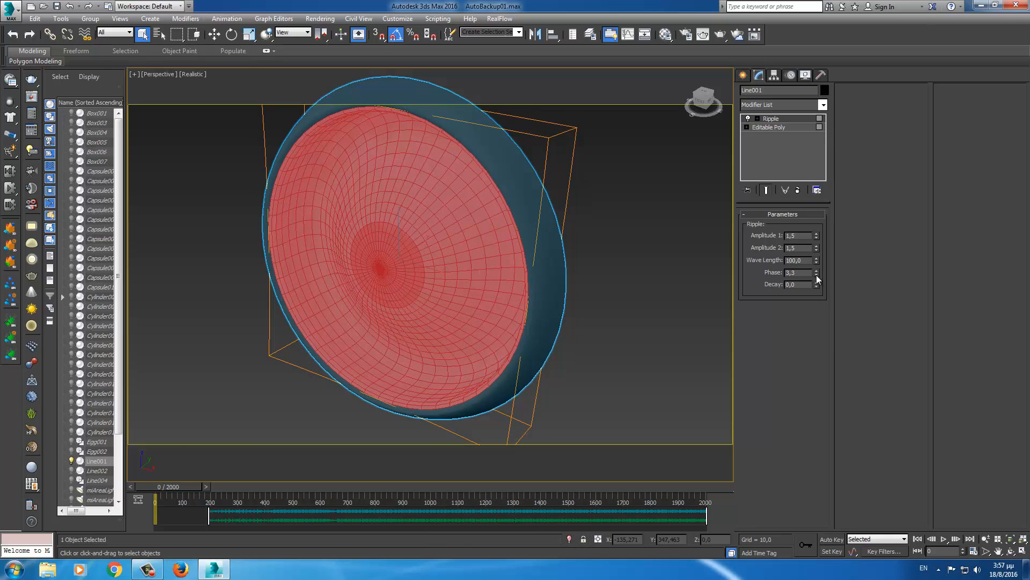
pyautogui.rightClick(816, 275)
pyautogui.write('2')
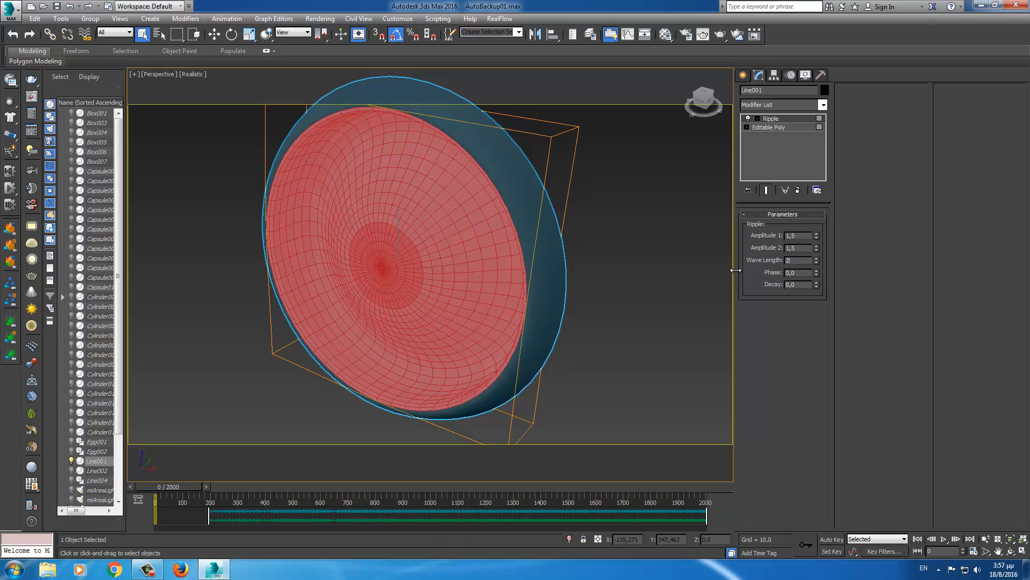
pyautogui.write('00')
pyautogui.press('Return')
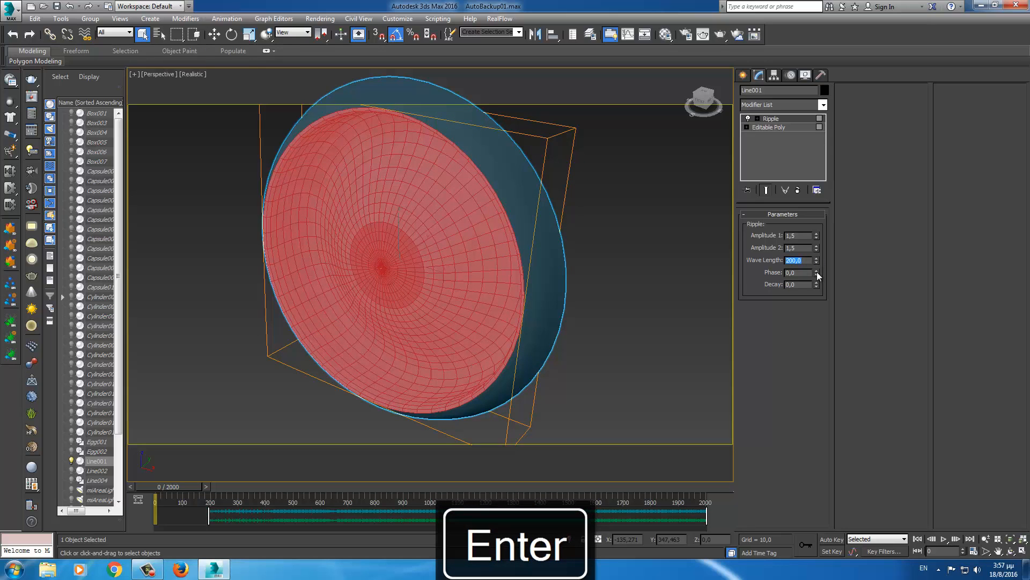
pyautogui.moveTo(816, 272); pyautogui.dragTo(822, 235)
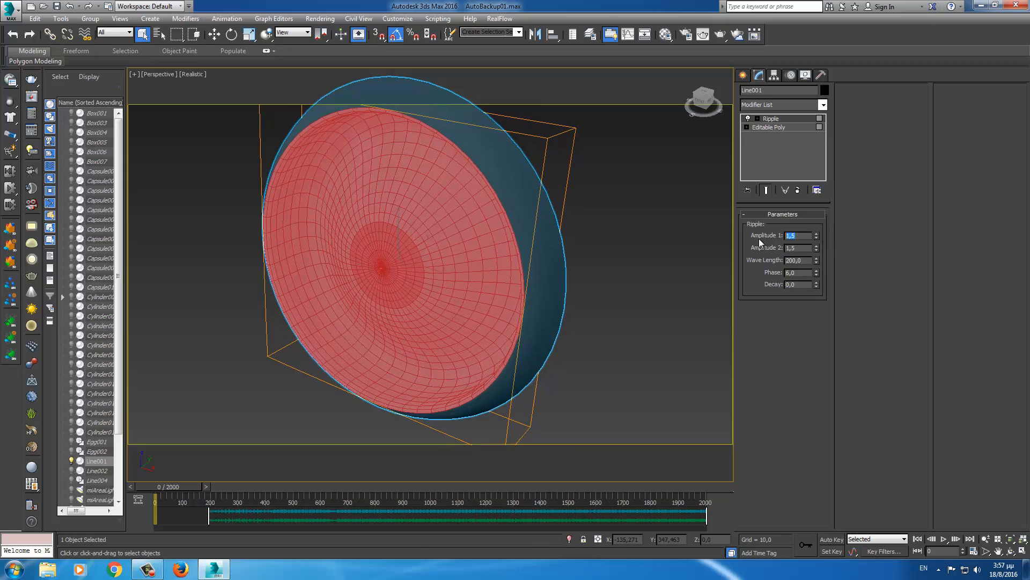
# - Set Ripple Amplitude 1 and Amplitude 2 to 2,0 and preview the animated waves
pyautogui.write('2')
pyautogui.press('Down')
pyautogui.write('2')
pyautogui.press('Return')
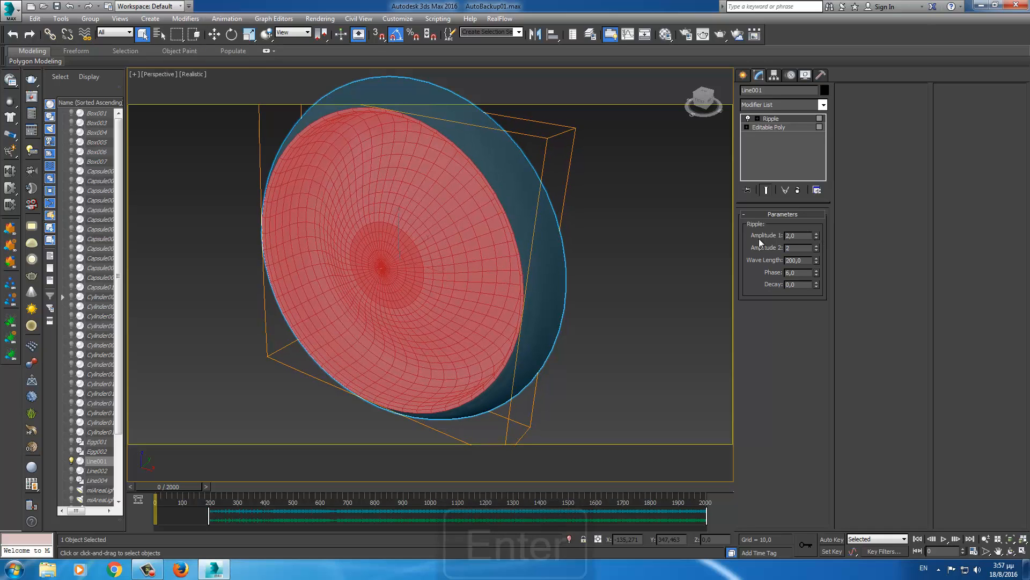
pyautogui.press('Return')
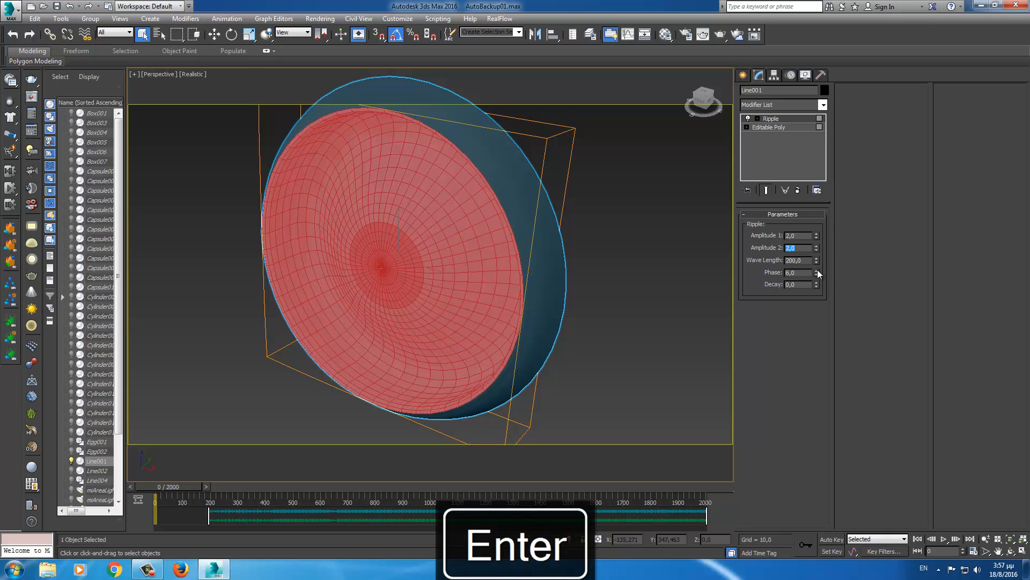
pyautogui.moveTo(817, 273); pyautogui.dragTo(817, 239)
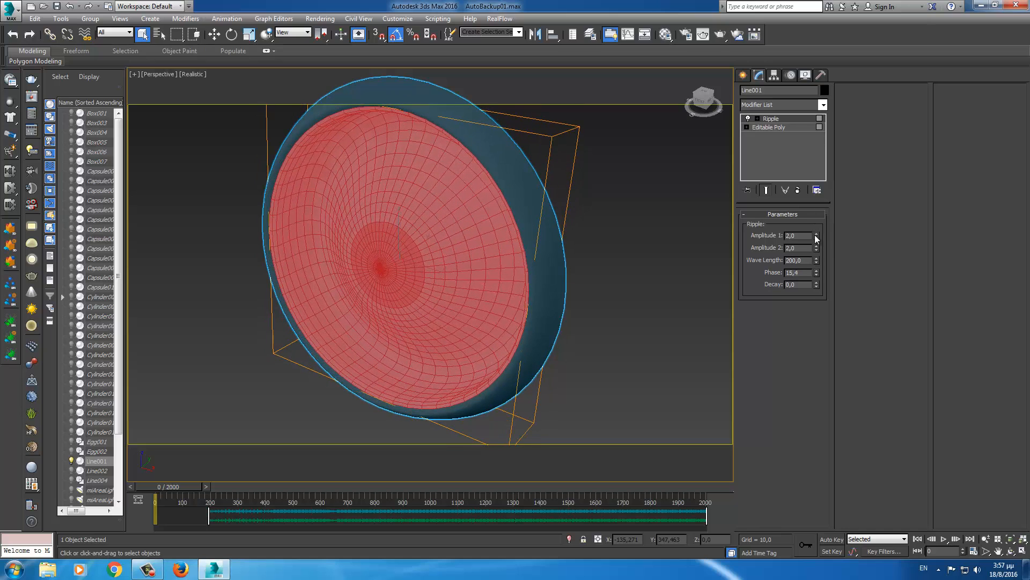
# - Reset the Ripple Phase to 0,0 and view the cone front-on
pyautogui.rightClick(816, 272)
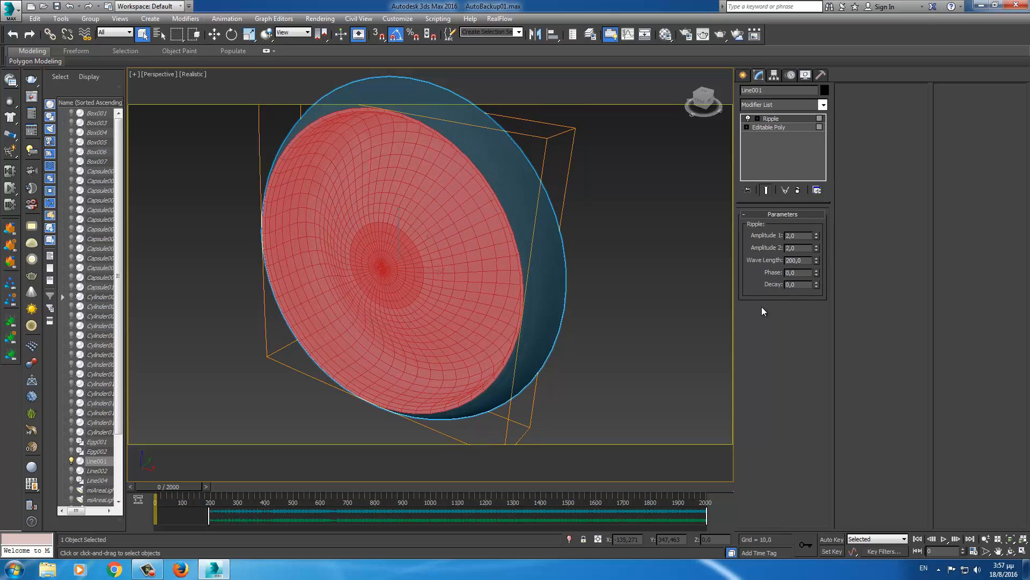
pyautogui.keyDown('alt'); pyautogui.moveTo(557, 320); pyautogui.dragTo(637, 311, button='middle'); pyautogui.keyUp('alt')
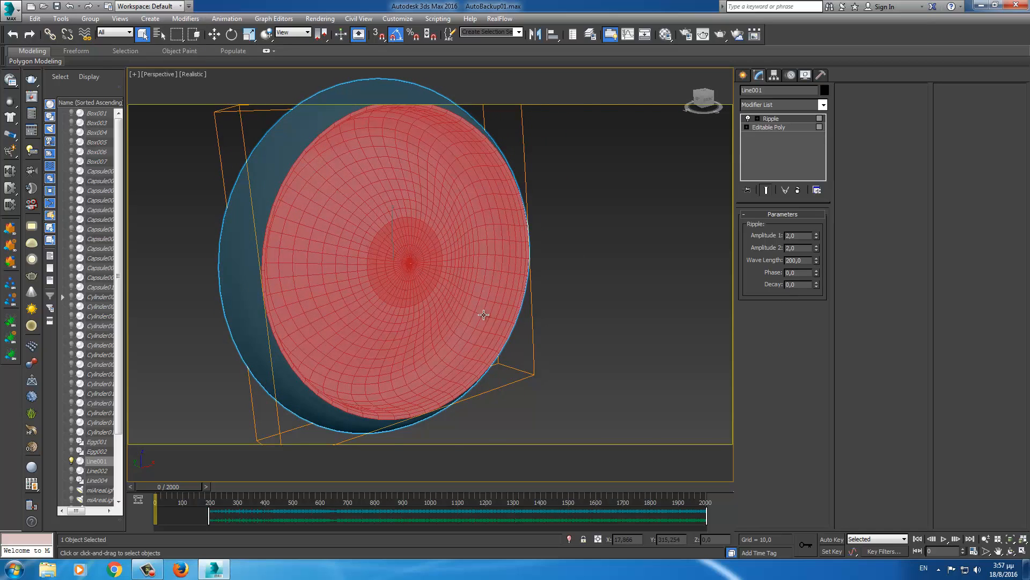
pyautogui.moveTo(484, 315); pyautogui.dragTo(547, 310, button='middle')
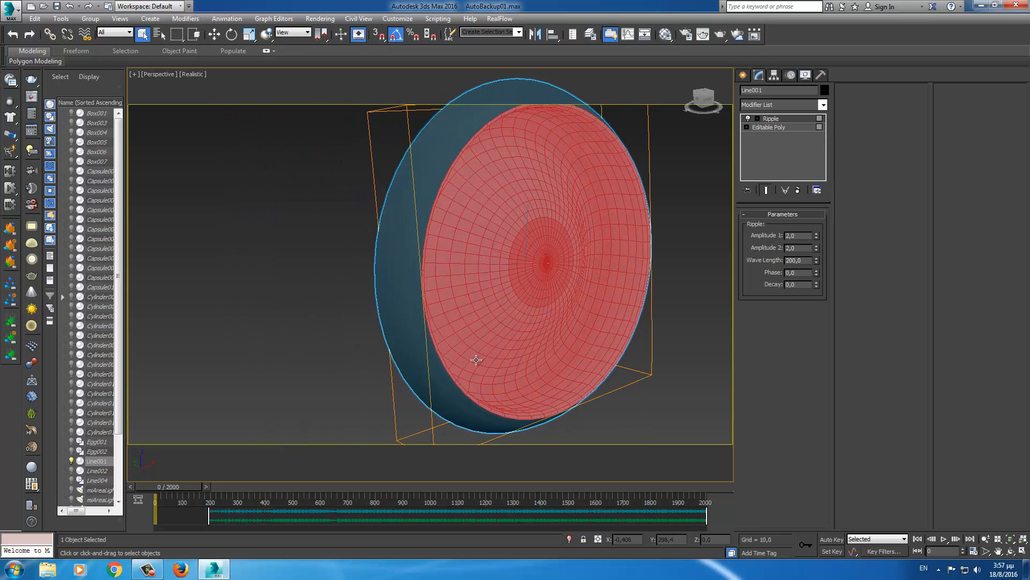
# - Lower the system volume slightly and move the time slider forward to preview the cone
pyautogui.click(978, 567)
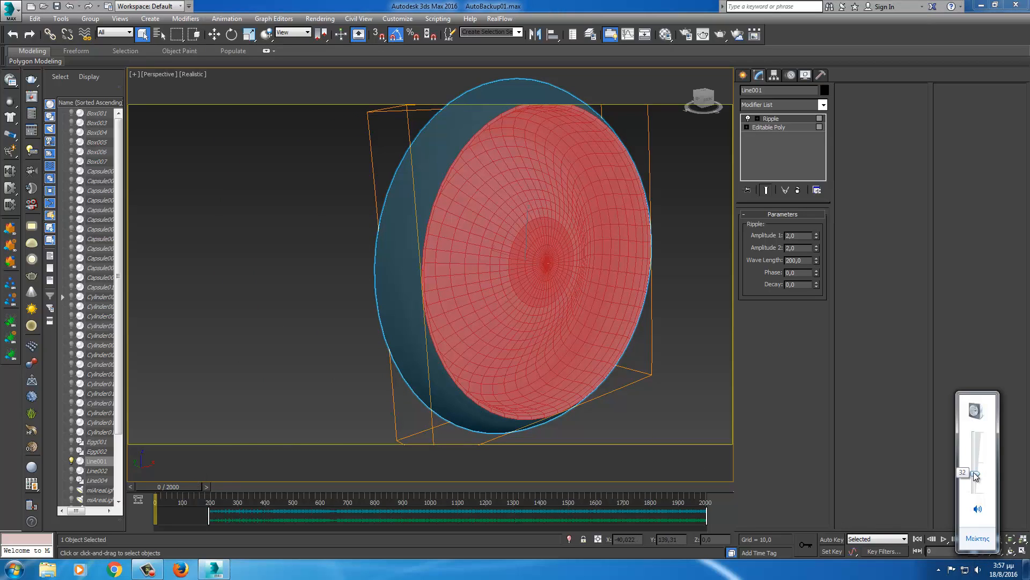
pyautogui.moveTo(975, 476); pyautogui.dragTo(975, 478)
pyautogui.click(878, 572)
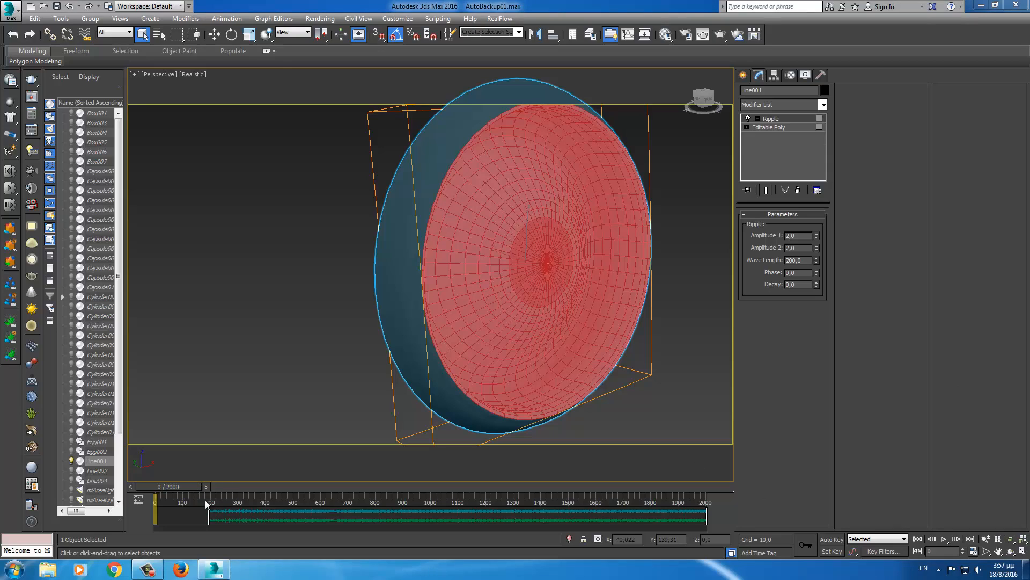
pyautogui.moveTo(182, 485)
pyautogui.mouseDown()
pyautogui.moveTo(281, 479)
pyautogui.moveTo(183, 484)
pyautogui.mouseUp()
# - Open Line001 in the Curve Editor and bring up the controller options for Modified Object > Ripple > Phase
pyautogui.press('q')
pyautogui.rightClick(509, 269)
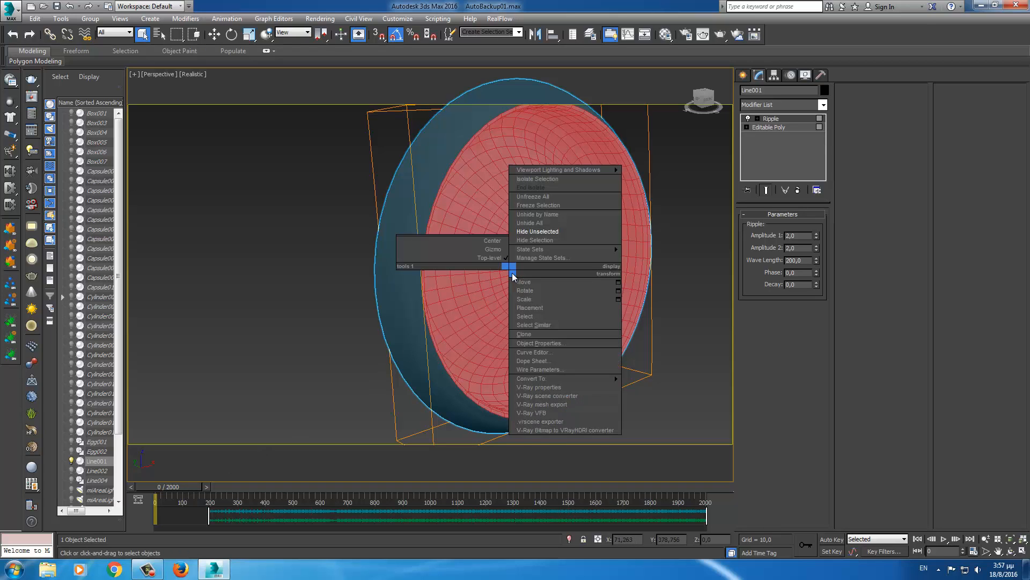
pyautogui.click(546, 353)
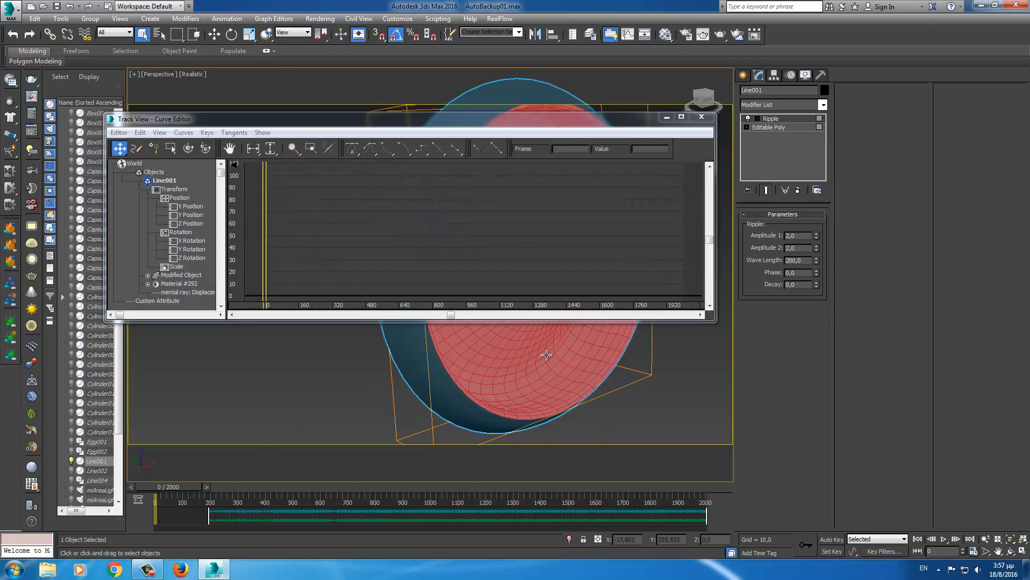
pyautogui.click(148, 276)
pyautogui.click(156, 284)
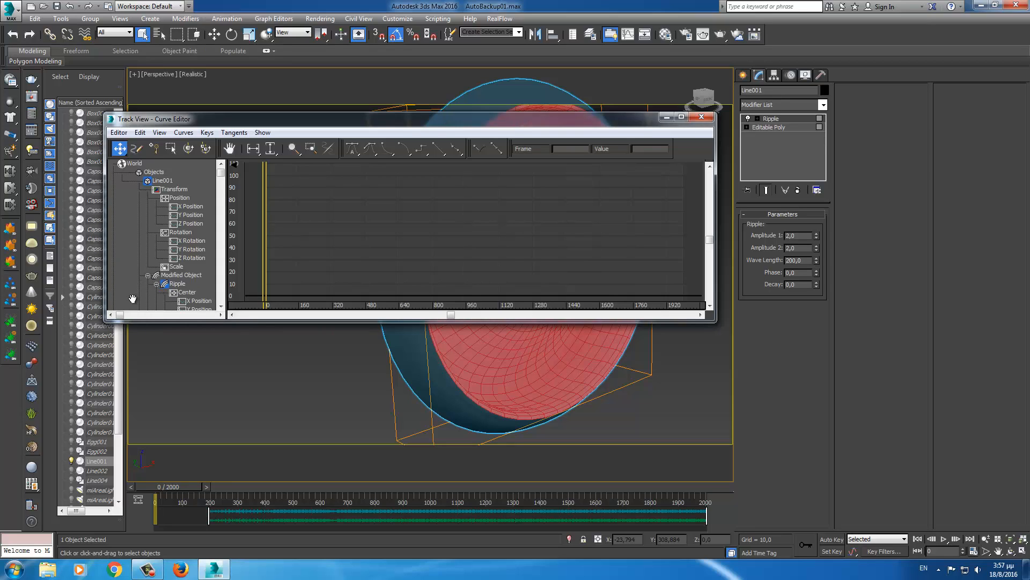
pyautogui.moveTo(132, 282); pyautogui.dragTo(139, 194)
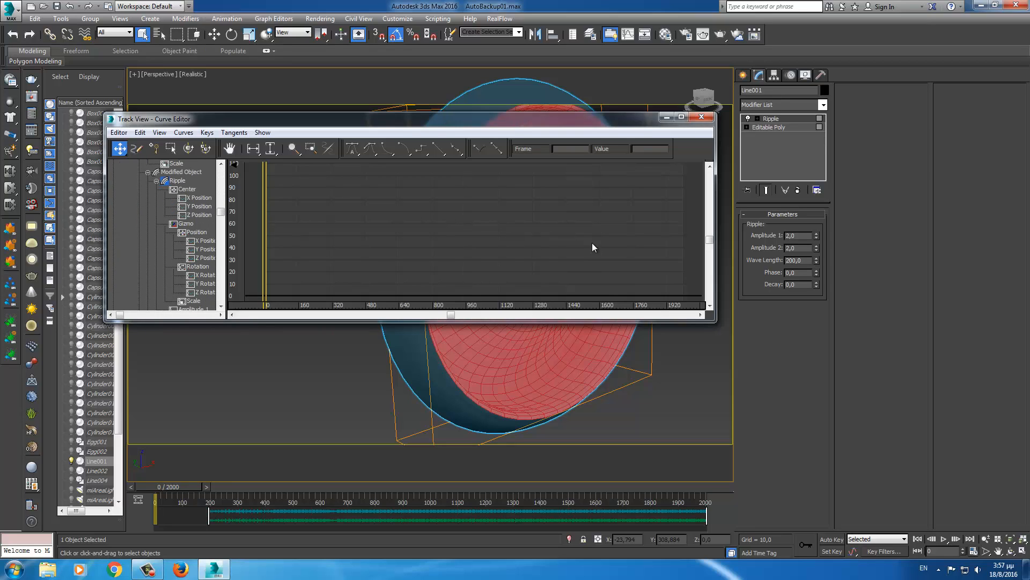
pyautogui.moveTo(136, 284); pyautogui.dragTo(134, 193)
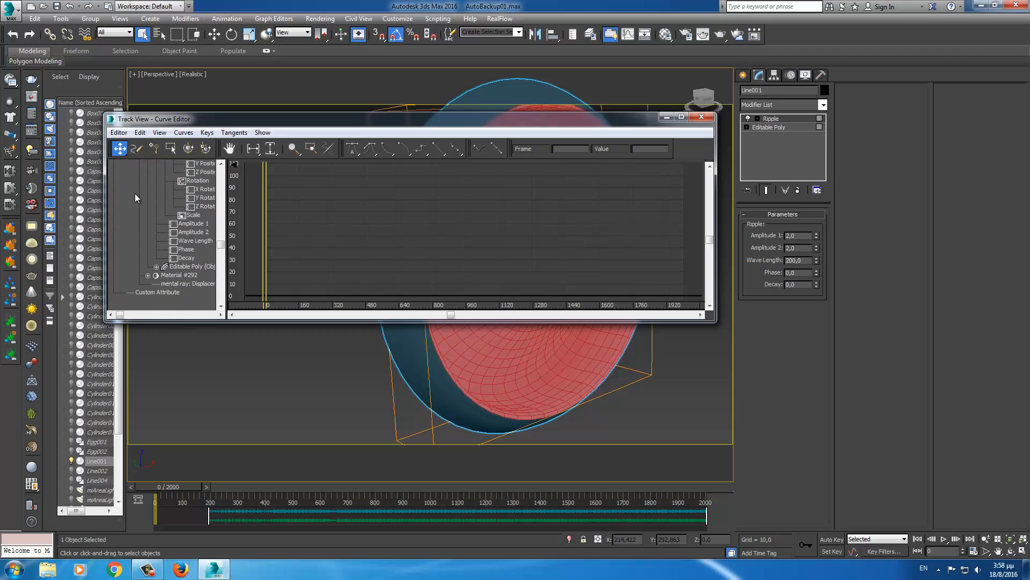
pyautogui.click(185, 250)
pyautogui.rightClick(185, 250)
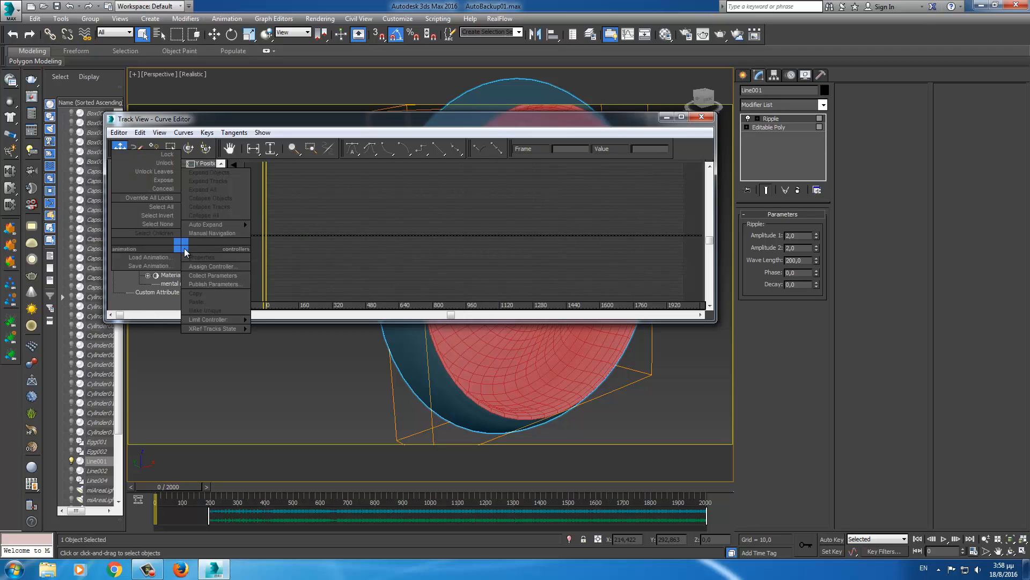
# - Assign an Audio Float controller to the Ripple's Phase track
pyautogui.click(221, 268)
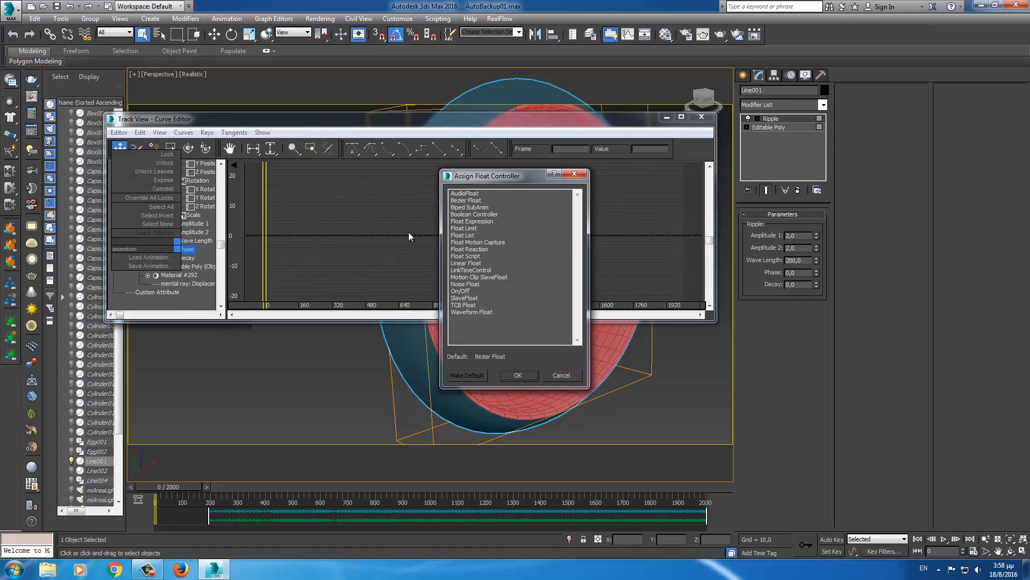
pyautogui.click(465, 193)
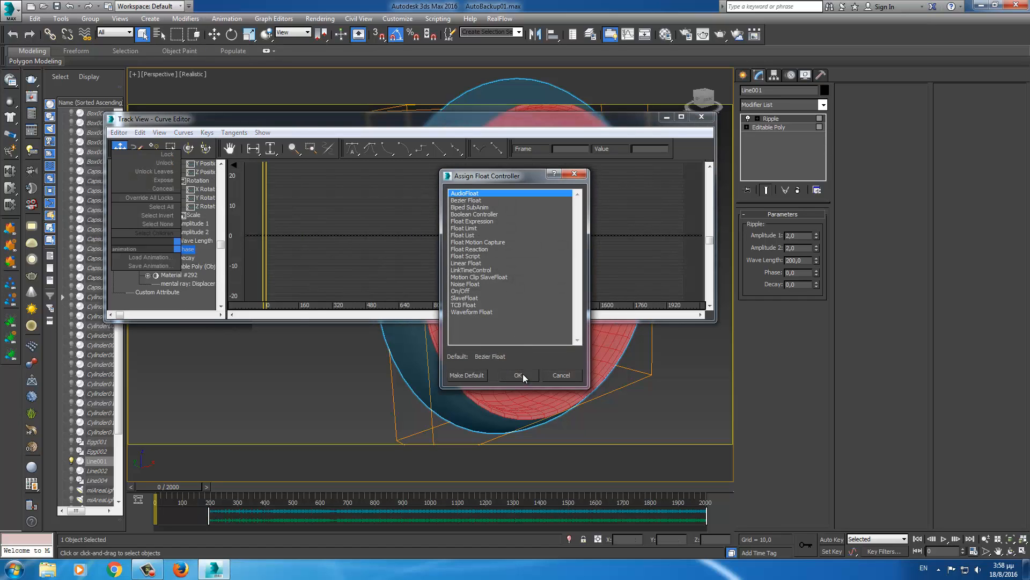
pyautogui.click(518, 374)
pyautogui.moveTo(213, 167); pyautogui.dragTo(224, 127)
# - Load the dream world [Remix] WAV from the Desktop as the controller's sound
pyautogui.click(148, 163)
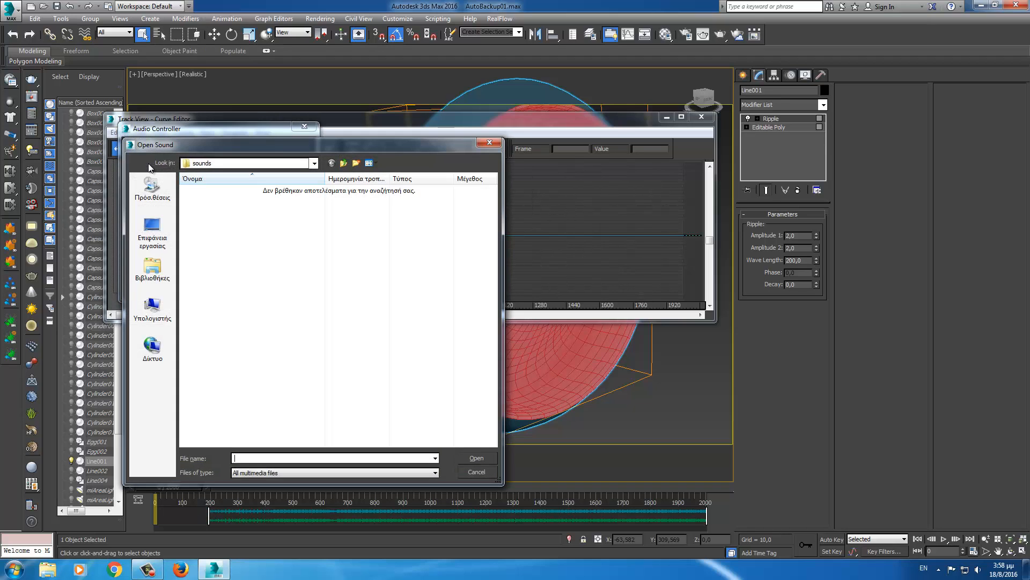
pyautogui.click(152, 225)
pyautogui.click(354, 274)
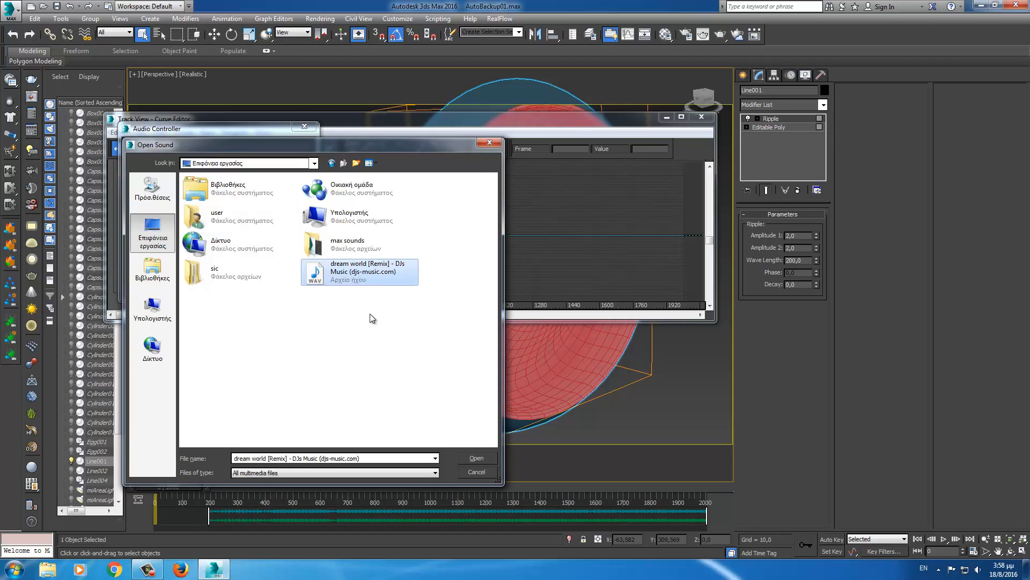
pyautogui.click(475, 458)
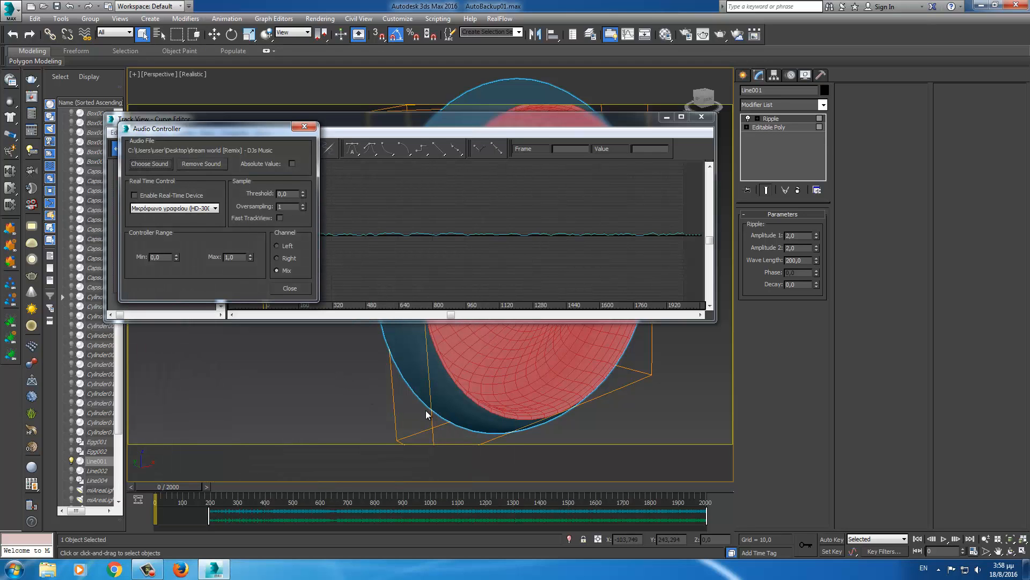
# - Enter Expert Mode, place the Curve Editor and Audio Controller beside the speaker, and scrub to frame 189
pyautogui.hotkey('ctrl', 'x')
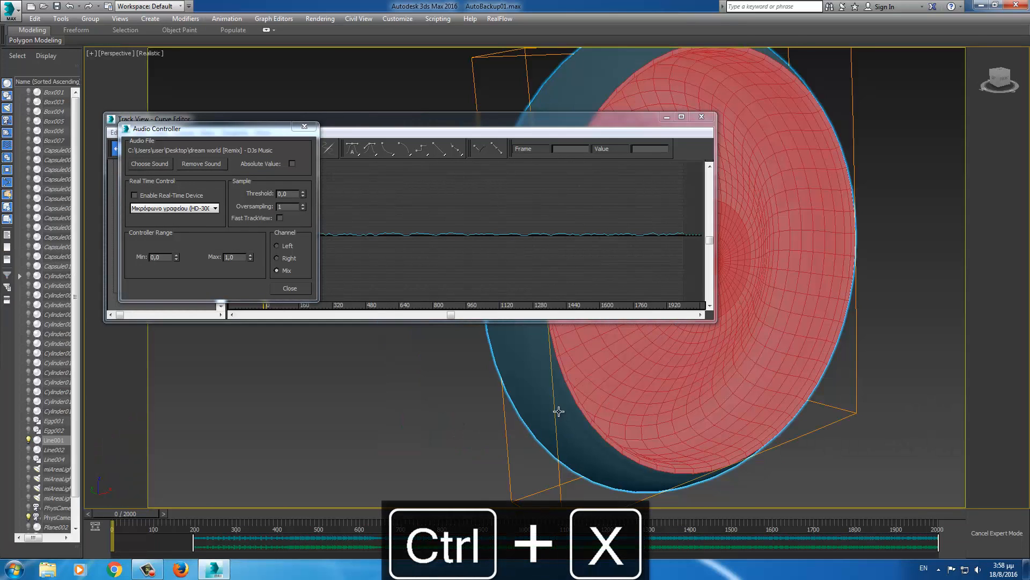
pyautogui.moveTo(561, 411); pyautogui.dragTo(599, 419, button='middle')
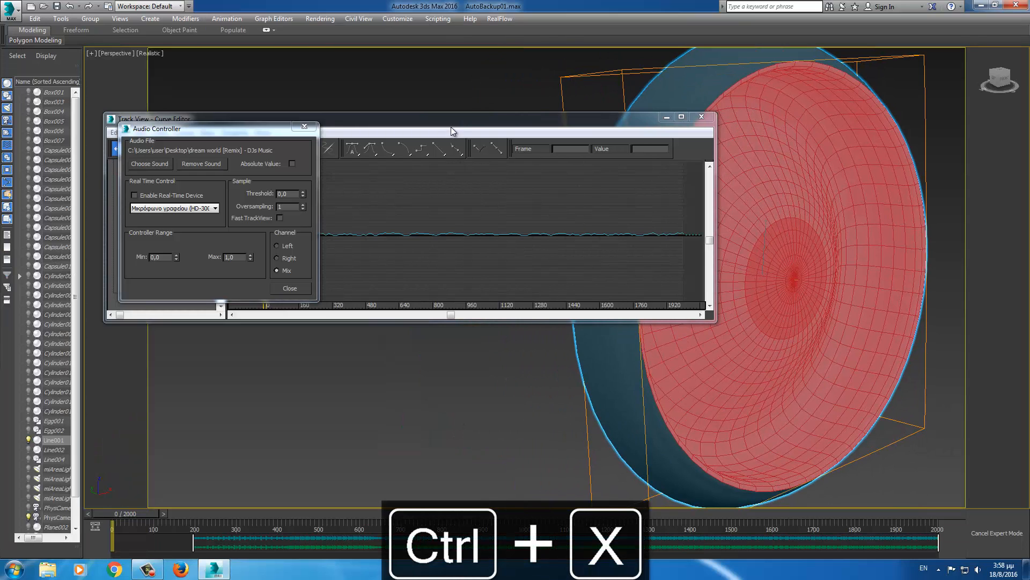
pyautogui.moveTo(460, 123); pyautogui.dragTo(391, 104)
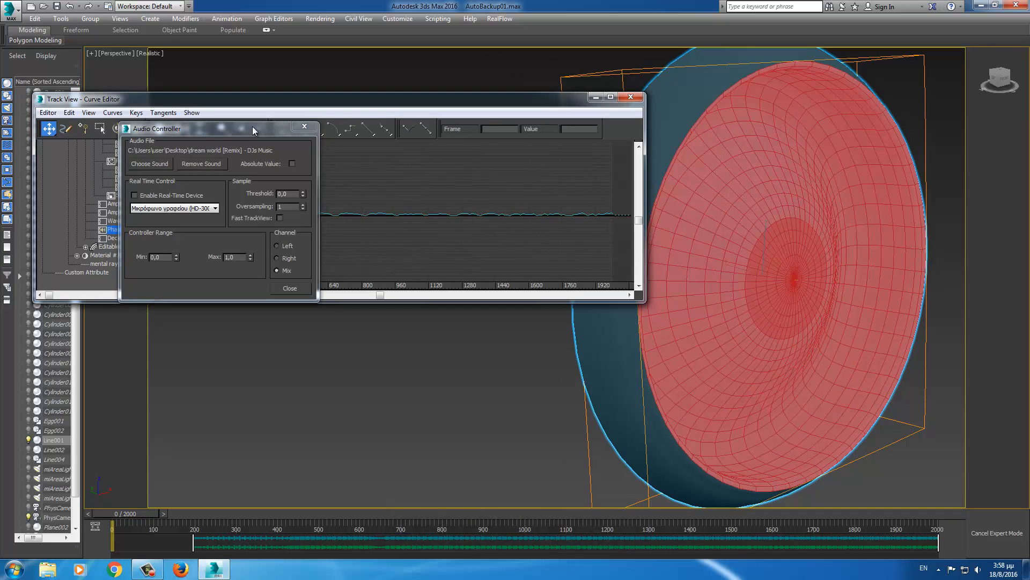
pyautogui.moveTo(254, 130); pyautogui.dragTo(199, 112)
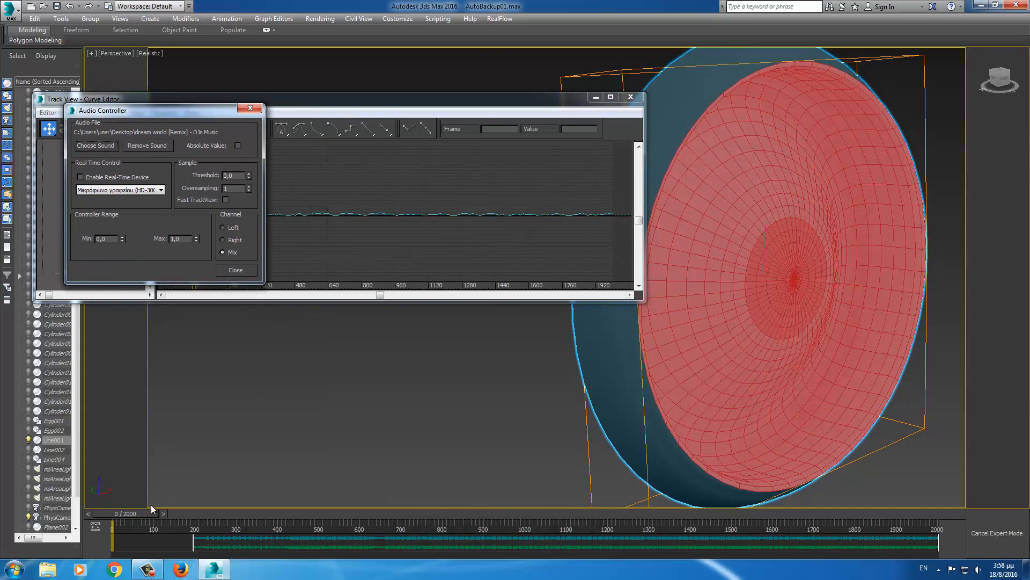
pyautogui.moveTo(140, 513); pyautogui.dragTo(213, 527)
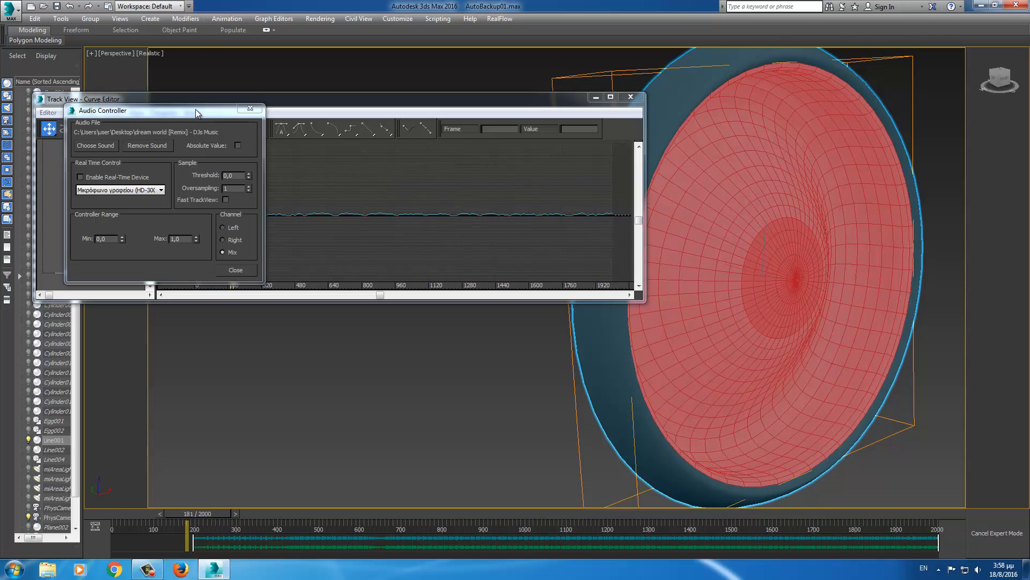
pyautogui.moveTo(196, 110); pyautogui.dragTo(250, 145)
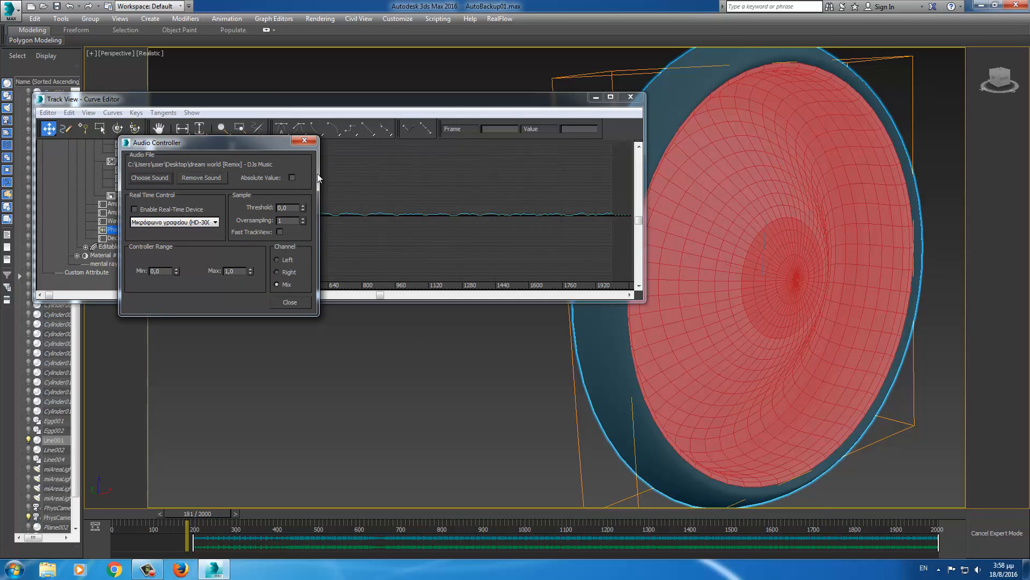
# - Set the audio Threshold to 0,69 and Max to 6,01, scrubbing the timeline to preview the peaks
pyautogui.moveTo(303, 207); pyautogui.dragTo(309, 173)
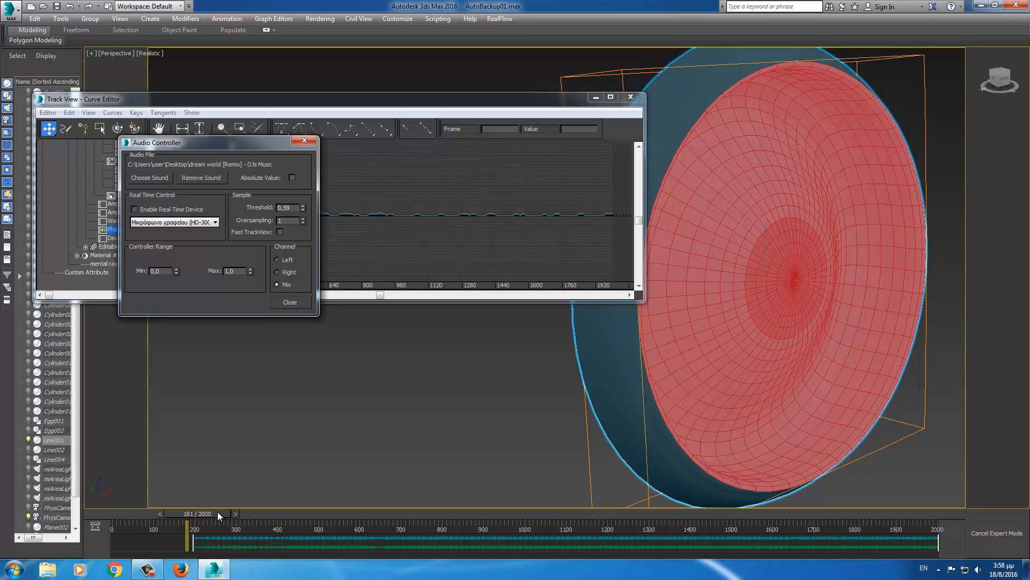
pyautogui.moveTo(217, 511); pyautogui.dragTo(256, 515)
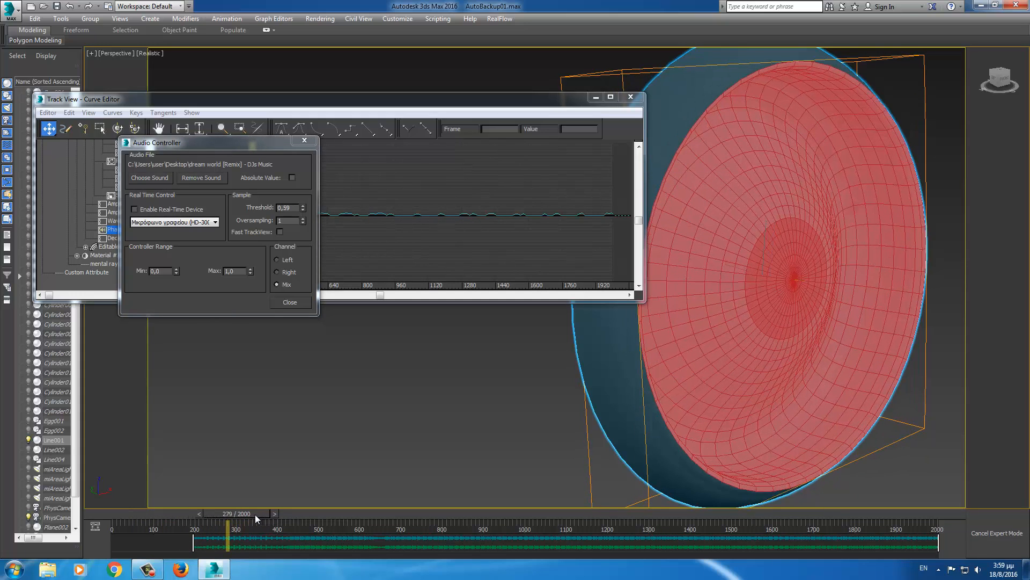
pyautogui.click(304, 223)
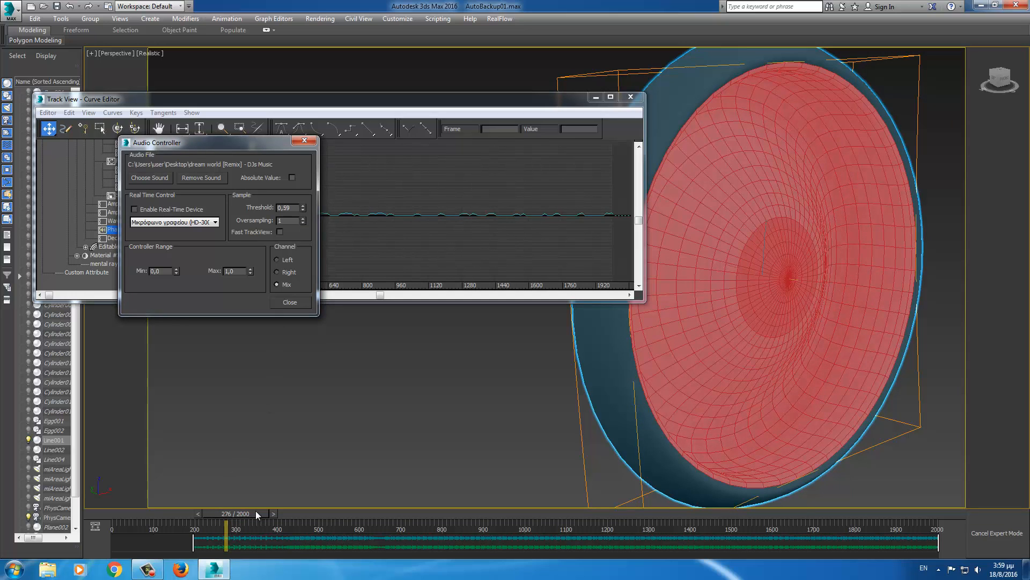
pyautogui.moveTo(256, 514); pyautogui.dragTo(226, 515)
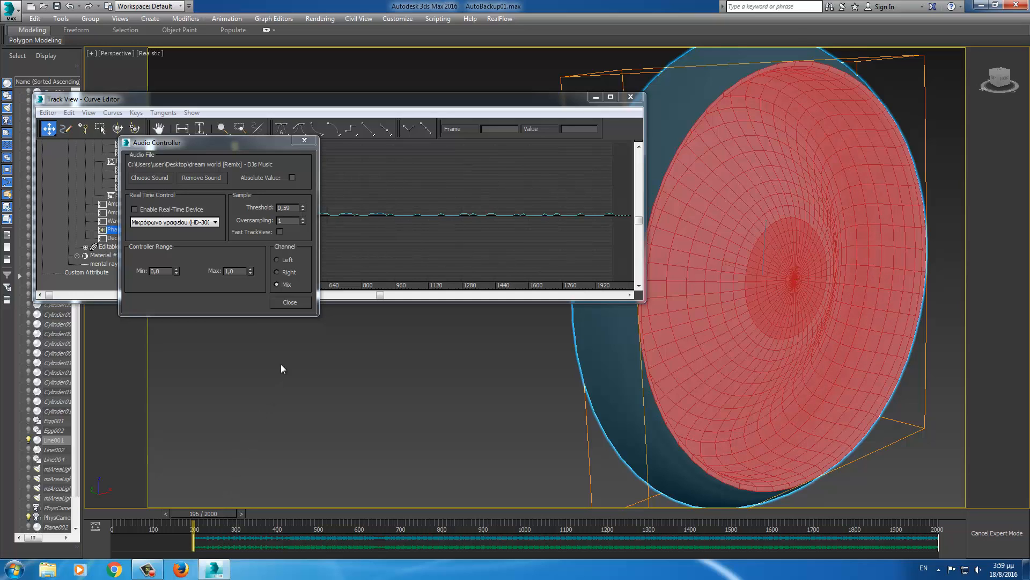
pyautogui.click(303, 205)
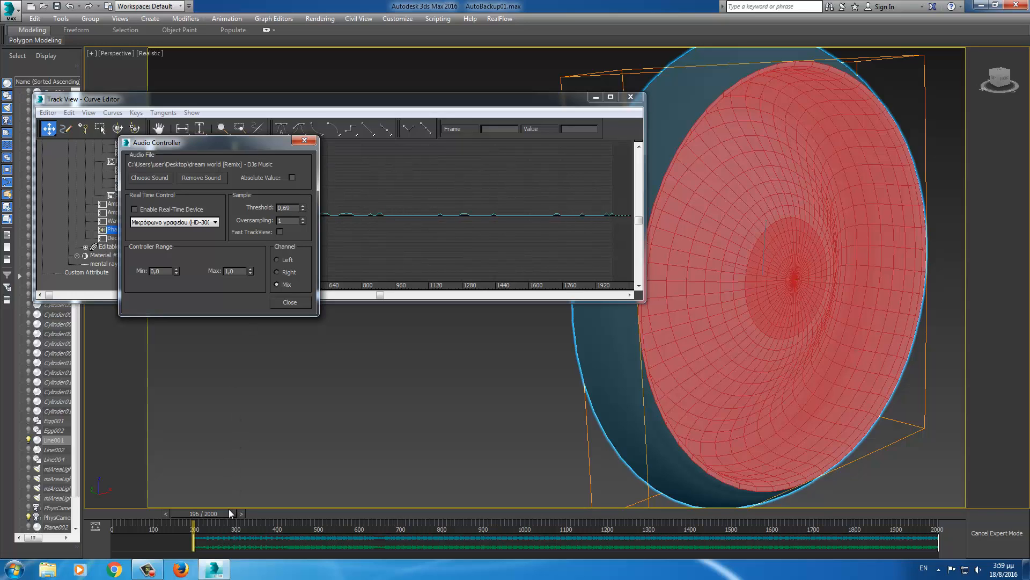
pyautogui.moveTo(251, 271); pyautogui.dragTo(251, 247)
pyautogui.moveTo(220, 513); pyautogui.dragTo(139, 523)
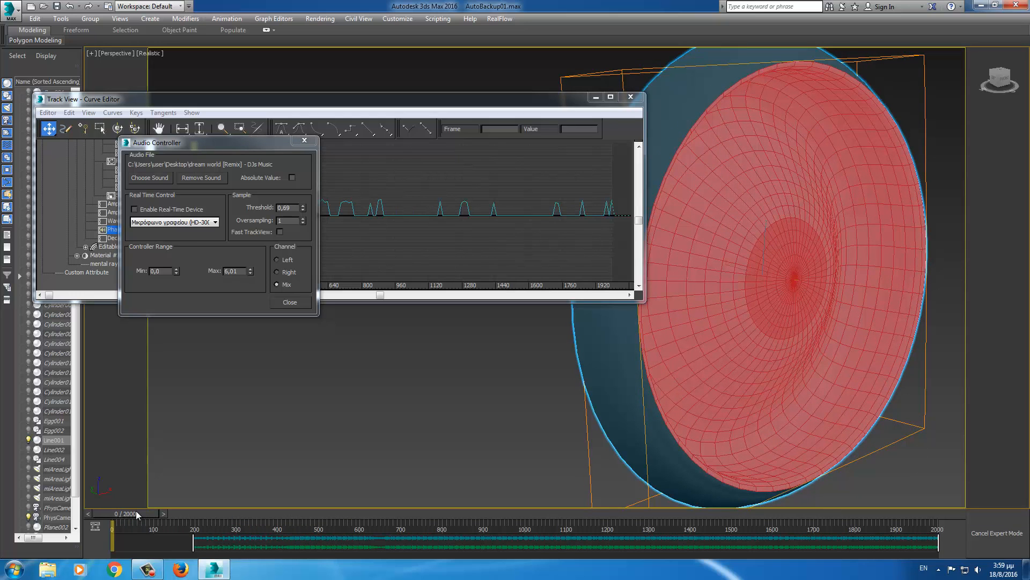
# - Preview the audio animation, test Min at -0,47 and reset it to 0, then lower Threshold to 0,29
pyautogui.press('/')
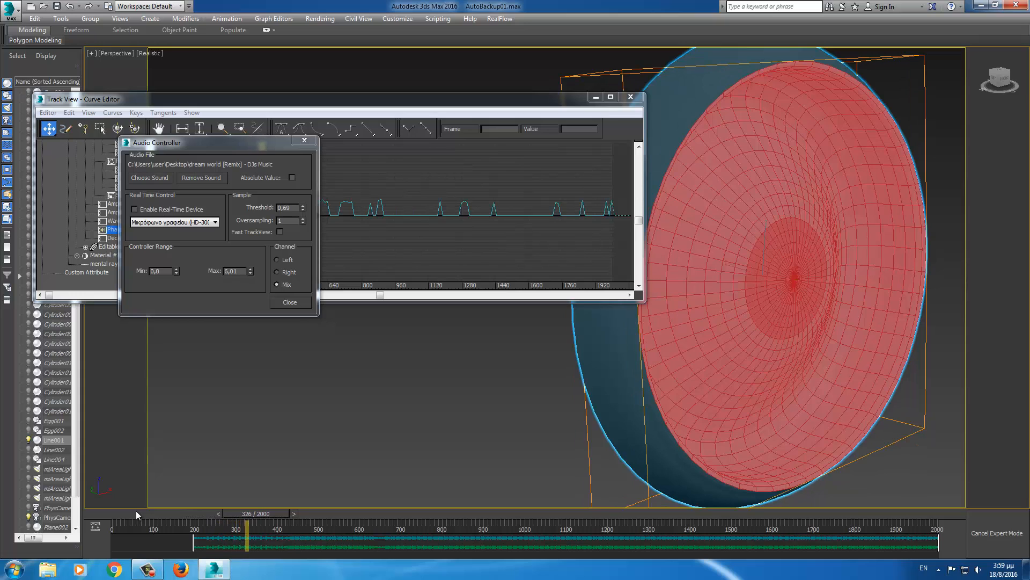
pyautogui.press('Home')
pyautogui.press('Home')
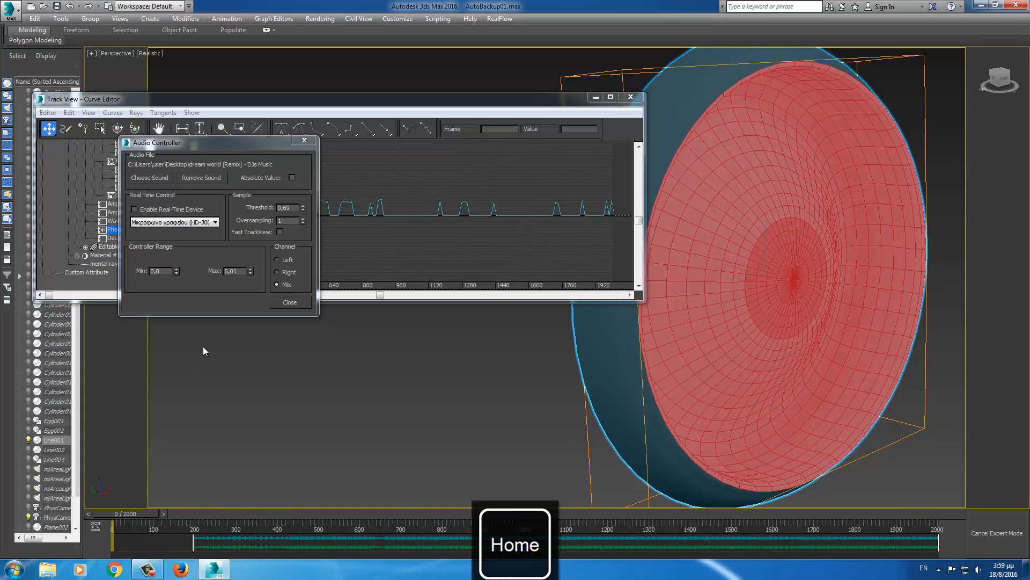
pyautogui.click(176, 274)
pyautogui.moveTo(175, 274); pyautogui.dragTo(181, 305)
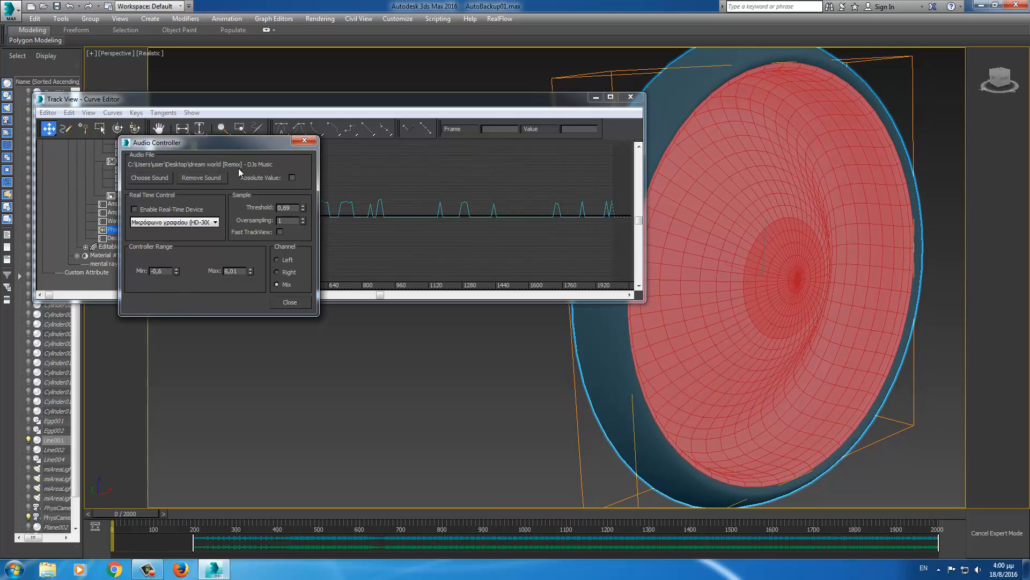
pyautogui.moveTo(240, 151); pyautogui.dragTo(224, 340)
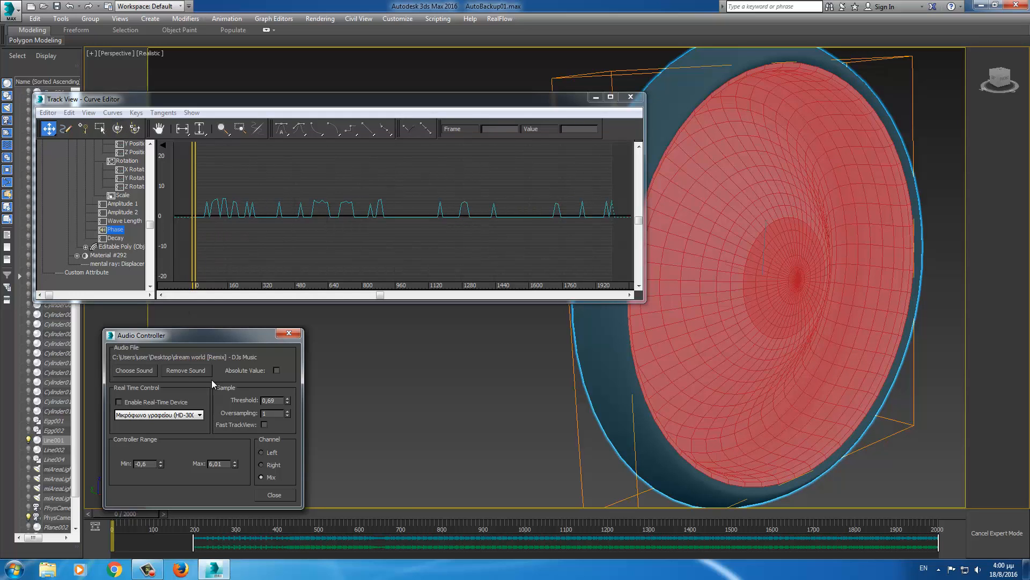
pyautogui.rightClick(161, 464)
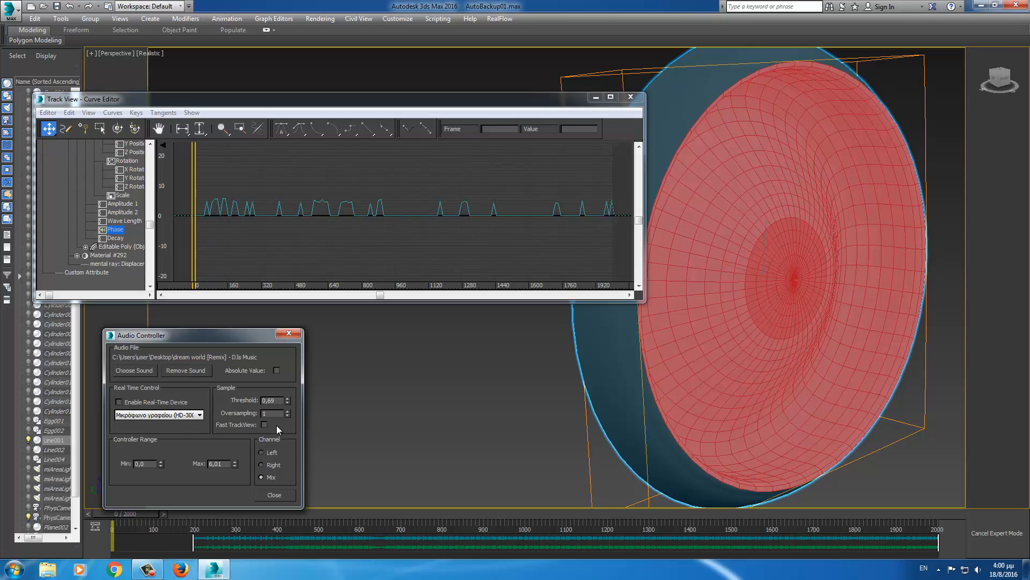
pyautogui.moveTo(288, 404); pyautogui.dragTo(289, 423)
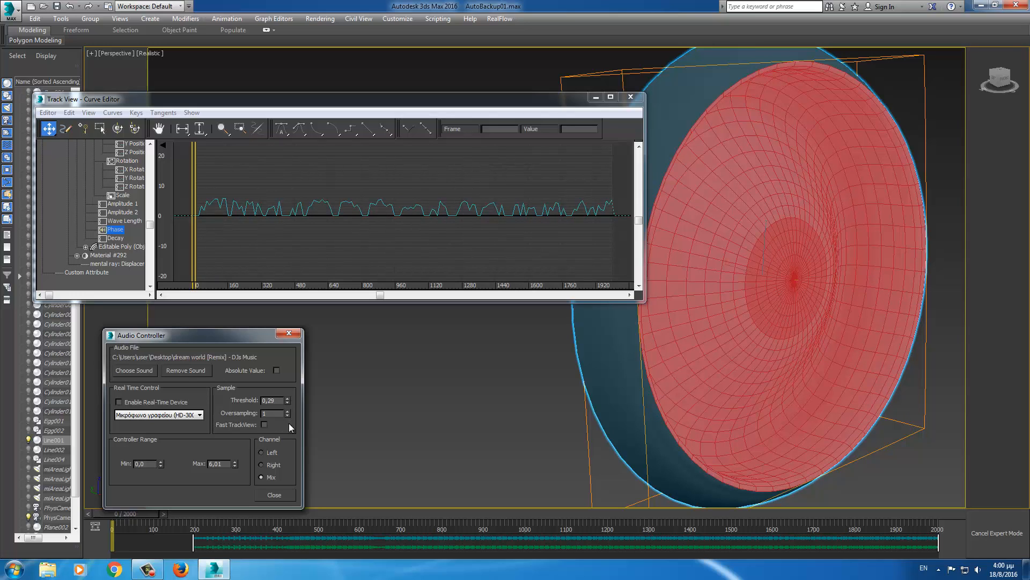
# - Close the audio settings, apply a Multiplier Curve to the Phase track, and display only that curve
pyautogui.click(275, 495)
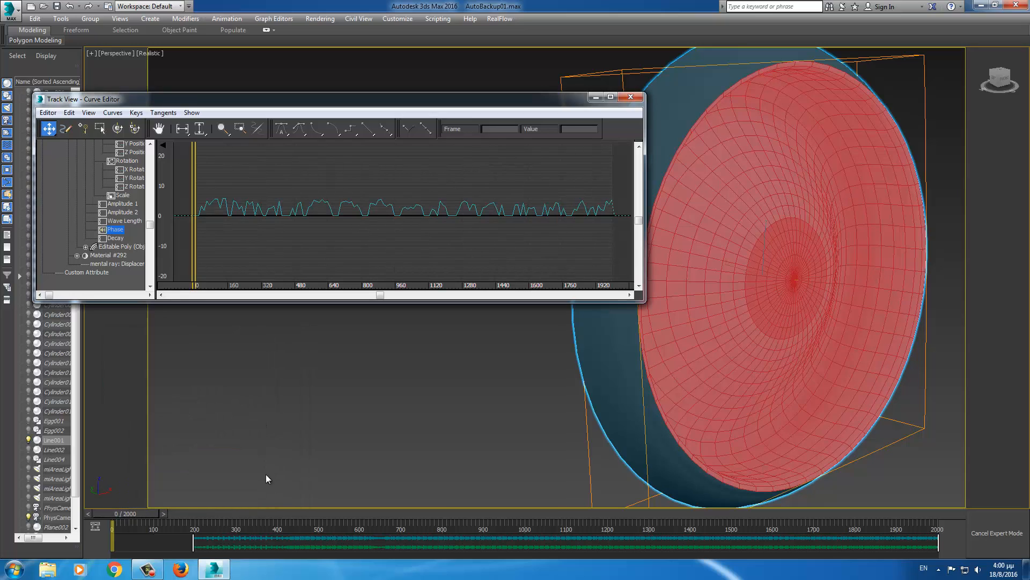
pyautogui.click(113, 113)
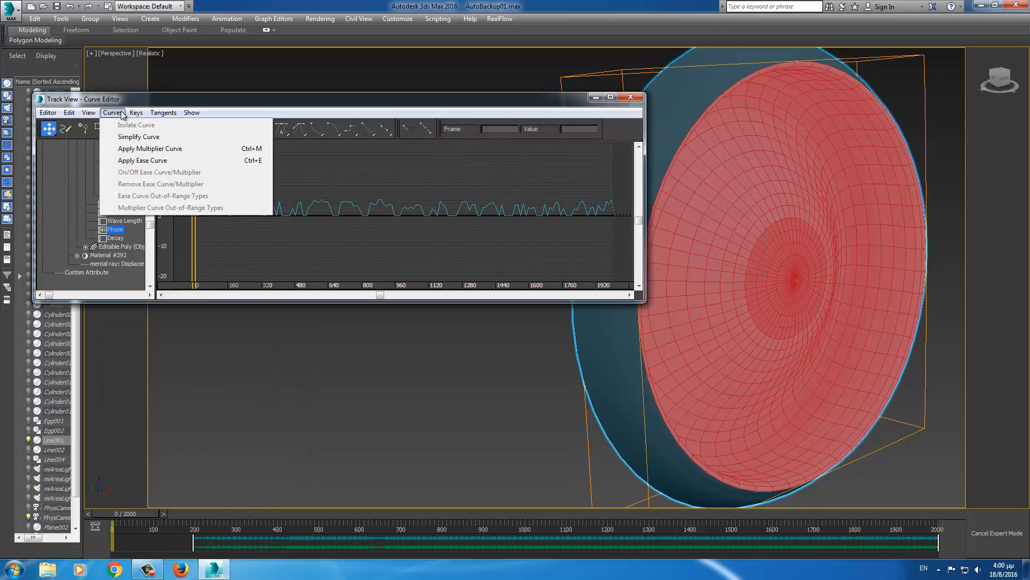
pyautogui.click(126, 150)
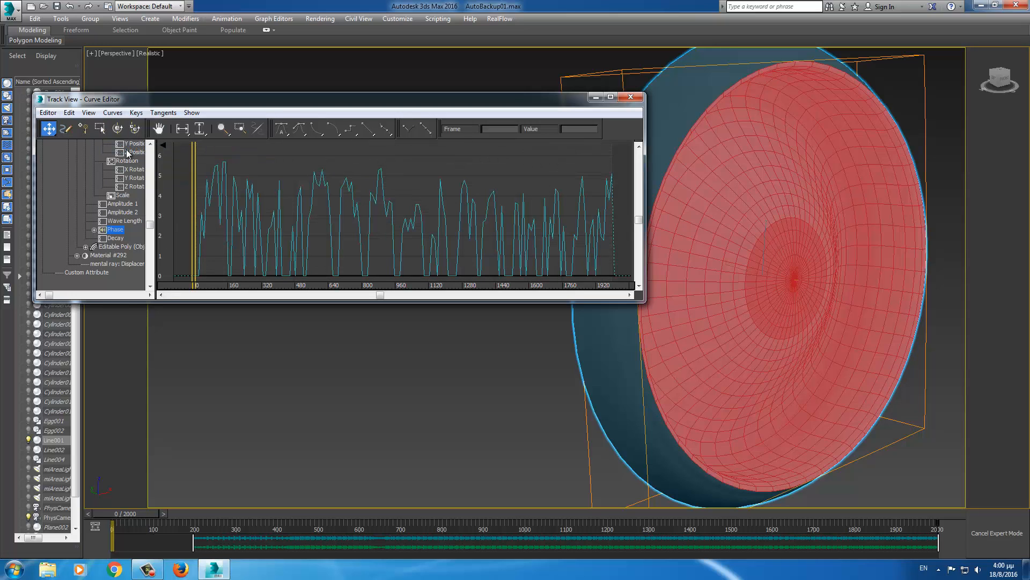
pyautogui.click(94, 229)
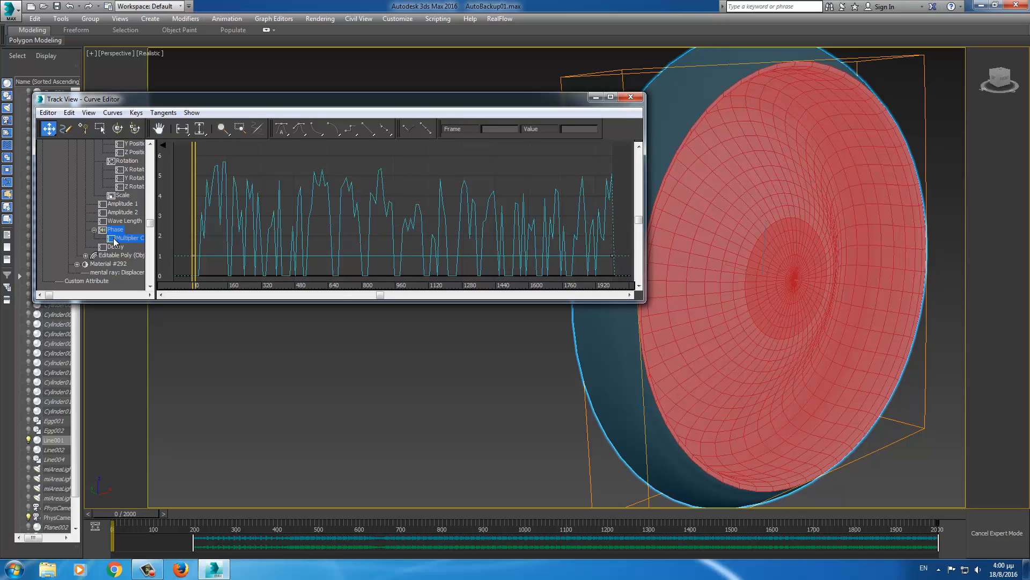
pyautogui.click(113, 239)
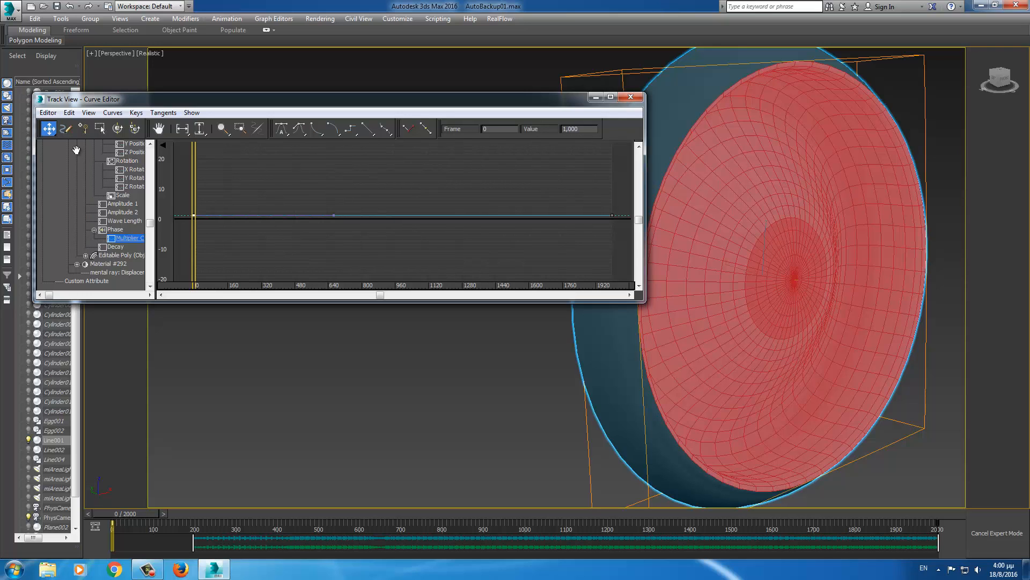
# - Add a multiplier key at frame 190 with value 0, check frame 99, and close the Curve Editor
pyautogui.click(83, 128)
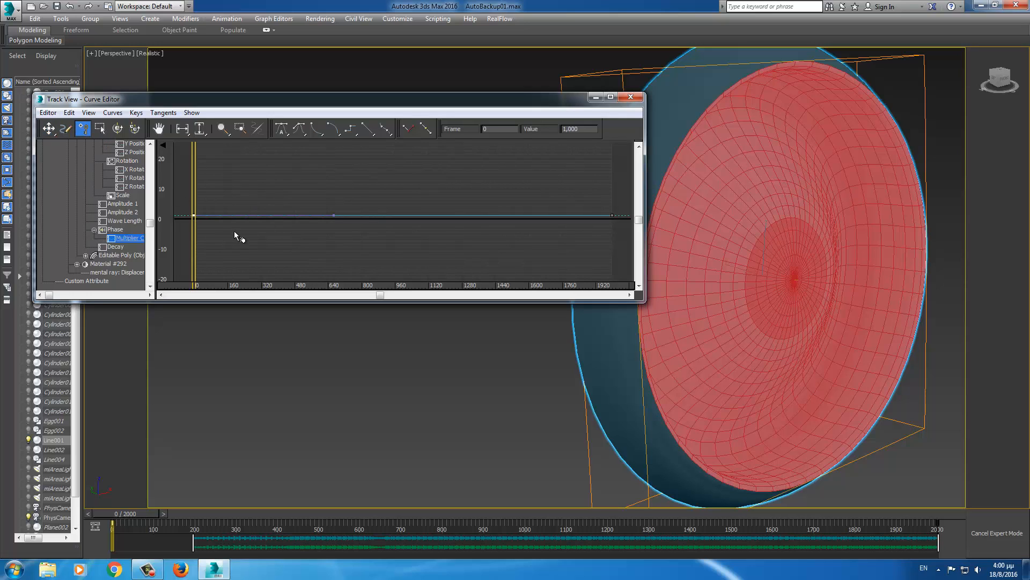
pyautogui.click(237, 215)
pyautogui.write('200')
pyautogui.click(48, 129)
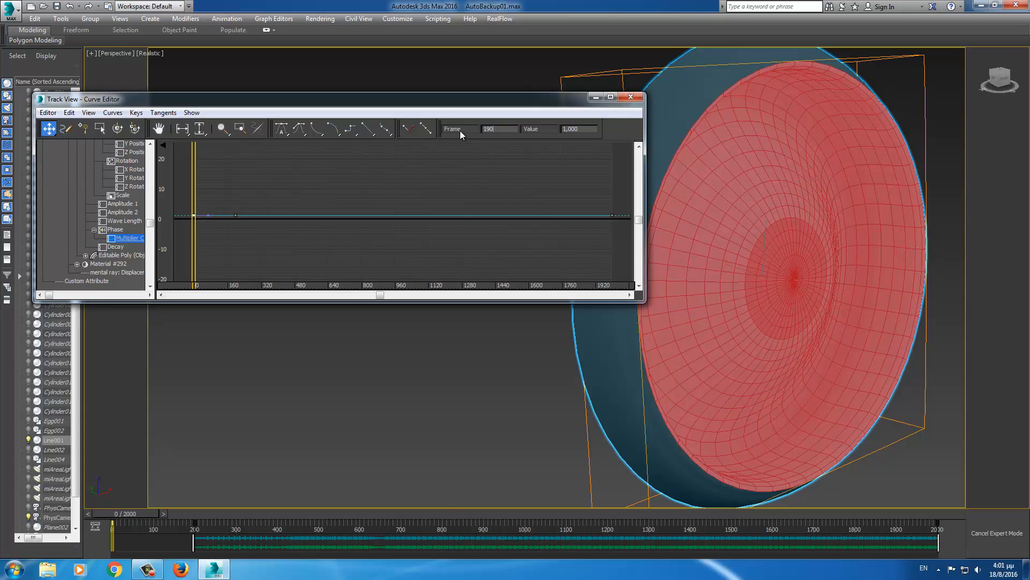
pyautogui.press('Return')
pyautogui.write('0')
pyautogui.press('Return')
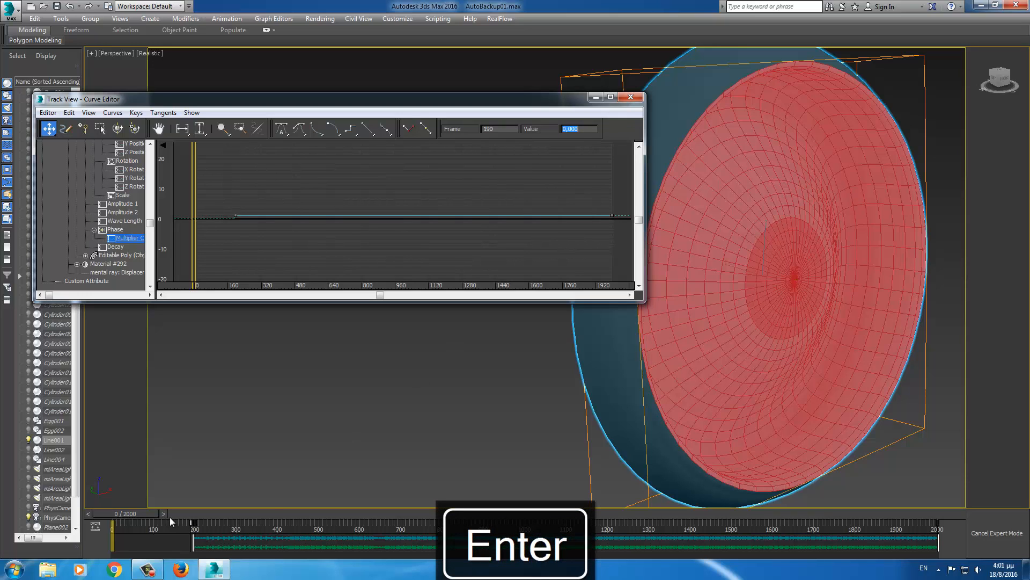
pyautogui.moveTo(150, 513); pyautogui.dragTo(193, 502)
pyautogui.click(631, 97)
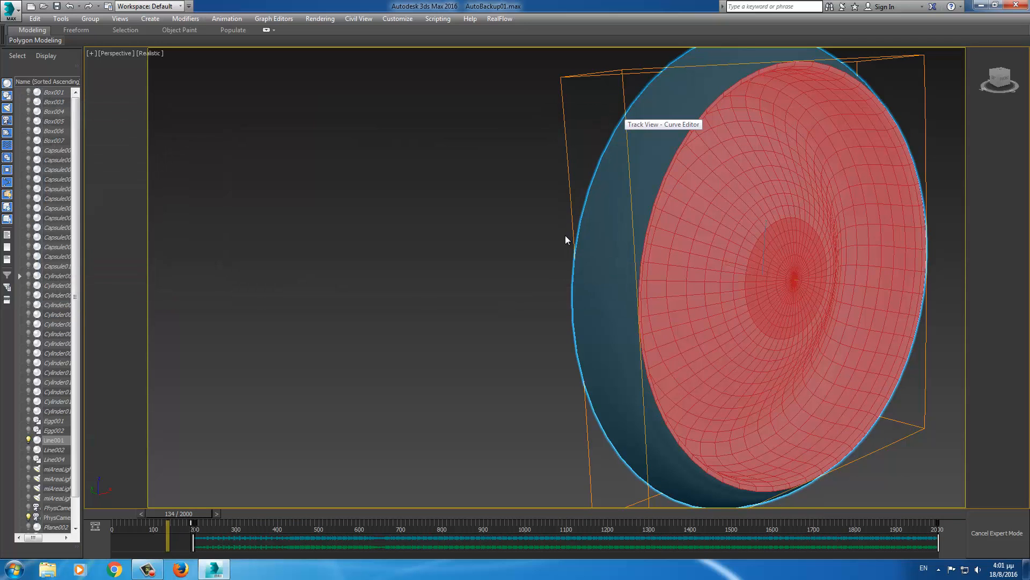
# - Leave Expert Mode, unhide all objects, and scrub to watch the first cone ripple
pyautogui.hotkey('ctrl', 'x')
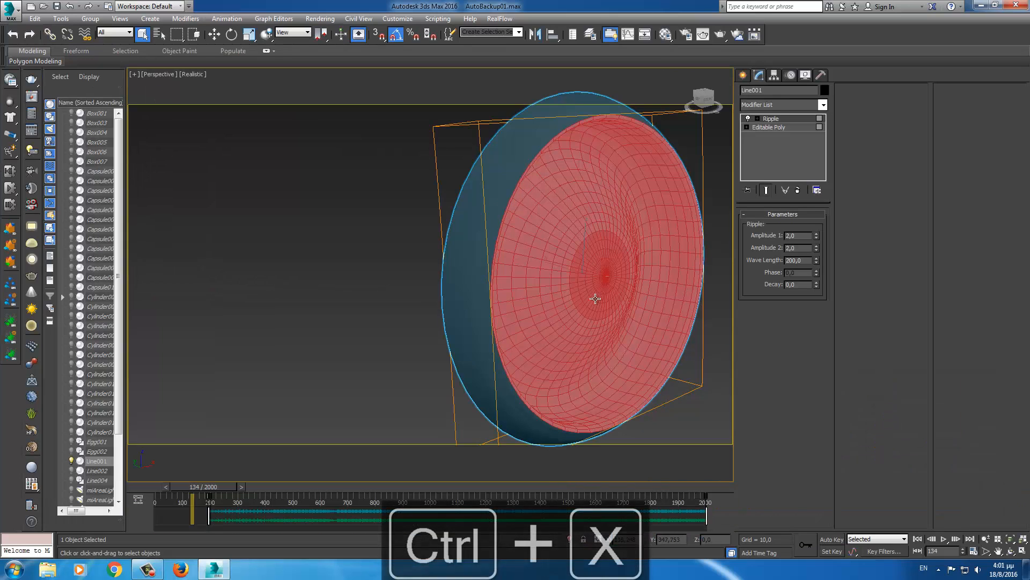
pyautogui.moveTo(590, 337); pyautogui.dragTo(412, 338, button='middle')
pyautogui.rightClick(561, 288)
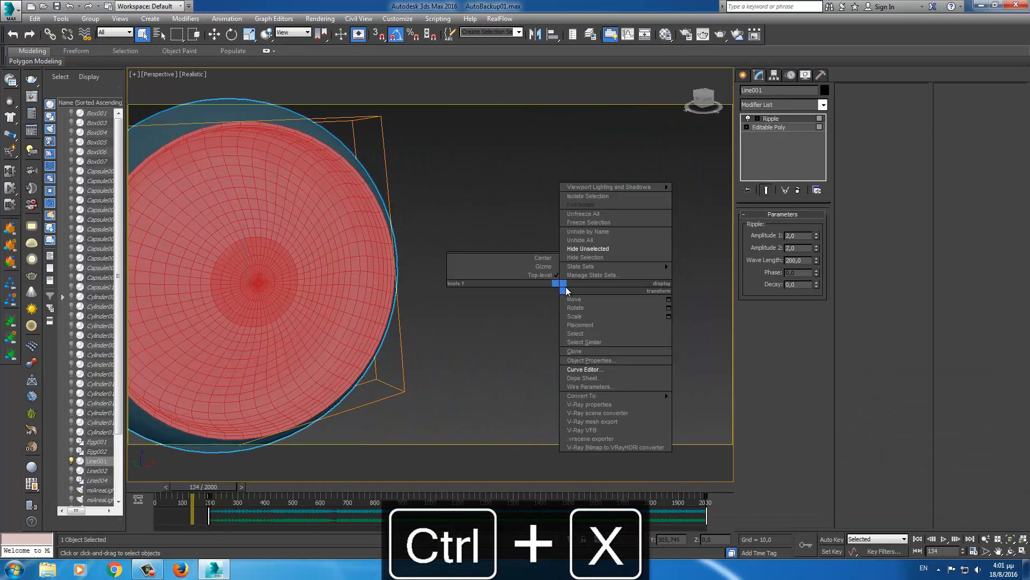
pyautogui.click(581, 240)
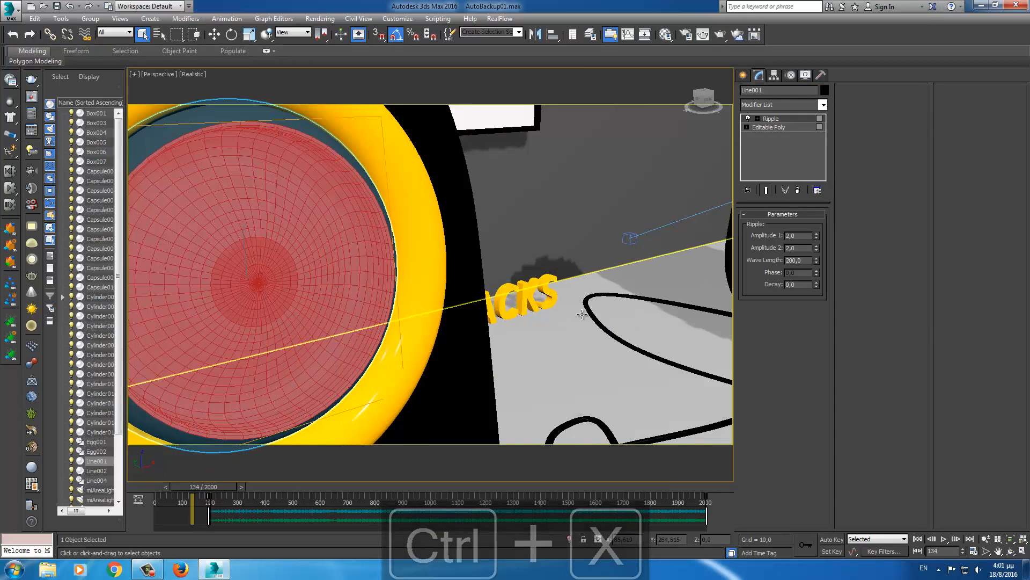
pyautogui.scroll(-5, 539, 314)
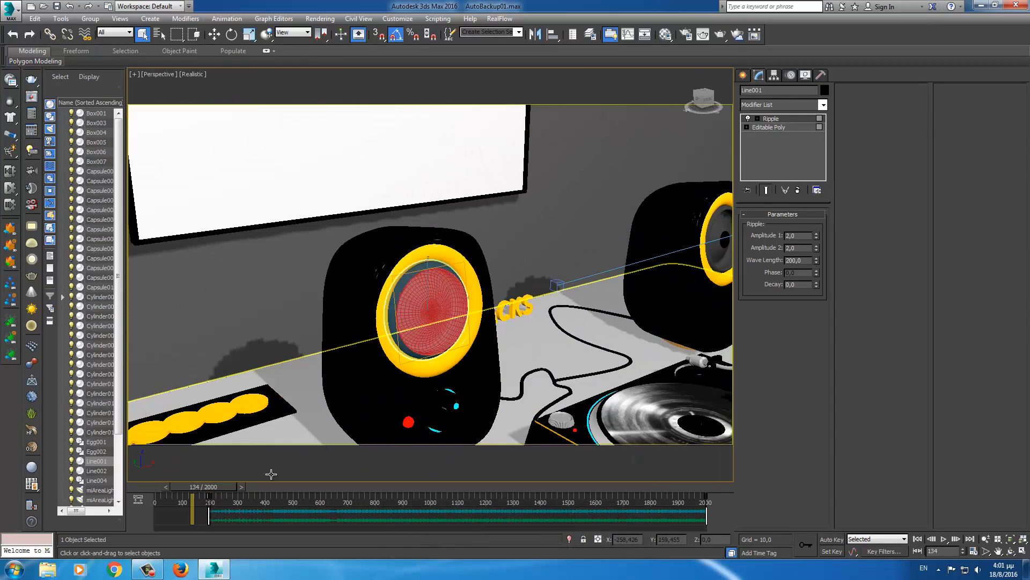
pyautogui.moveTo(229, 486); pyautogui.dragTo(254, 478)
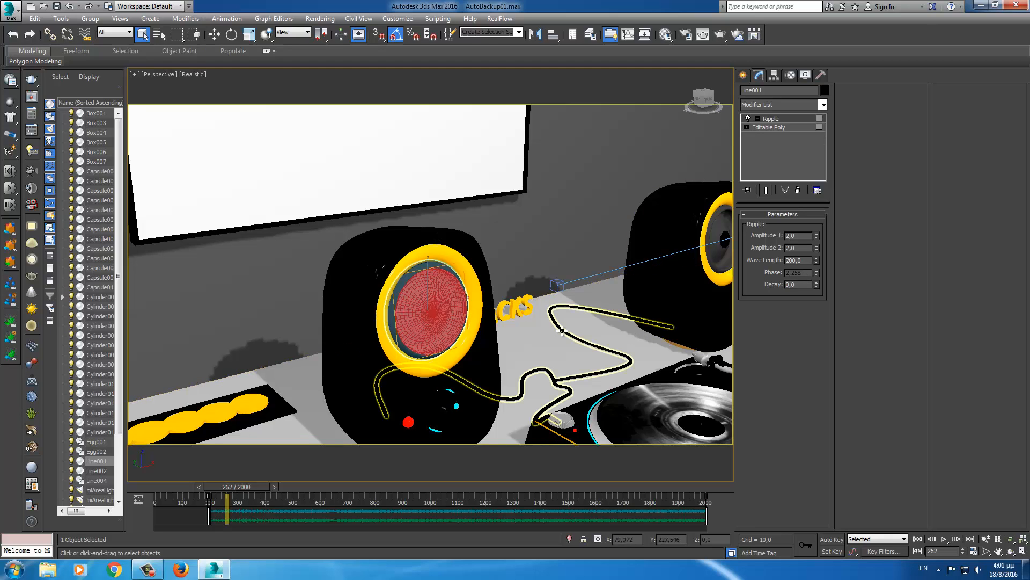
# - Drag the Ripple modifier onto the right speaker's Line002 cone and scrub to verify
pyautogui.moveTo(574, 322); pyautogui.dragTo(301, 371, button='middle')
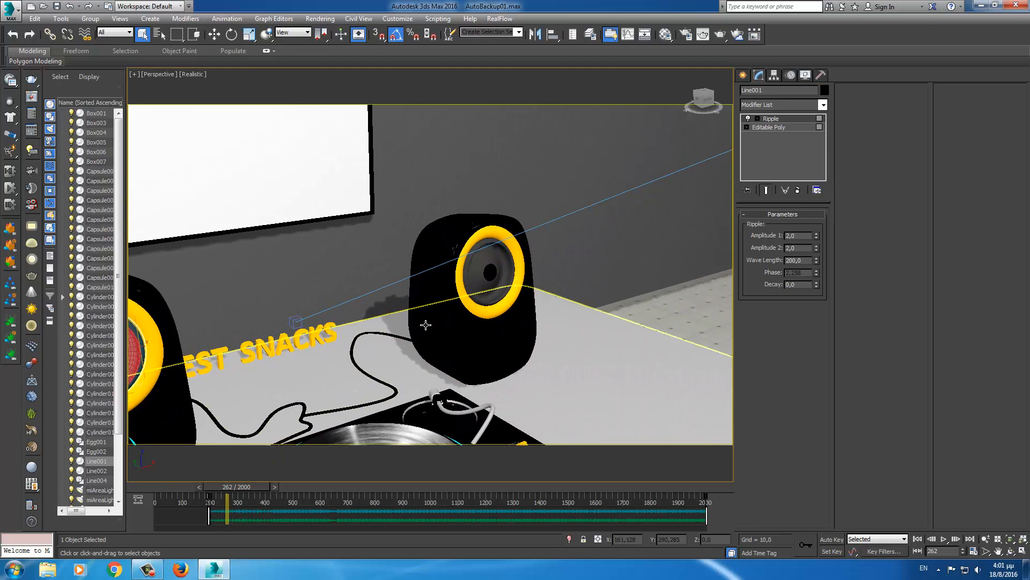
pyautogui.scroll(2, 424, 325)
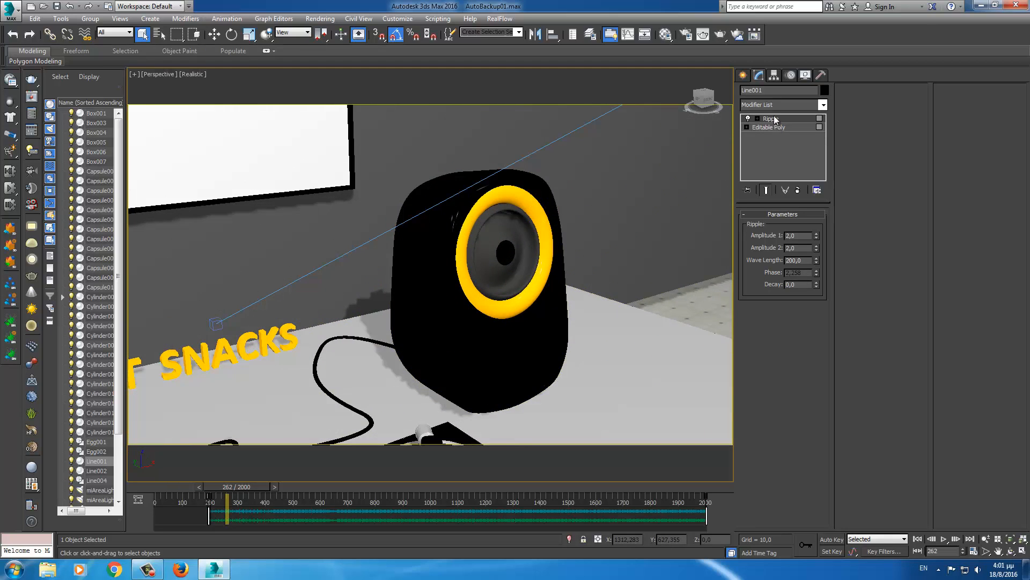
pyautogui.moveTo(774, 119); pyautogui.dragTo(500, 255)
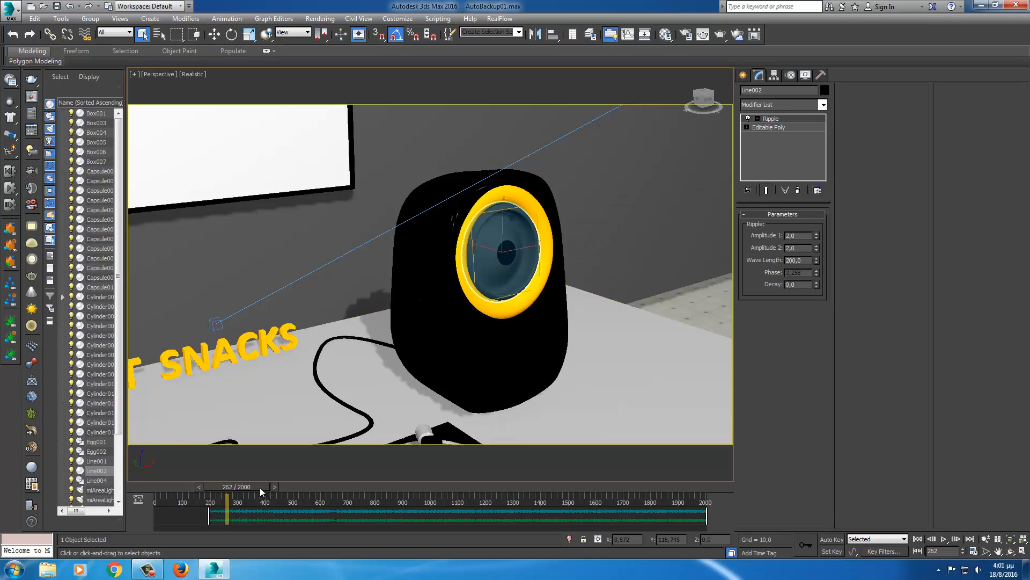
pyautogui.moveTo(260, 487); pyautogui.dragTo(217, 488)
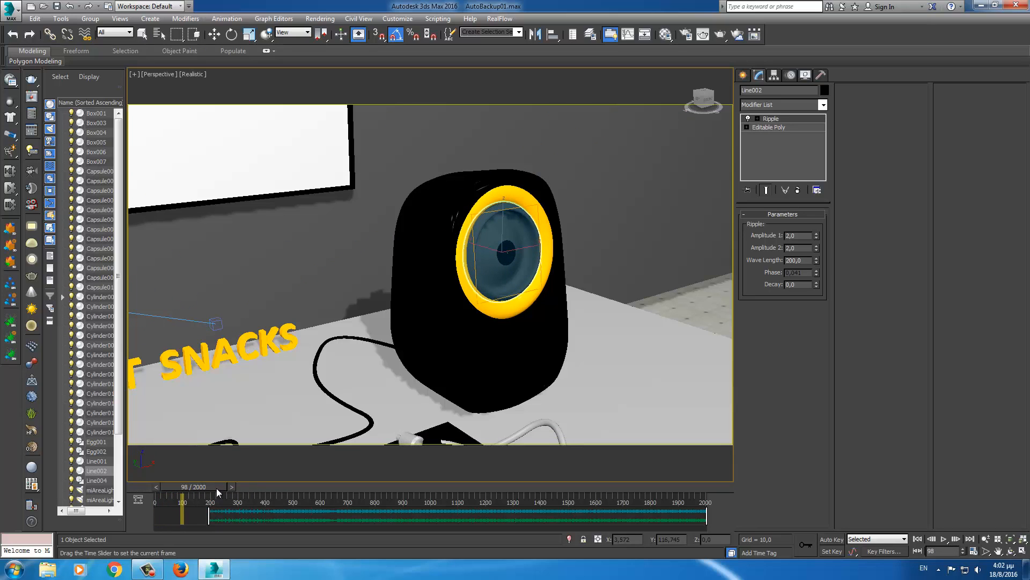
# - Open the Curve Editor for Line002 and select its Ripple Phase track
pyautogui.rightClick(505, 266)
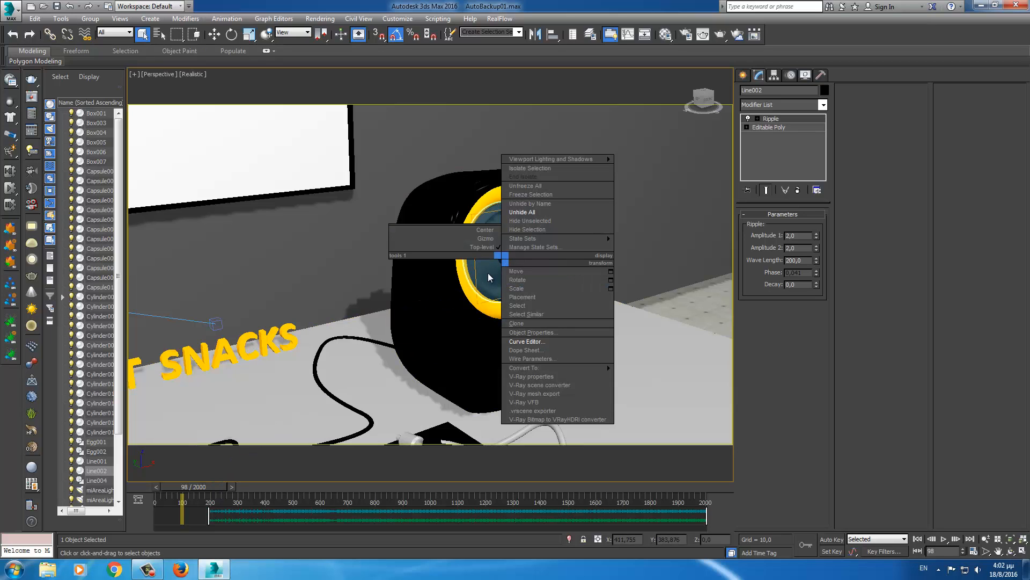
pyautogui.click(523, 342)
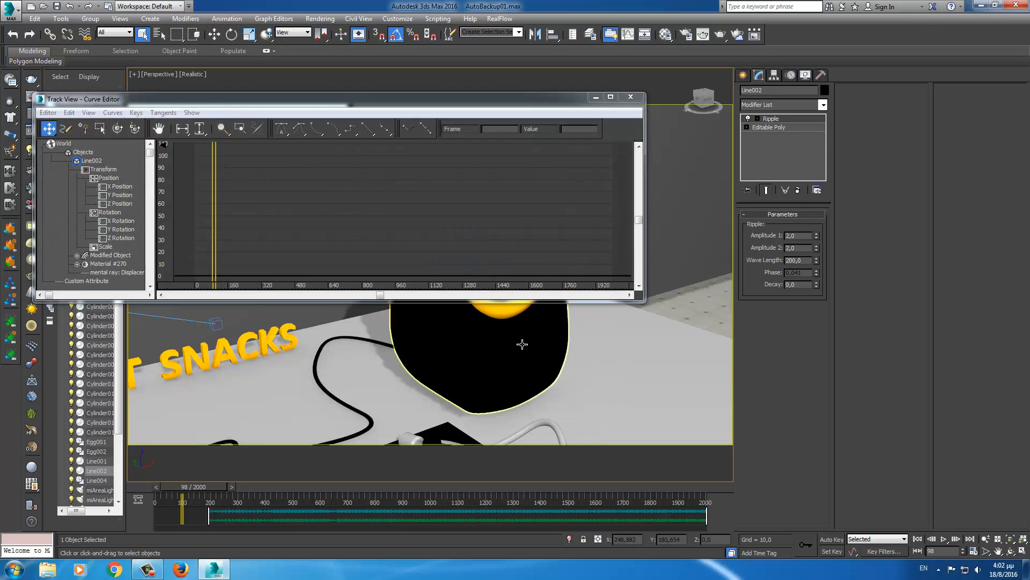
pyautogui.click(77, 255)
pyautogui.scroll(-5, 66, 161)
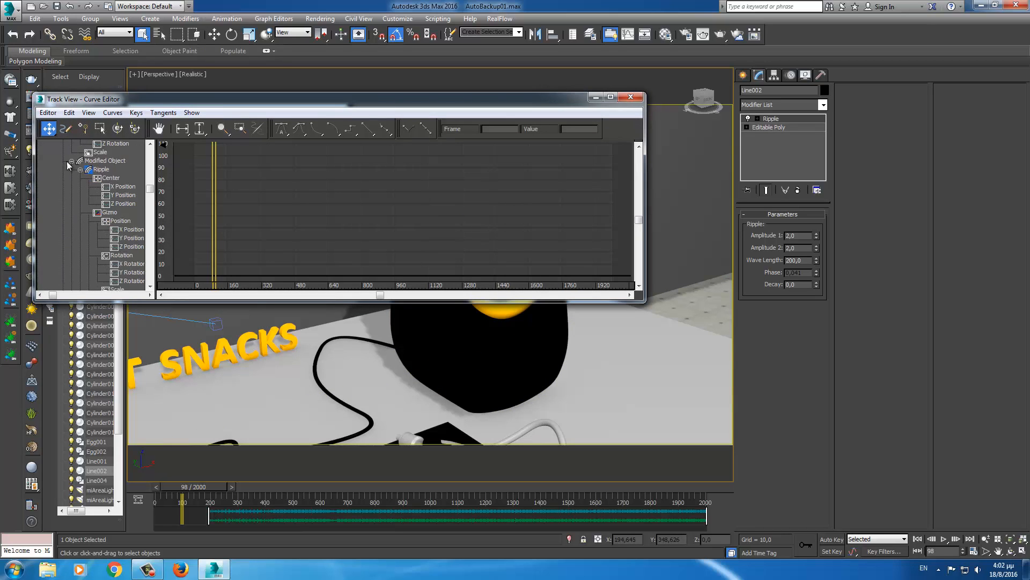
pyautogui.moveTo(62, 226); pyautogui.dragTo(56, 183)
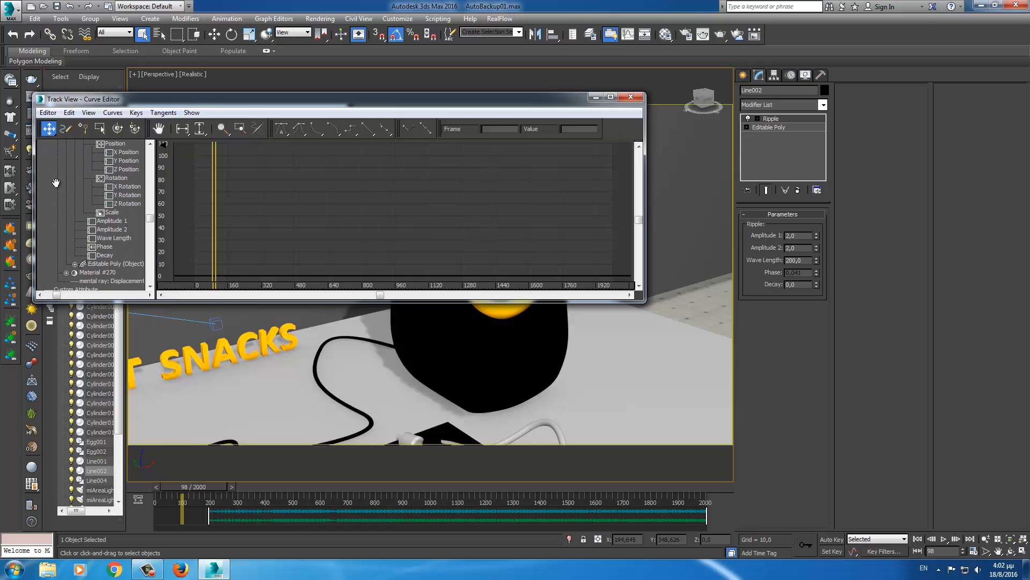
pyautogui.click(103, 247)
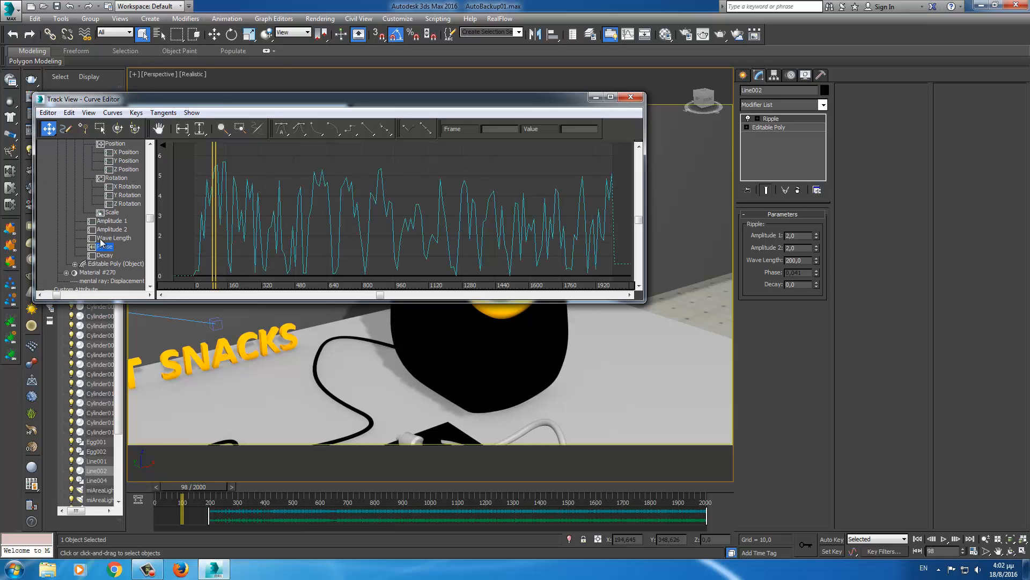
# - Apply a Multiplier Curve to Phase and isolate that Multiplier Curve
pyautogui.click(112, 113)
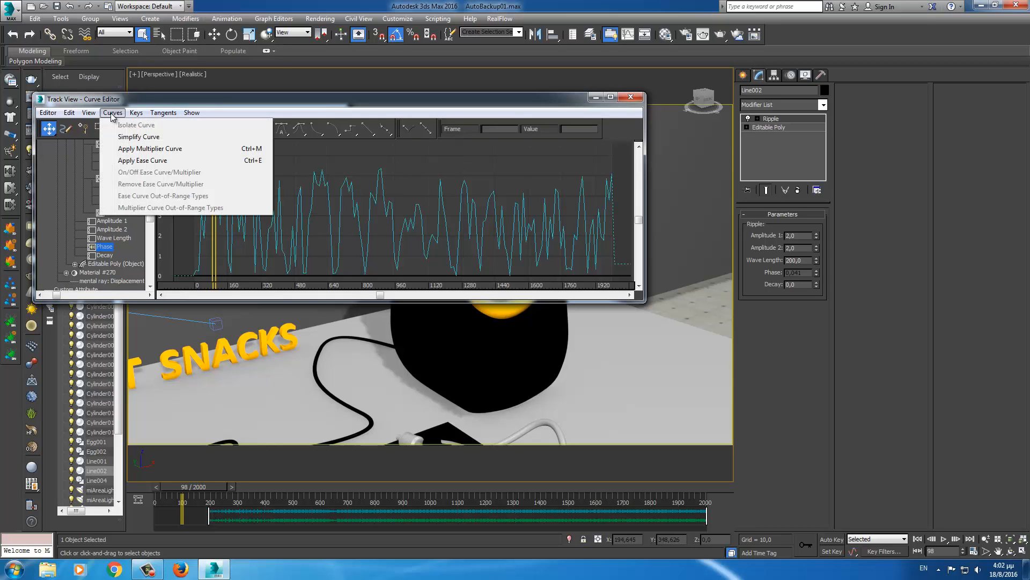
pyautogui.click(125, 150)
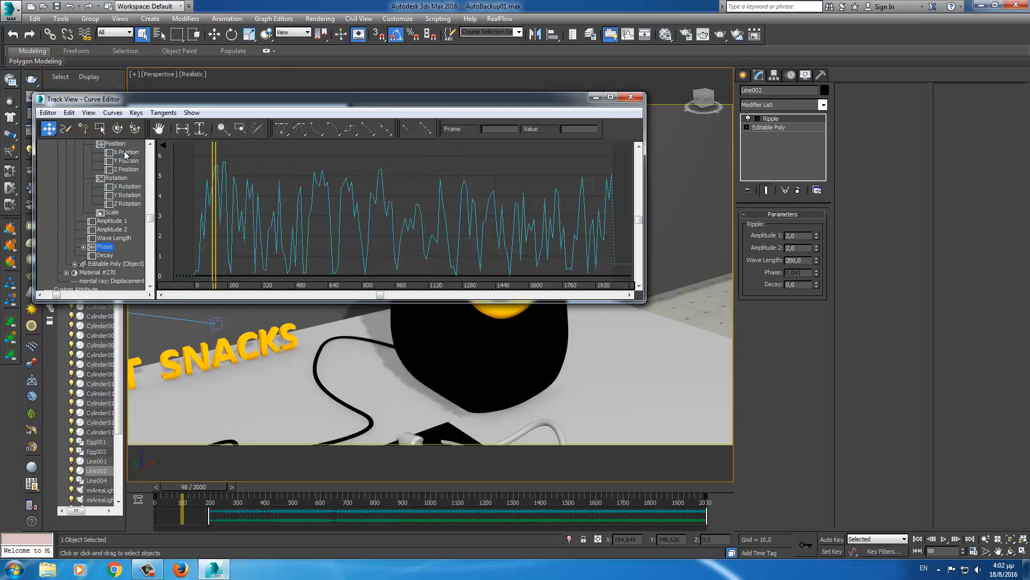
pyautogui.click(83, 248)
pyautogui.click(113, 257)
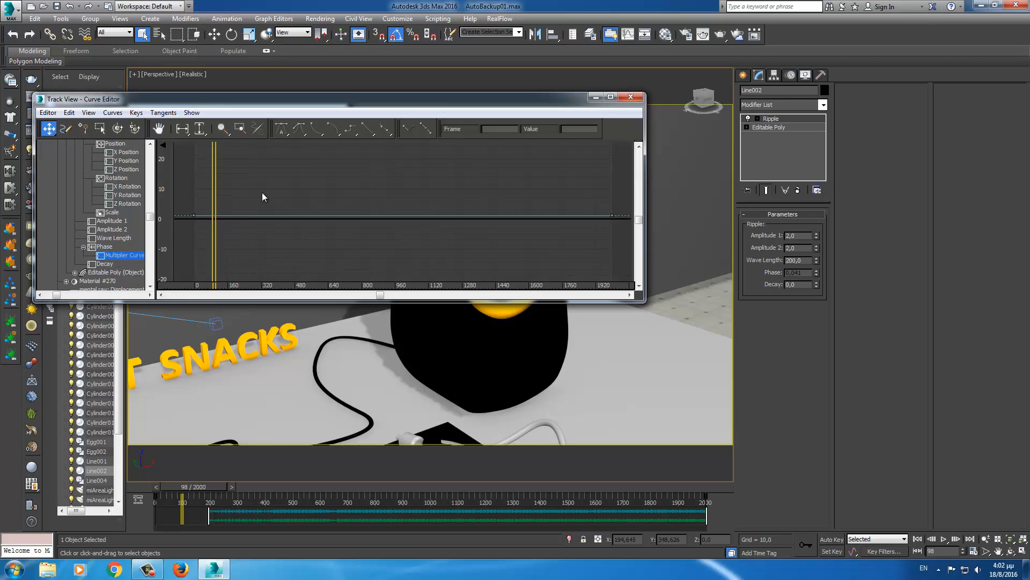
# - Add a new key on the multiplier curve at frame 200
pyautogui.click(84, 131)
pyautogui.click(221, 215)
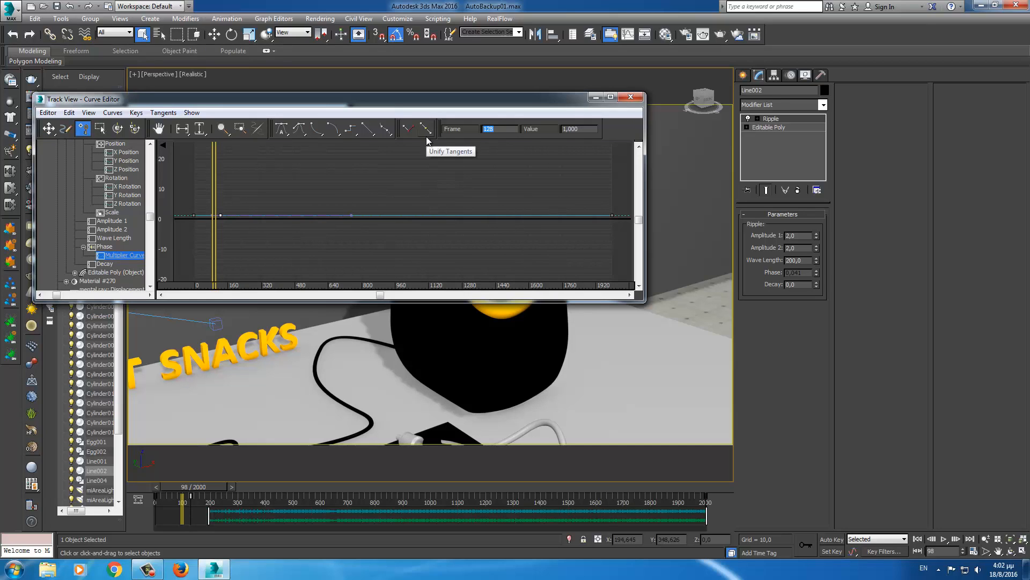
pyautogui.write('200')
pyautogui.press('Return')
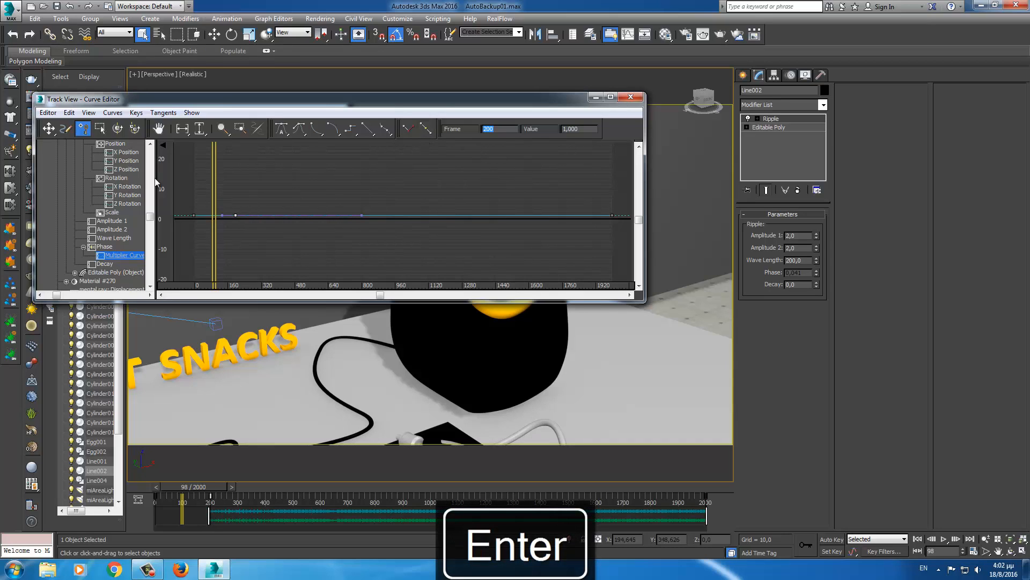
# - Move the first multiplier key to frame 190 and set its value to 0
pyautogui.click(52, 131)
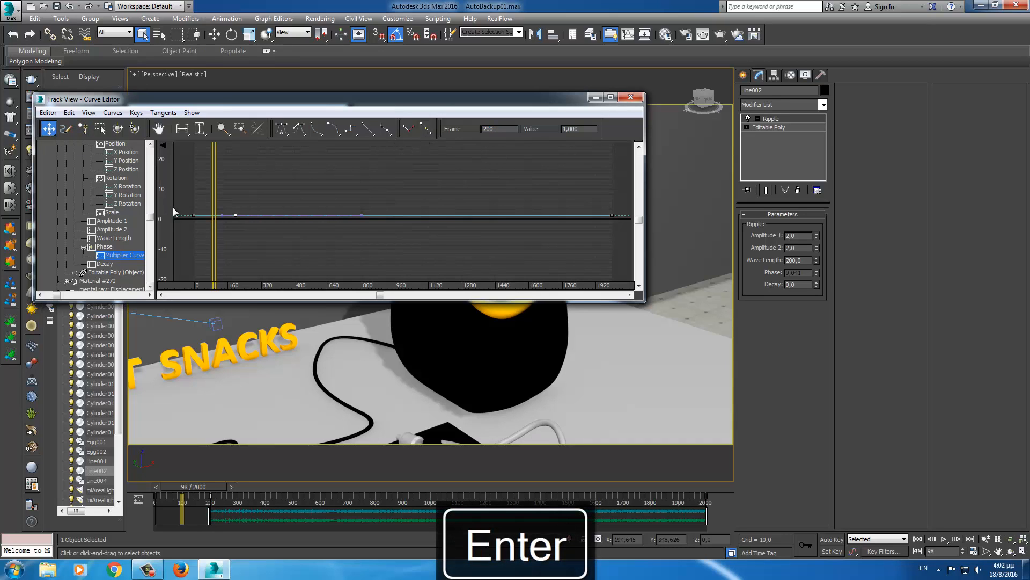
pyautogui.moveTo(179, 202); pyautogui.dragTo(203, 224)
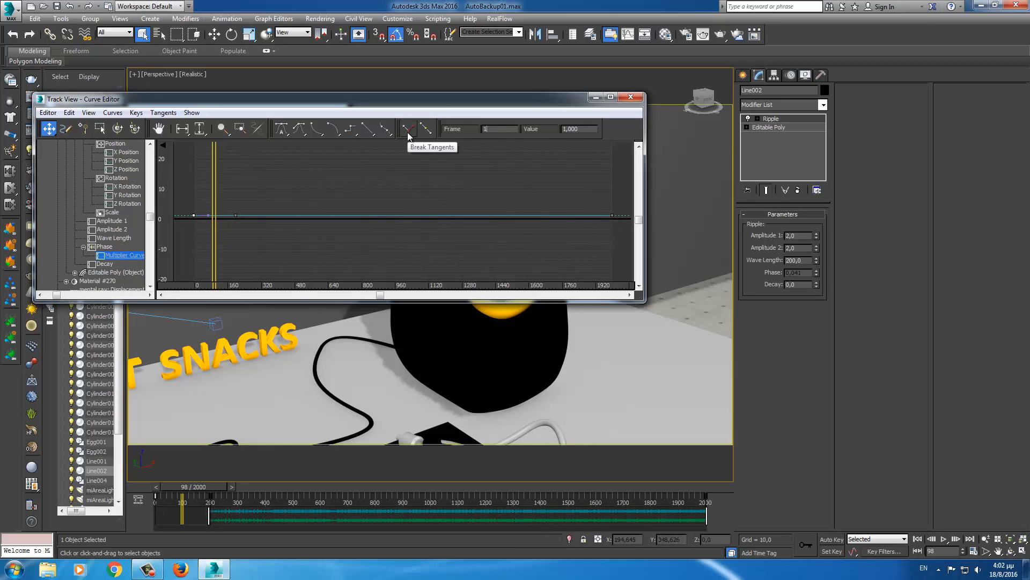
pyautogui.press('Return')
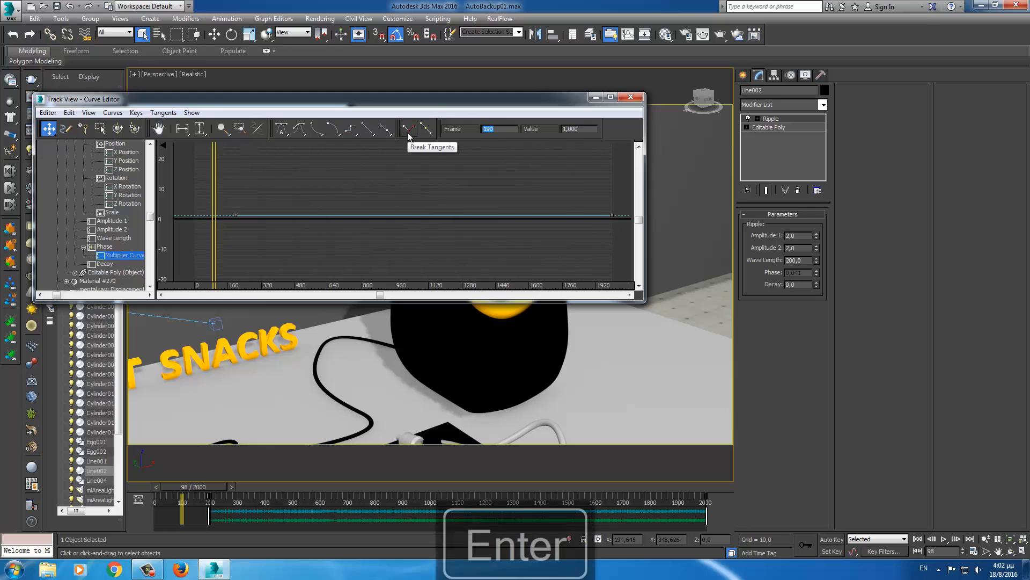
pyautogui.press('Tab')
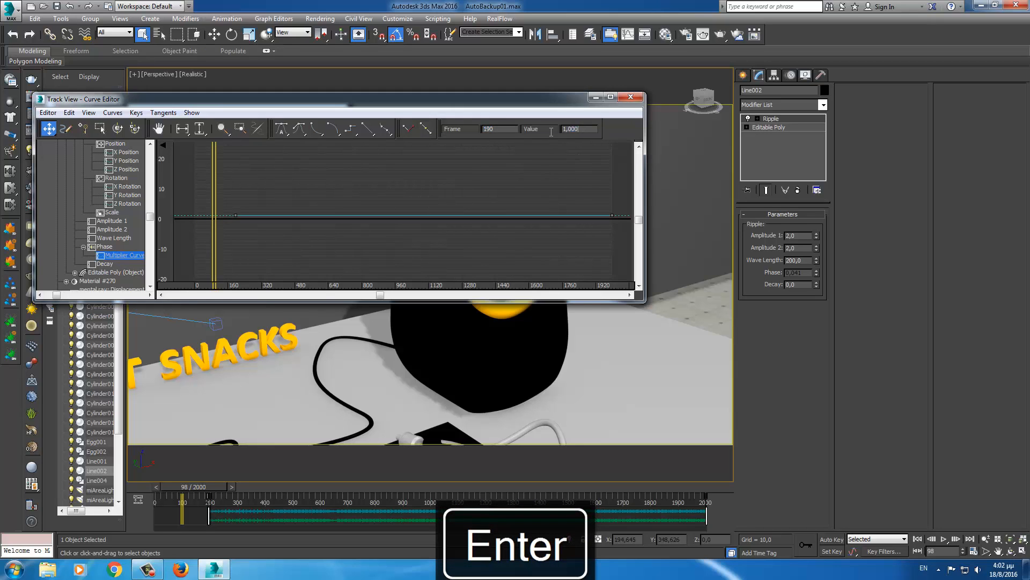
pyautogui.write('0')
pyautogui.press('Return')
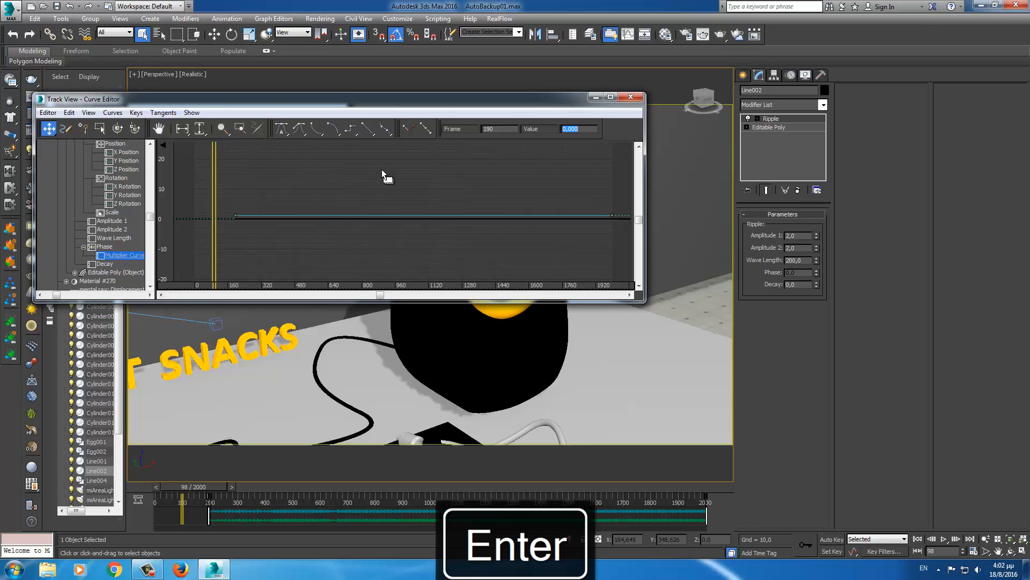
# - Maximize the curve window, inspect the multiplier curve, and close the Curve Editor
pyautogui.click(610, 97)
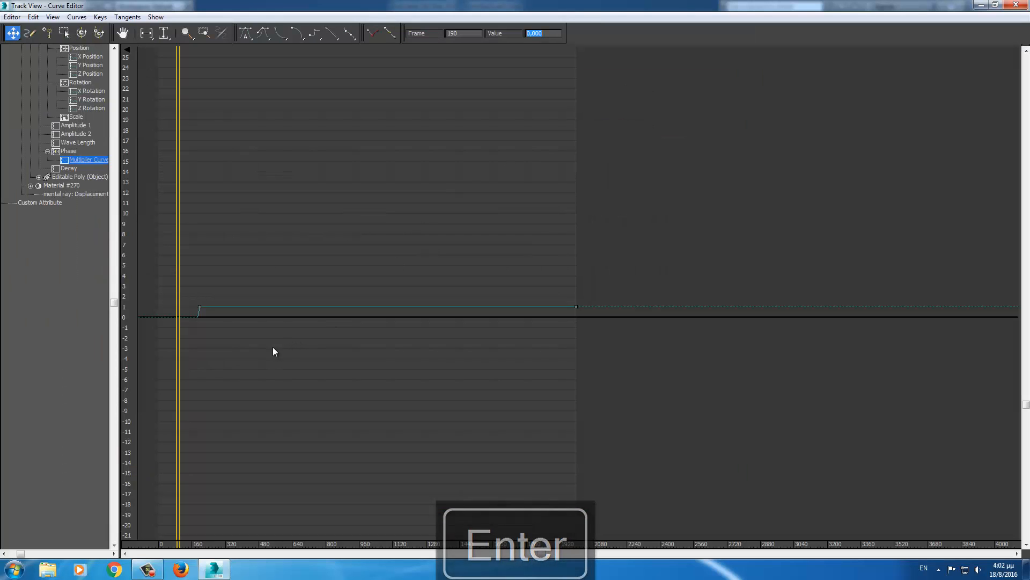
pyautogui.moveTo(273, 347); pyautogui.dragTo(496, 339, button='middle')
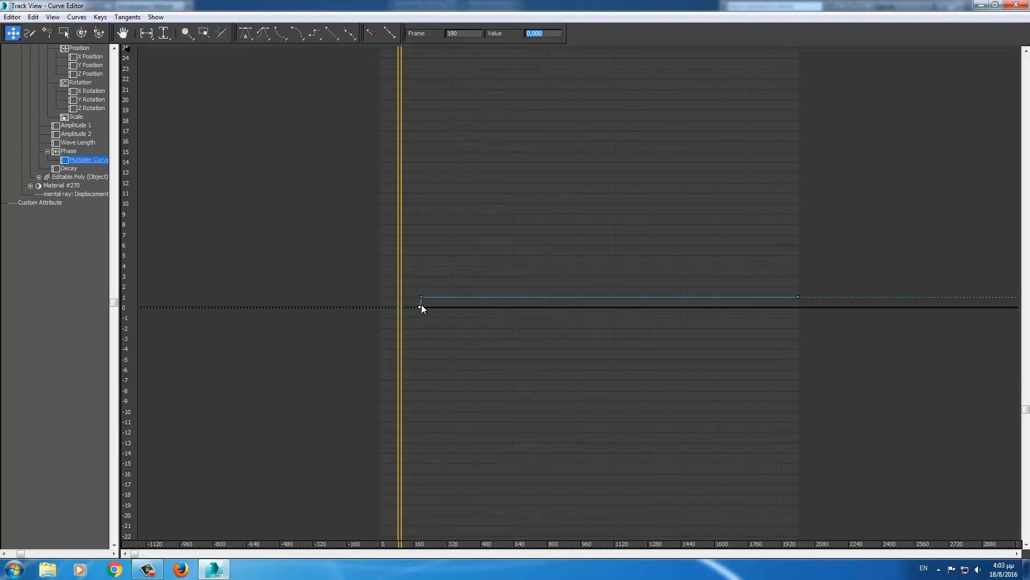
pyautogui.click(1016, 5)
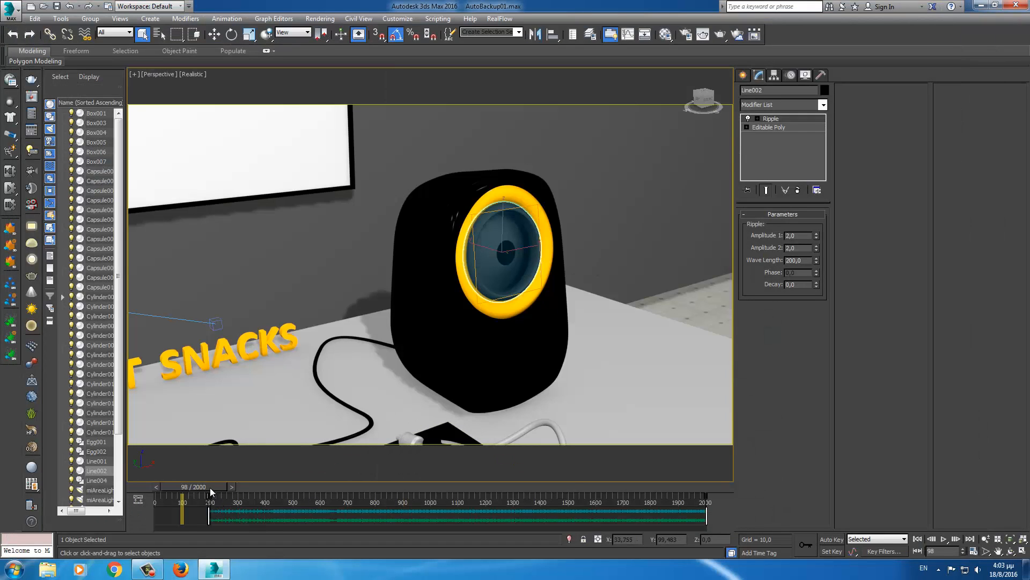
# - Scrub the timeline to watch the cone ripple, panning to show the turntable and left speaker
pyautogui.moveTo(210, 488); pyautogui.dragTo(216, 487)
pyautogui.moveTo(238, 414); pyautogui.dragTo(254, 406, button='middle')
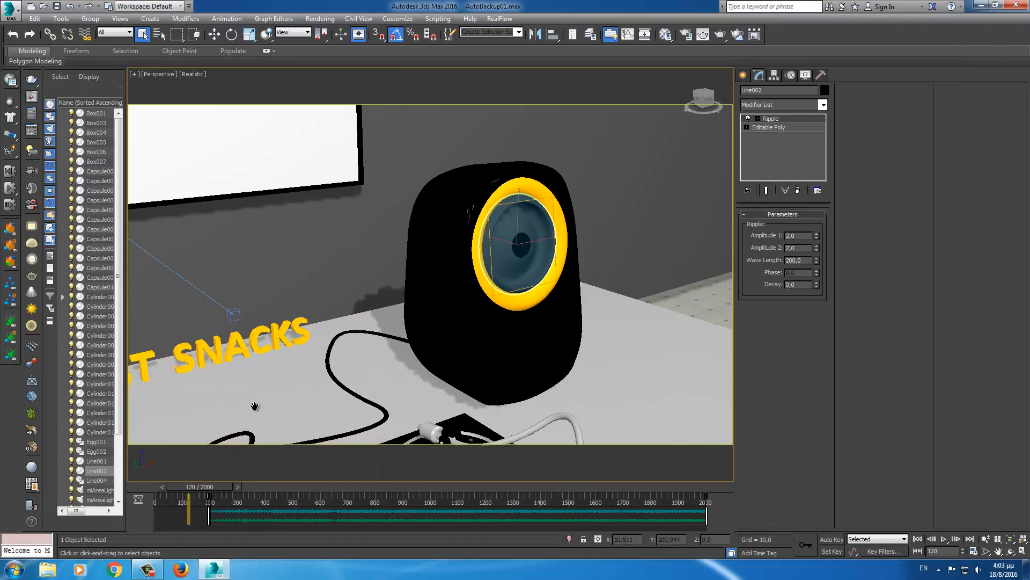
pyautogui.scroll(-5, 255, 406)
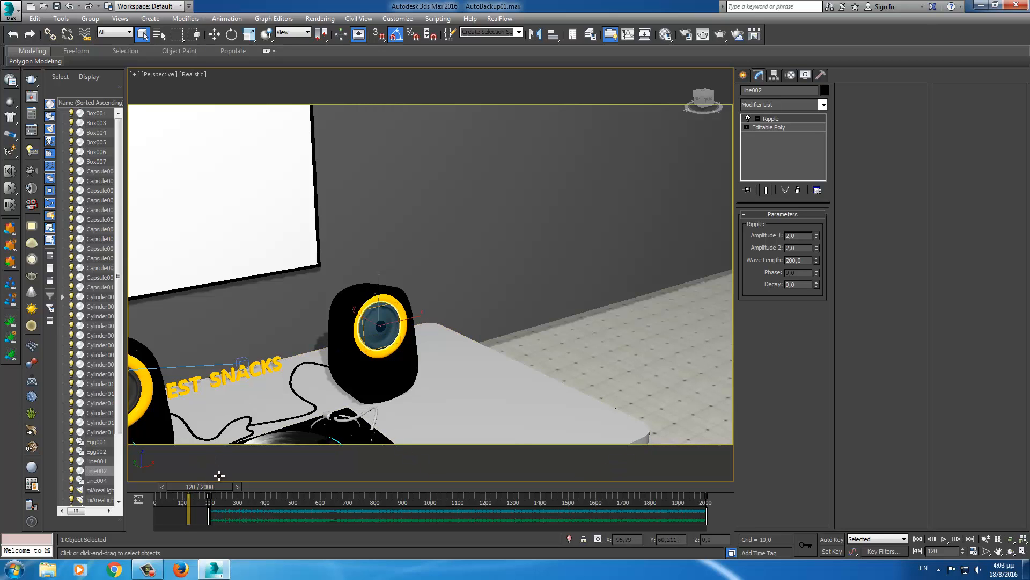
pyautogui.moveTo(242, 427); pyautogui.dragTo(357, 382, button='middle')
pyautogui.scroll(3, 356, 381)
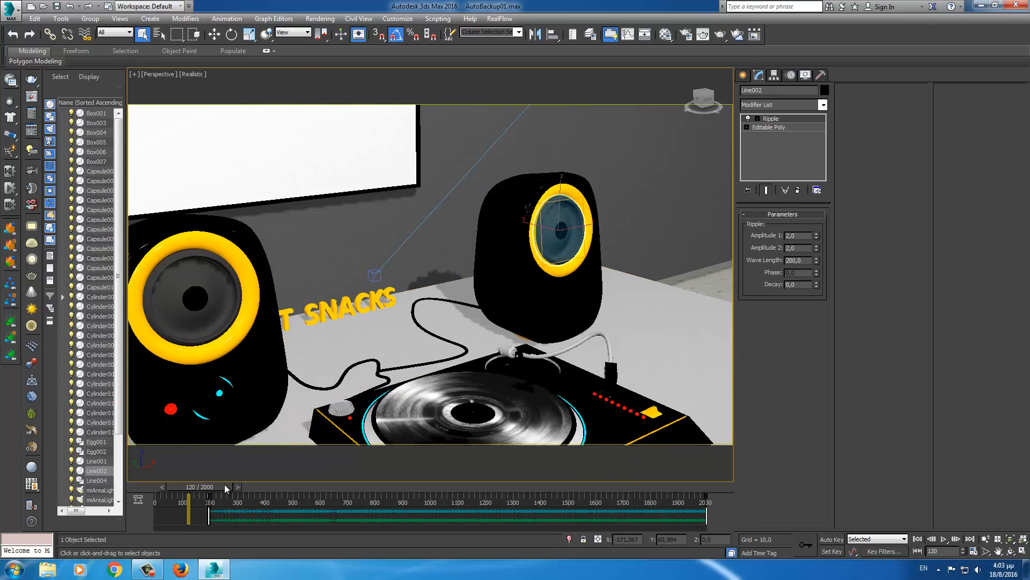
pyautogui.moveTo(226, 489); pyautogui.dragTo(149, 495)
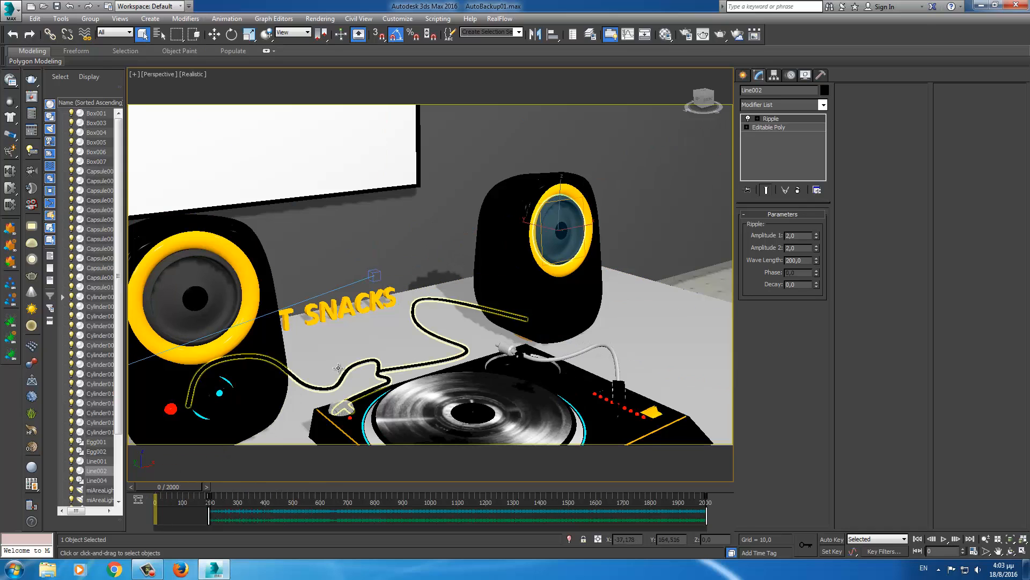
# - Zoom in close on the yellow button board
pyautogui.scroll(-8, 387, 351)
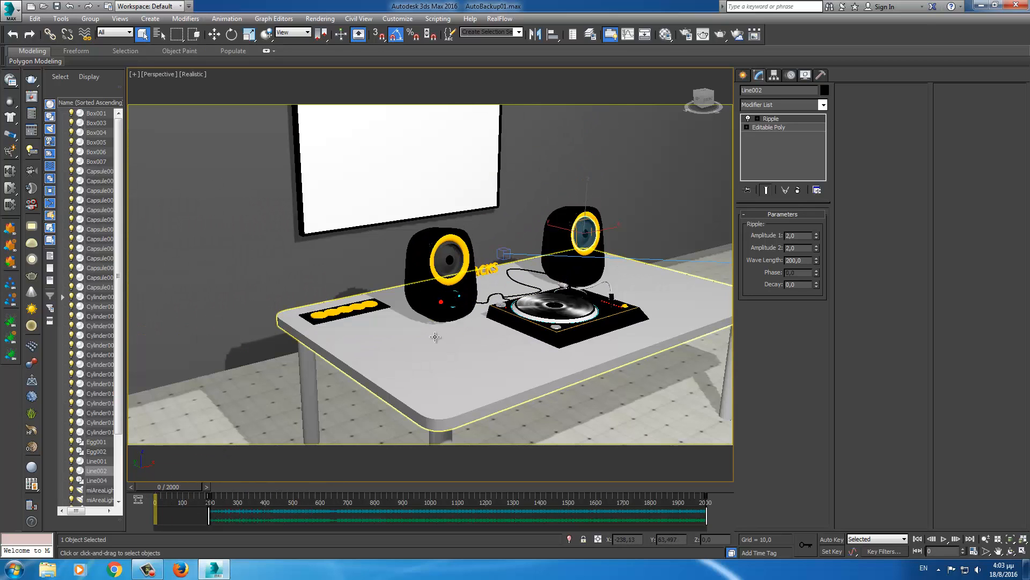
pyautogui.scroll(6, 411, 337)
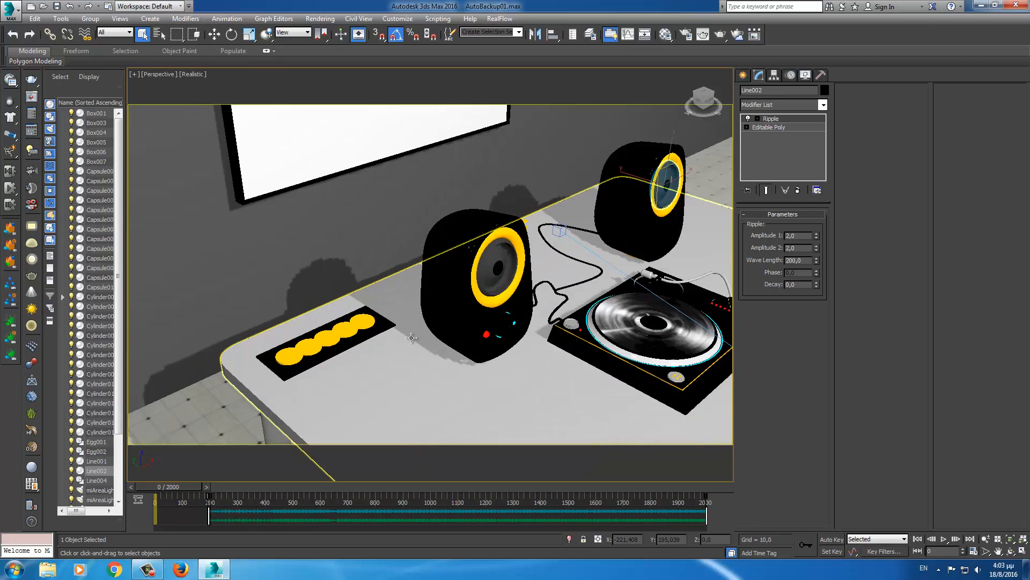
pyautogui.scroll(3, 411, 337)
pyautogui.scroll(2, 322, 361)
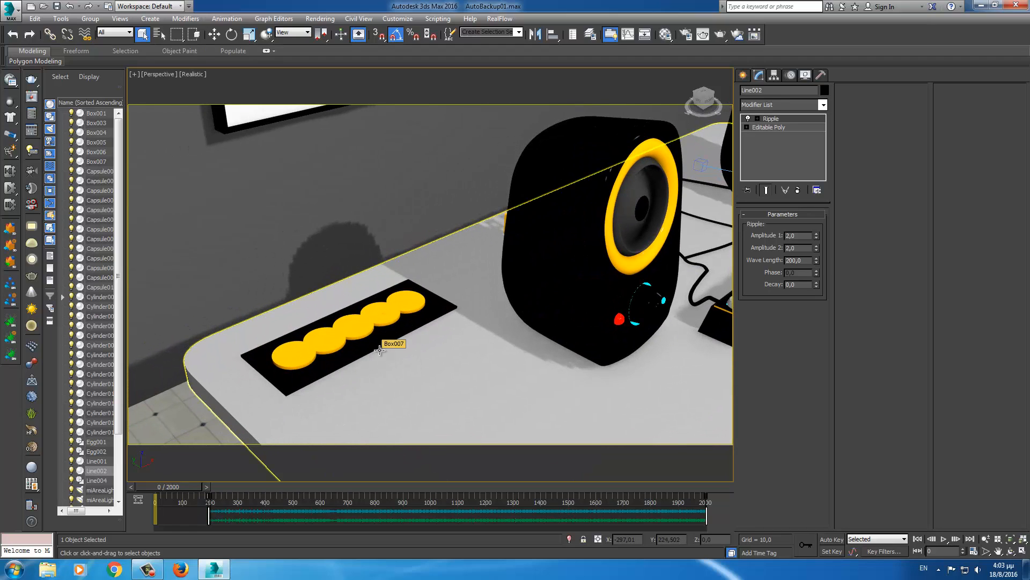
# - Add a Stretch modifier to the rightmost yellow button cylinder, Cylinder007
pyautogui.click(410, 301)
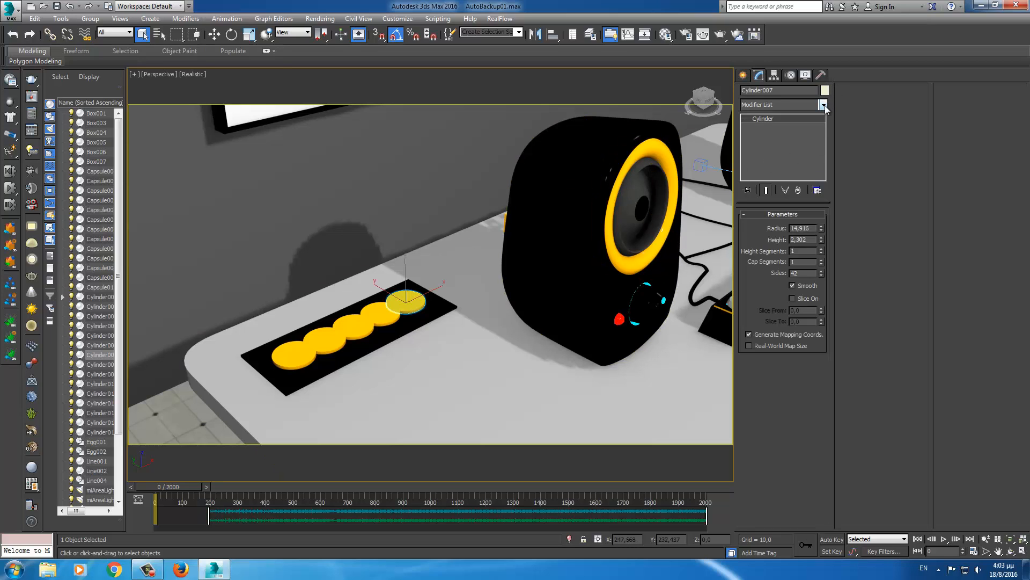
pyautogui.click(823, 105)
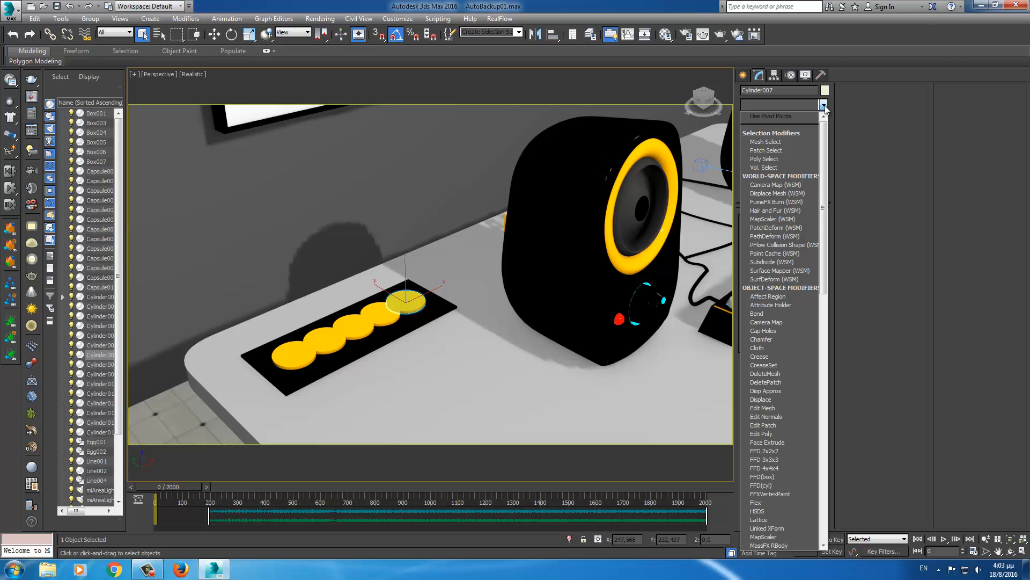
pyautogui.write('st')
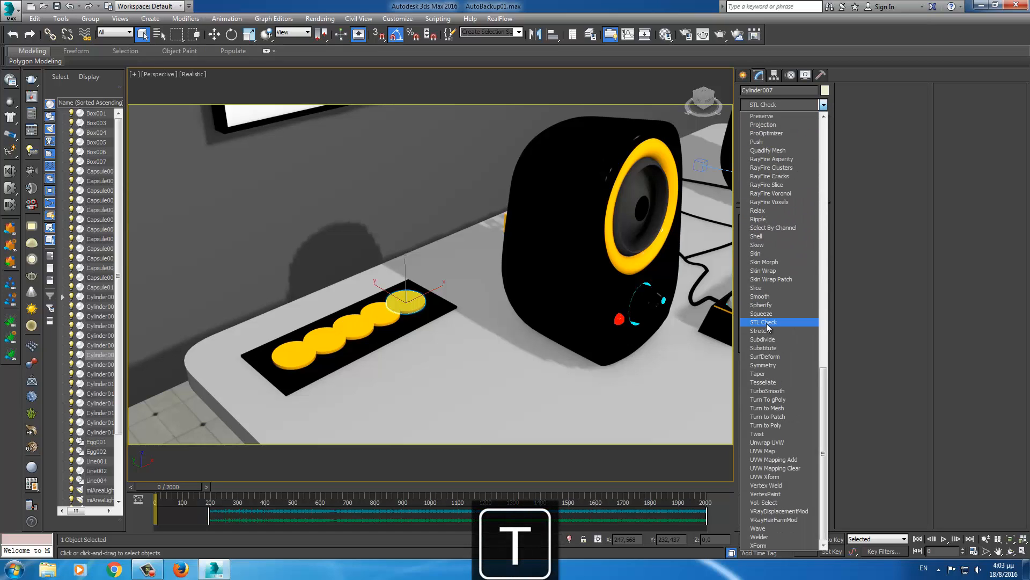
pyautogui.click(764, 330)
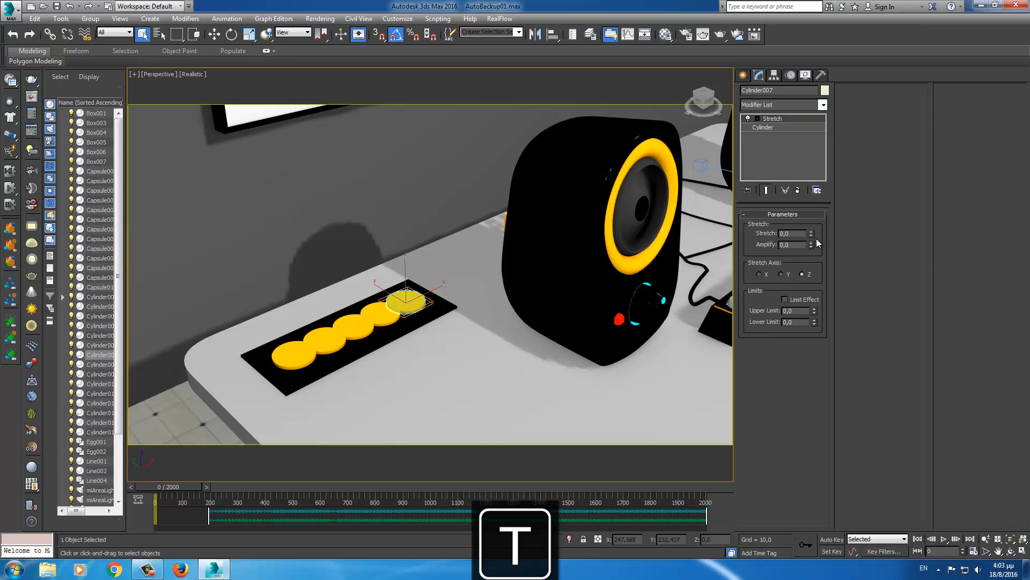
# - Test the Stretch amount and X/Y axes, then leave it at 0 on the Z axis
pyautogui.moveTo(810, 233); pyautogui.dragTo(804, 194)
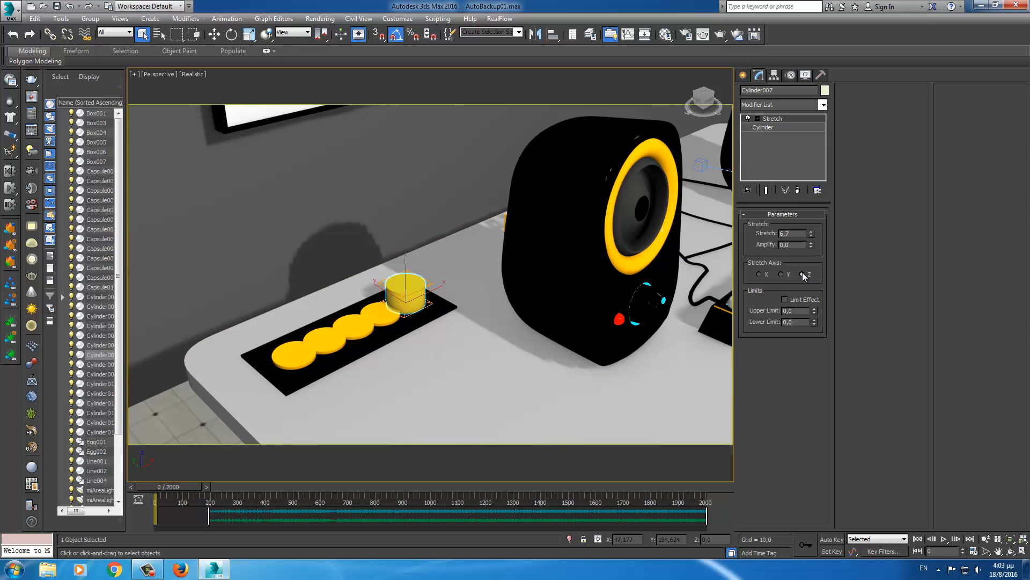
pyautogui.click(759, 274)
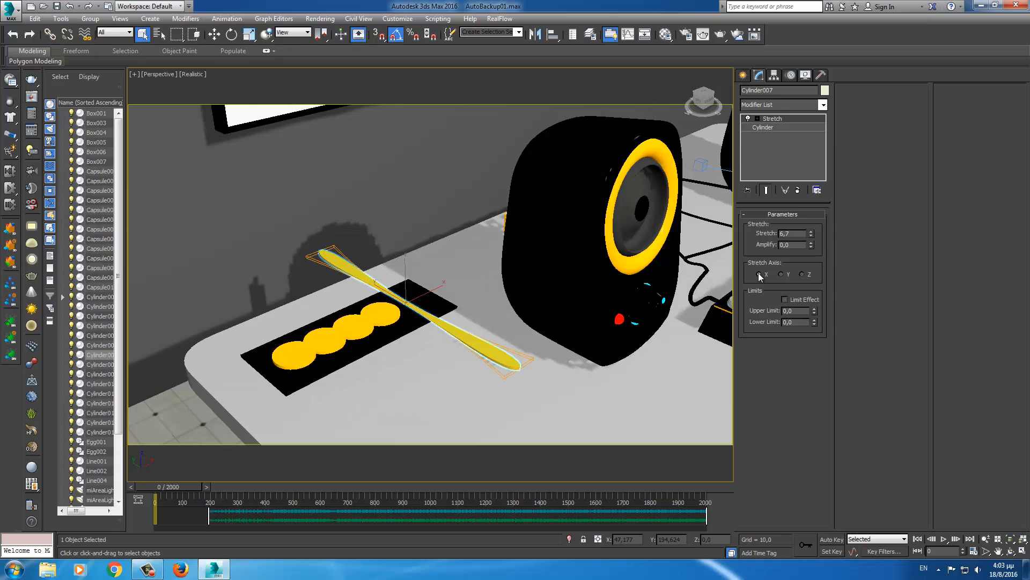
pyautogui.click(781, 274)
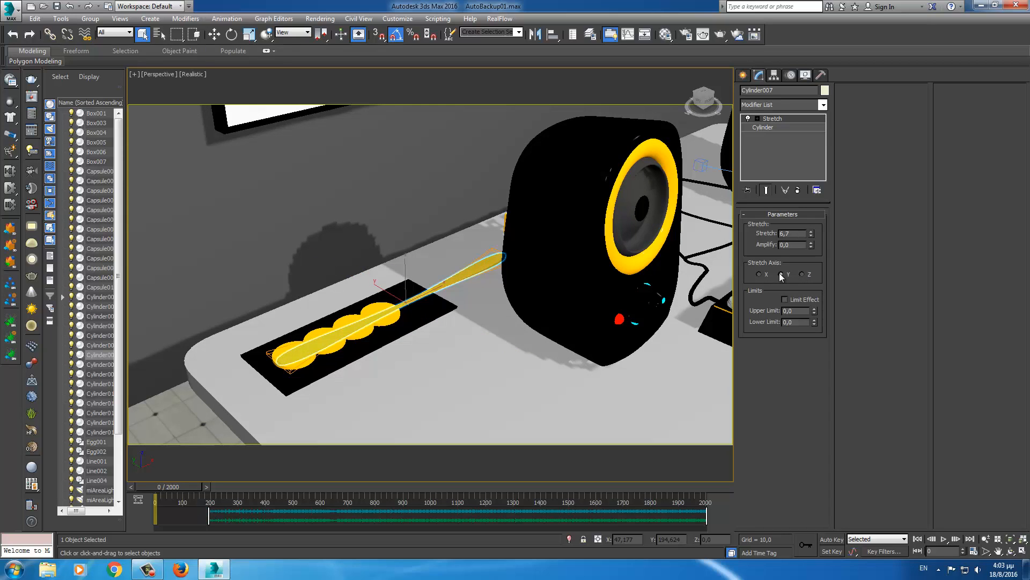
pyautogui.click(801, 274)
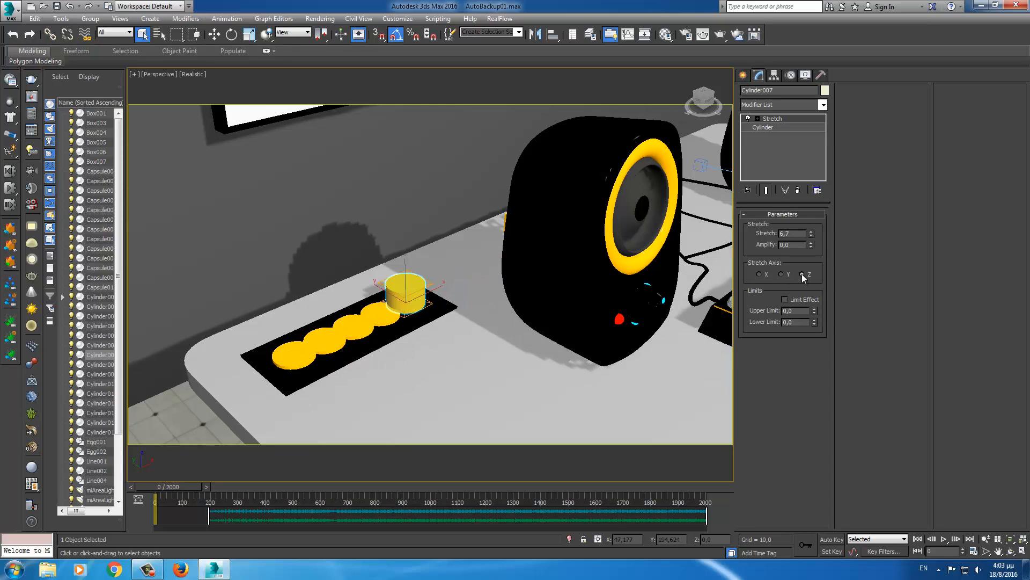
pyautogui.rightClick(811, 235)
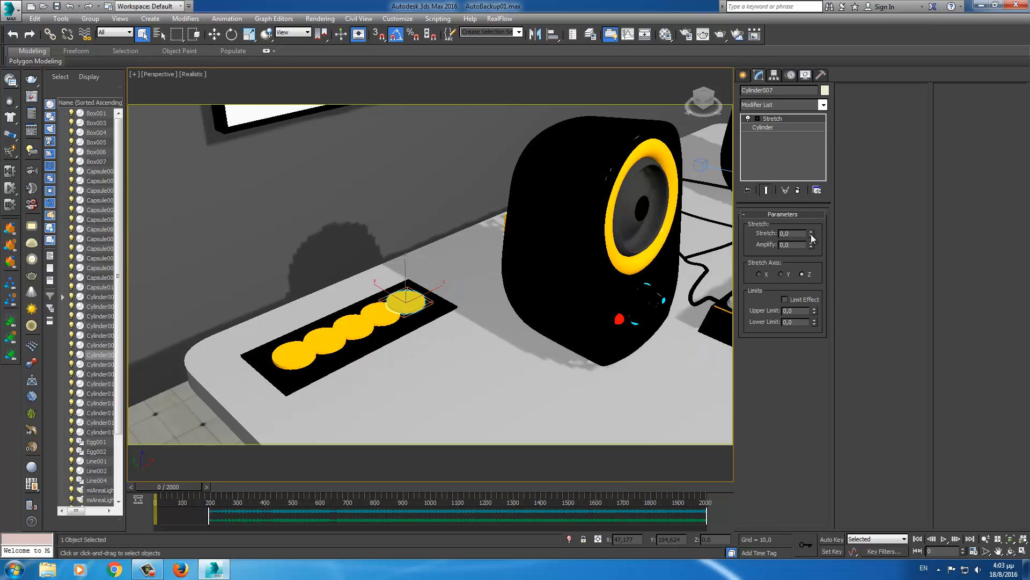
pyautogui.rightClick(406, 304)
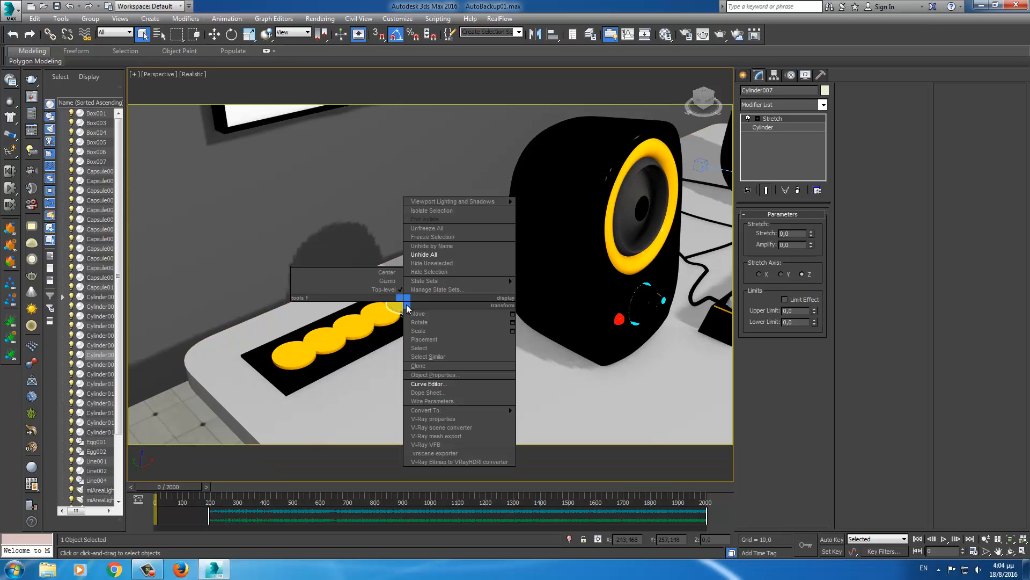
# - Open the Curve Editor for Cylinder007 and select its Stretch modifier's Stretch track
pyautogui.click(429, 384)
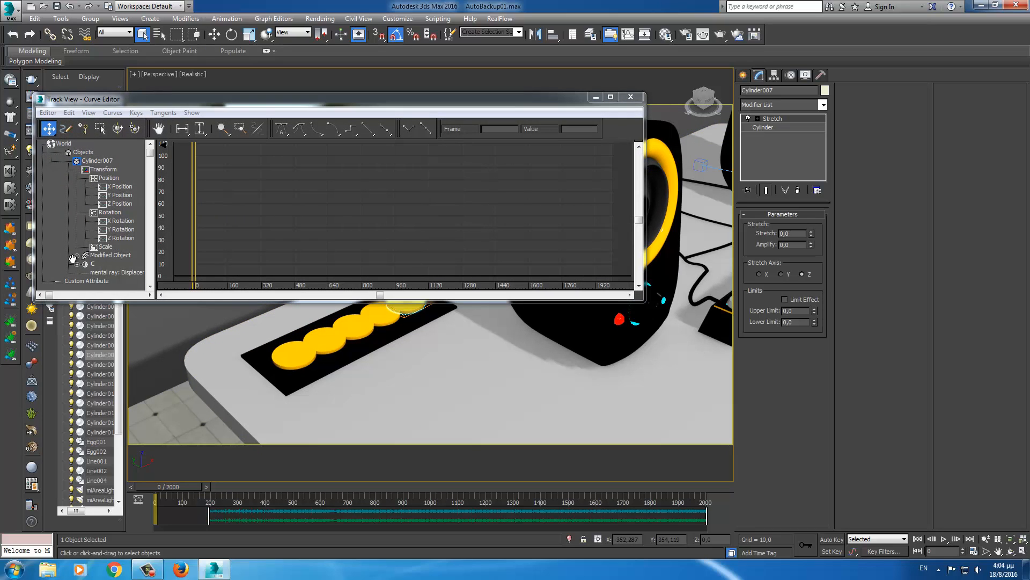
pyautogui.click(77, 256)
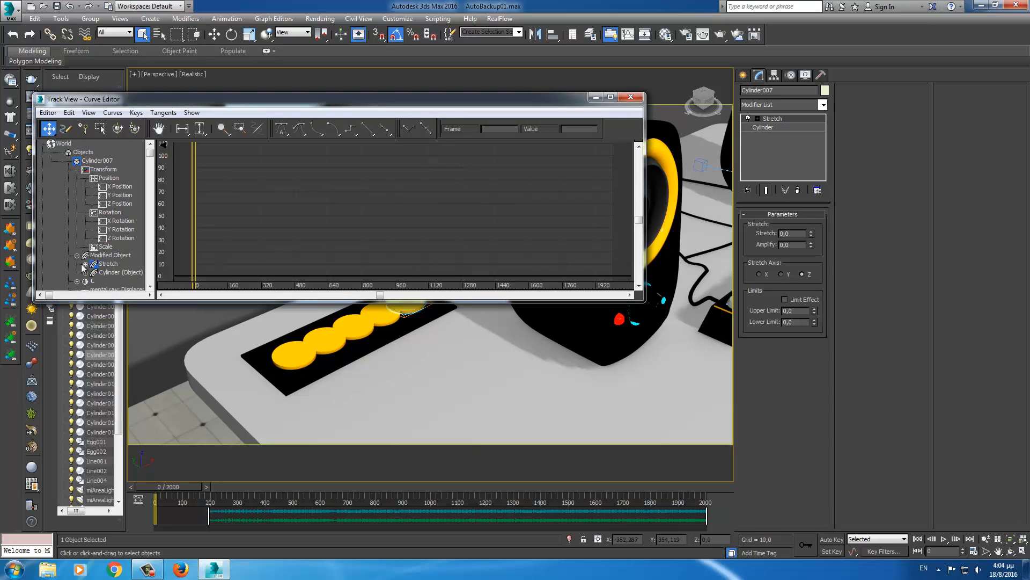
pyautogui.click(85, 264)
pyautogui.scroll(-5, 75, 252)
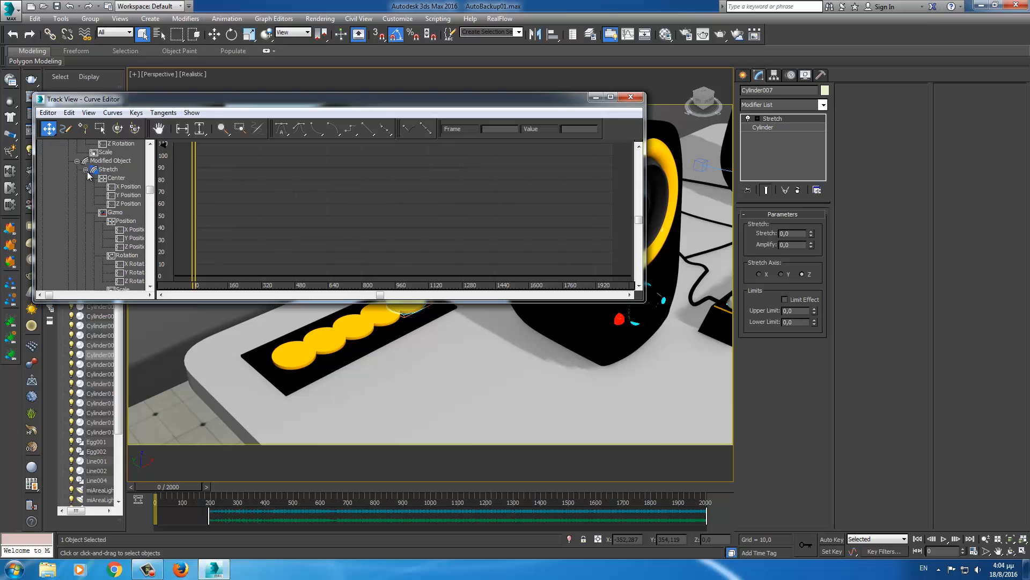
pyautogui.scroll(-3, 77, 225)
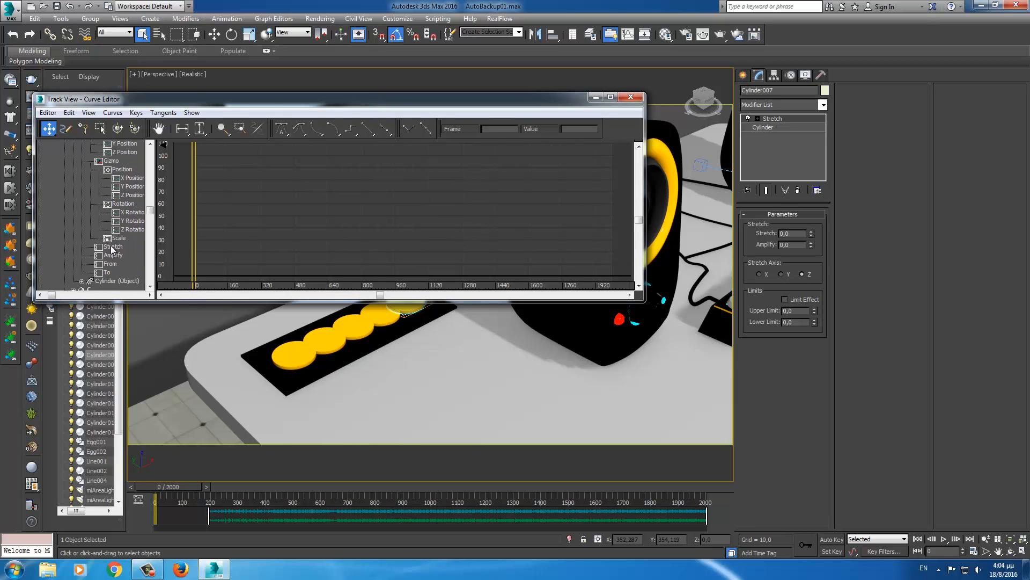
pyautogui.click(113, 247)
# - Assign an AudioFloat controller to the Stretch track
pyautogui.rightClick(111, 247)
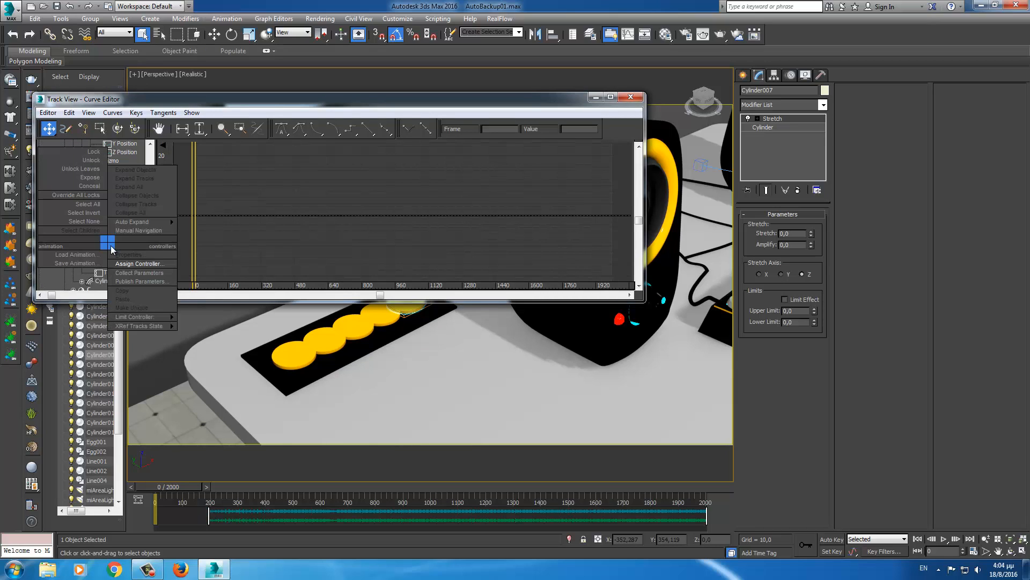
pyautogui.click(133, 264)
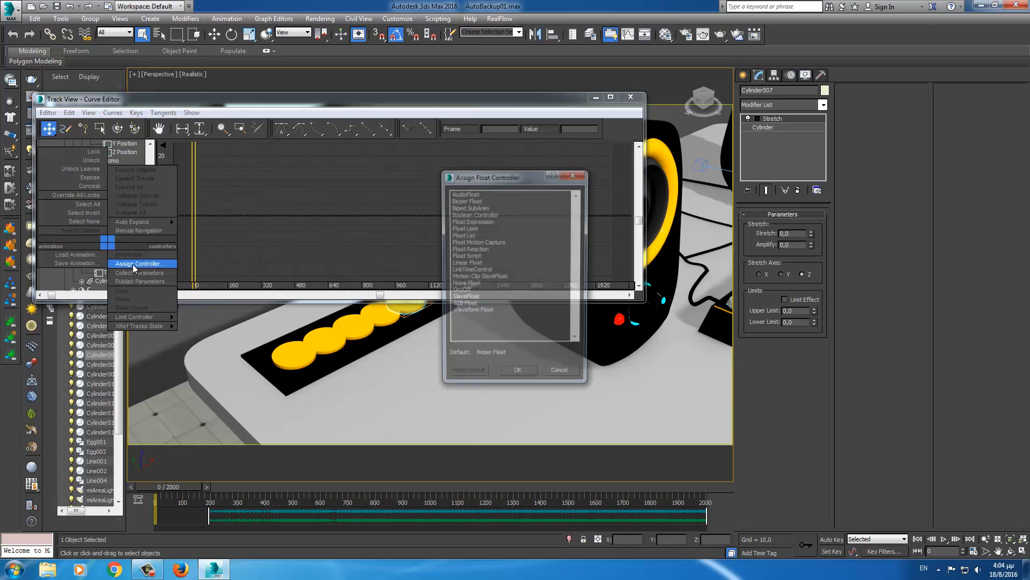
pyautogui.click(466, 194)
pyautogui.click(518, 375)
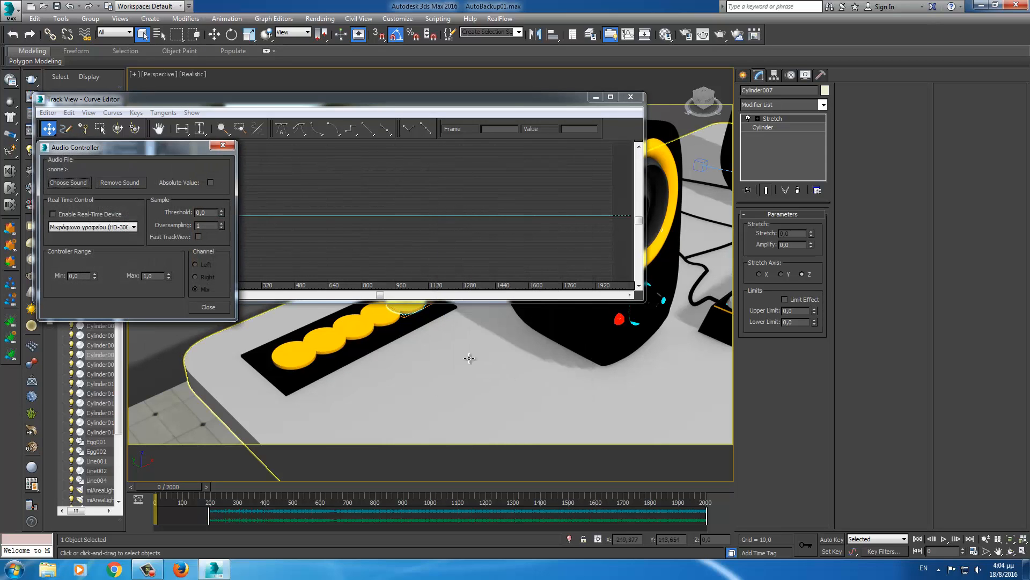
# - Load the dream world [Remix] WAV file as the audio controller's sound
pyautogui.click(77, 182)
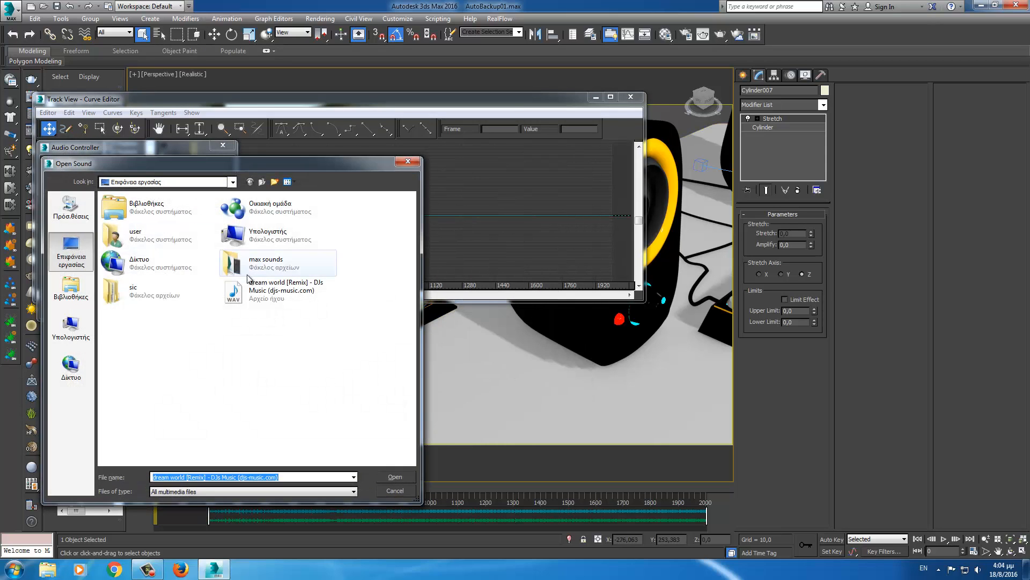
pyautogui.click(280, 290)
pyautogui.click(395, 477)
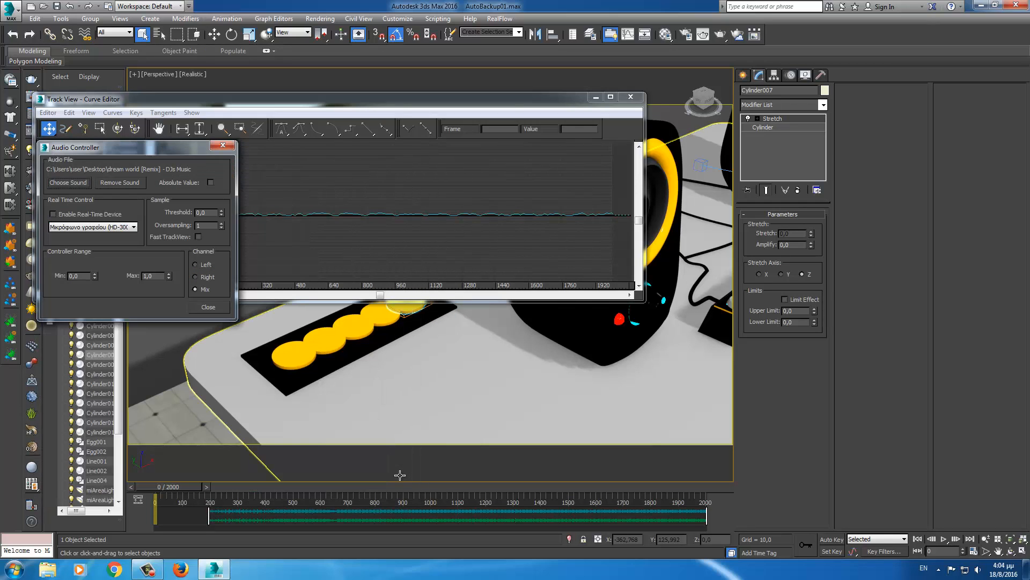
# - Zoom out to the whole desk and scrub to frame 47 to preview the stretch
pyautogui.moveTo(432, 390); pyautogui.dragTo(501, 398, button='middle')
pyautogui.scroll(-3, 519, 424)
pyautogui.scroll(-3, 518, 424)
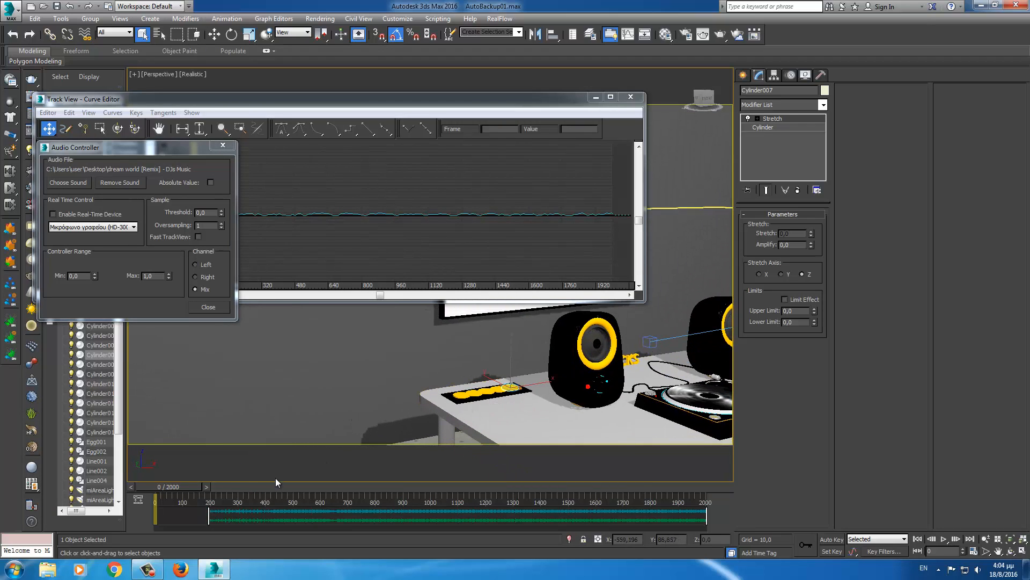
pyautogui.moveTo(185, 487); pyautogui.dragTo(287, 487)
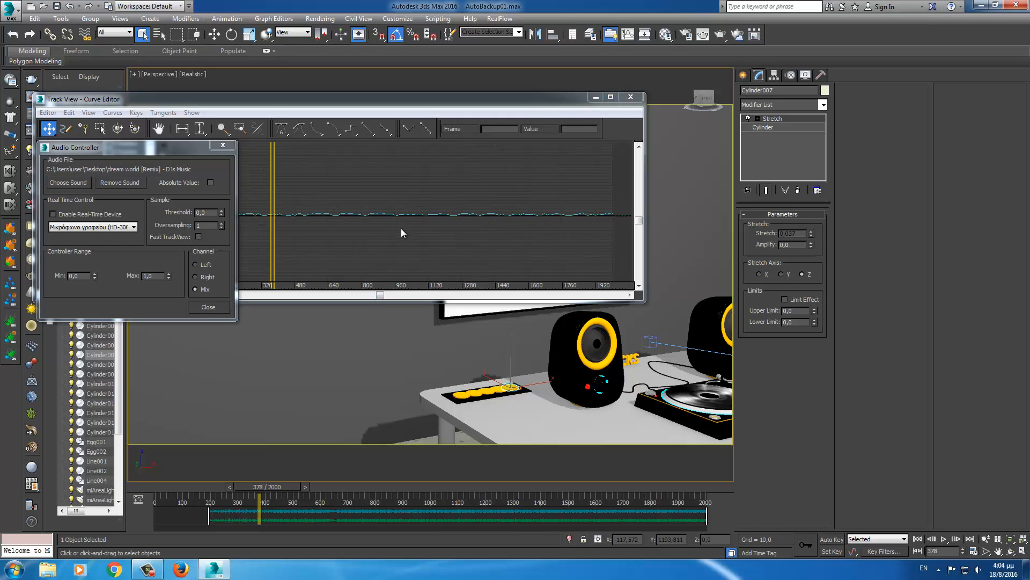
# - Adjust the audio threshold and set the maximum stretch to 5, previewing the result
pyautogui.moveTo(401, 228); pyautogui.dragTo(455, 227, button='middle')
pyautogui.scroll(4, 460, 223)
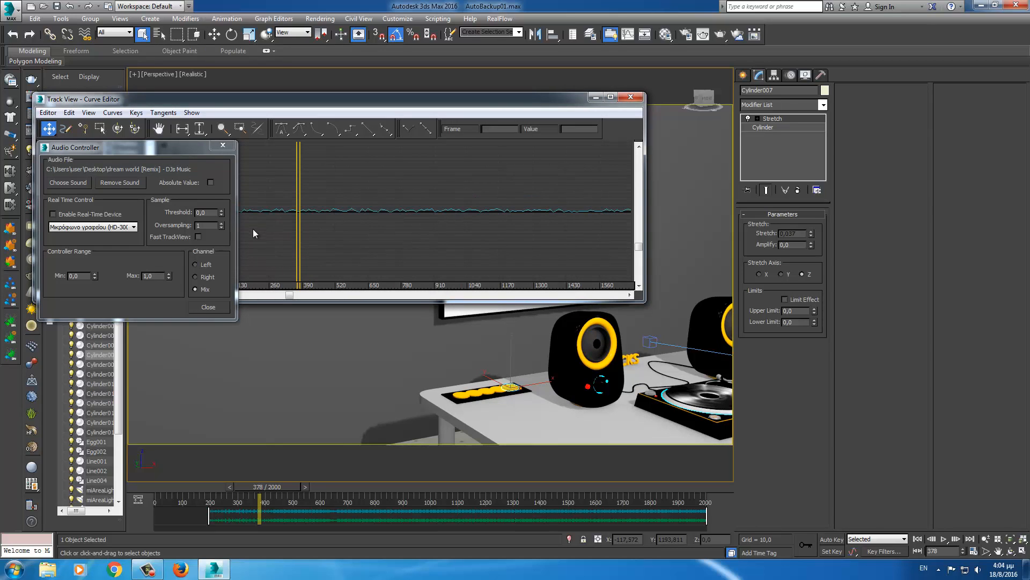
pyautogui.moveTo(221, 213); pyautogui.dragTo(223, 158)
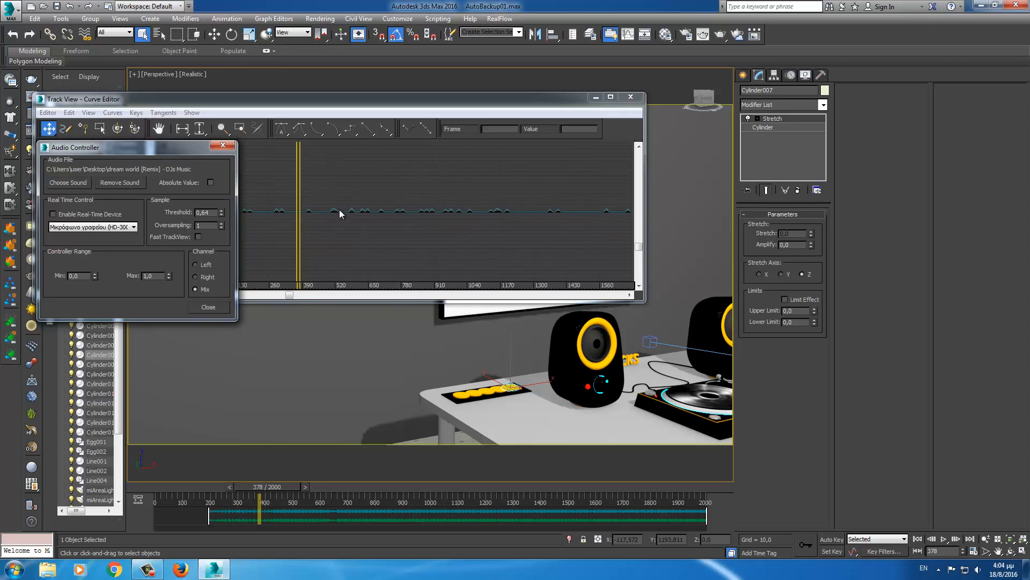
pyautogui.moveTo(300, 491)
pyautogui.mouseDown()
pyautogui.moveTo(249, 495)
pyautogui.moveTo(306, 487)
pyautogui.moveTo(295, 487)
pyautogui.mouseUp()
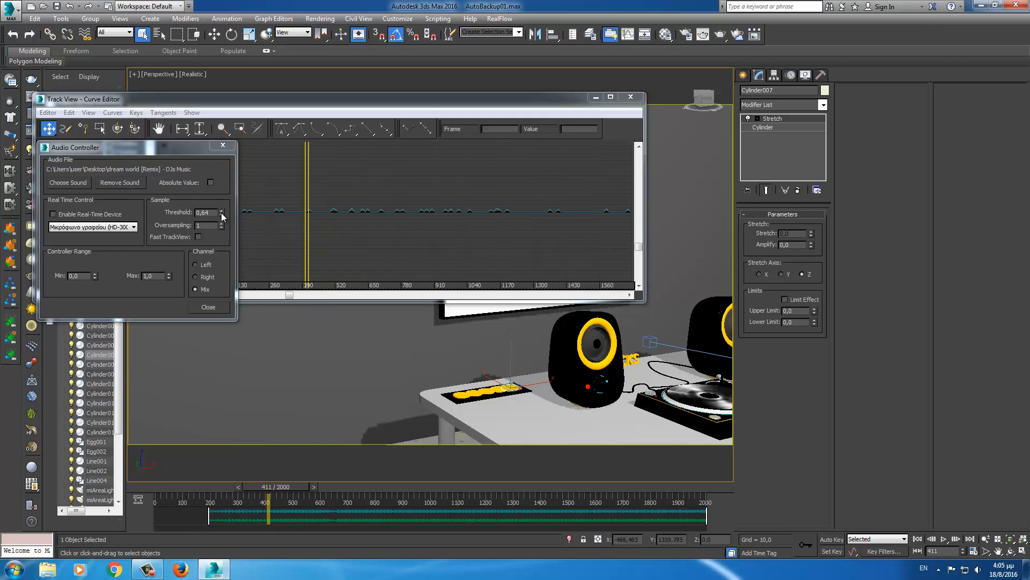
pyautogui.moveTo(222, 216); pyautogui.dragTo(221, 214)
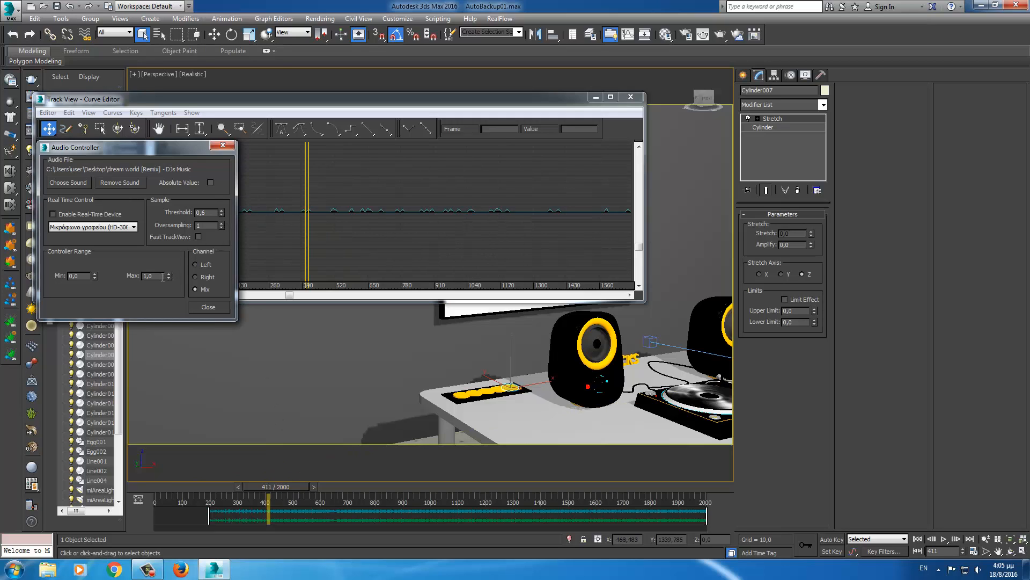
pyautogui.write('5')
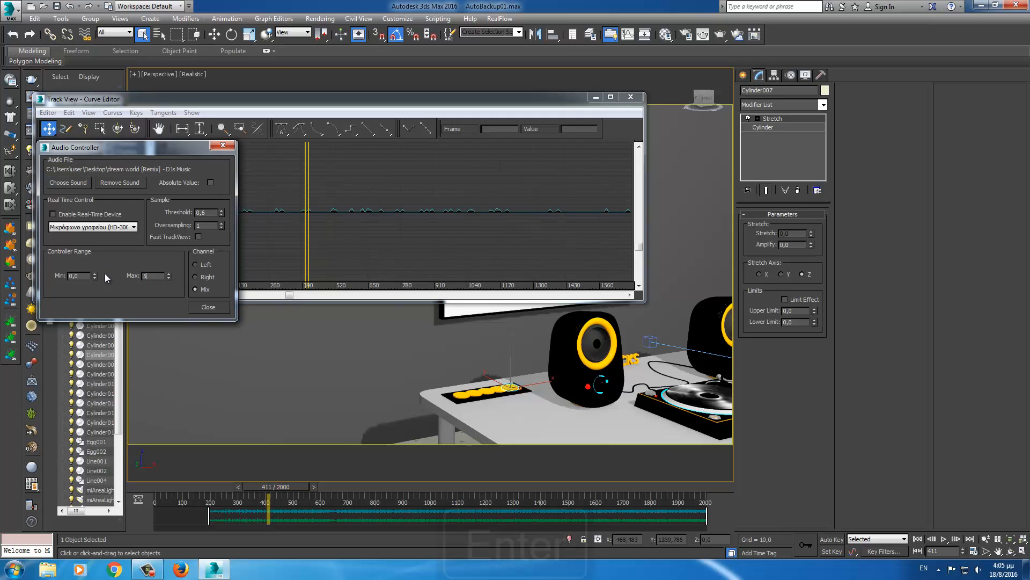
pyautogui.press('Return')
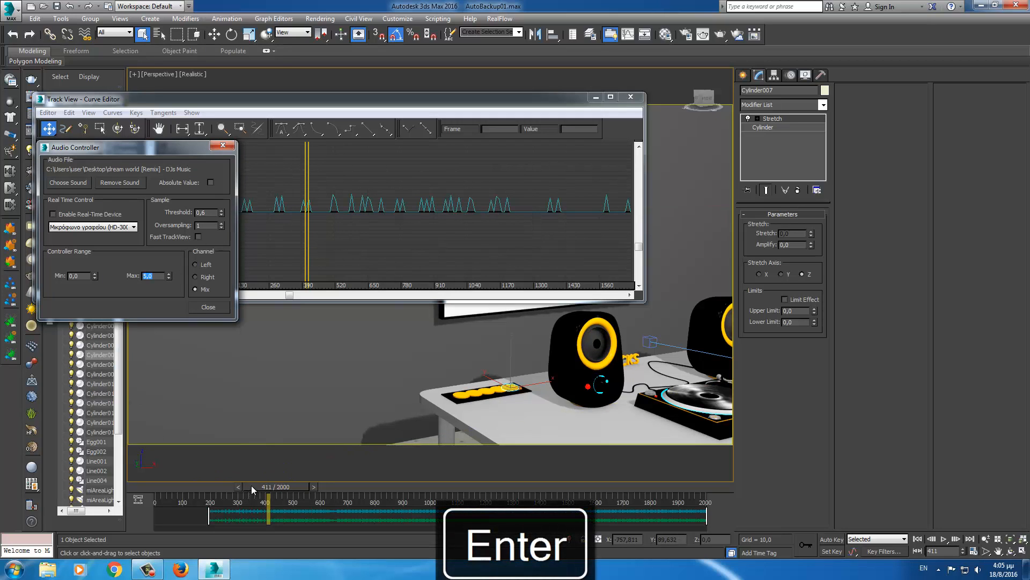
pyautogui.moveTo(251, 485)
pyautogui.mouseDown()
pyautogui.moveTo(334, 488)
pyautogui.moveTo(236, 490)
pyautogui.mouseUp()
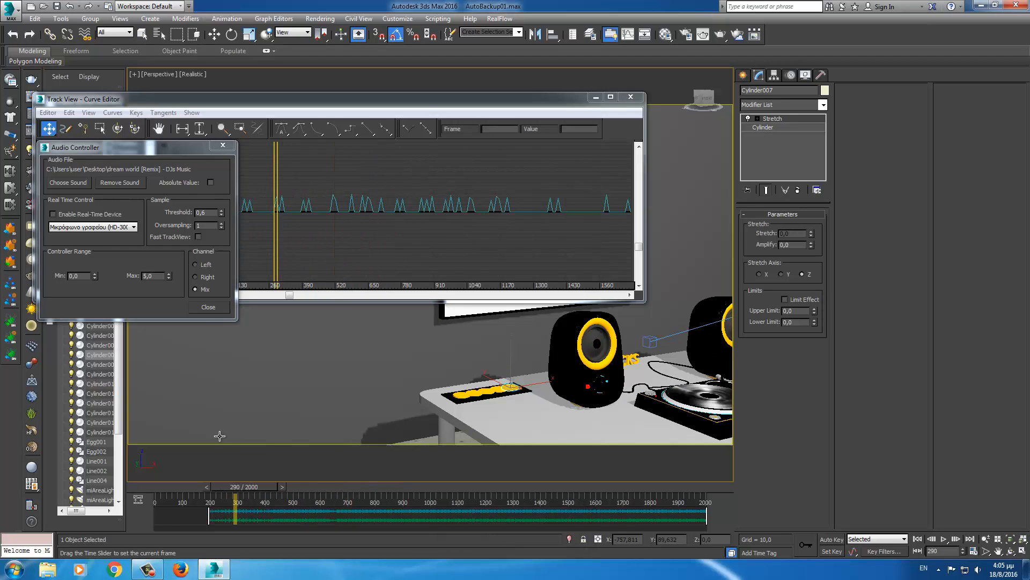
# - Set the threshold to 0,3, play the animation to check it, then return to frame 0
pyautogui.click(211, 212)
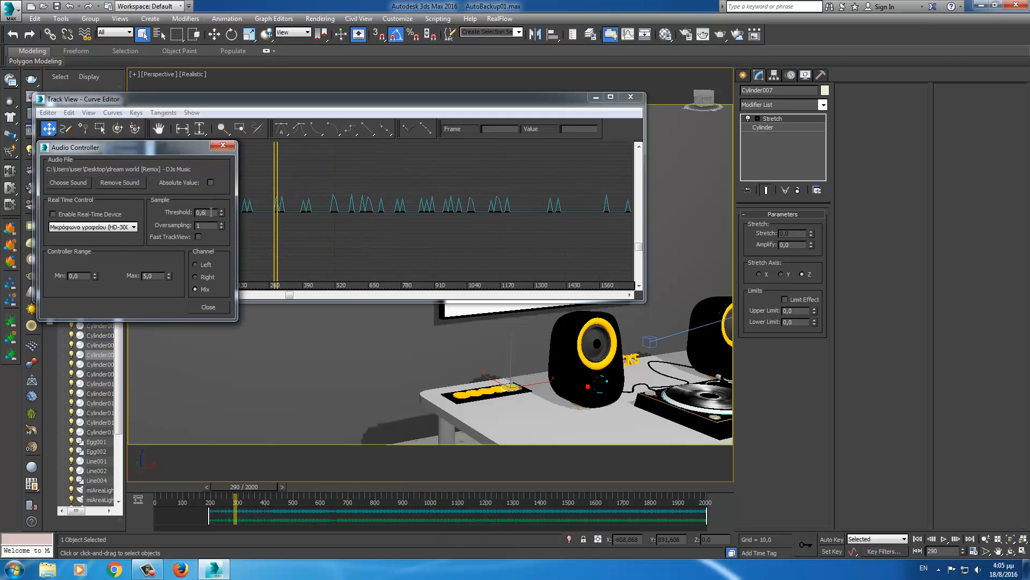
pyautogui.press('BackSpace')
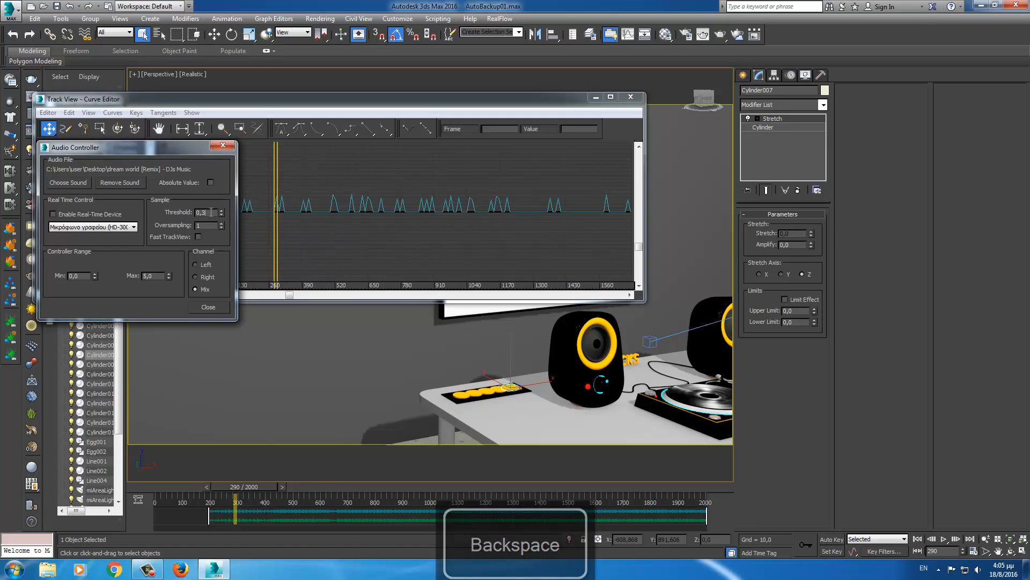
pyautogui.write('3')
pyautogui.press('Return')
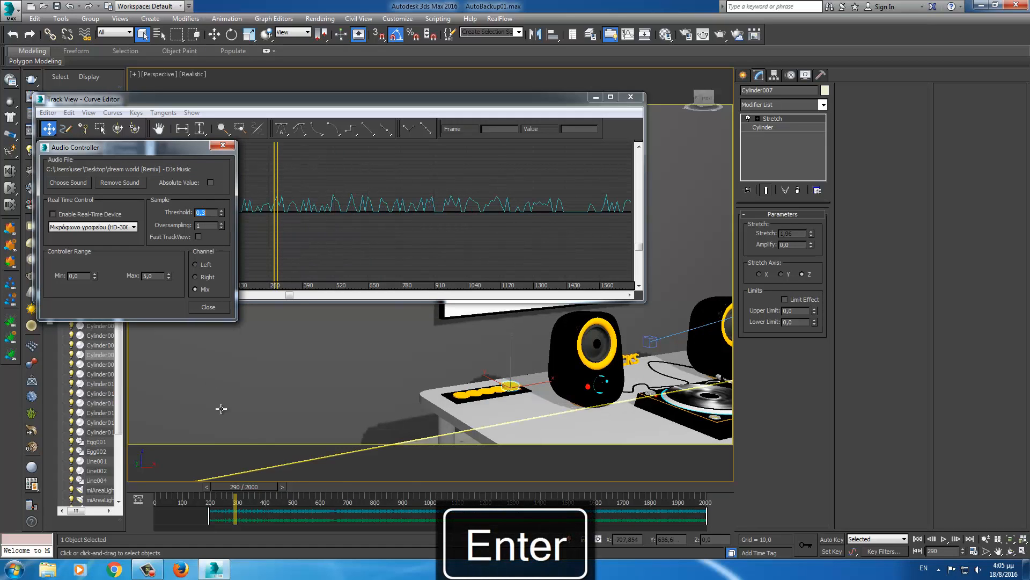
pyautogui.moveTo(269, 485)
pyautogui.mouseDown()
pyautogui.moveTo(326, 482)
pyautogui.moveTo(201, 496)
pyautogui.mouseUp()
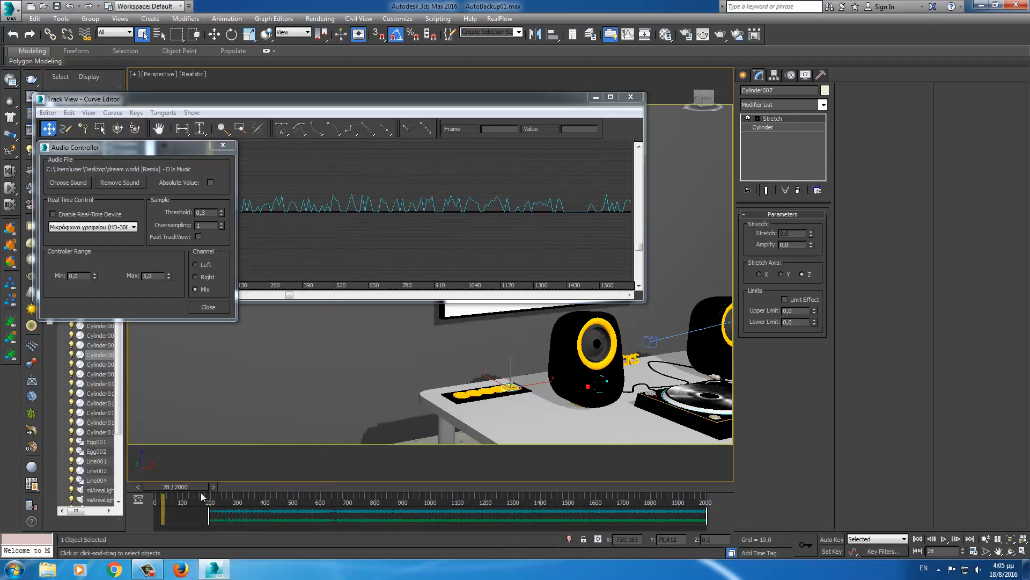
pyautogui.press('/')
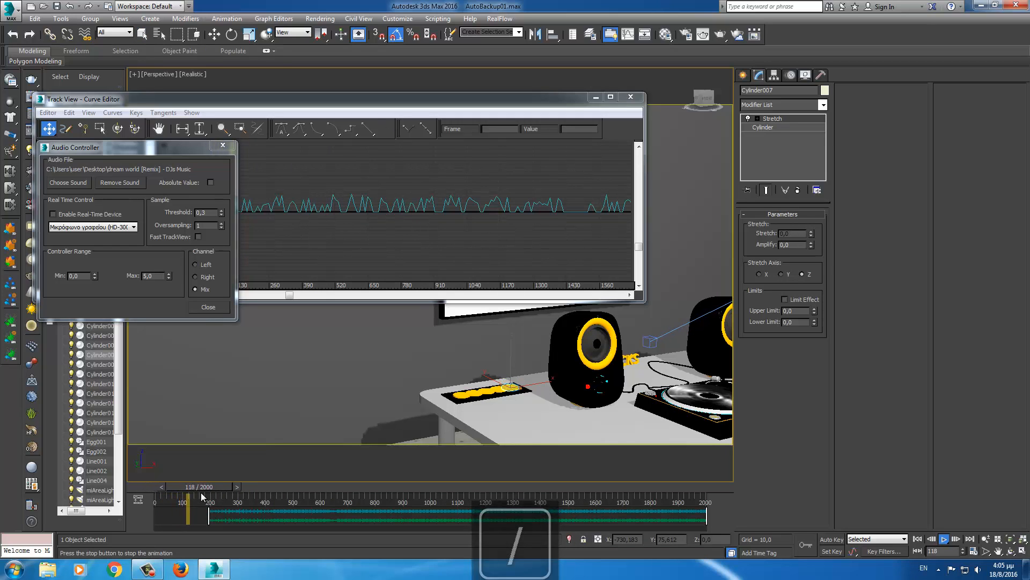
pyautogui.press('/')
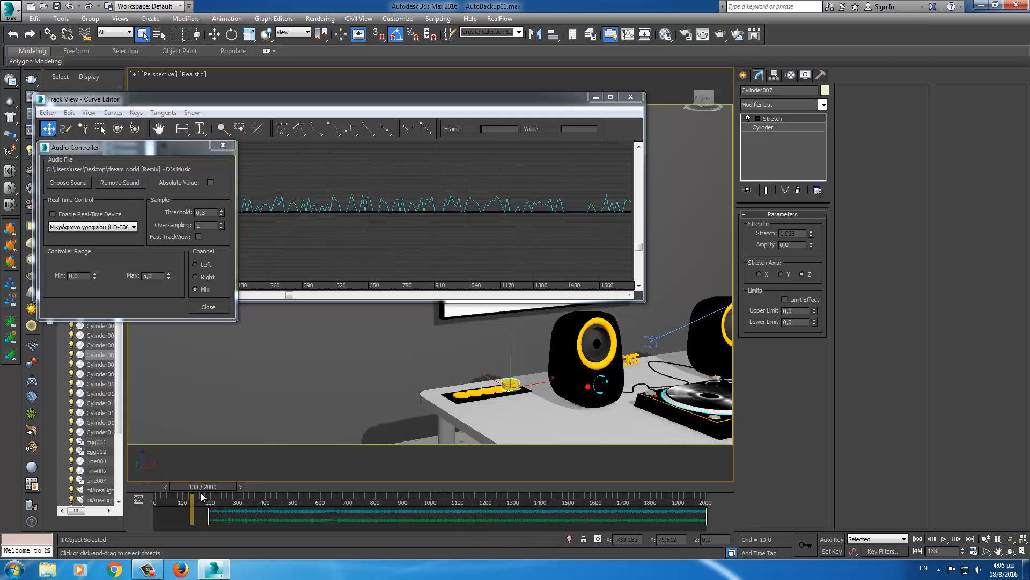
pyautogui.press('Home')
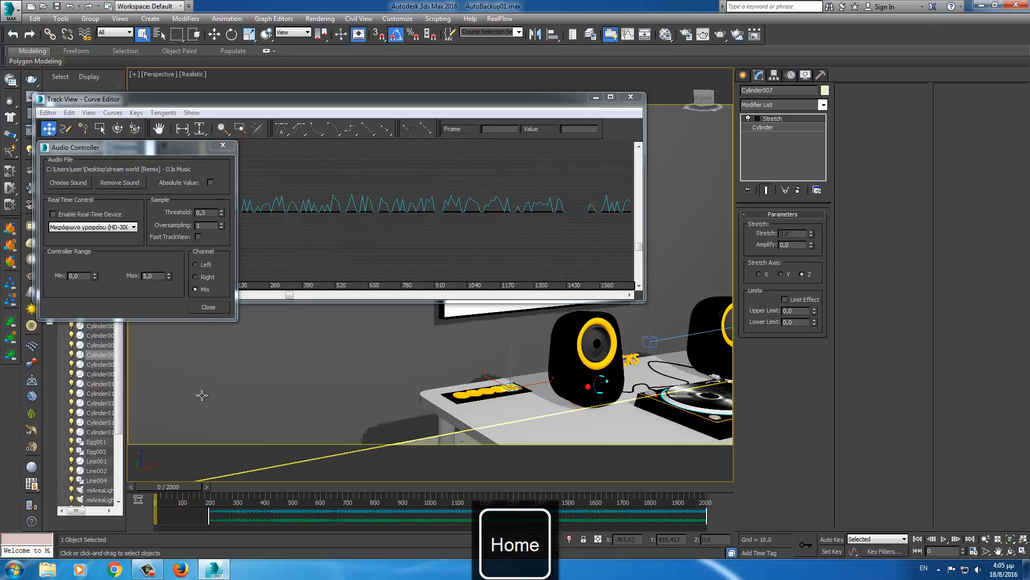
# - Raise Controller Range Max to 10, then to 20, scrubbing to preview each
pyautogui.doubleClick(163, 275)
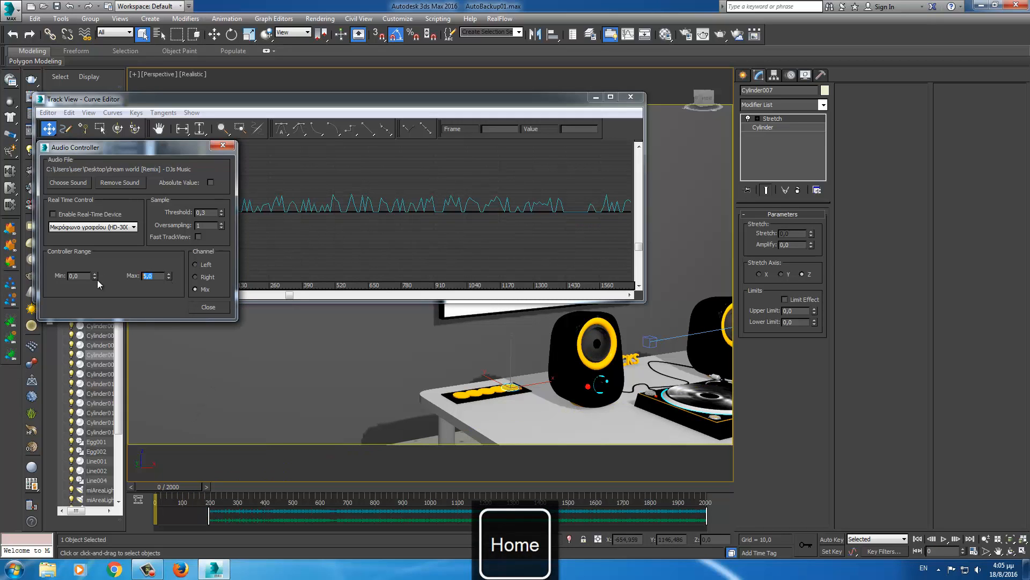
pyautogui.write('10')
pyautogui.press('Return')
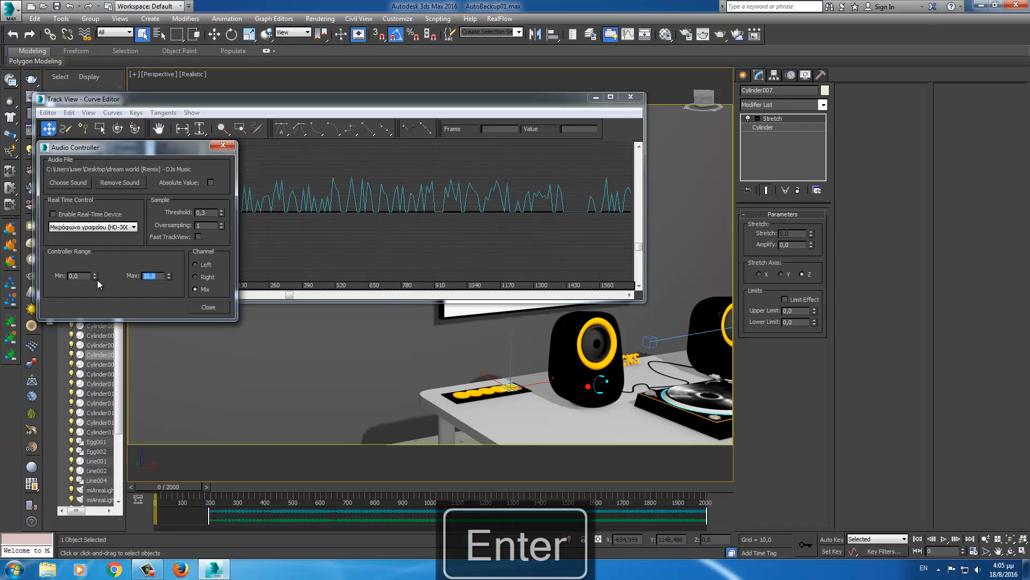
pyautogui.moveTo(191, 486)
pyautogui.mouseDown()
pyautogui.moveTo(274, 481)
pyautogui.moveTo(211, 483)
pyautogui.mouseUp()
pyautogui.moveTo(156, 277); pyautogui.dragTo(152, 277)
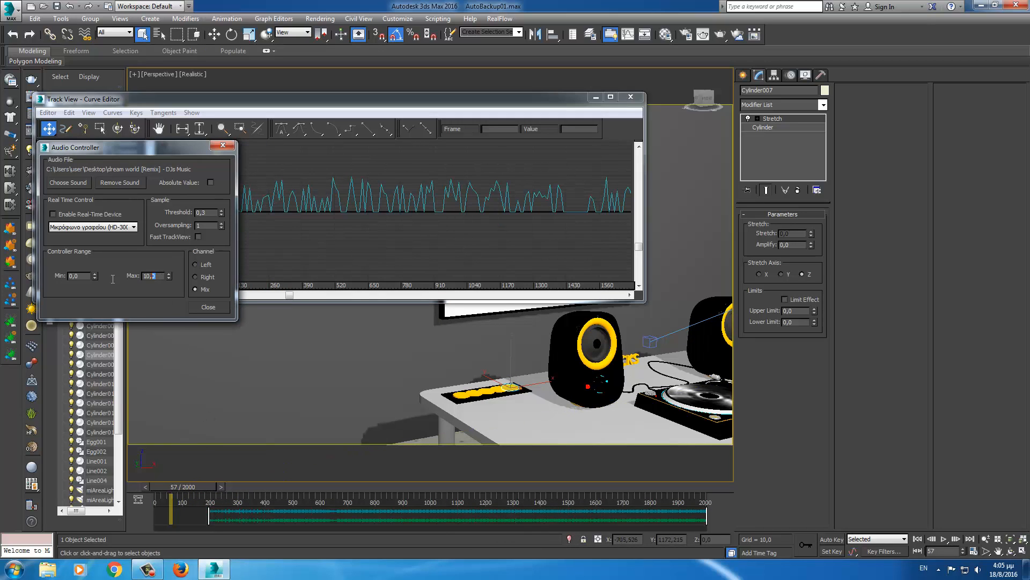
pyautogui.write('20')
pyautogui.press('Return')
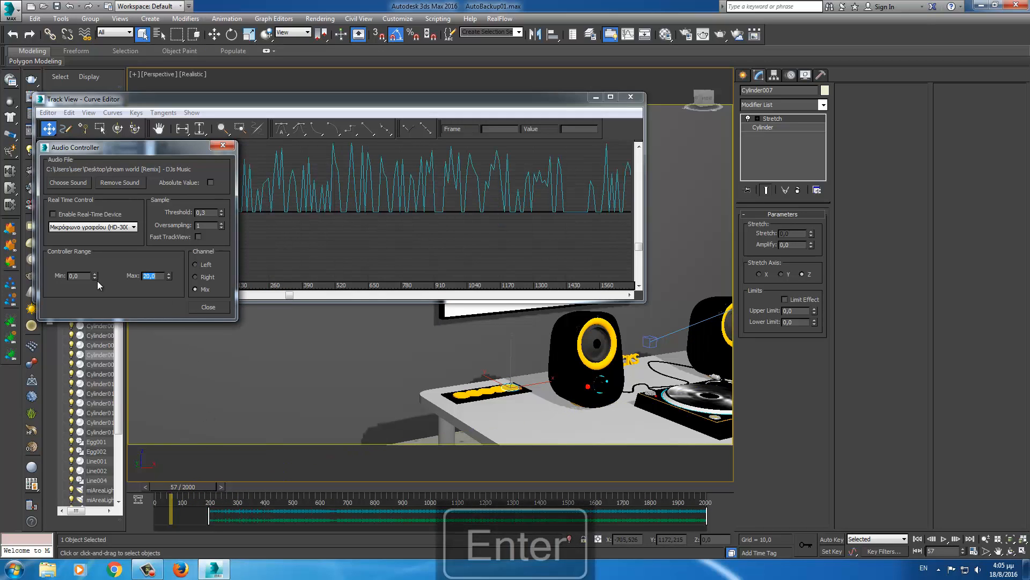
pyautogui.moveTo(209, 488); pyautogui.dragTo(170, 491)
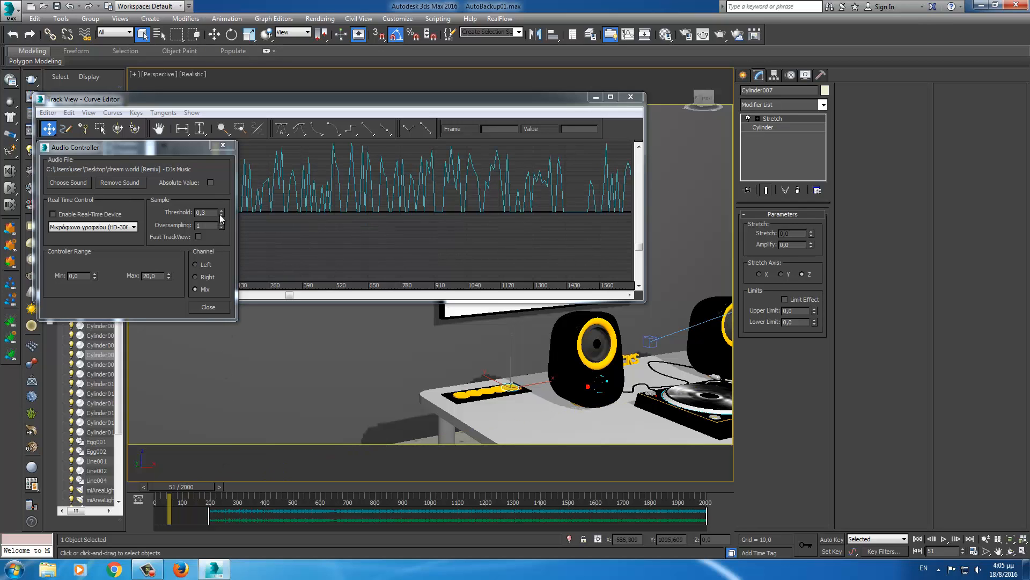
# - Close the audio settings, apply a Multiplier Curve to Cylinder007's Stretch track, and display it
pyautogui.click(208, 307)
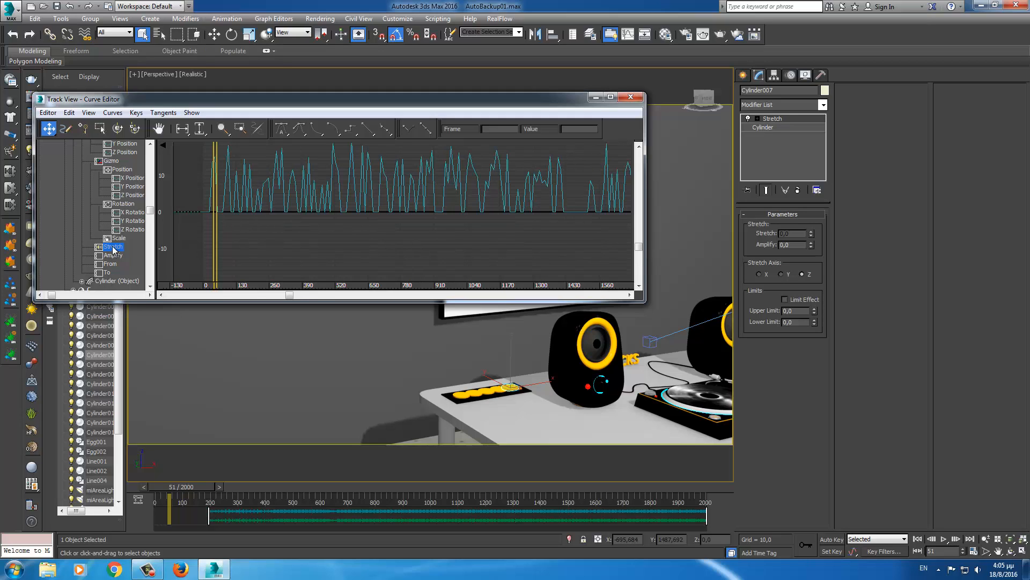
pyautogui.moveTo(203, 485); pyautogui.dragTo(183, 491)
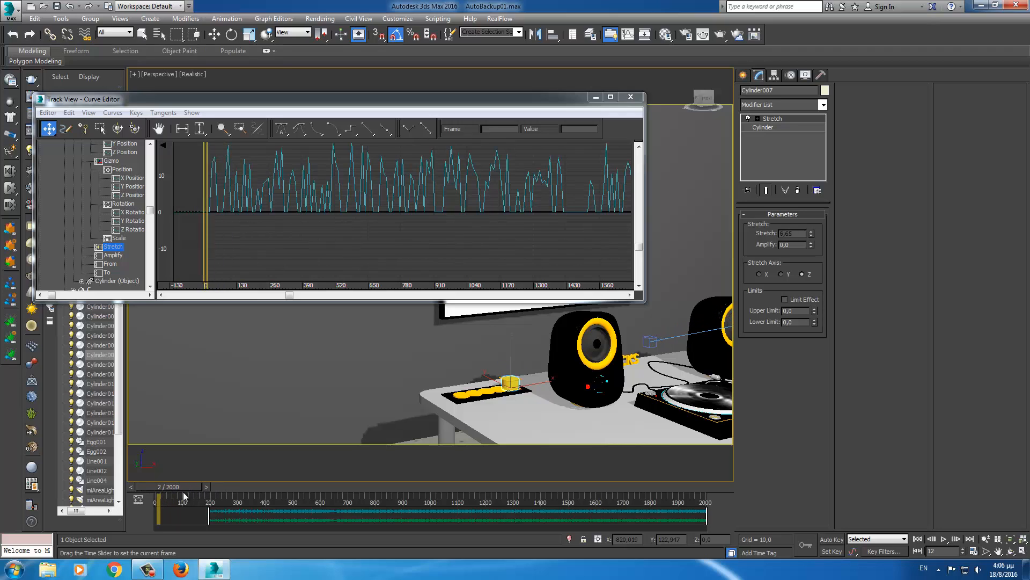
pyautogui.click(114, 249)
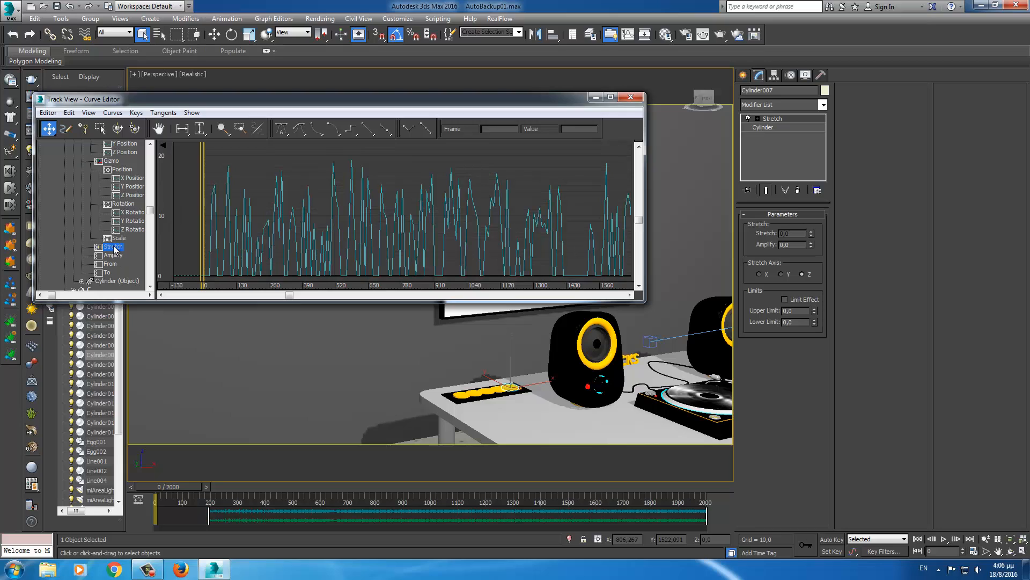
pyautogui.click(113, 112)
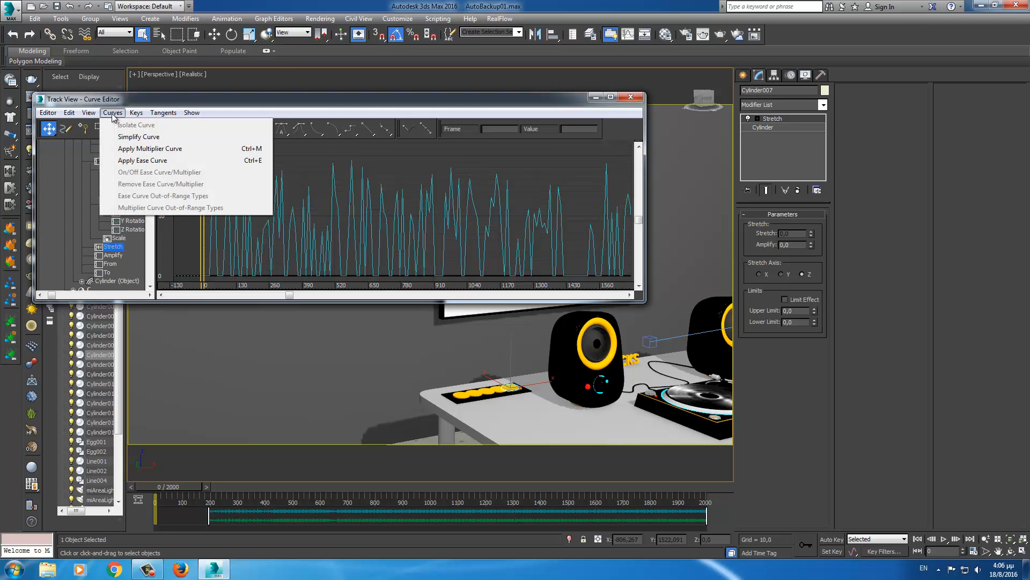
pyautogui.click(133, 150)
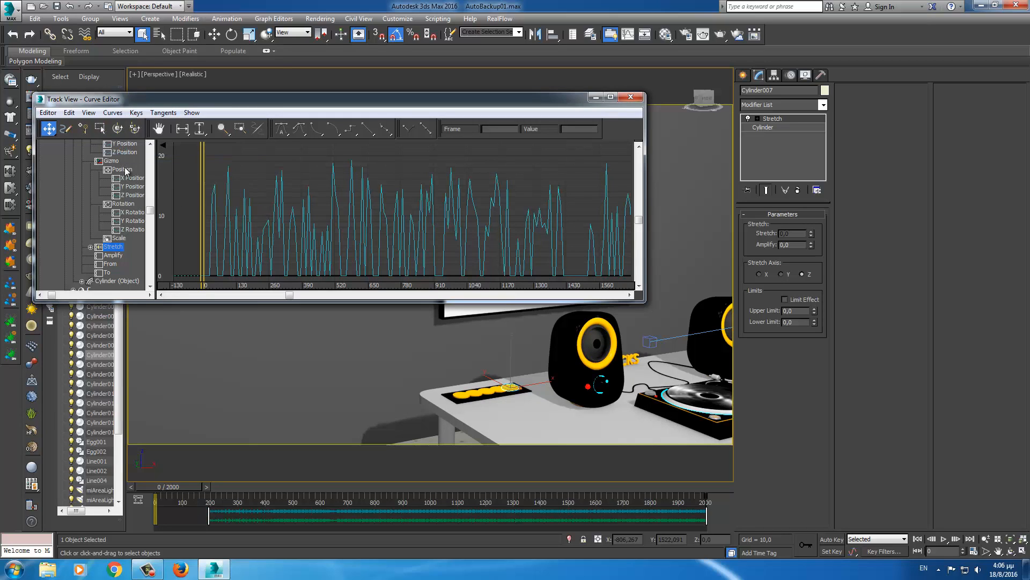
pyautogui.click(90, 247)
pyautogui.click(120, 256)
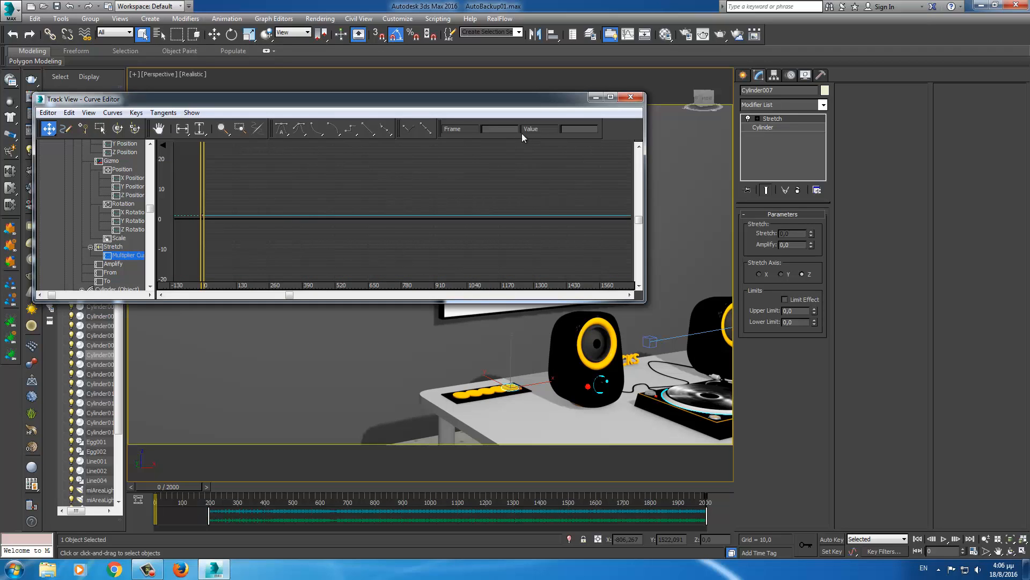
# - Maximize the Curve Editor and add a multiplier key at frame 200
pyautogui.click(611, 97)
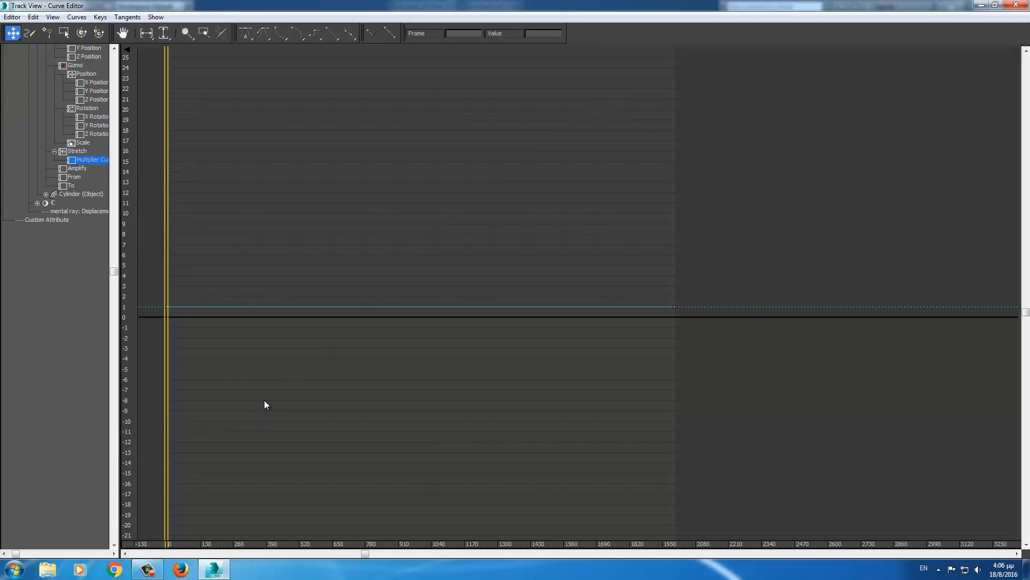
pyautogui.moveTo(263, 389); pyautogui.dragTo(349, 390)
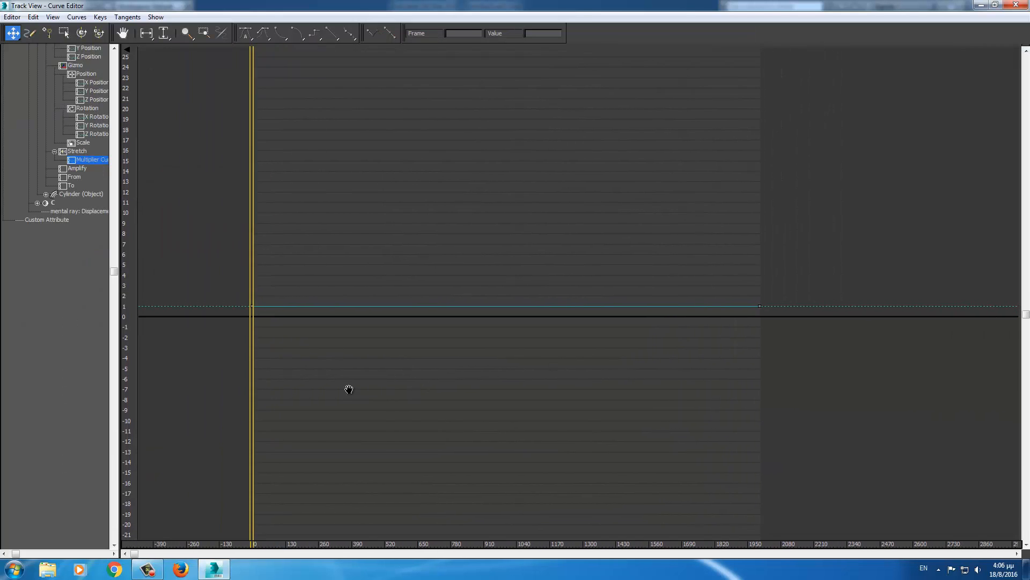
pyautogui.moveTo(358, 392); pyautogui.dragTo(342, 382, button='middle')
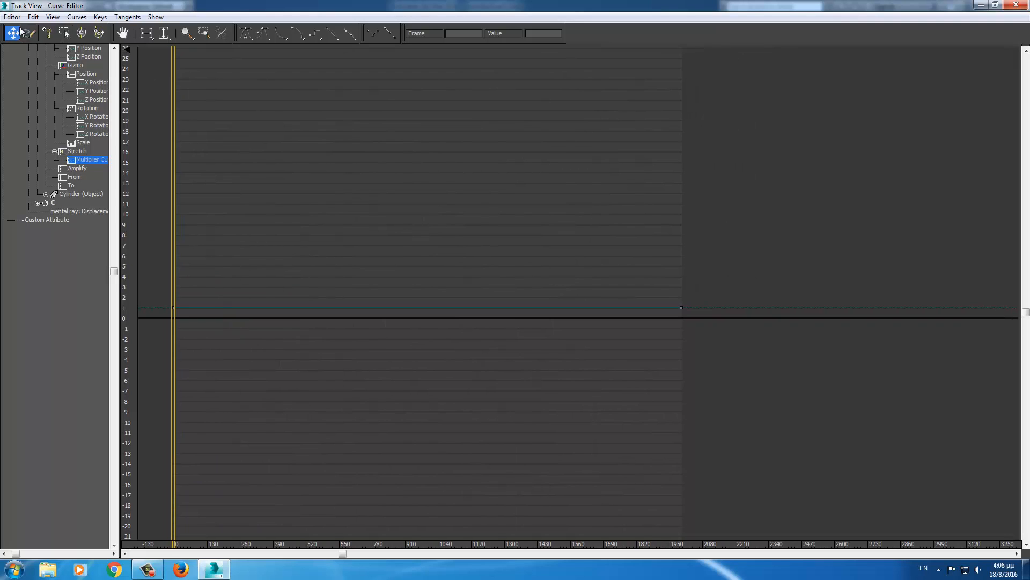
pyautogui.click(47, 32)
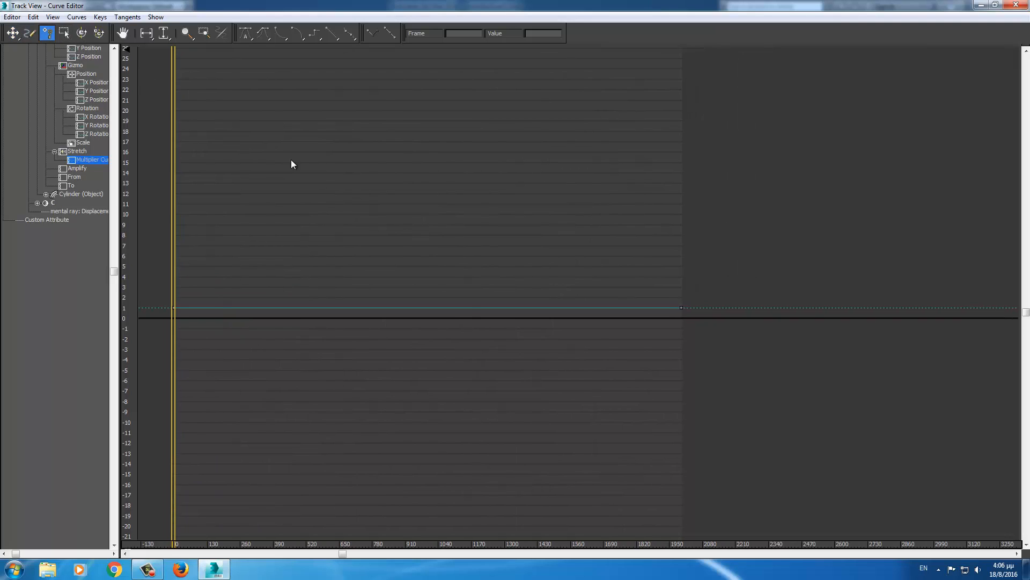
pyautogui.click(244, 307)
pyautogui.click(13, 33)
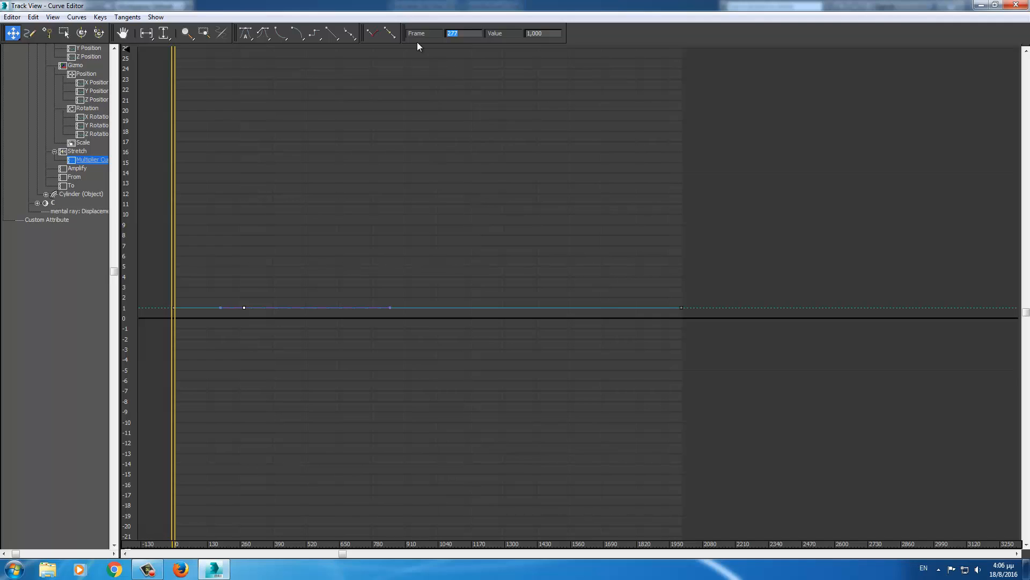
pyautogui.write('200')
pyautogui.press('Return')
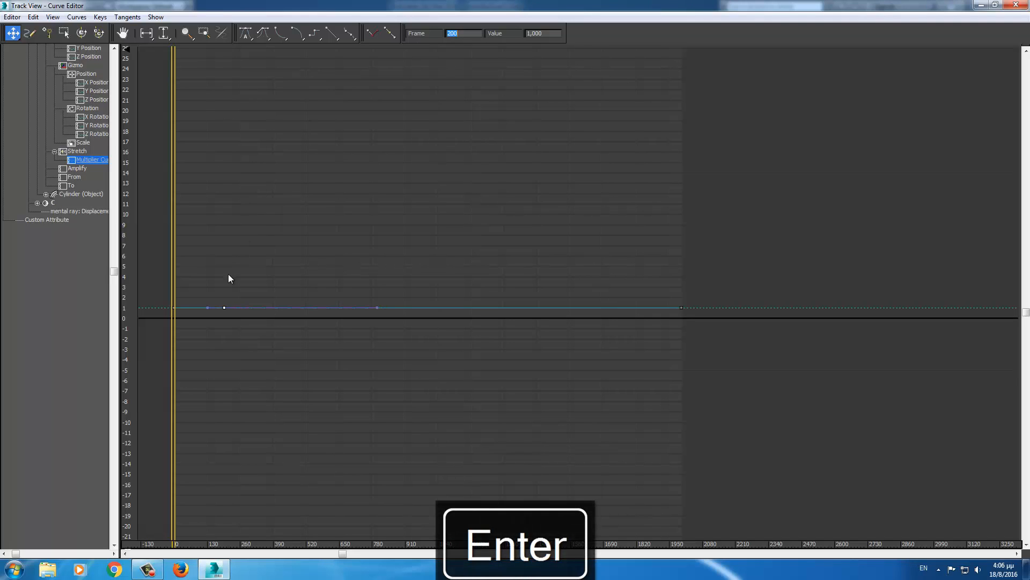
# - Move the frame 0 multiplier key to frame 190 with value 0
pyautogui.moveTo(162, 326); pyautogui.dragTo(158, 329)
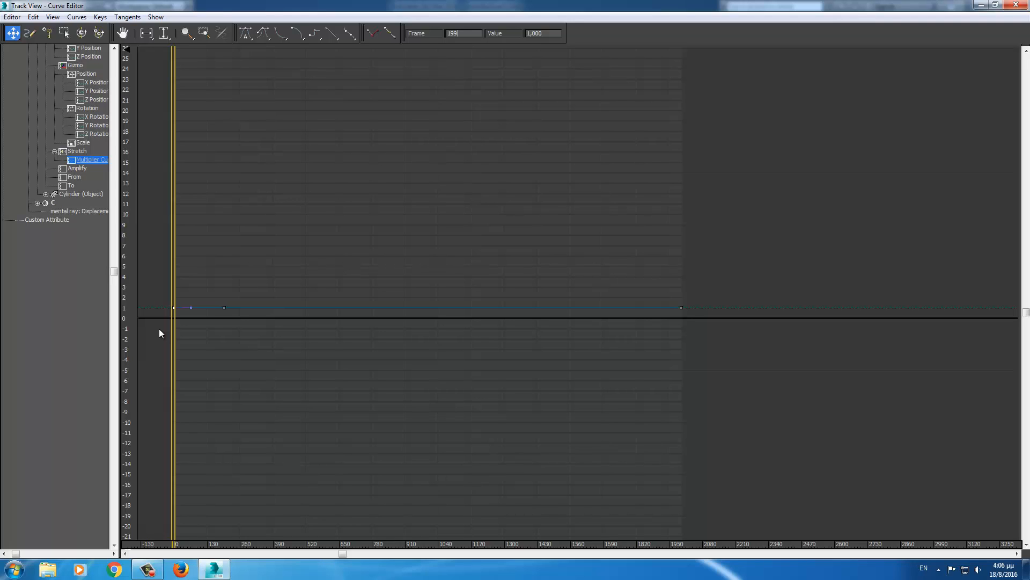
pyautogui.press('BackSpace')
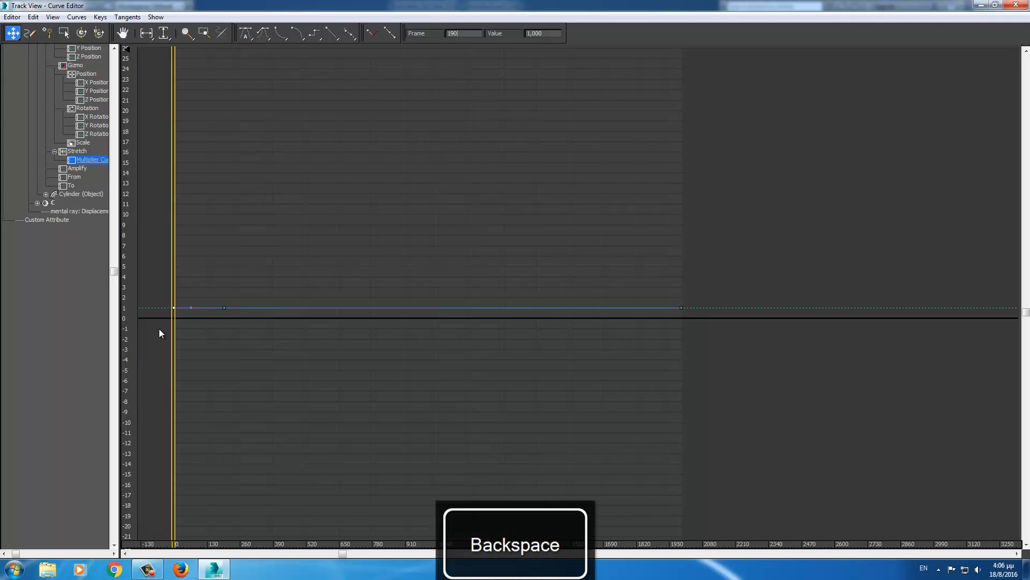
pyautogui.press('Return')
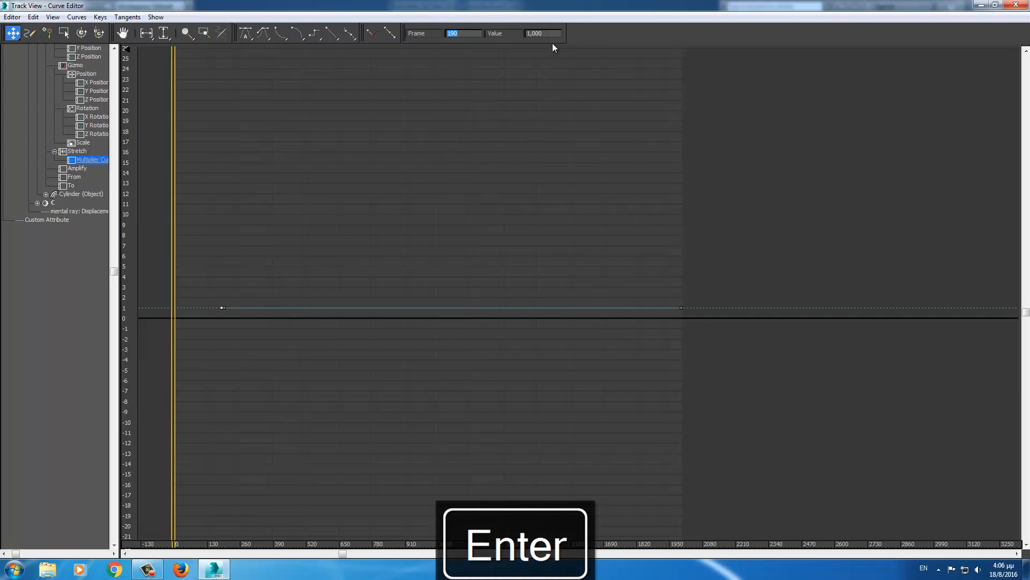
pyautogui.moveTo(530, 33); pyautogui.dragTo(505, 33)
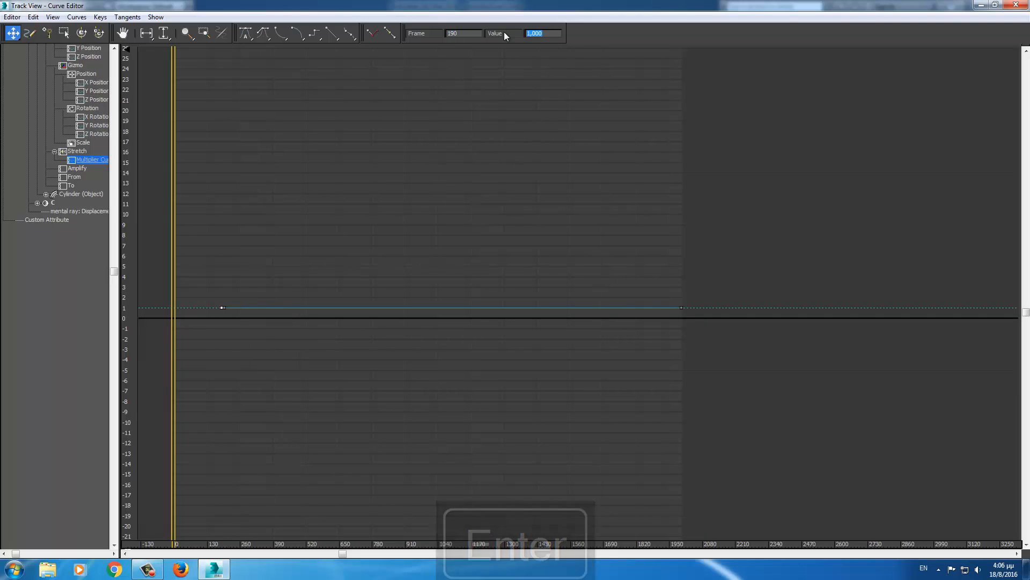
pyautogui.write('0')
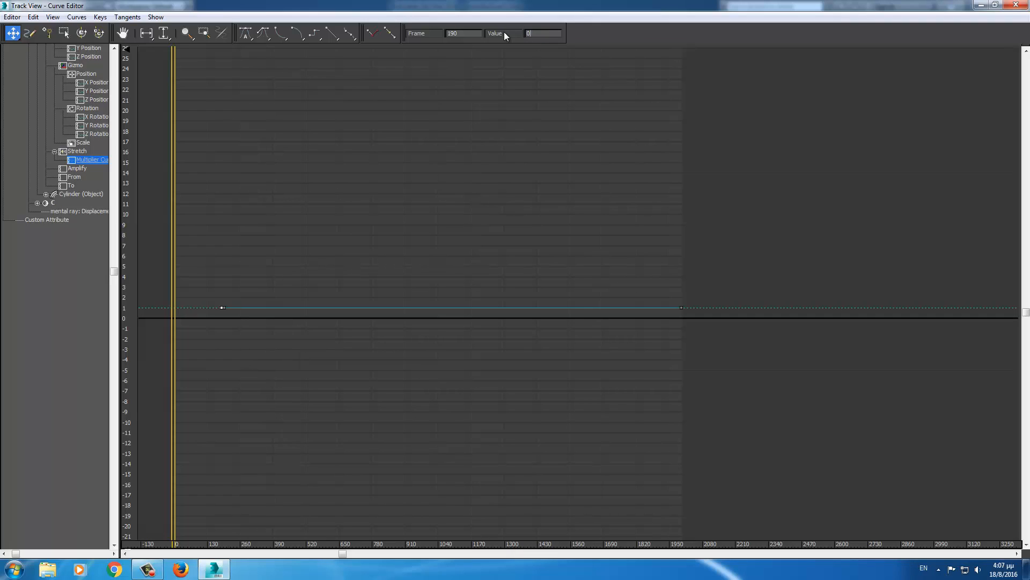
pyautogui.press('Return')
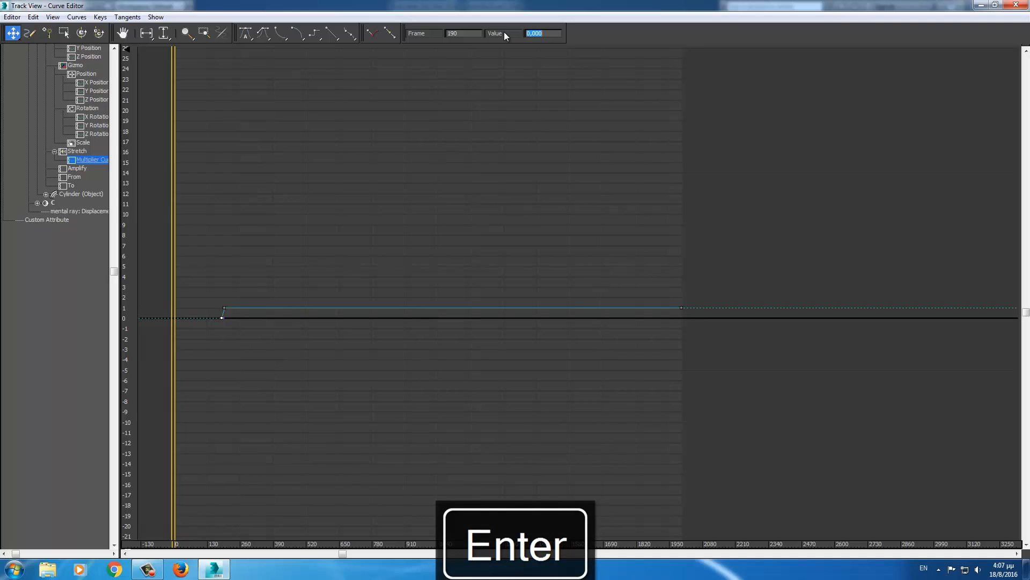
# - Close the Curve Editor, scrub to watch Cylinder007 stretch past frame 200, then return to frame 0
pyautogui.click(1014, 7)
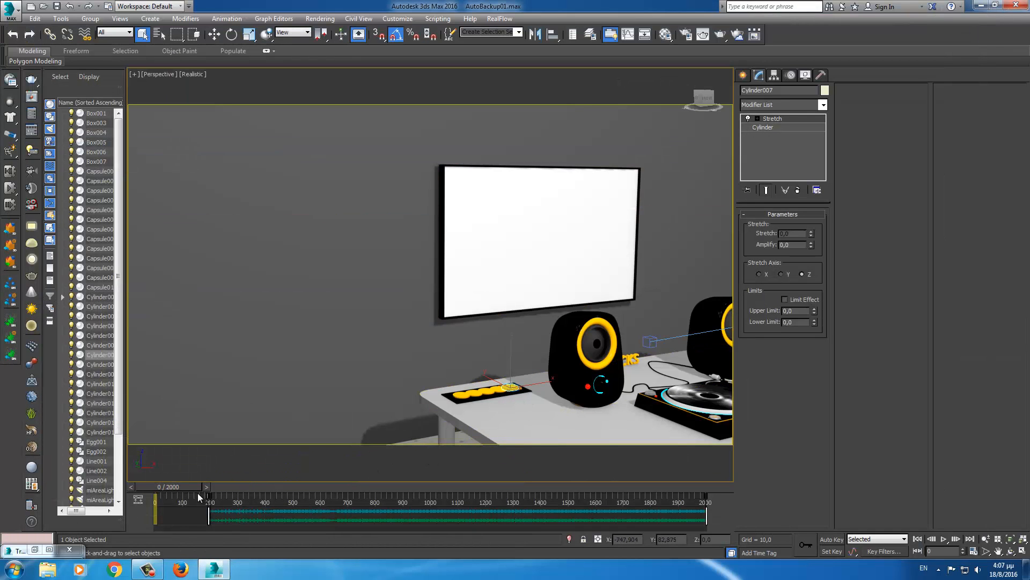
pyautogui.moveTo(186, 487); pyautogui.dragTo(260, 478)
pyautogui.scroll(-5, 341, 402)
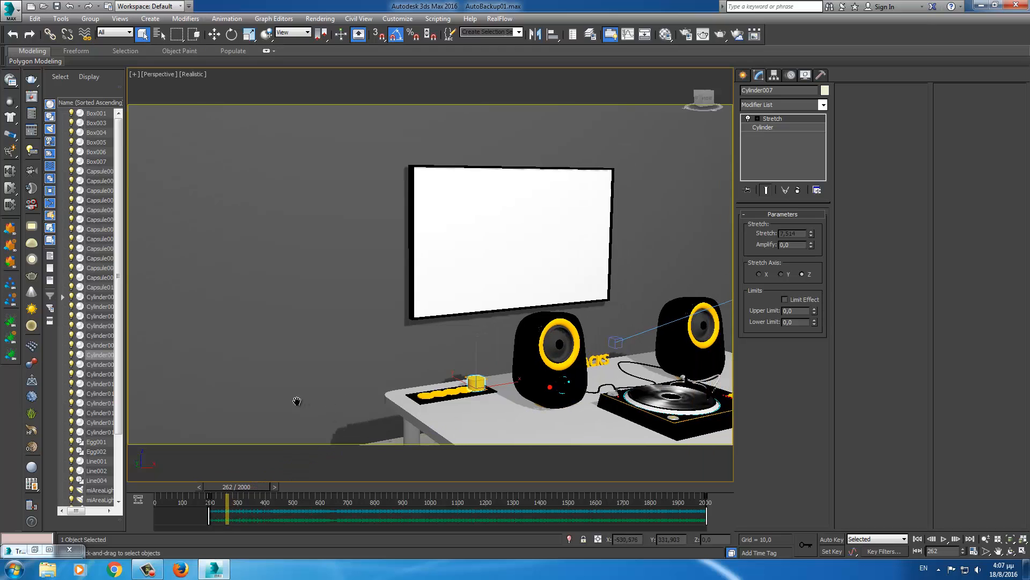
pyautogui.moveTo(247, 486); pyautogui.dragTo(161, 483)
# - Copy the Stretch modifier onto the other yellow discs and scrub to see them stretch
pyautogui.scroll(5, 295, 417)
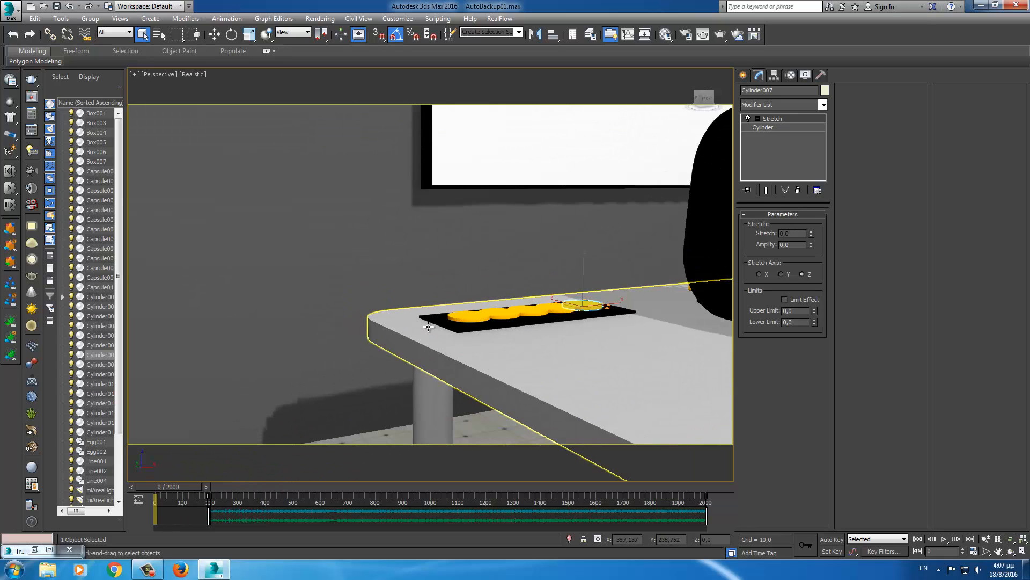
pyautogui.keyDown('alt'); pyautogui.moveTo(428, 326); pyautogui.dragTo(399, 337, button='middle'); pyautogui.keyUp('alt')
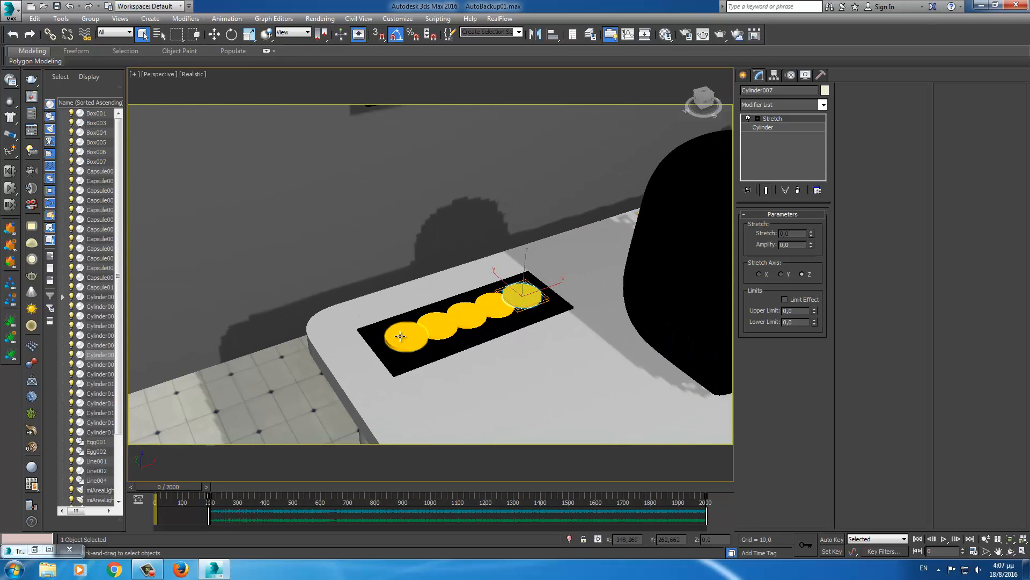
pyautogui.moveTo(772, 120); pyautogui.dragTo(496, 305)
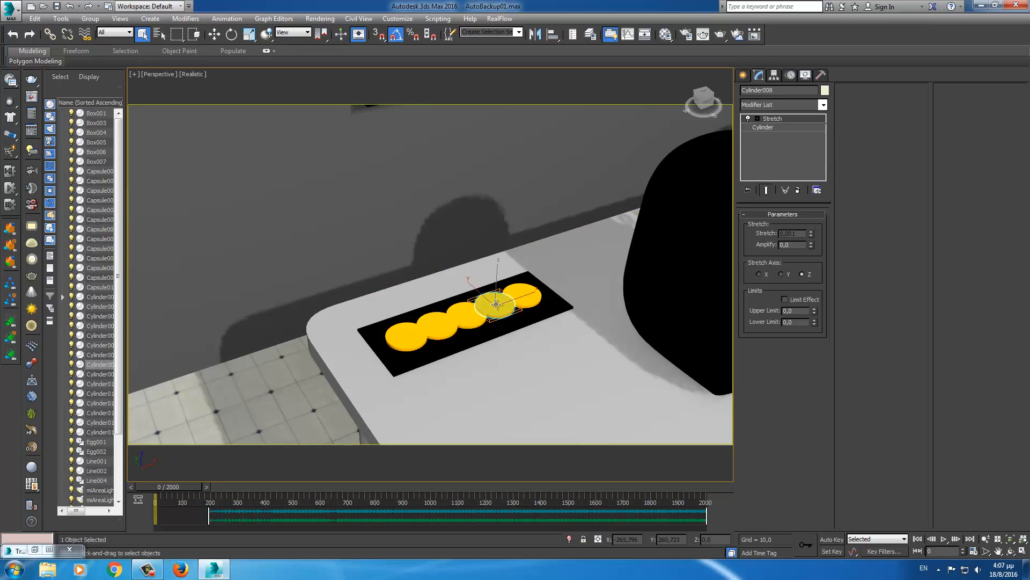
pyautogui.moveTo(768, 118); pyautogui.dragTo(467, 314)
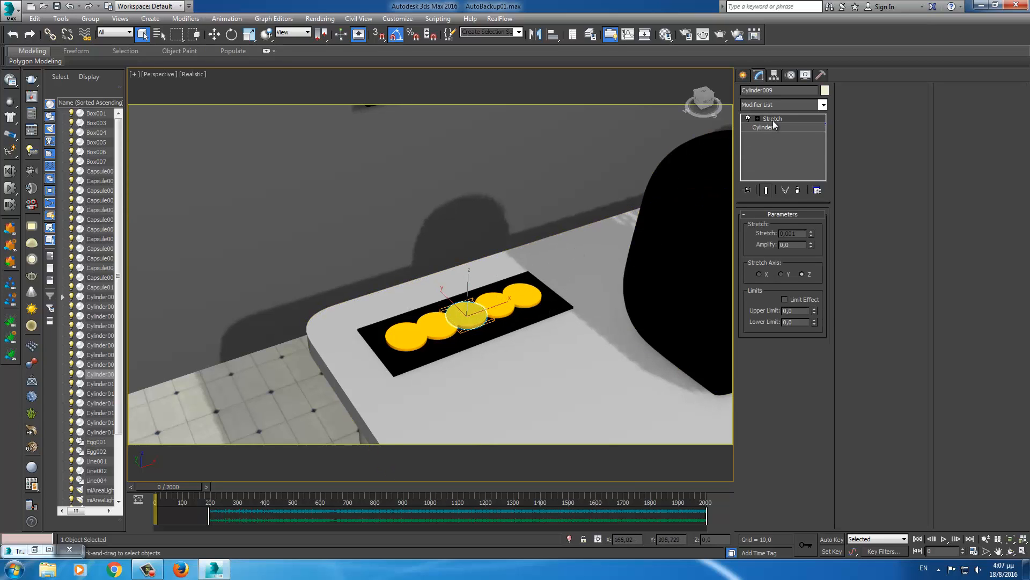
pyautogui.moveTo(773, 118); pyautogui.dragTo(439, 325)
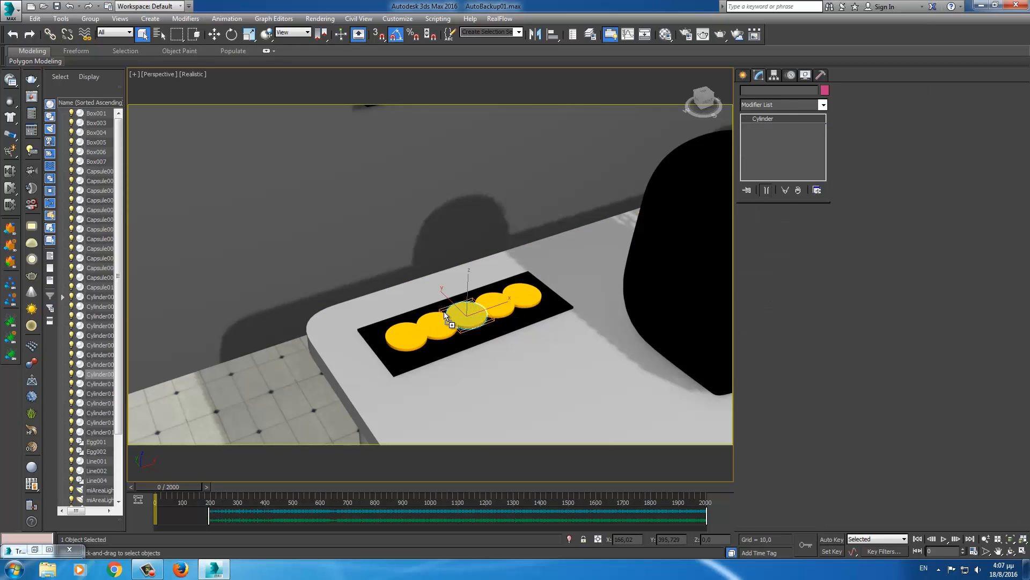
pyautogui.moveTo(772, 119); pyautogui.dragTo(407, 339)
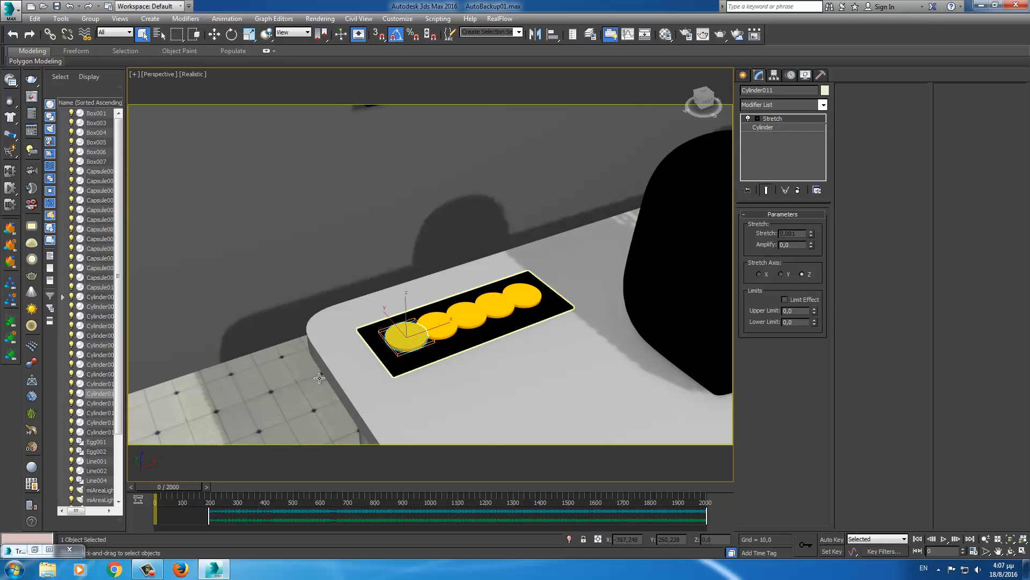
pyautogui.moveTo(191, 488)
pyautogui.mouseDown()
pyautogui.moveTo(269, 475)
pyautogui.moveTo(171, 486)
pyautogui.mouseUp()
# - Return to frame 0, orbit to face the table, and select Cylinder008, the fourth button
pyautogui.press('q')
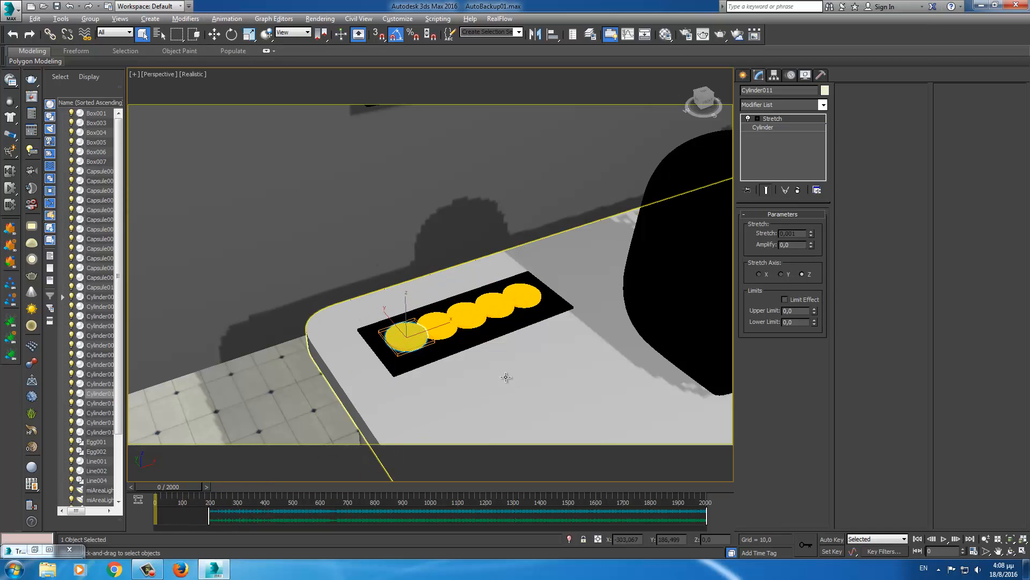
pyautogui.keyDown('alt'); pyautogui.moveTo(506, 377); pyautogui.dragTo(513, 343, button='middle'); pyautogui.keyUp('alt')
pyautogui.click(512, 338)
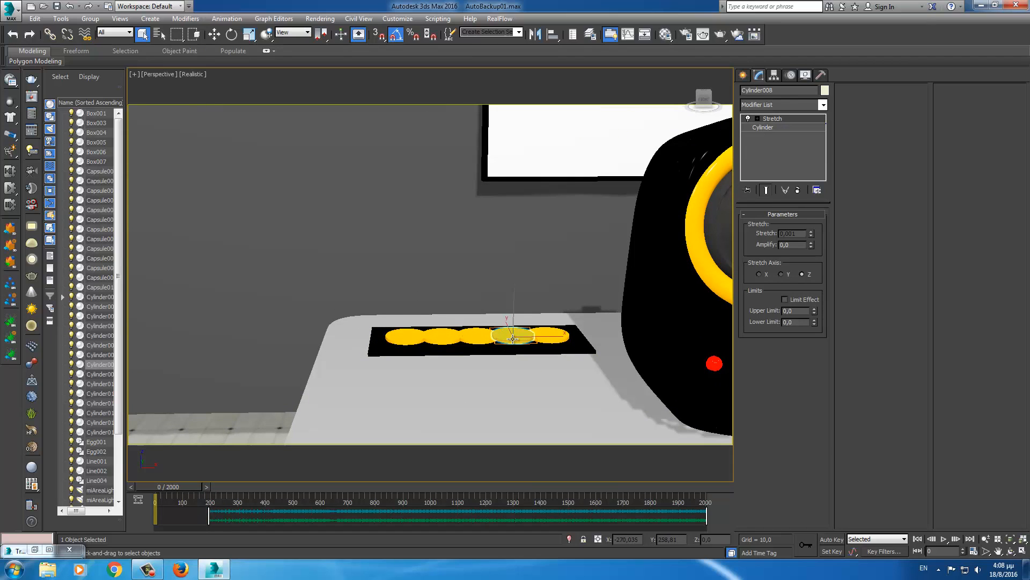
# - Open Cylinder008's Curve Editor and select its Stretch modifier track
pyautogui.rightClick(512, 338)
pyautogui.click(540, 418)
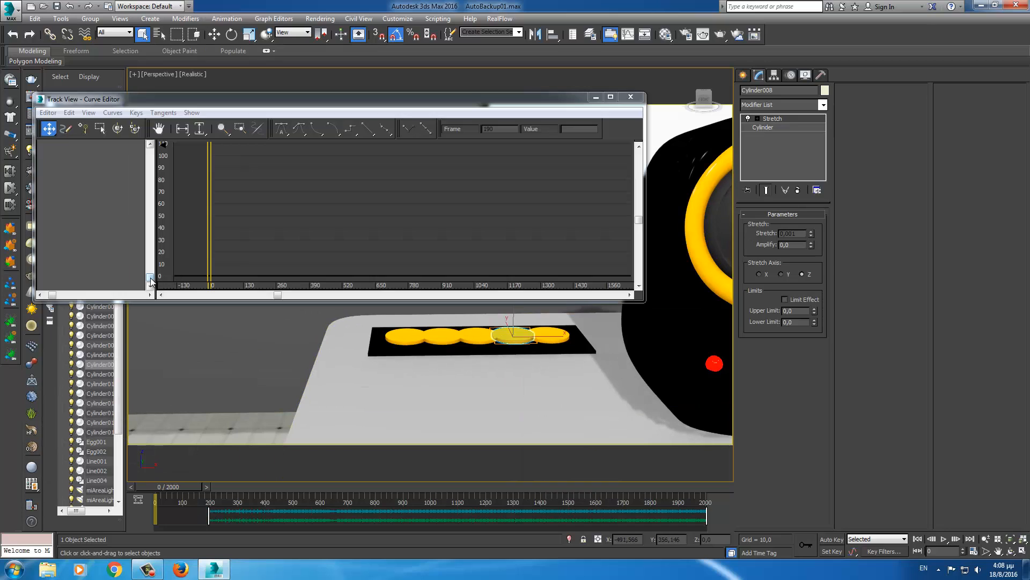
pyautogui.moveTo(149, 280); pyautogui.dragTo(149, 219)
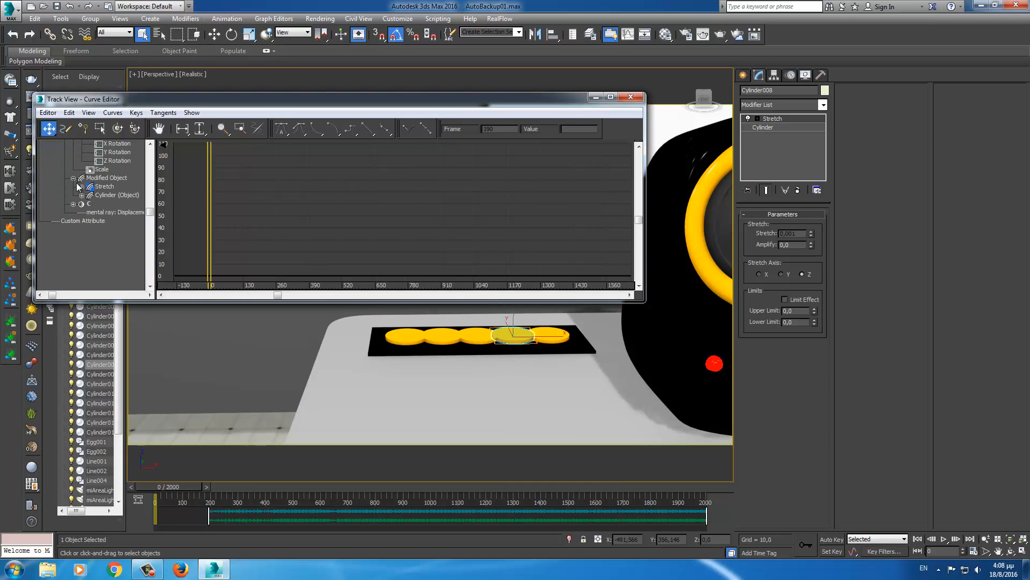
pyautogui.click(81, 186)
pyautogui.moveTo(65, 259); pyautogui.dragTo(64, 133)
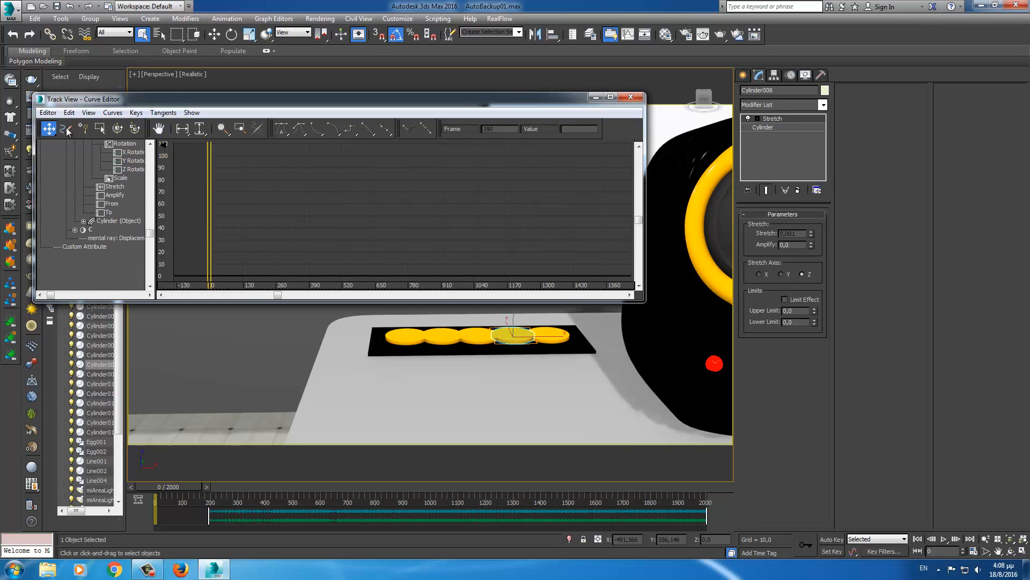
pyautogui.click(114, 186)
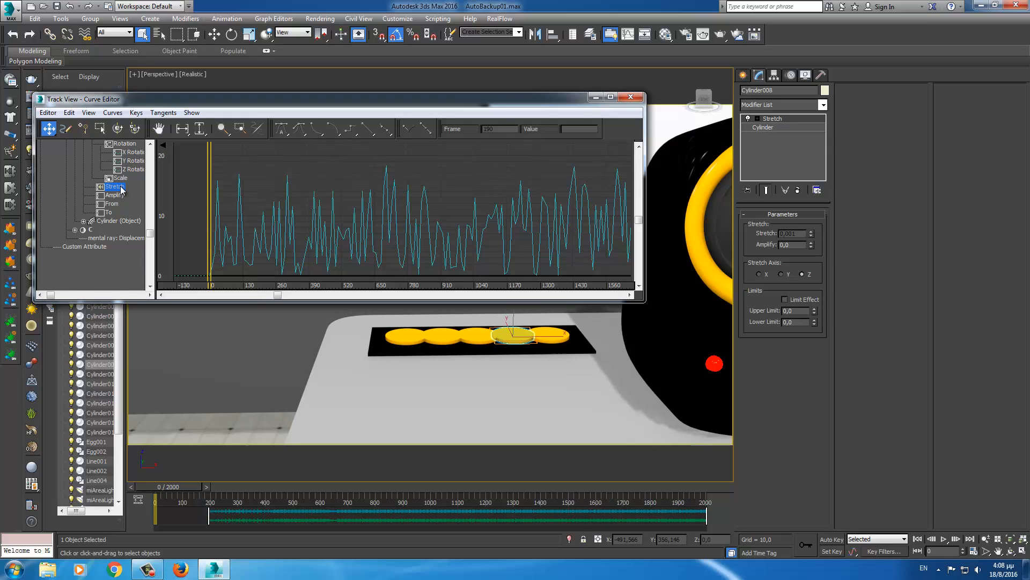
# - Assign a new controller to the Stretch track, choosing AudioFloat
pyautogui.rightClick(121, 186)
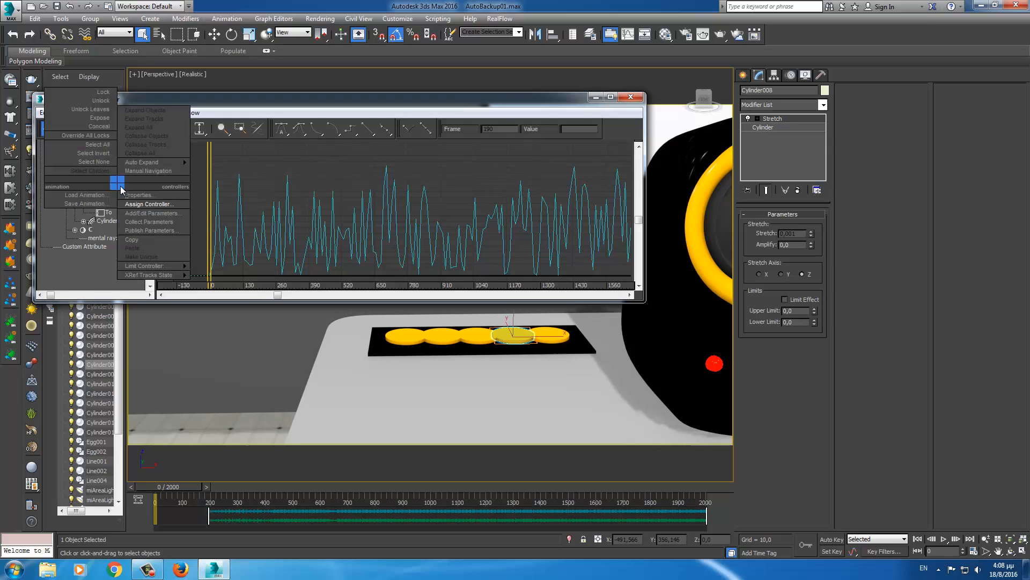
pyautogui.click(138, 204)
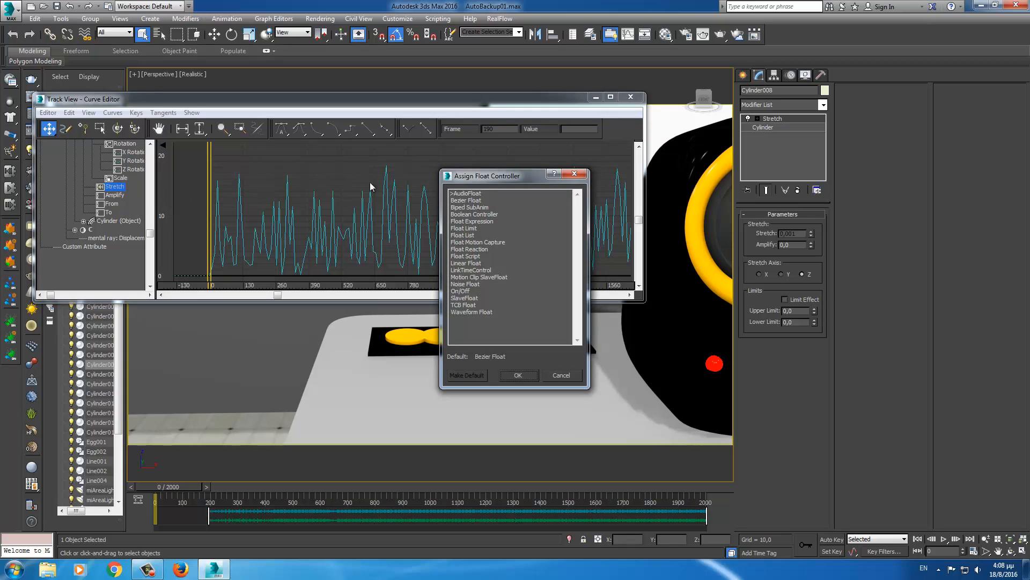
pyautogui.click(472, 194)
# - Confirm the Audio Float controller and load the dream world remix WAV as its sound
pyautogui.click(518, 375)
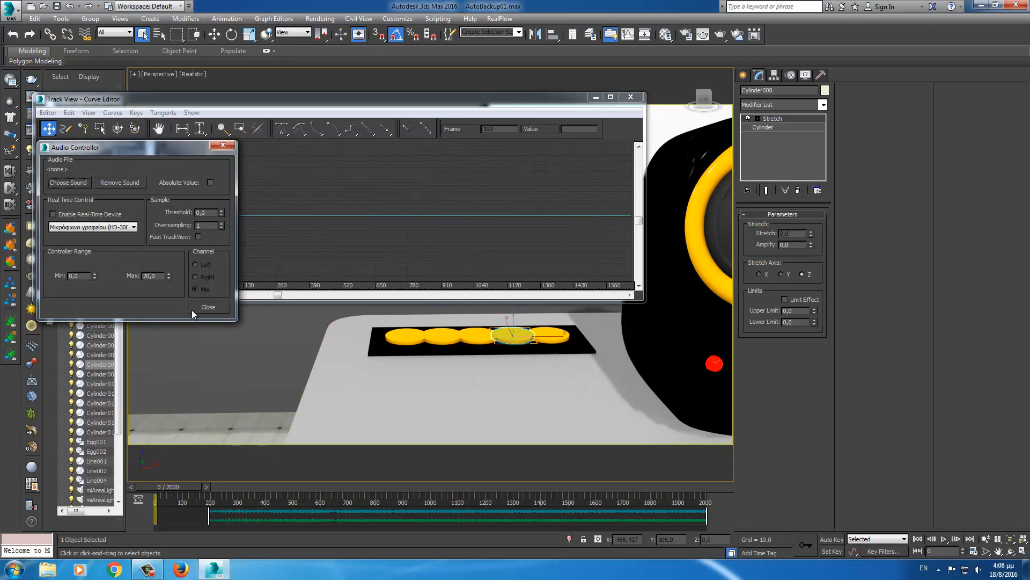
pyautogui.click(63, 182)
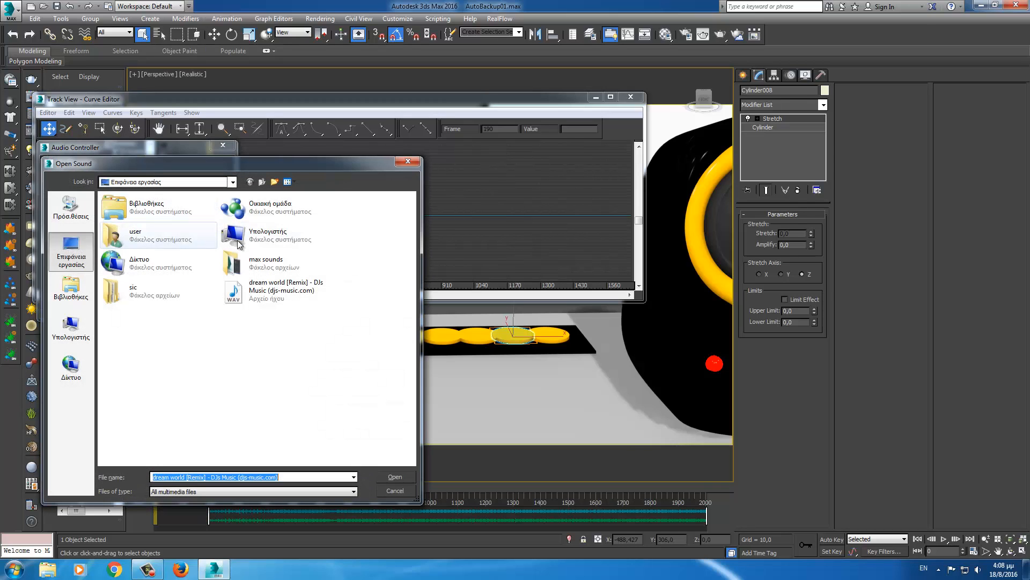
pyautogui.click(278, 298)
pyautogui.click(395, 477)
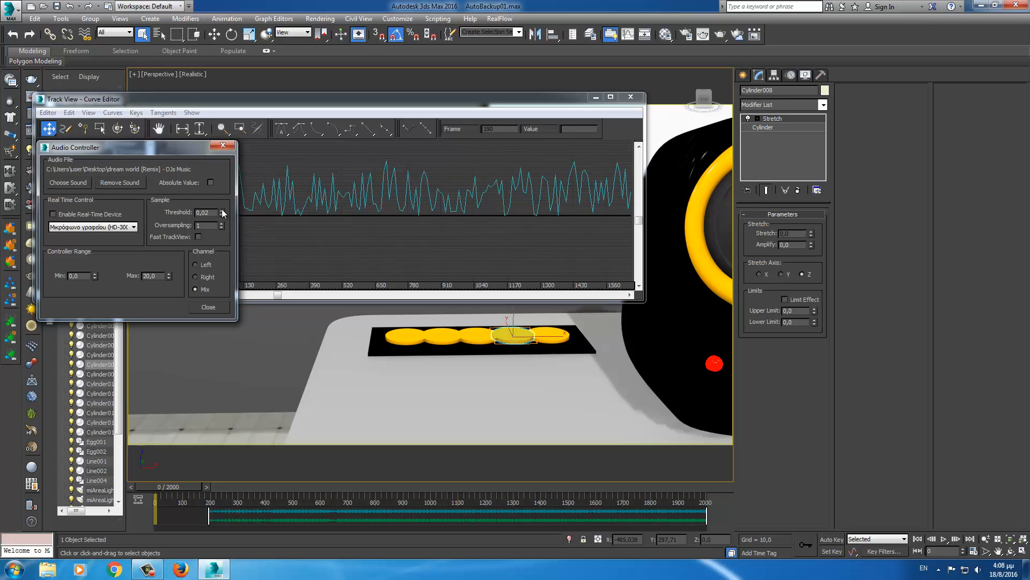
# - Set the threshold to 0,3, then settle on 0,2, scrubbing to preview the buttons
pyautogui.press('BackSpace')
pyautogui.press('BackSpace')
pyautogui.write('3')
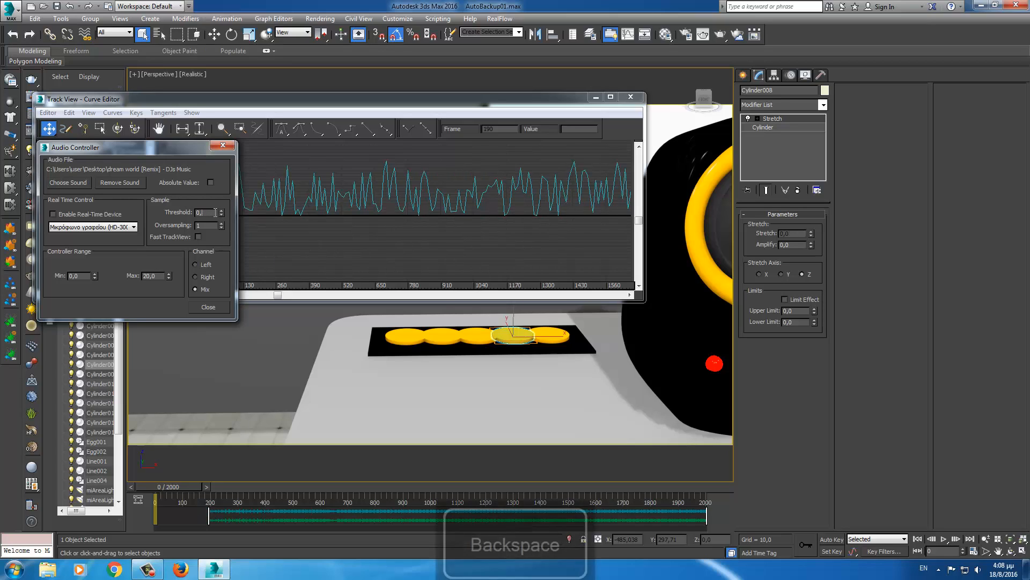
pyautogui.press('Return')
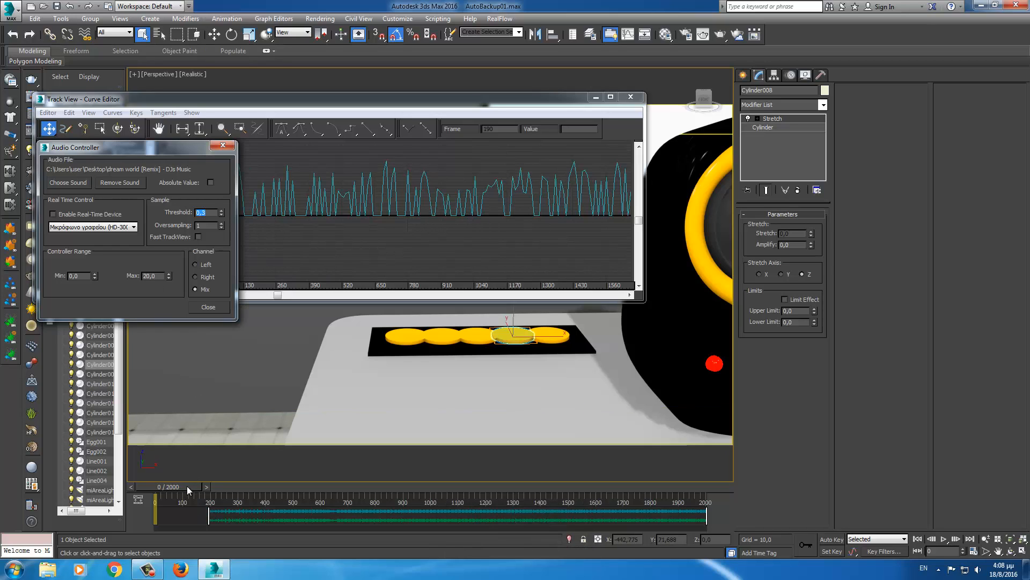
pyautogui.moveTo(187, 485); pyautogui.dragTo(233, 485)
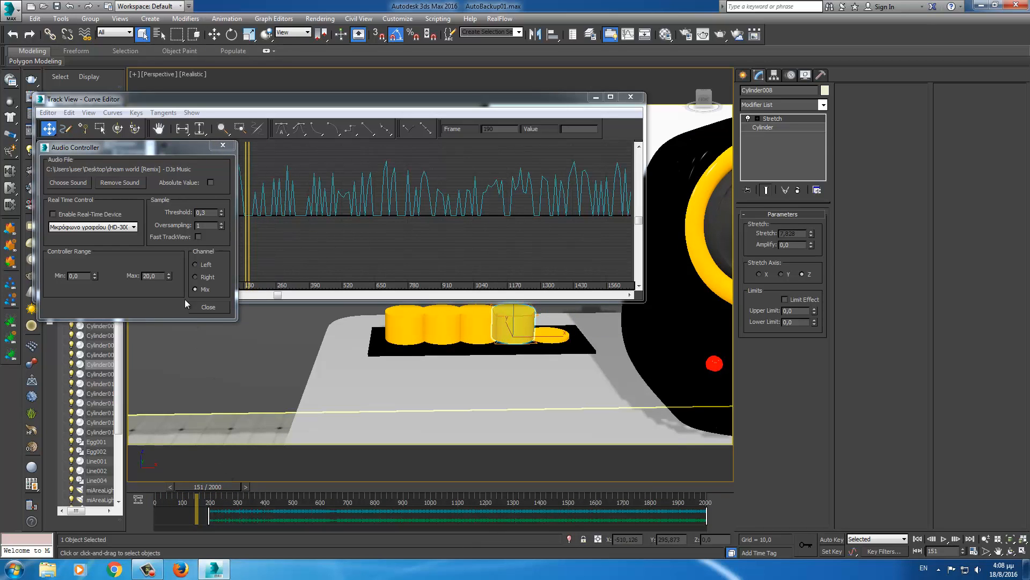
pyautogui.click(220, 210)
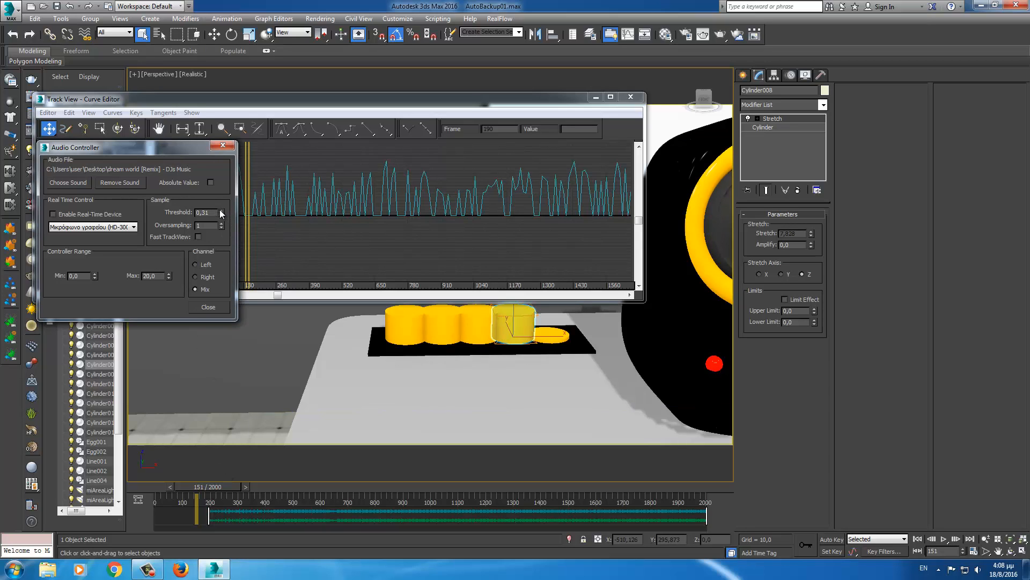
pyautogui.press('BackSpace')
pyautogui.press('BackSpace')
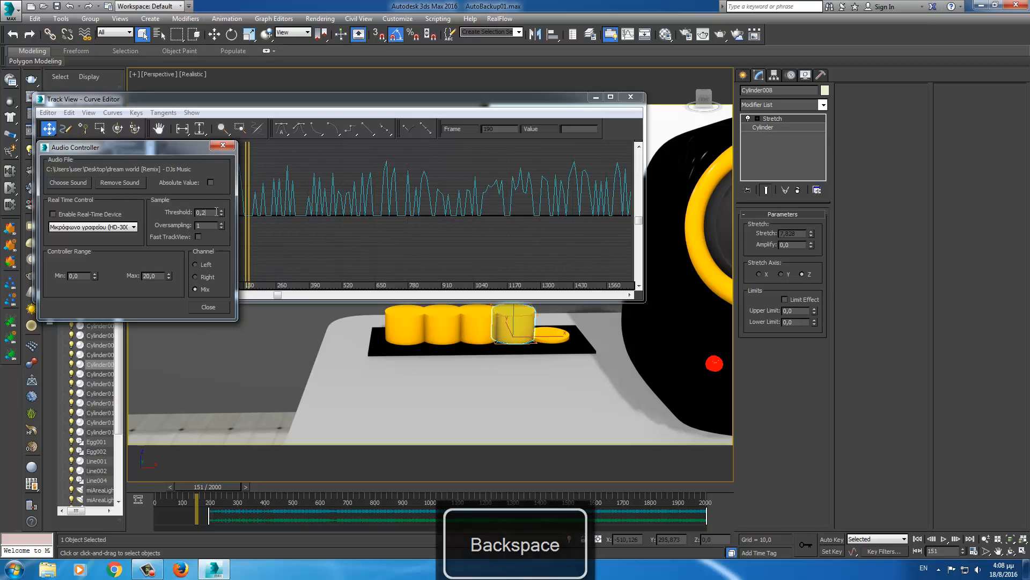
pyautogui.write('2')
pyautogui.press('Return')
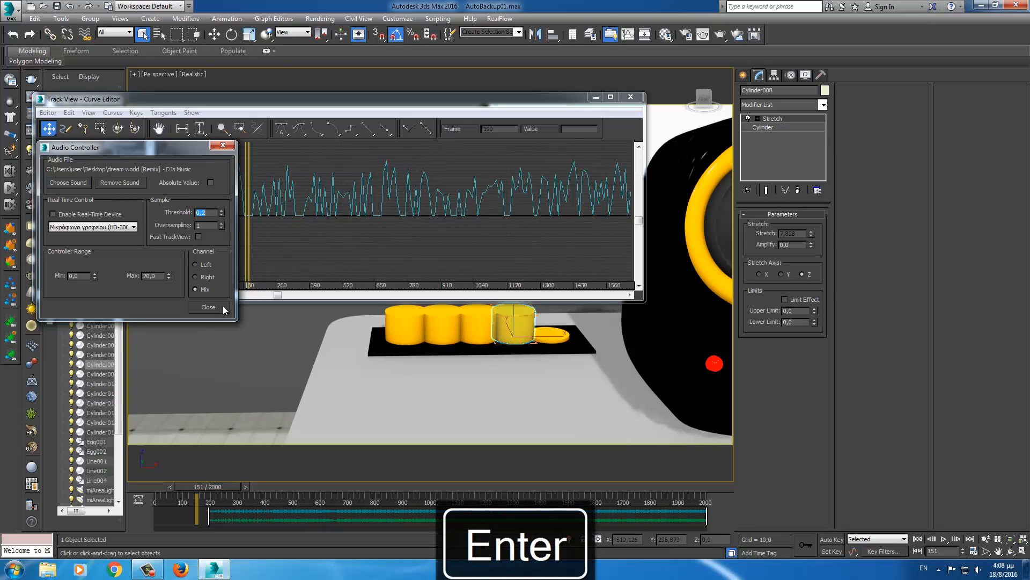
pyautogui.moveTo(232, 485)
pyautogui.mouseDown()
pyautogui.moveTo(275, 490)
pyautogui.moveTo(208, 494)
pyautogui.mouseUp()
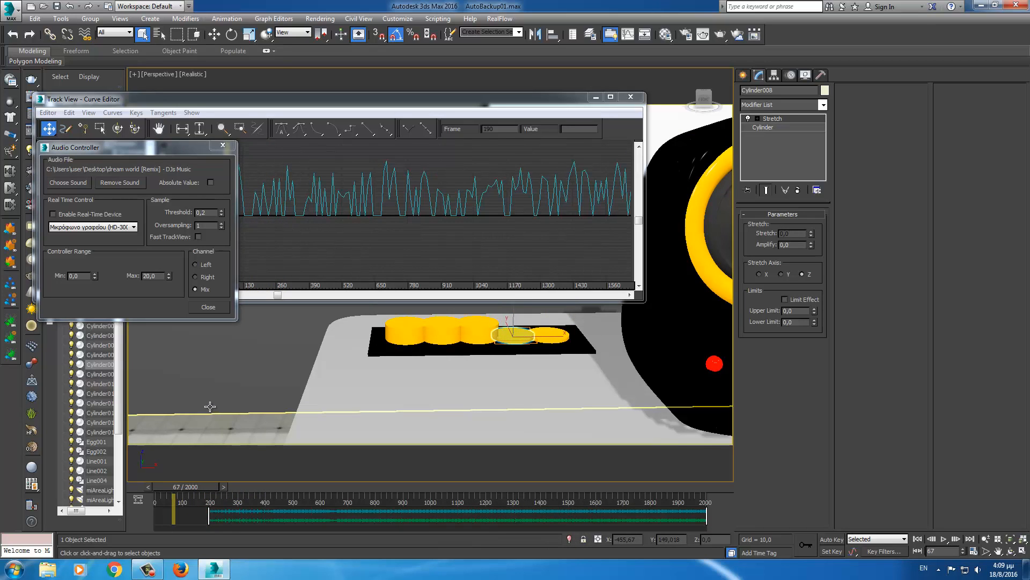
# - Set Controller Range Max to 30, preview the taller stretch, and close the audio settings
pyautogui.doubleClick(158, 275)
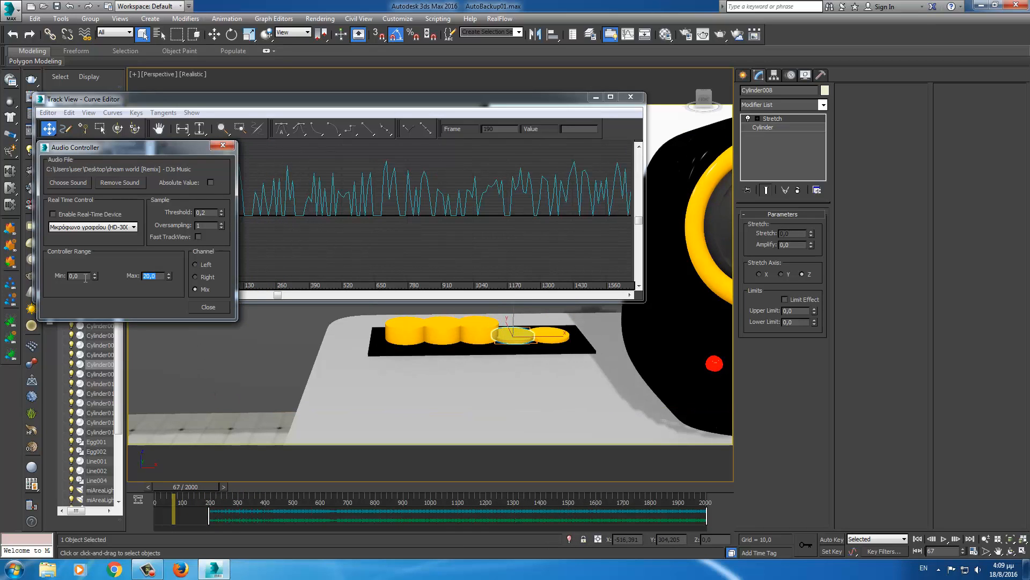
pyautogui.write('30')
pyautogui.press('Return')
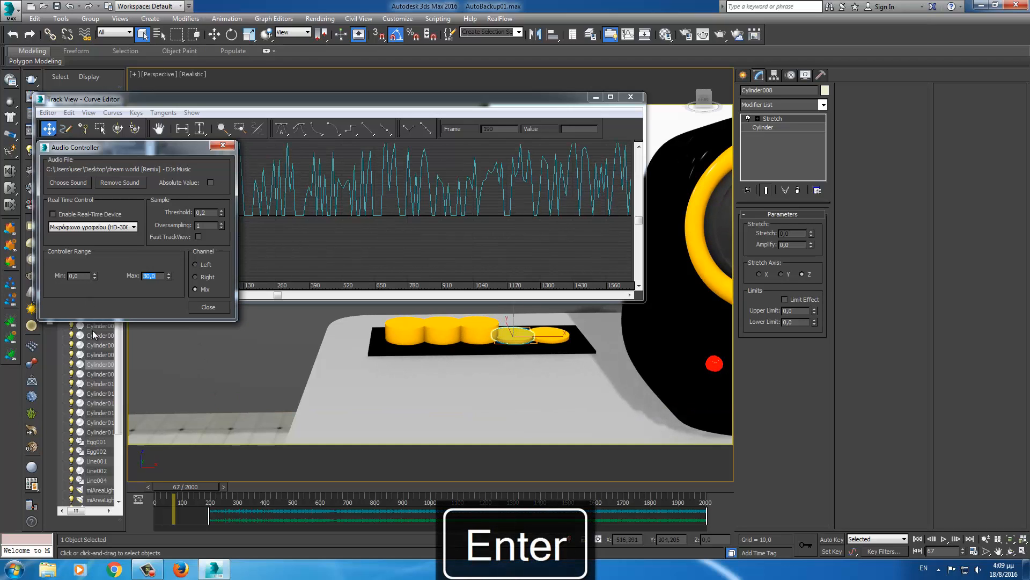
pyautogui.moveTo(202, 488)
pyautogui.mouseDown()
pyautogui.moveTo(278, 495)
pyautogui.moveTo(191, 496)
pyautogui.mouseUp()
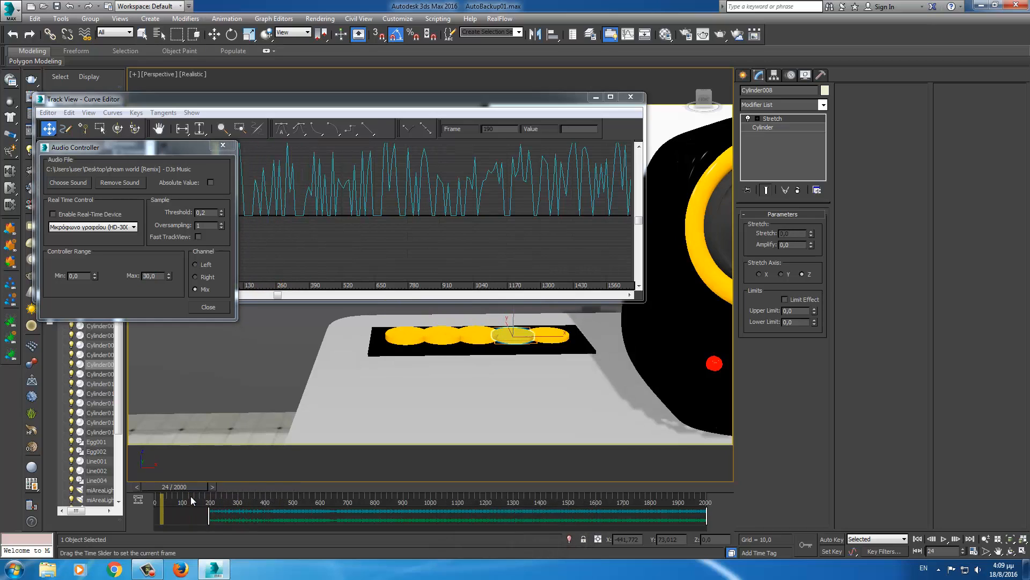
pyautogui.click(208, 307)
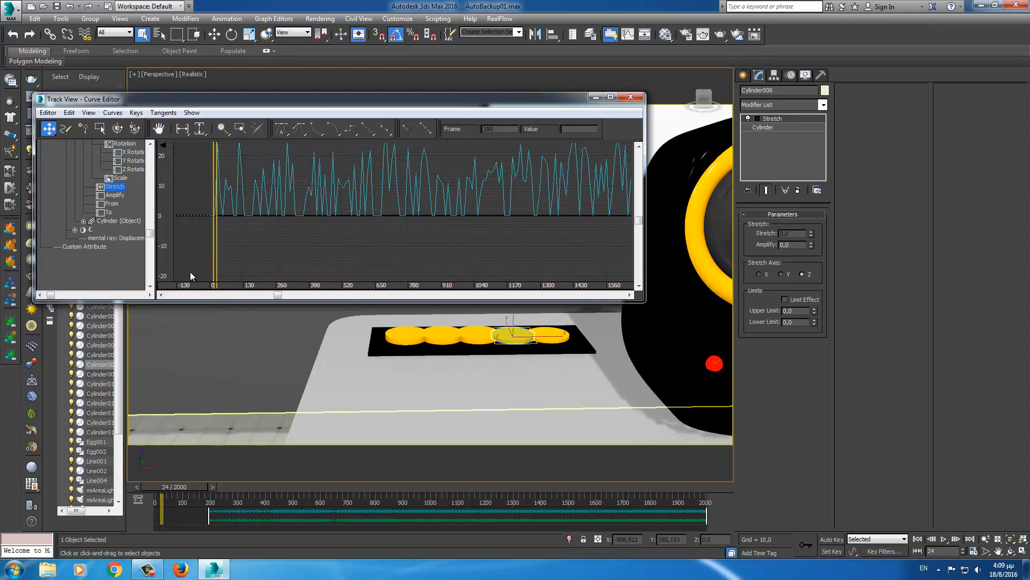
# - Apply a Multiplier Curve to Cylinder008's Stretch track, select it, and maximize the Curve Editor
pyautogui.click(116, 187)
pyautogui.click(114, 113)
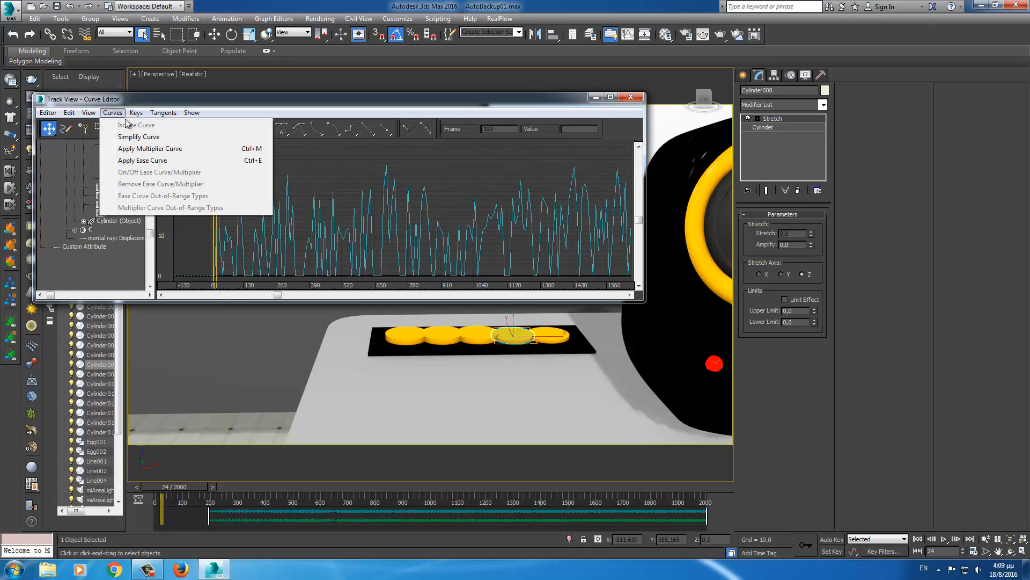
pyautogui.click(142, 151)
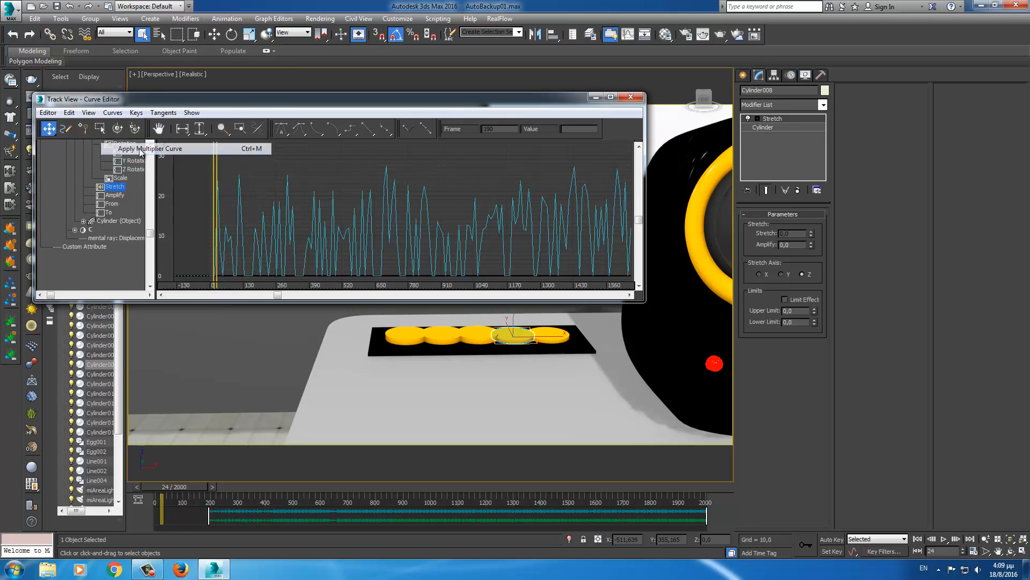
pyautogui.click(92, 186)
pyautogui.click(124, 197)
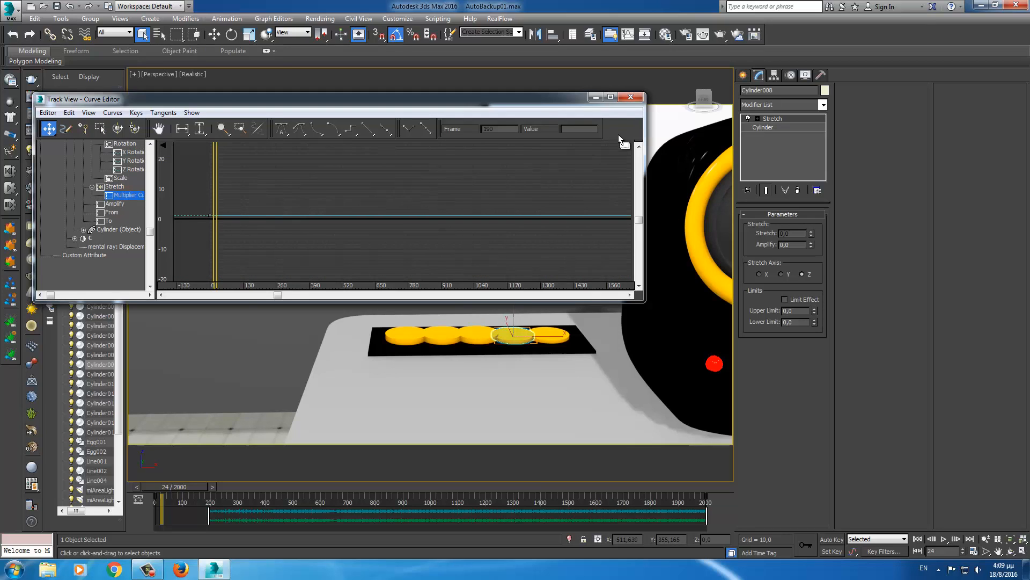
pyautogui.click(610, 97)
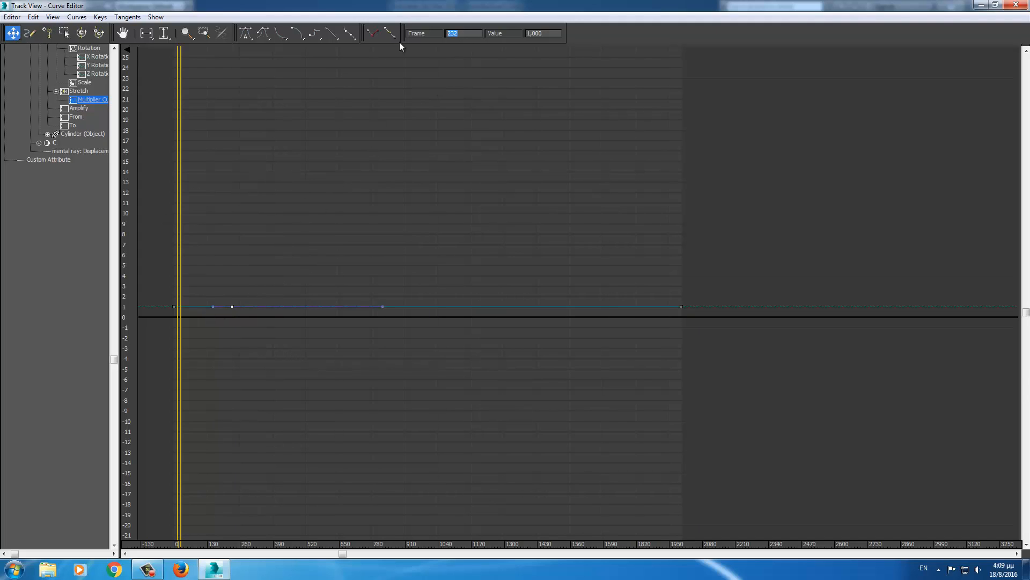
# - Move one Stretch multiplier key to frame 200 and the other to frame 190, value 0, then close Track View
pyautogui.write('200')
pyautogui.press('Return')
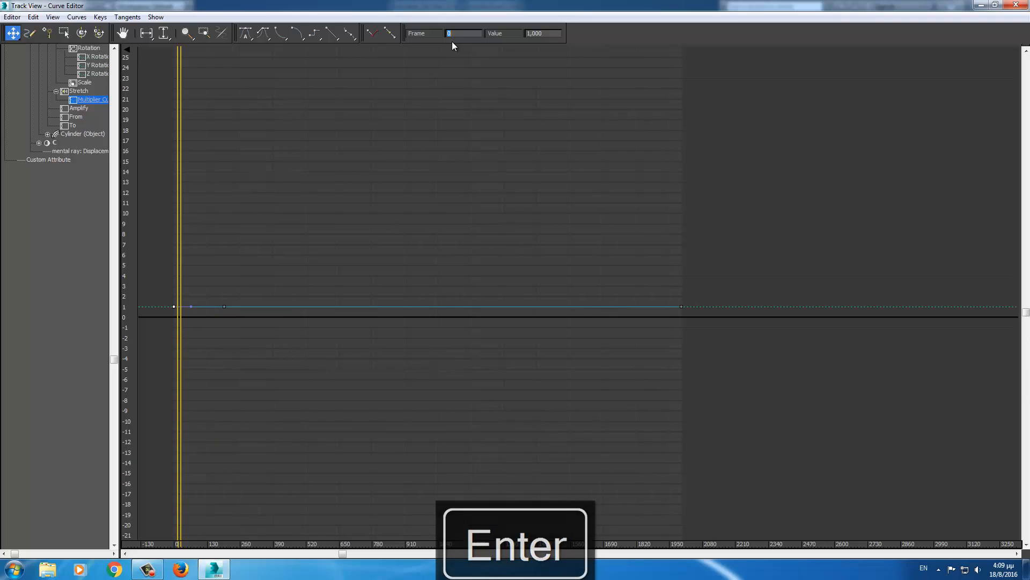
pyautogui.write('19')
pyautogui.press('Return')
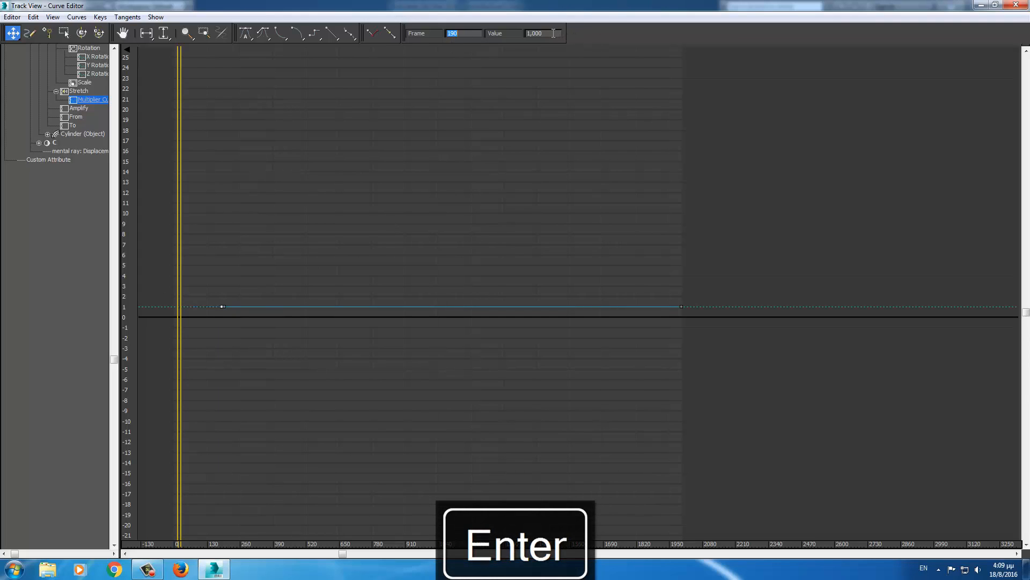
pyautogui.write('0')
pyautogui.press('Return')
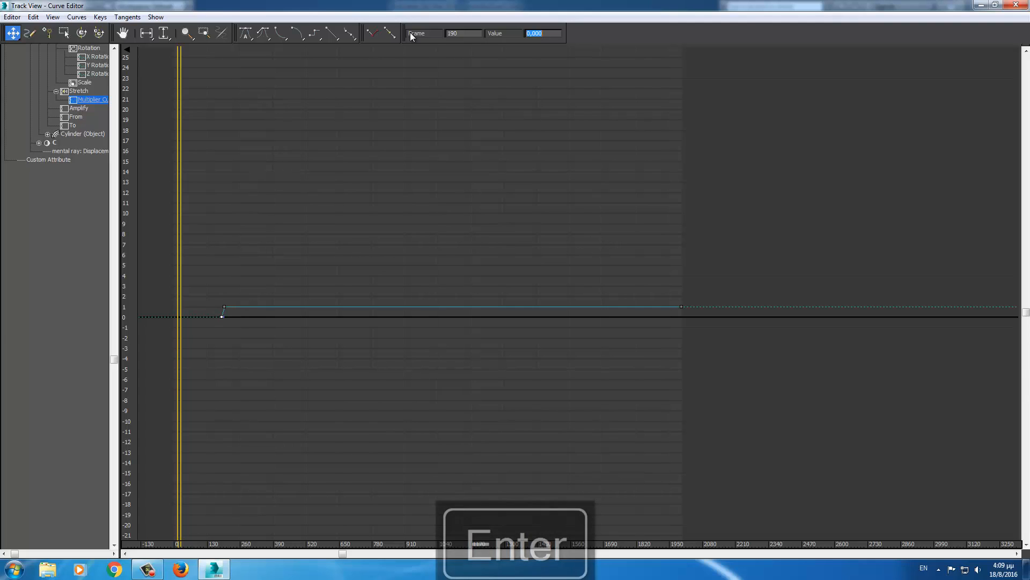
pyautogui.click(1022, 6)
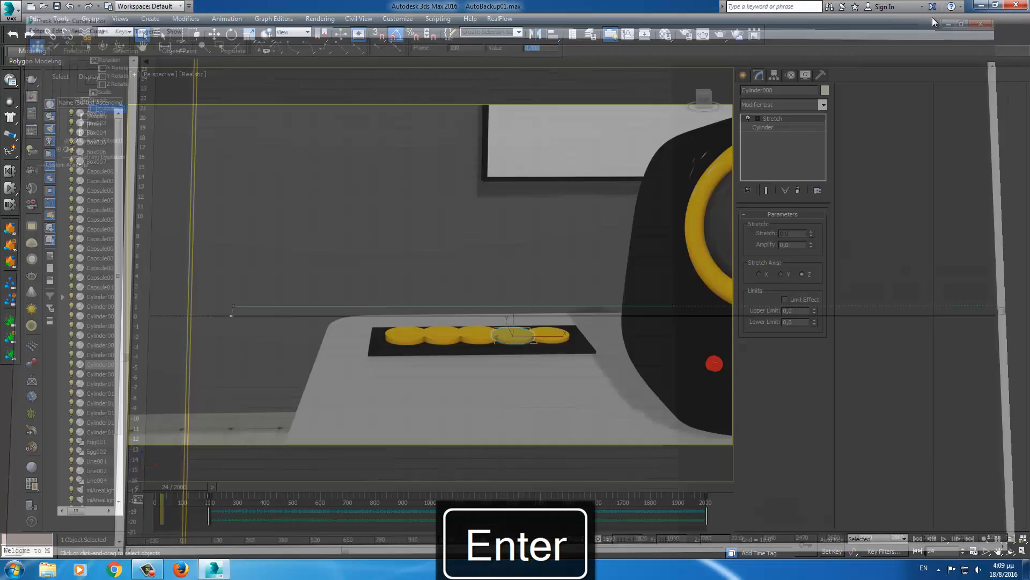
# - Scrub to preview the stretching cylinders and open the Curve Editor for the cylinder on the board
pyautogui.moveTo(190, 487)
pyautogui.mouseDown()
pyautogui.moveTo(256, 488)
pyautogui.moveTo(187, 486)
pyautogui.mouseUp()
pyautogui.click(471, 334)
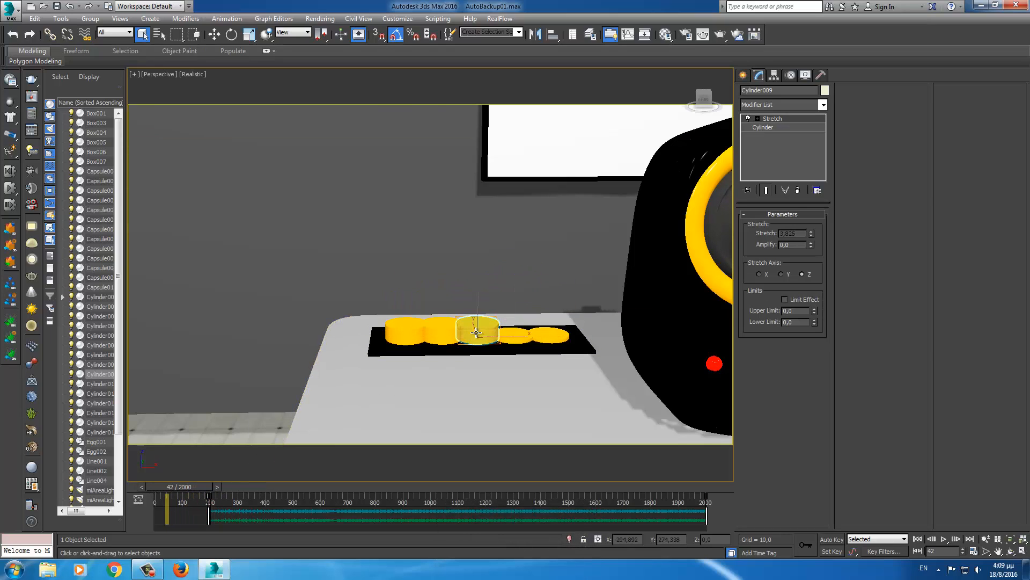
pyautogui.rightClick(473, 329)
pyautogui.click(503, 411)
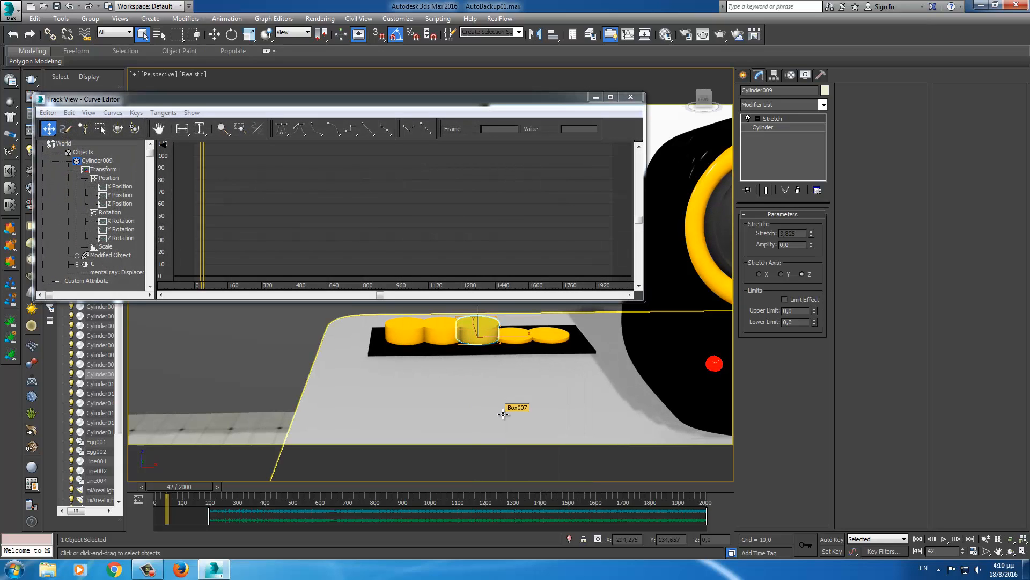
pyautogui.click(156, 573)
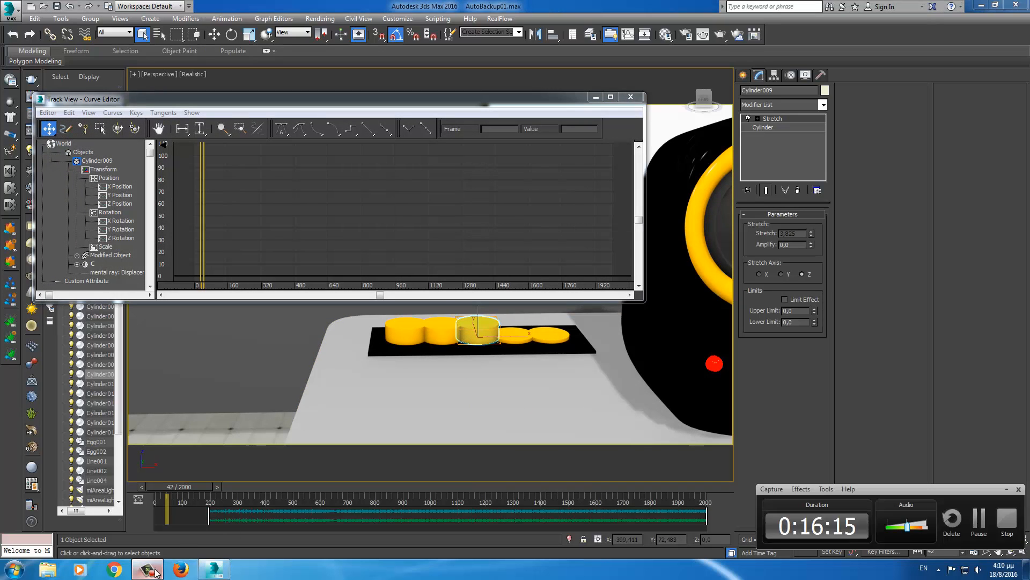
pyautogui.click(975, 519)
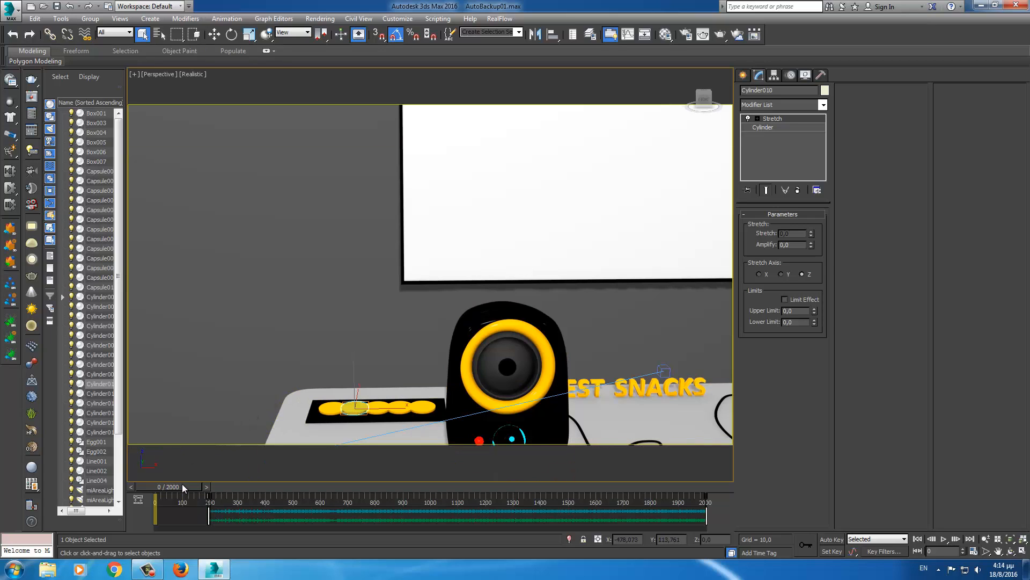
# - Preview from frame 0, then open Cylinder011's curves from the quad menu
pyautogui.moveTo(182, 484)
pyautogui.mouseDown()
pyautogui.moveTo(243, 481)
pyautogui.moveTo(182, 482)
pyautogui.mouseUp()
pyautogui.click(334, 397)
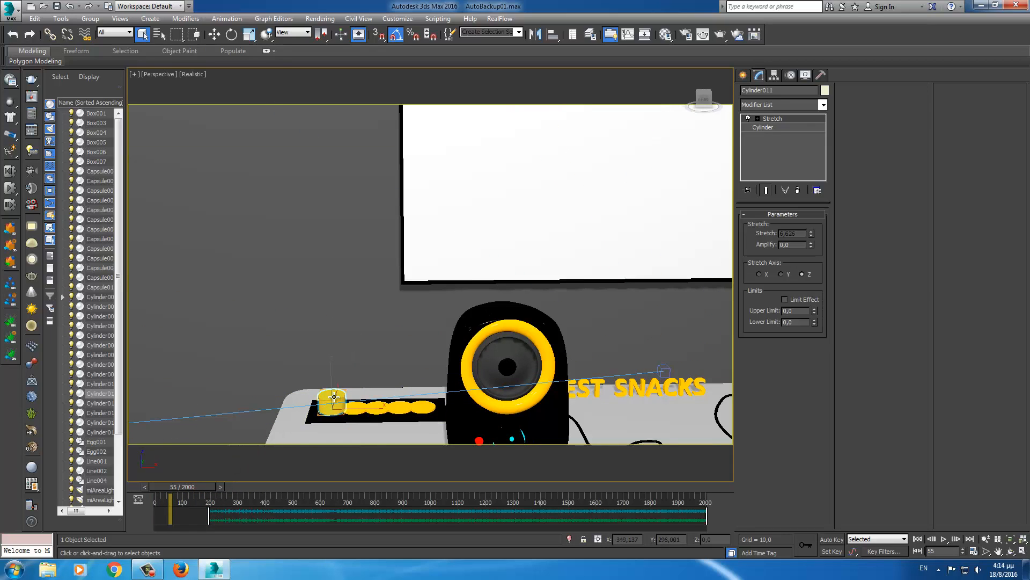
pyautogui.rightClick(333, 397)
pyautogui.click(362, 476)
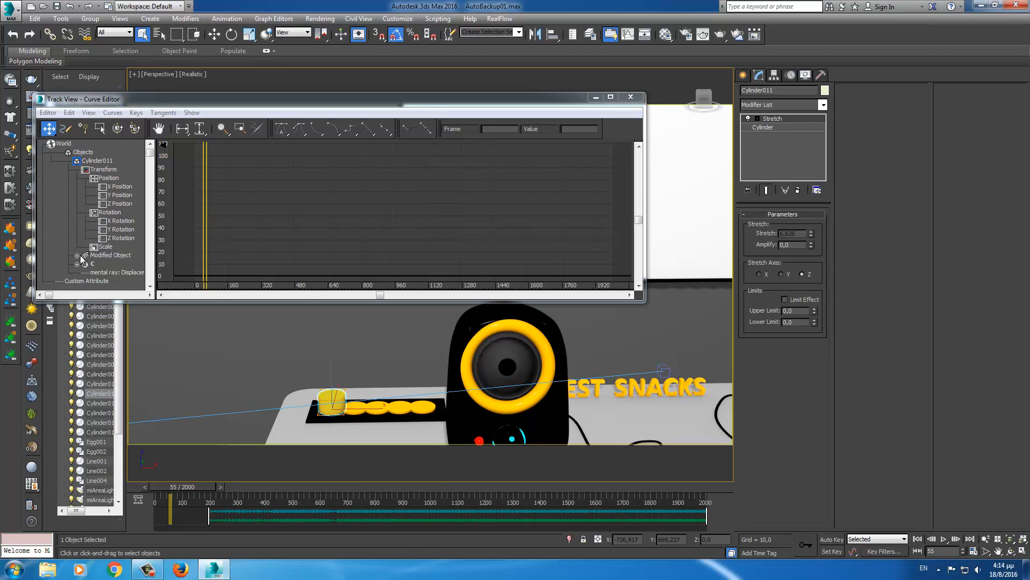
# - Apply a Multiplier Curve to Cylinder011's Stretch track and select it in a maximized Curve Editor
pyautogui.click(79, 255)
pyautogui.click(85, 264)
pyautogui.moveTo(74, 272); pyautogui.dragTo(67, 202)
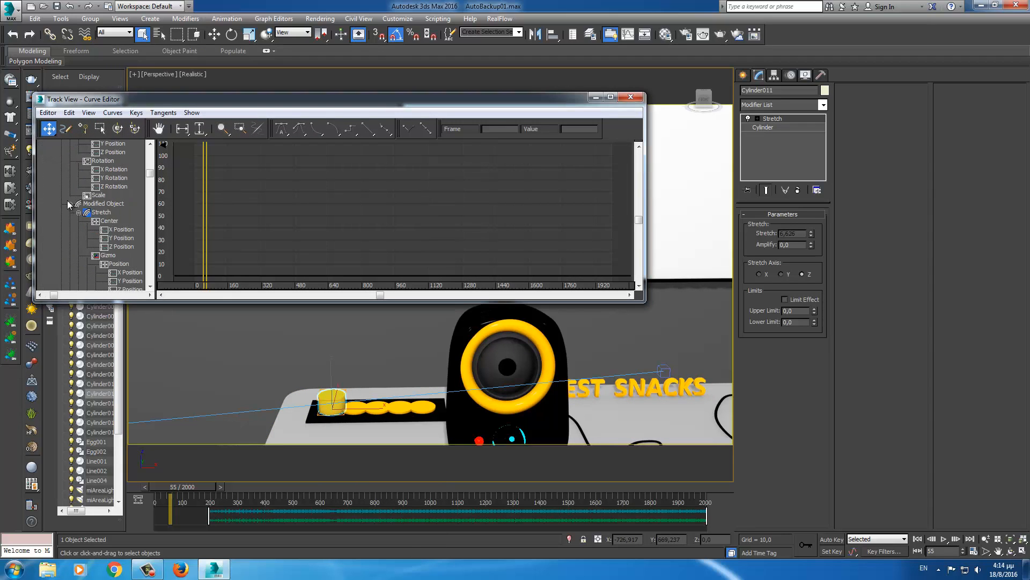
pyautogui.scroll(-4, 70, 204)
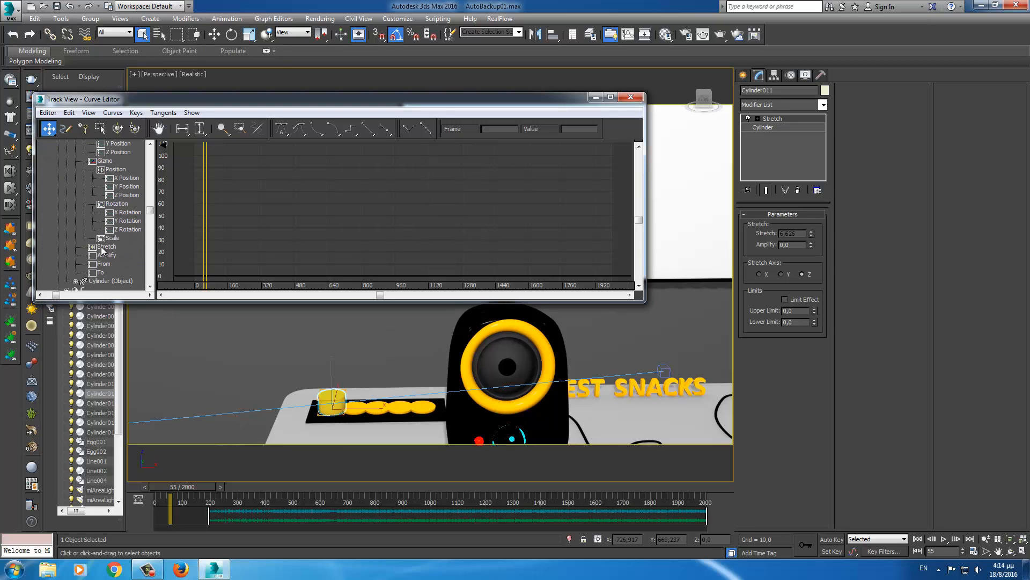
pyautogui.click(105, 247)
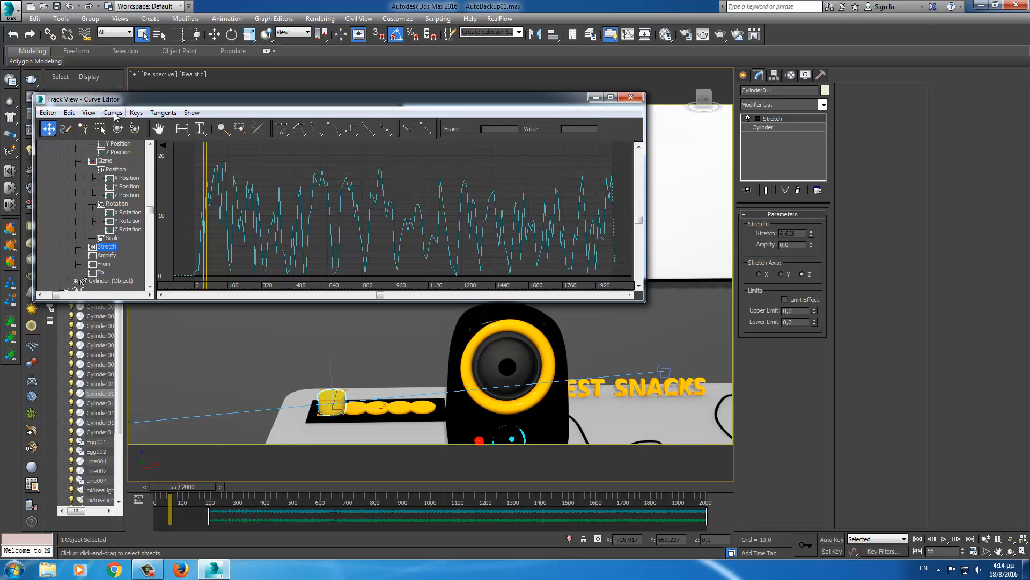
pyautogui.click(113, 113)
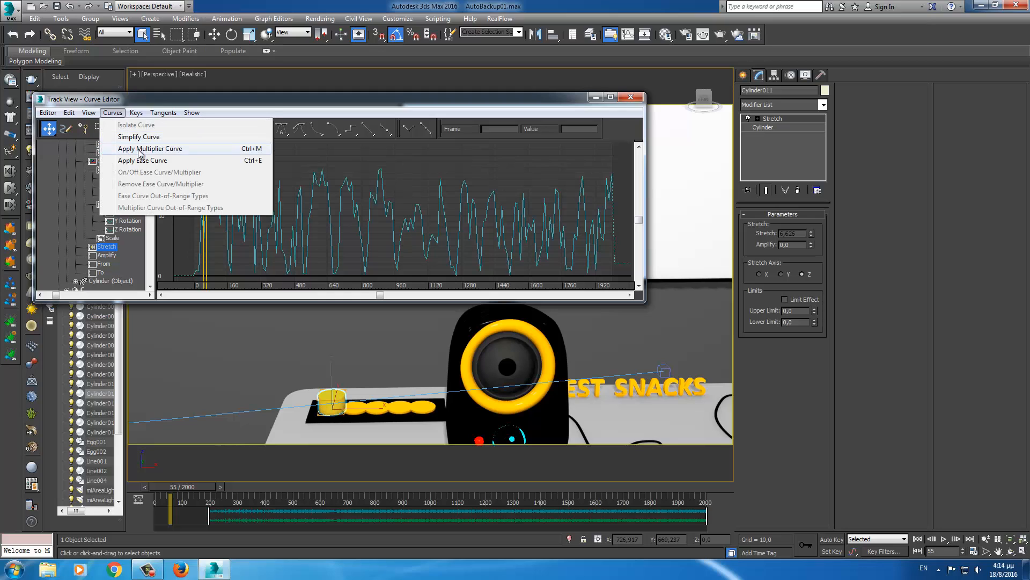
pyautogui.click(217, 151)
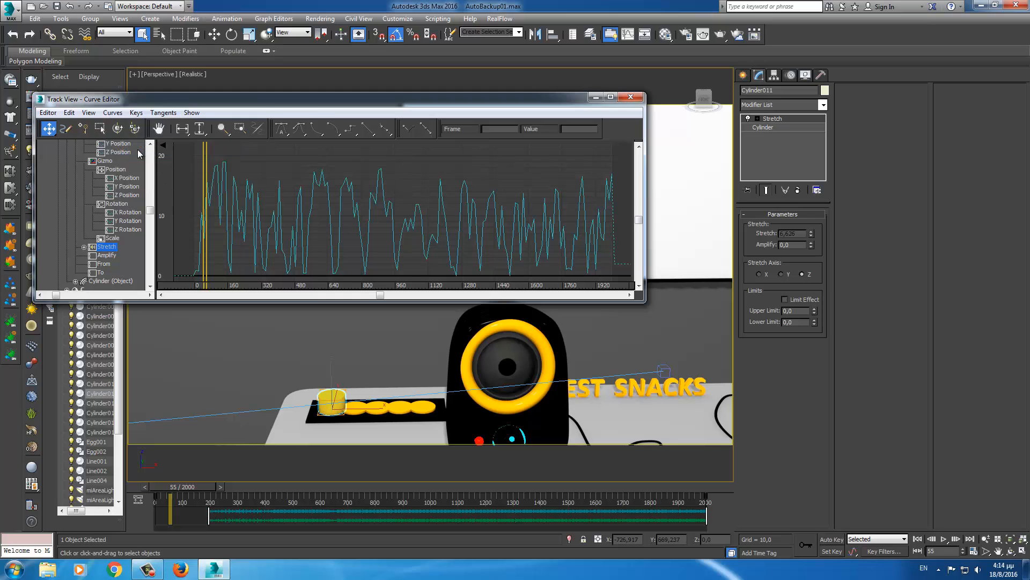
pyautogui.click(84, 247)
pyautogui.click(108, 256)
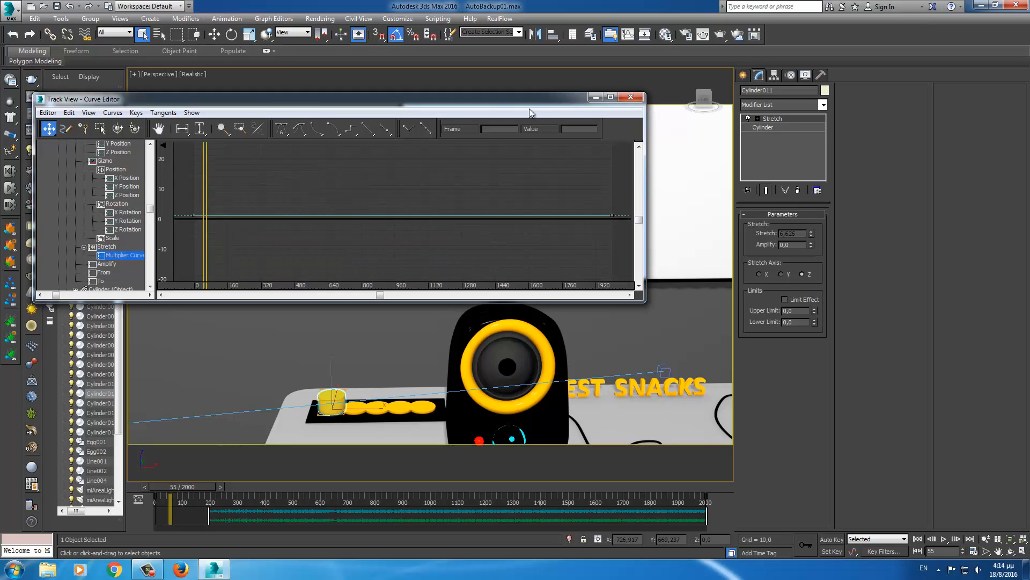
pyautogui.click(611, 97)
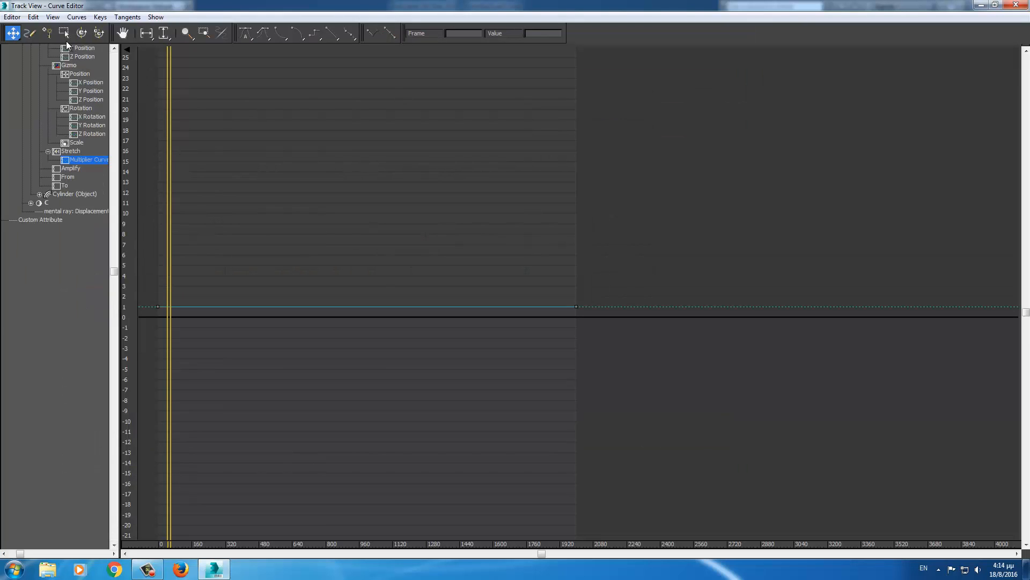
# - Add a multiplier key at frame 200 and move the first key to frame 190, value 0
pyautogui.click(48, 33)
pyautogui.click(221, 307)
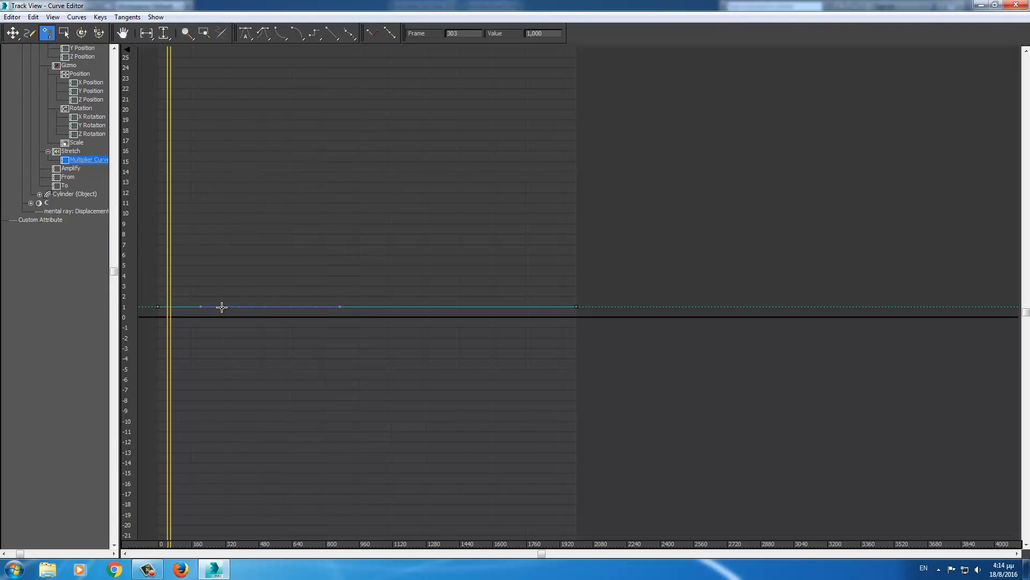
pyautogui.click(13, 32)
pyautogui.doubleClick(467, 34)
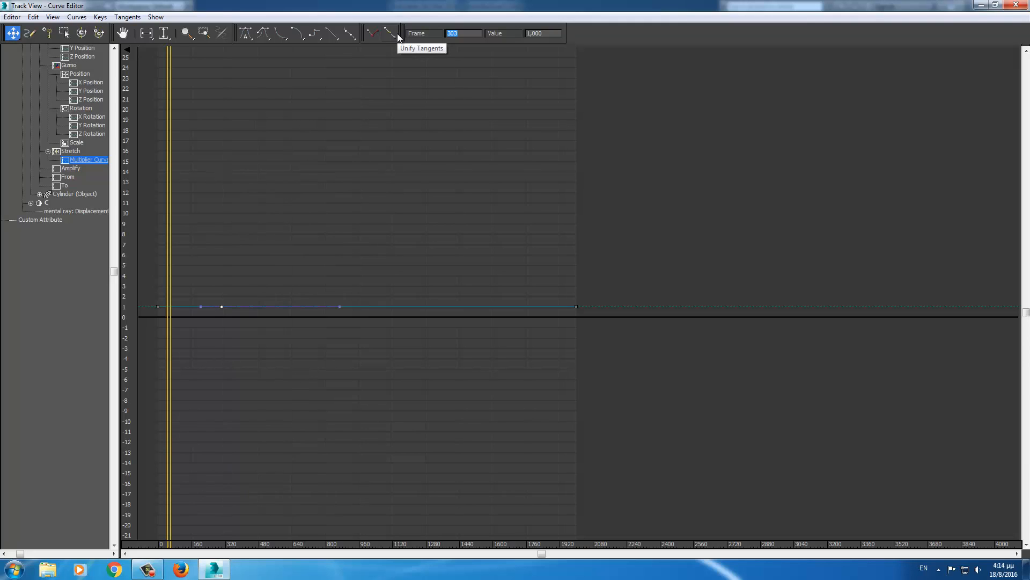
pyautogui.write('200')
pyautogui.press('Return')
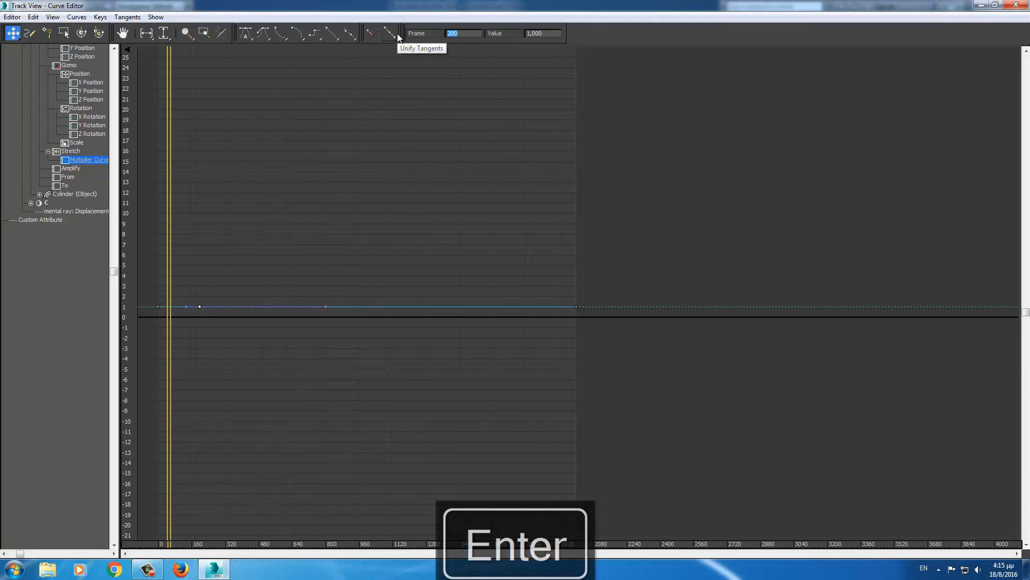
pyautogui.moveTo(143, 294); pyautogui.dragTo(168, 321)
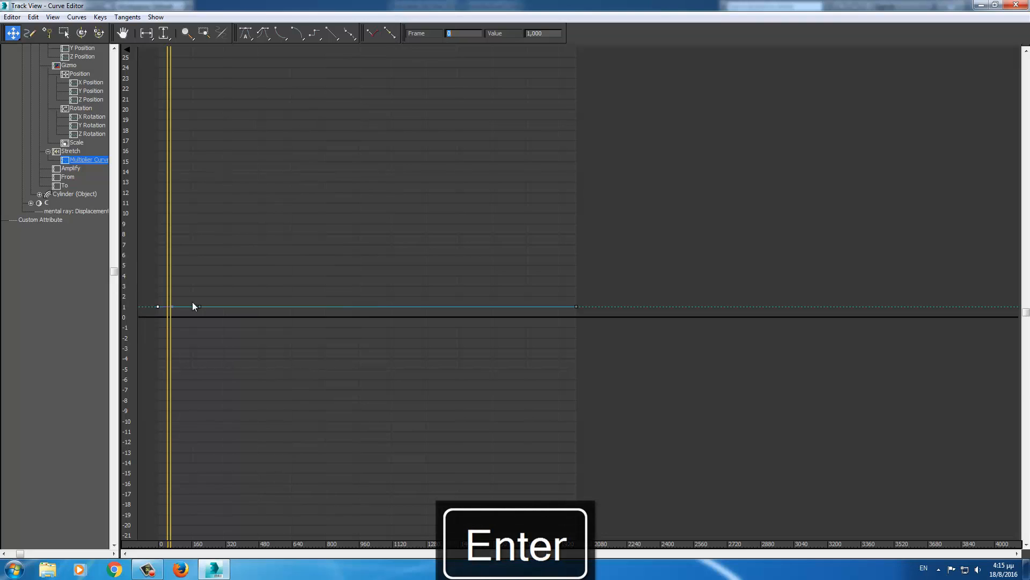
pyautogui.write('15')
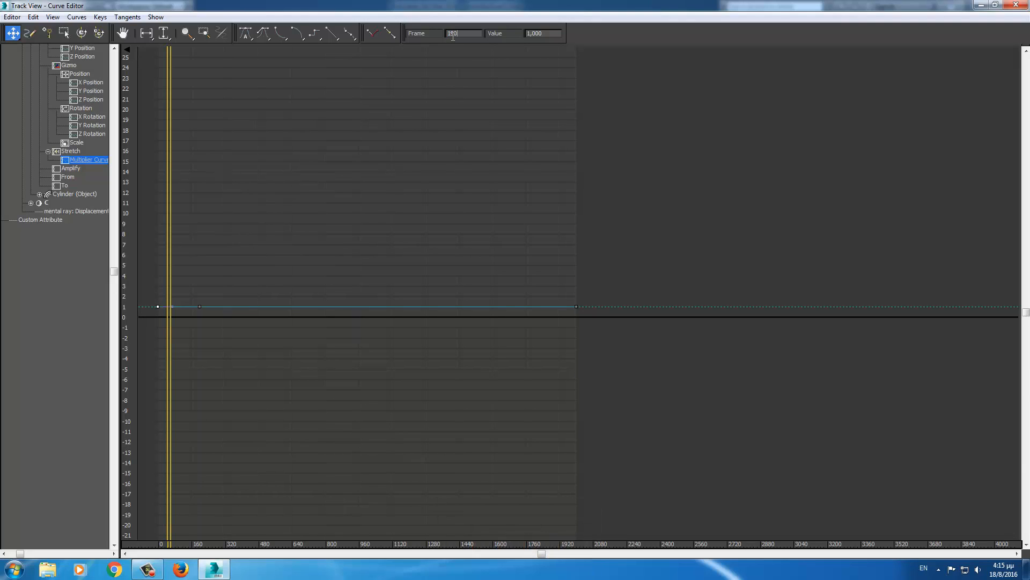
pyautogui.press('Return')
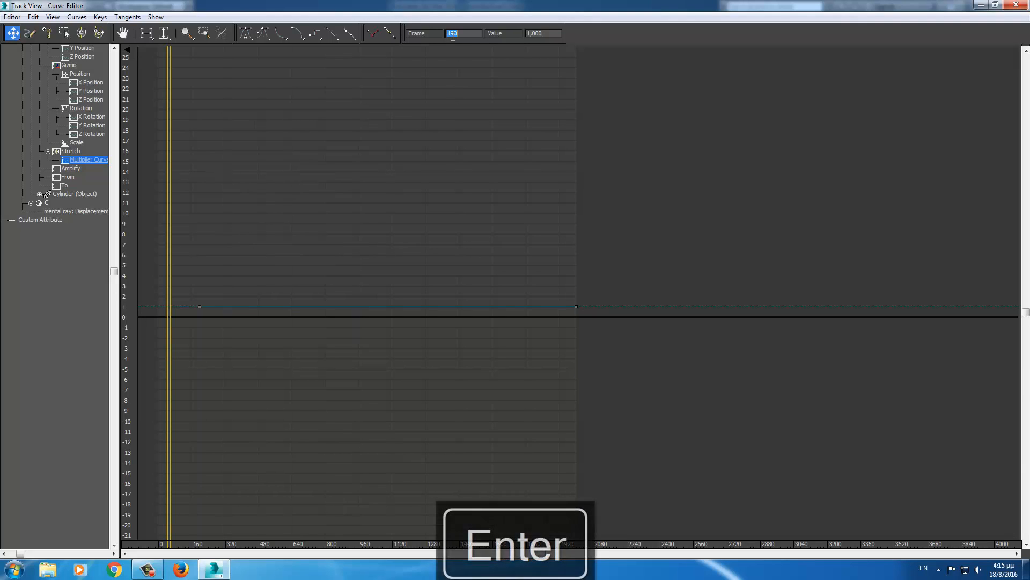
pyautogui.press('Tab')
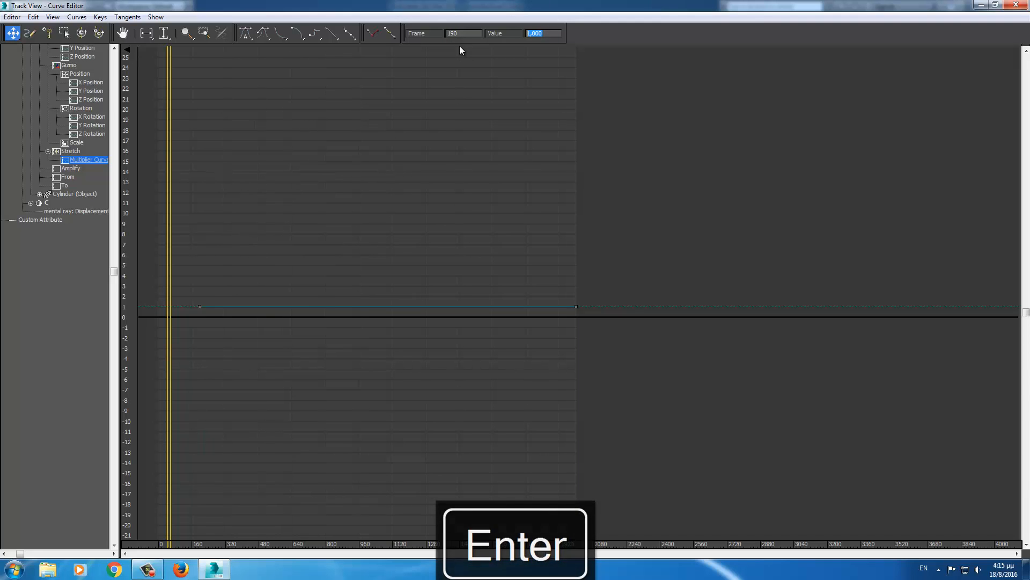
pyautogui.write('0')
pyautogui.press('Return')
# - Close Track View, preview the delayed stretch, then centre and select the BEST SNACKS text
pyautogui.click(1014, 6)
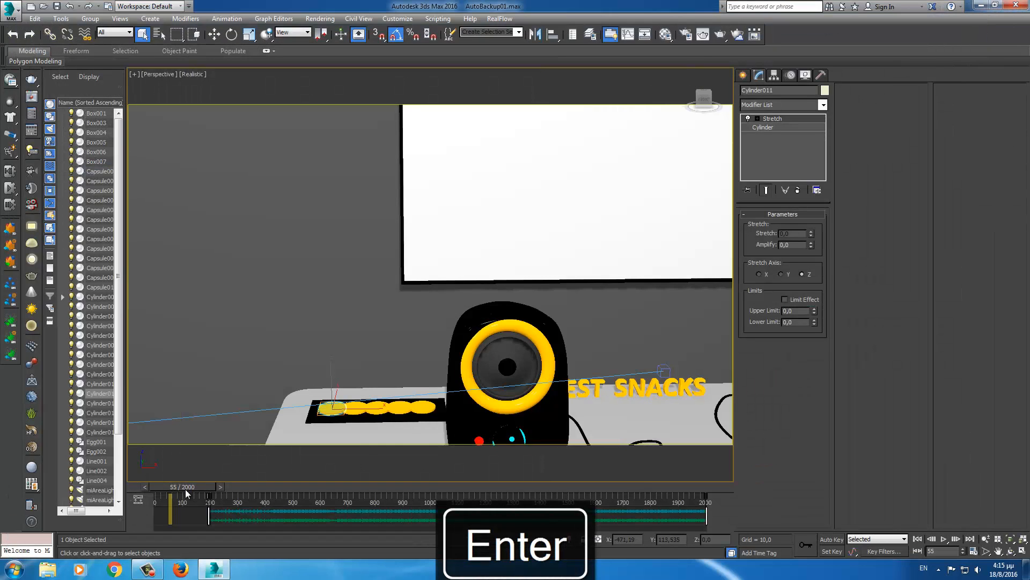
pyautogui.moveTo(196, 487)
pyautogui.mouseDown()
pyautogui.moveTo(281, 492)
pyautogui.moveTo(192, 488)
pyautogui.mouseUp()
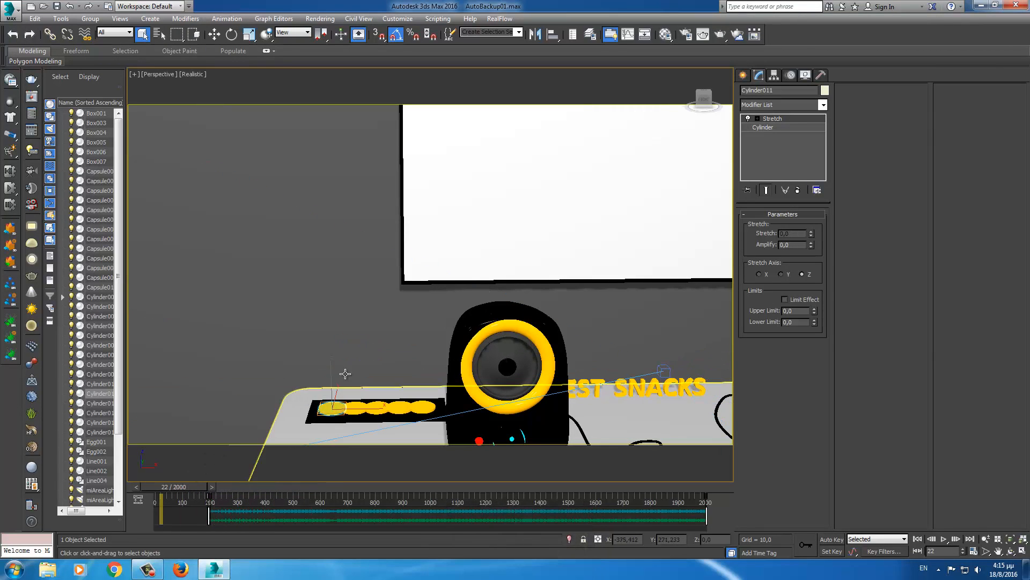
pyautogui.moveTo(371, 349); pyautogui.dragTo(234, 339, button='middle')
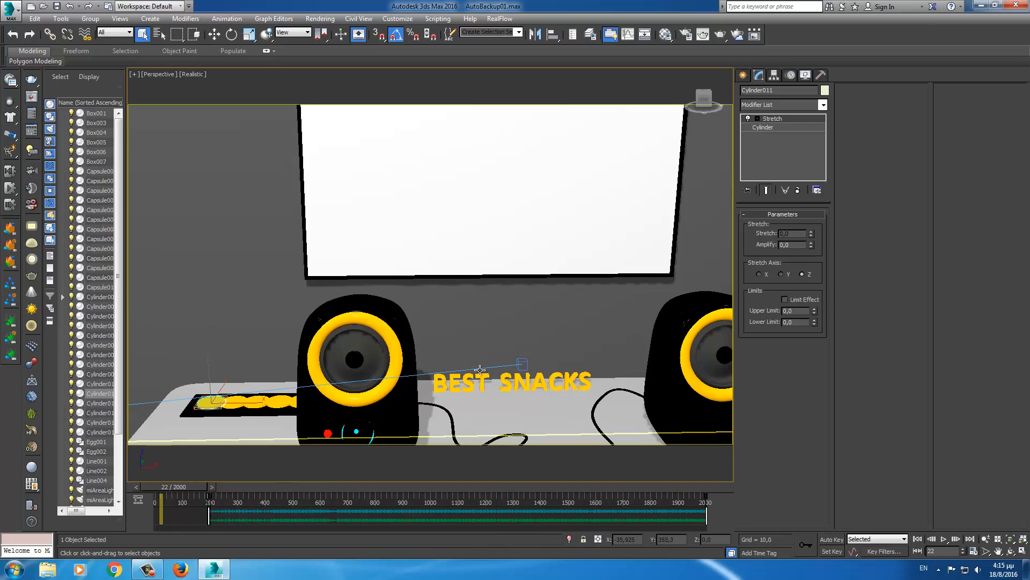
pyautogui.click(479, 378)
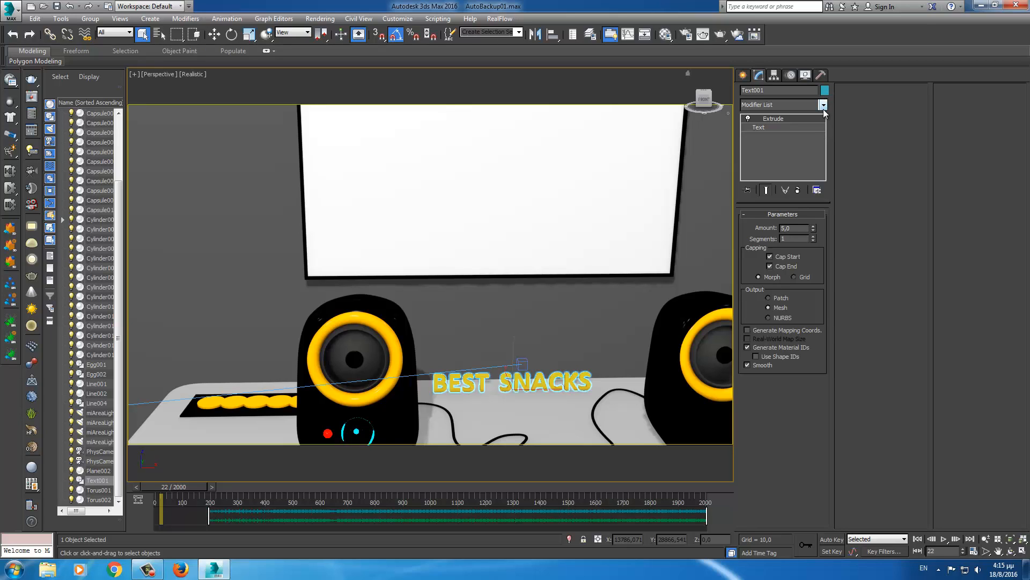
# - Add a Melt modifier to the BEST SNACKS text, raise its Amount, and try the X and Y axes
pyautogui.click(823, 105)
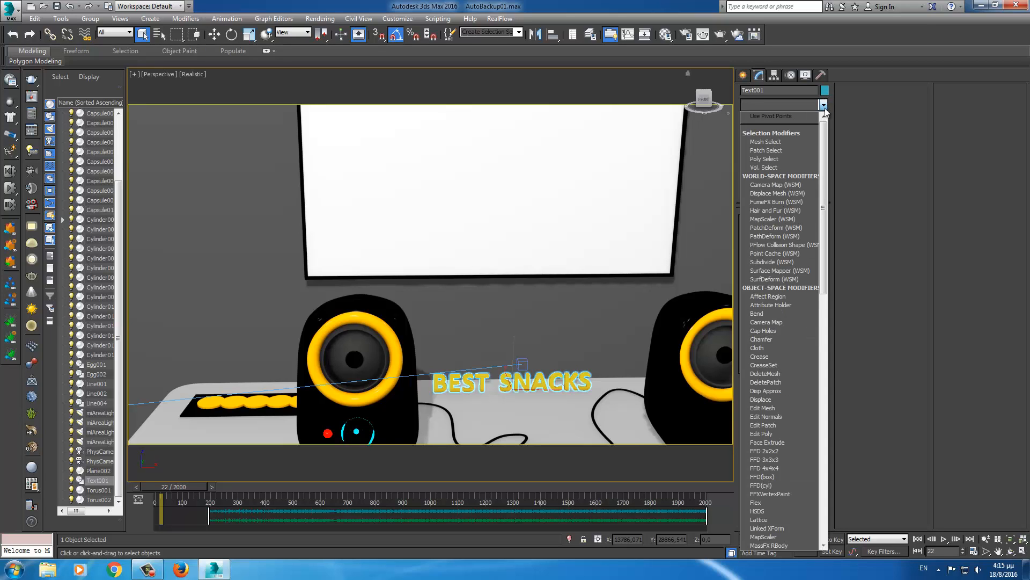
pyautogui.scroll(-2, 825, 107)
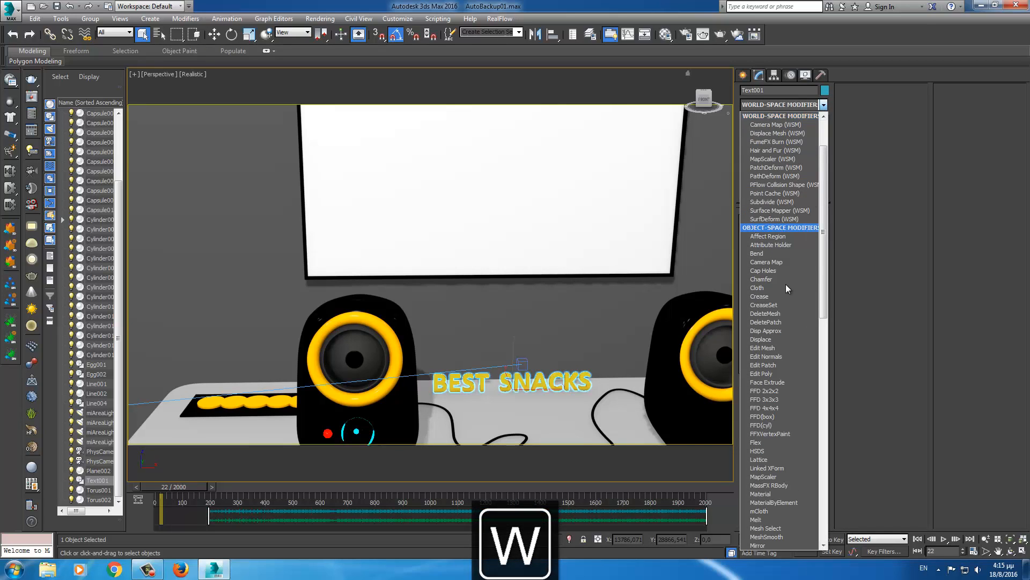
pyautogui.scroll(-2, 791, 387)
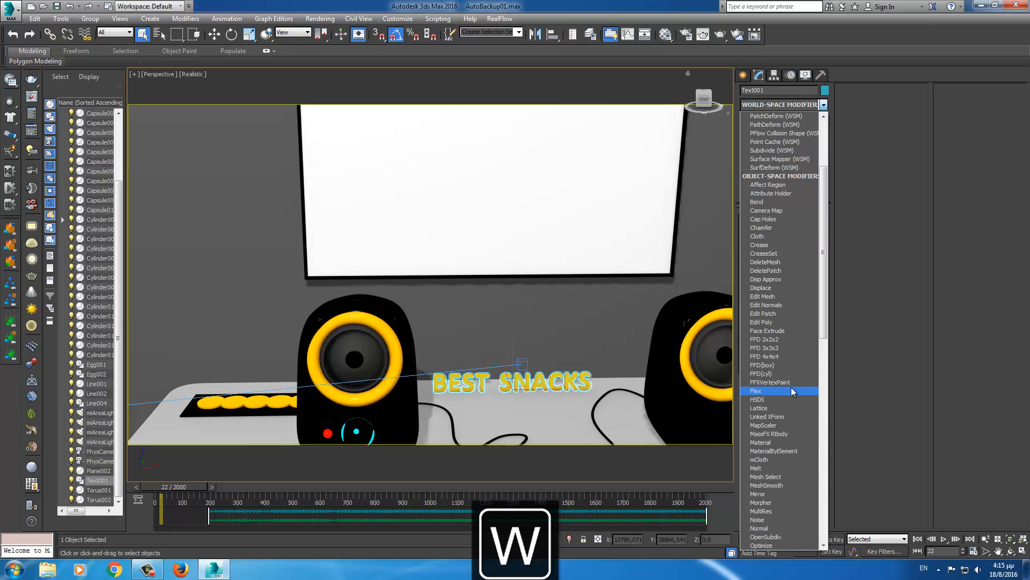
pyautogui.click(763, 467)
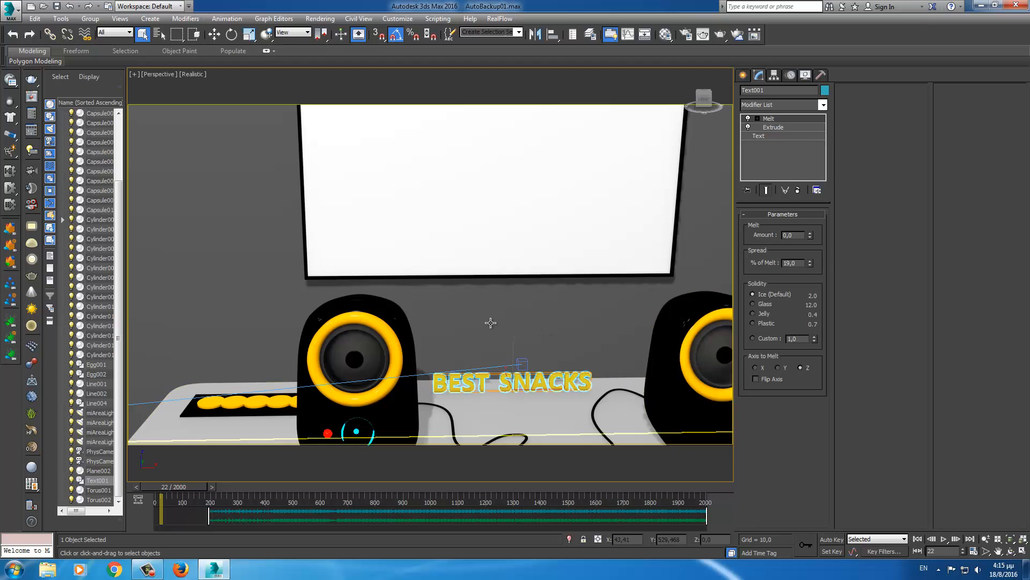
pyautogui.keyDown('alt'); pyautogui.moveTo(490, 322); pyautogui.dragTo(525, 324, button='middle'); pyautogui.keyUp('alt')
pyautogui.scroll(4, 525, 325)
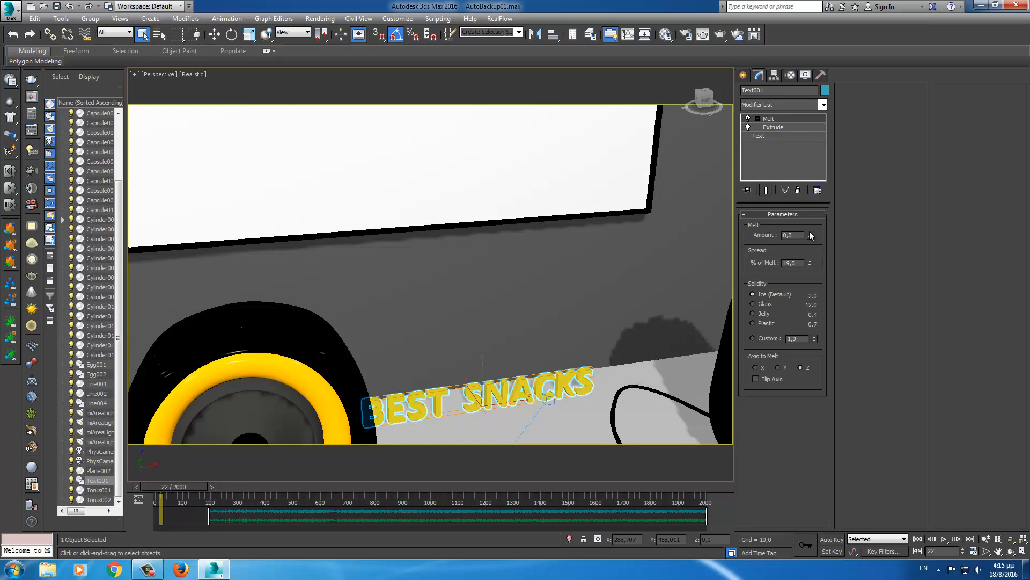
pyautogui.moveTo(811, 235); pyautogui.dragTo(813, 217)
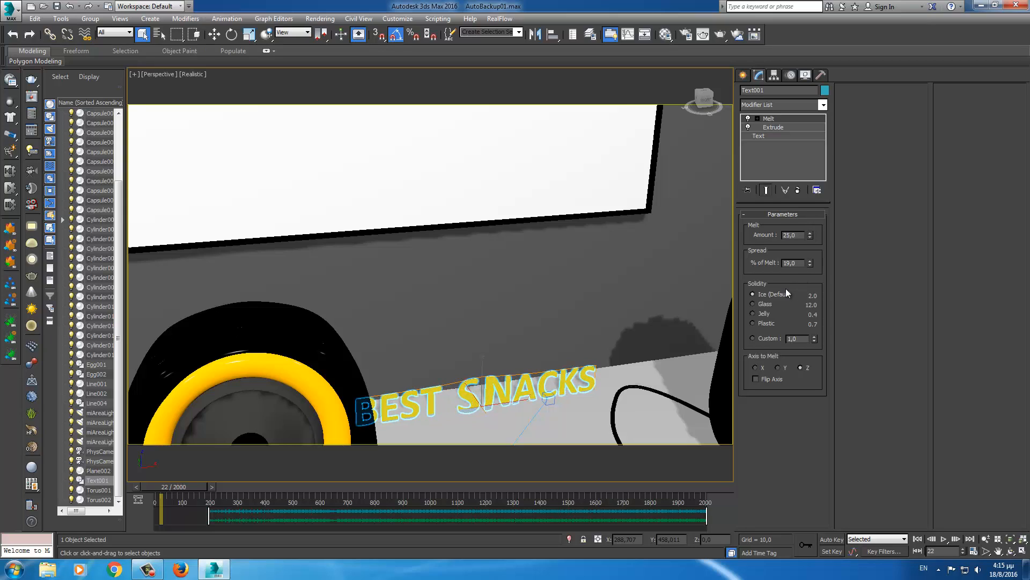
pyautogui.click(755, 367)
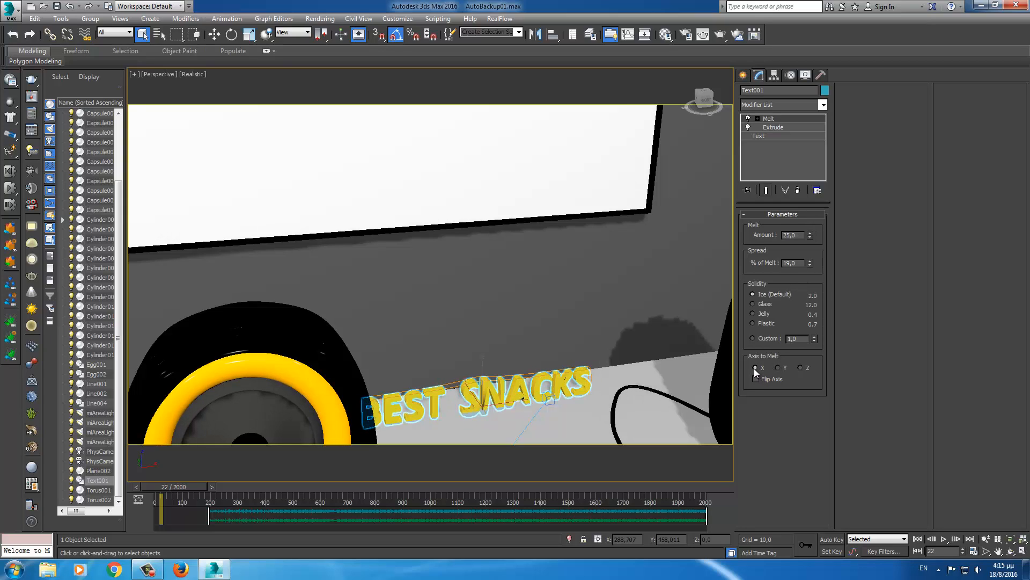
pyautogui.click(778, 368)
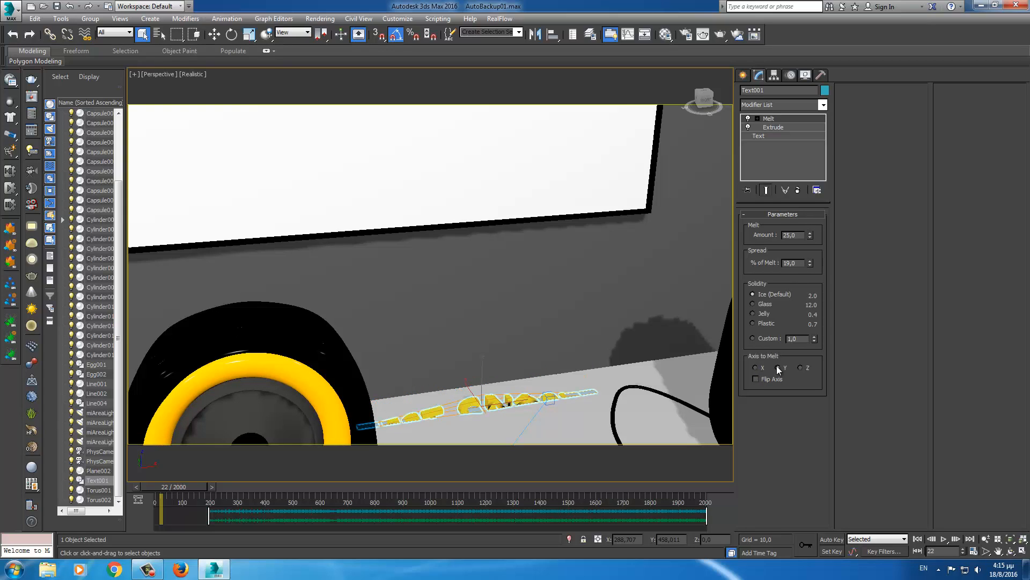
# - Reset the Melt Amount to 0, delete Melt from the stack, and reopen the modifier list
pyautogui.moveTo(810, 236); pyautogui.dragTo(786, 264)
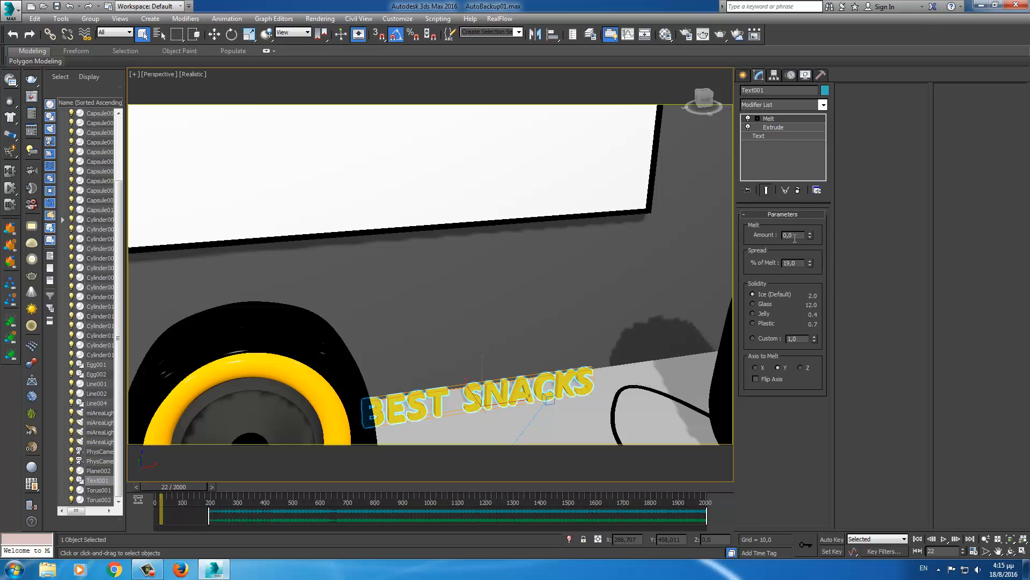
pyautogui.click(799, 191)
pyautogui.click(781, 104)
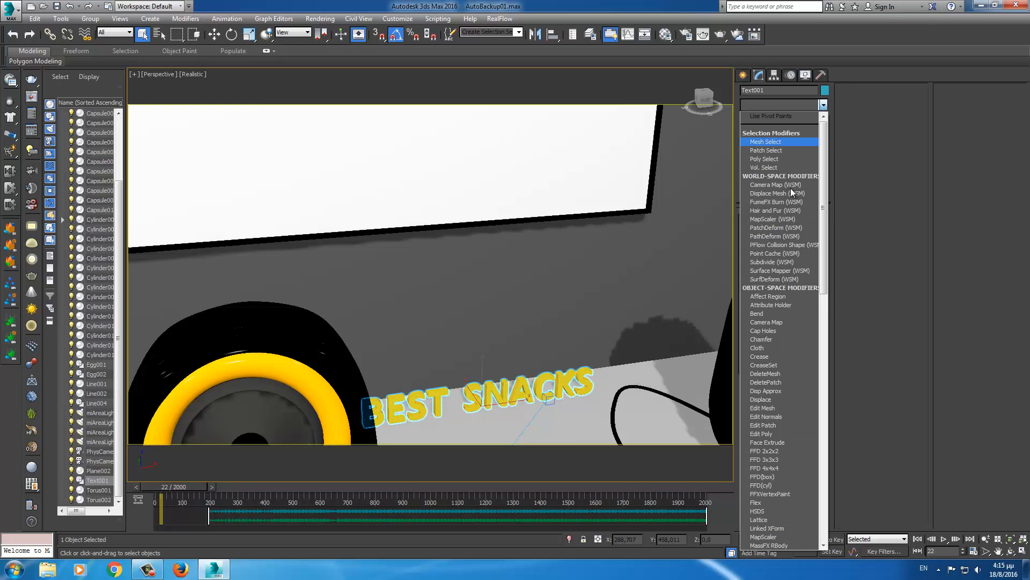
pyautogui.scroll(-5, 804, 323)
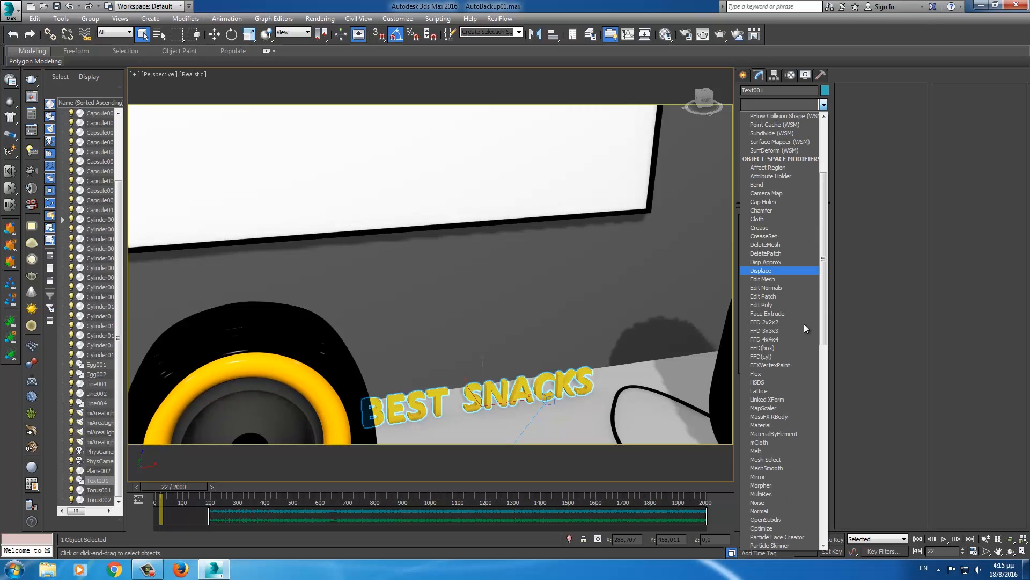
# - Add a Push modifier, swell the text to 0,42, then delete Push from the stack
pyautogui.scroll(-2, 804, 324)
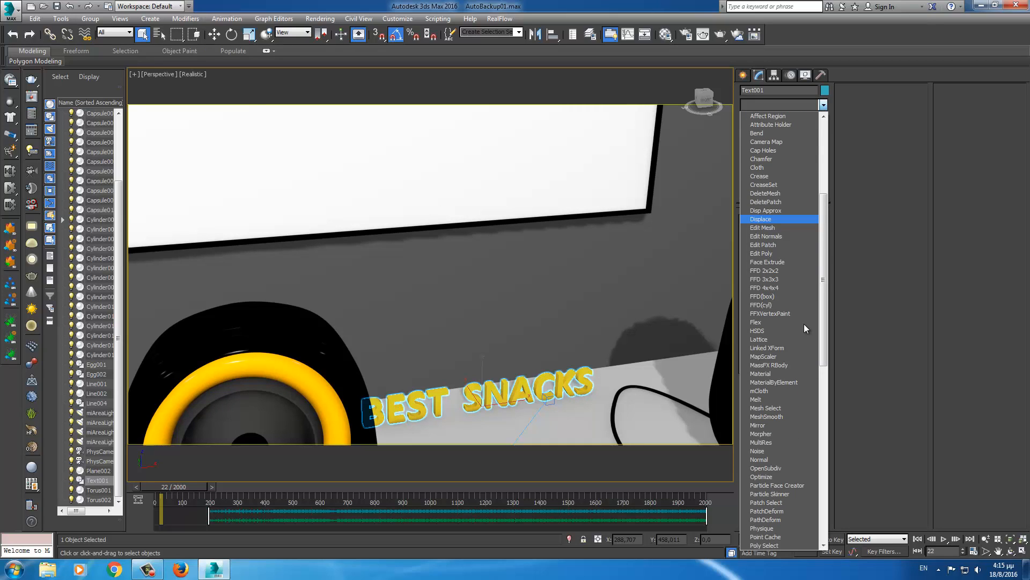
pyautogui.scroll(-4, 804, 324)
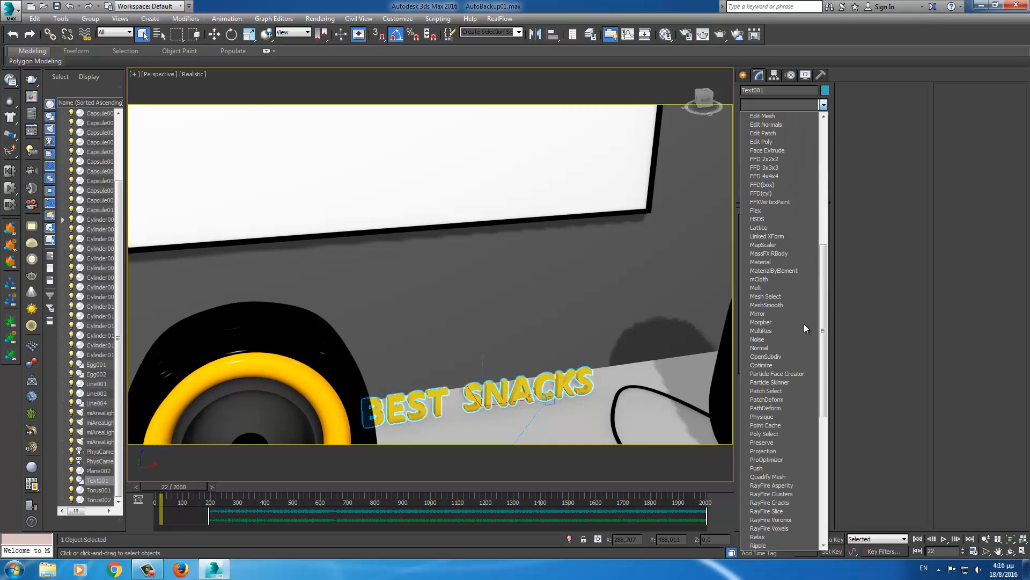
pyautogui.scroll(-1, 803, 329)
pyautogui.scroll(-1, 804, 325)
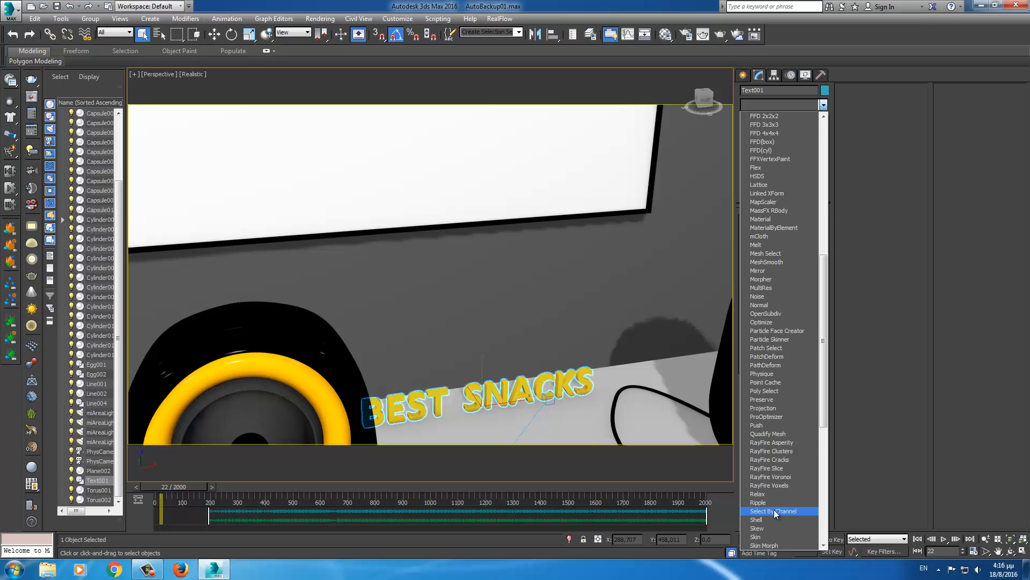
pyautogui.click(762, 425)
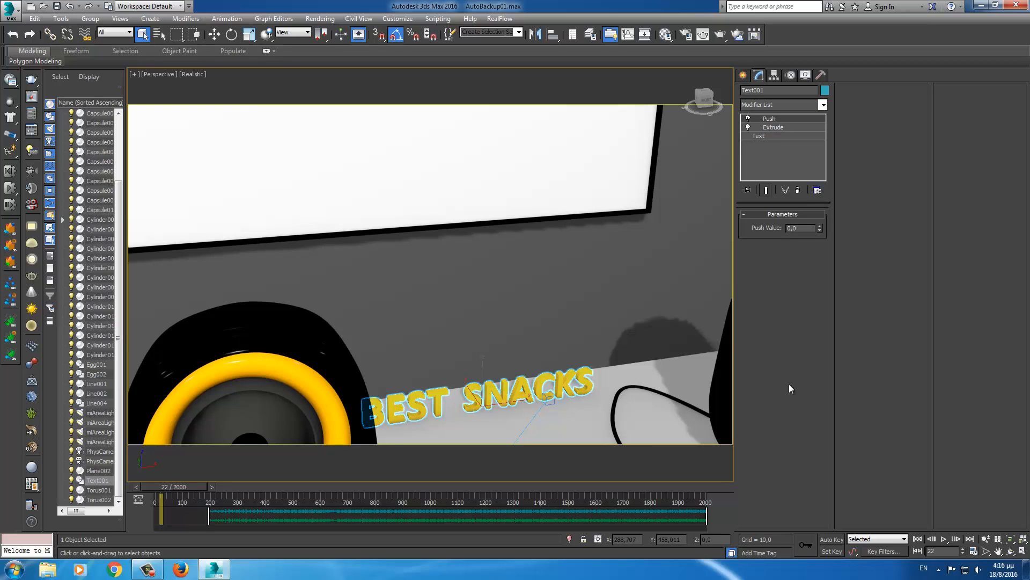
pyautogui.moveTo(818, 227); pyautogui.dragTo(817, 189)
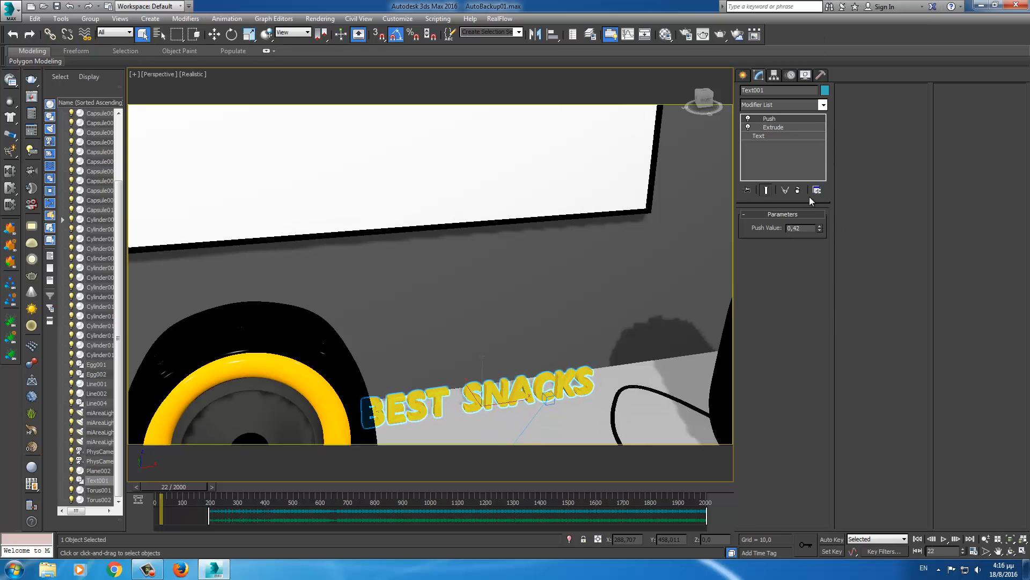
pyautogui.click(798, 189)
# - Reopen the modifier list and scroll down to Taper
pyautogui.click(824, 105)
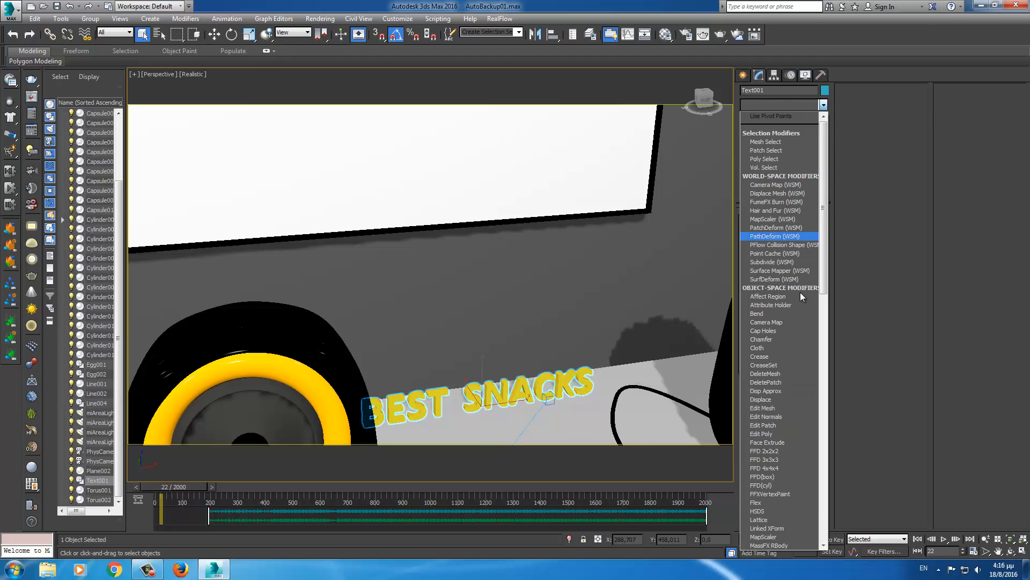
pyautogui.scroll(-6, 791, 445)
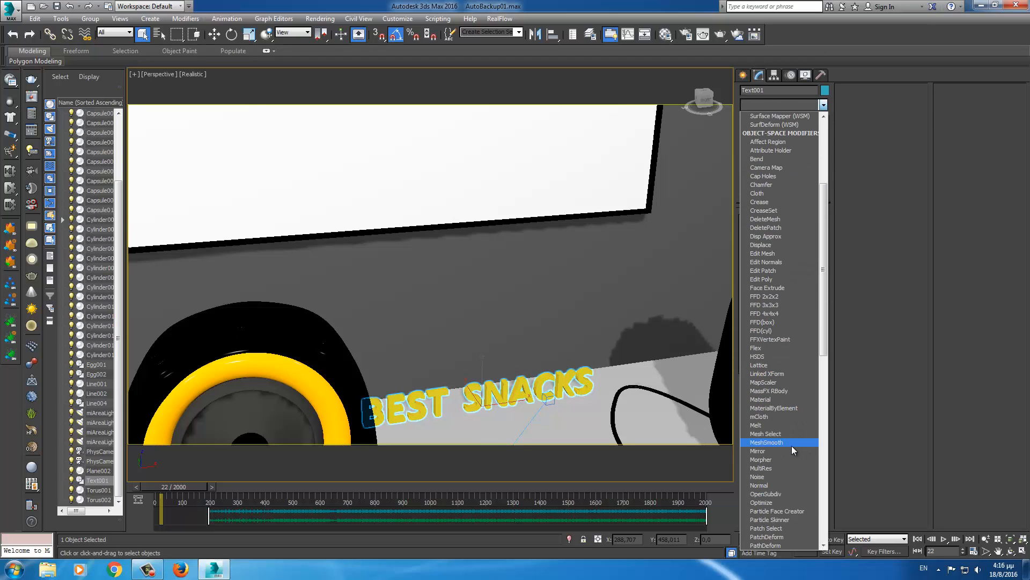
pyautogui.scroll(-3, 791, 447)
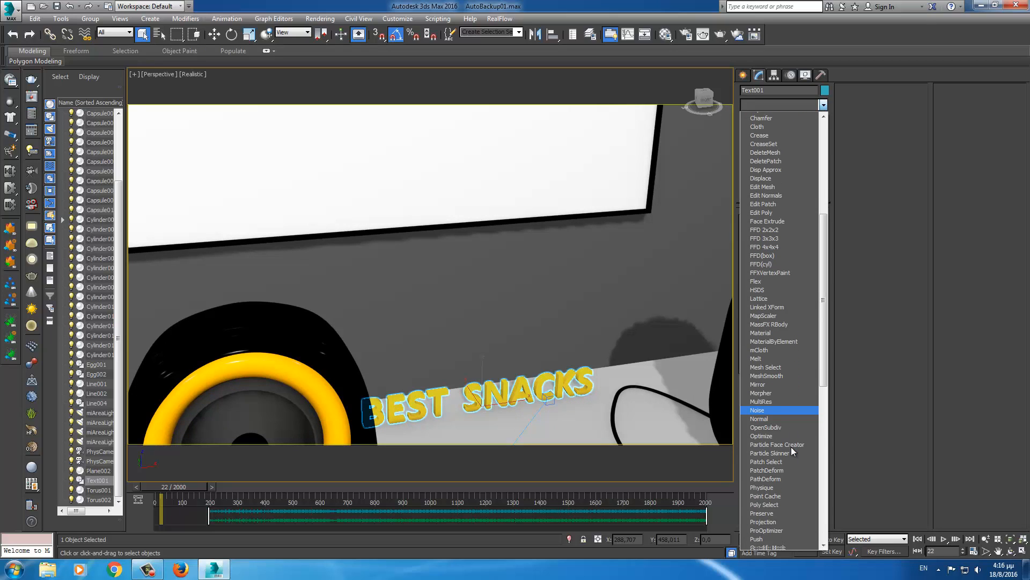
pyautogui.scroll(-5, 791, 446)
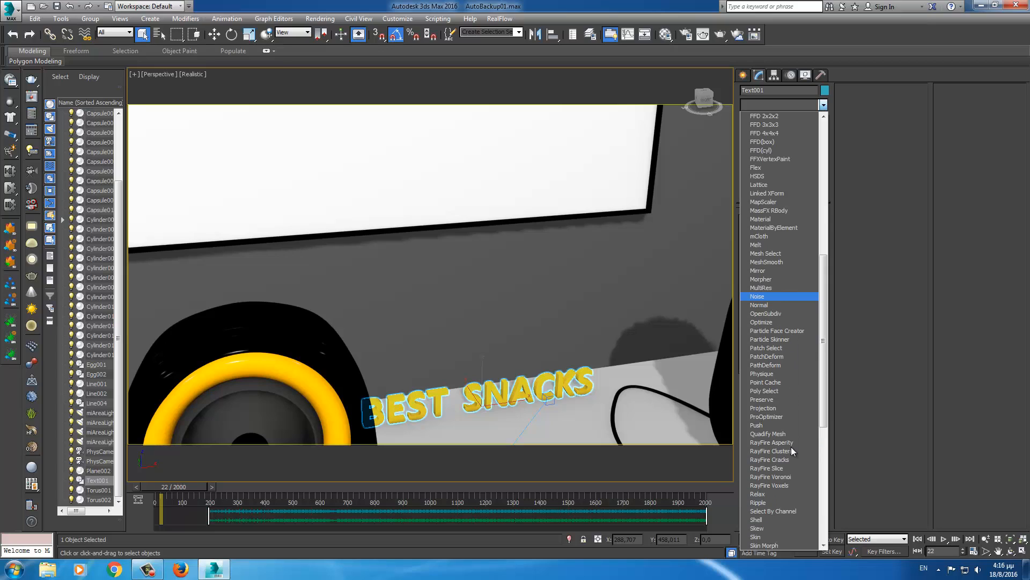
pyautogui.scroll(-2, 791, 446)
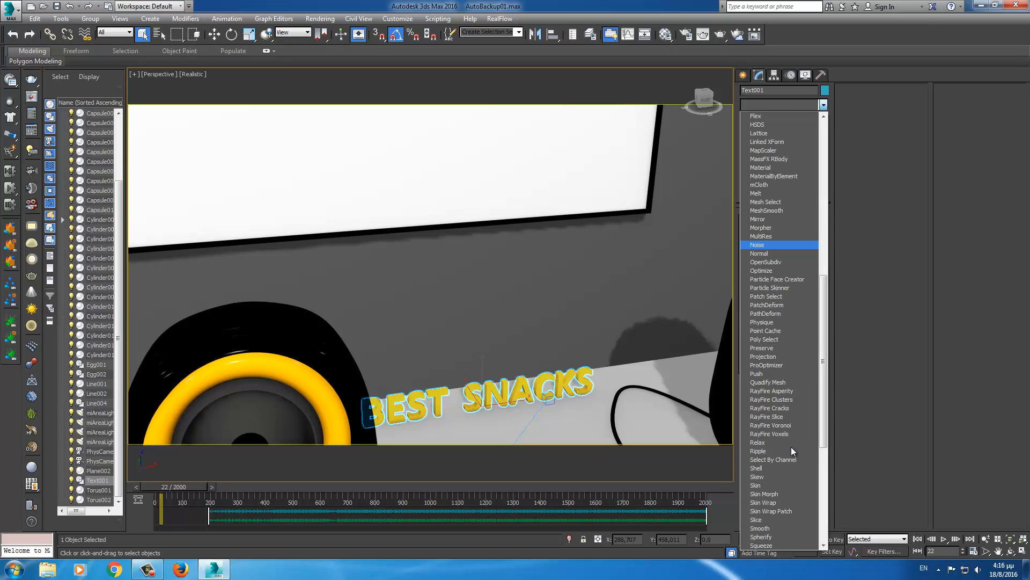
pyautogui.scroll(-2, 791, 447)
pyautogui.scroll(-3, 791, 447)
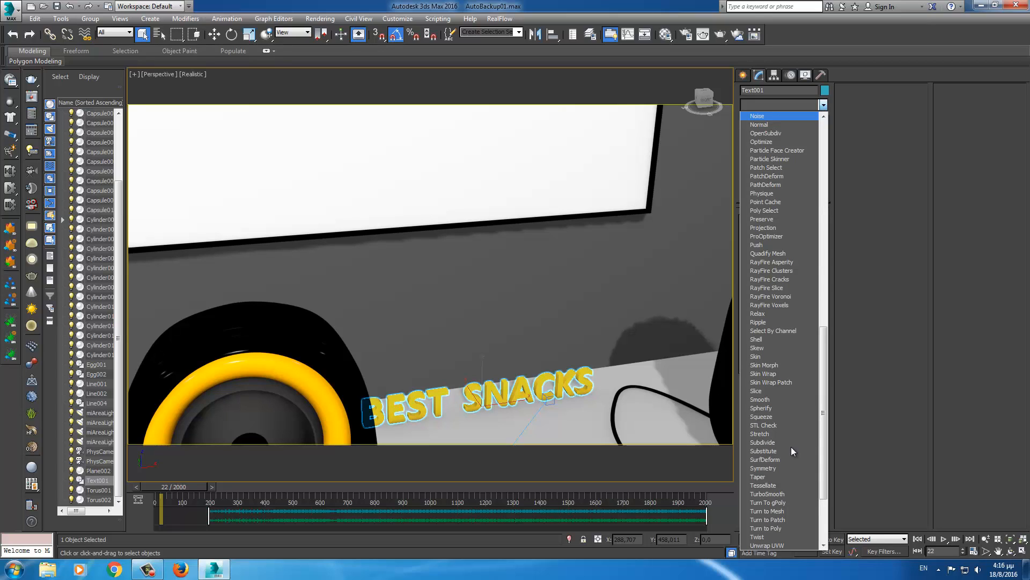
# - Add a Taper modifier to the text, set Primary axis Y, and reduce Amount to 0,21
pyautogui.click(764, 475)
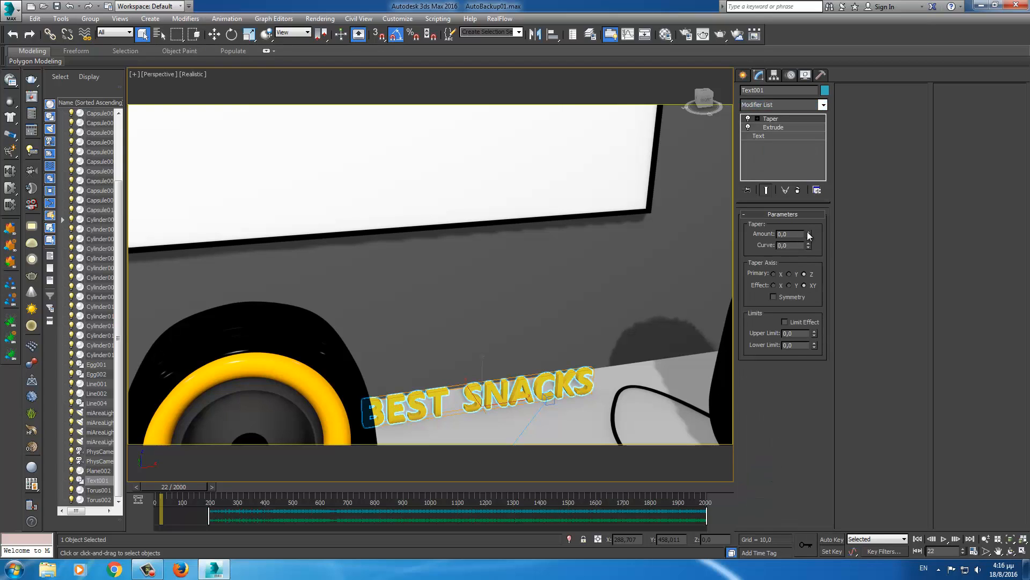
pyautogui.moveTo(808, 235); pyautogui.dragTo(813, 213)
pyautogui.click(813, 214)
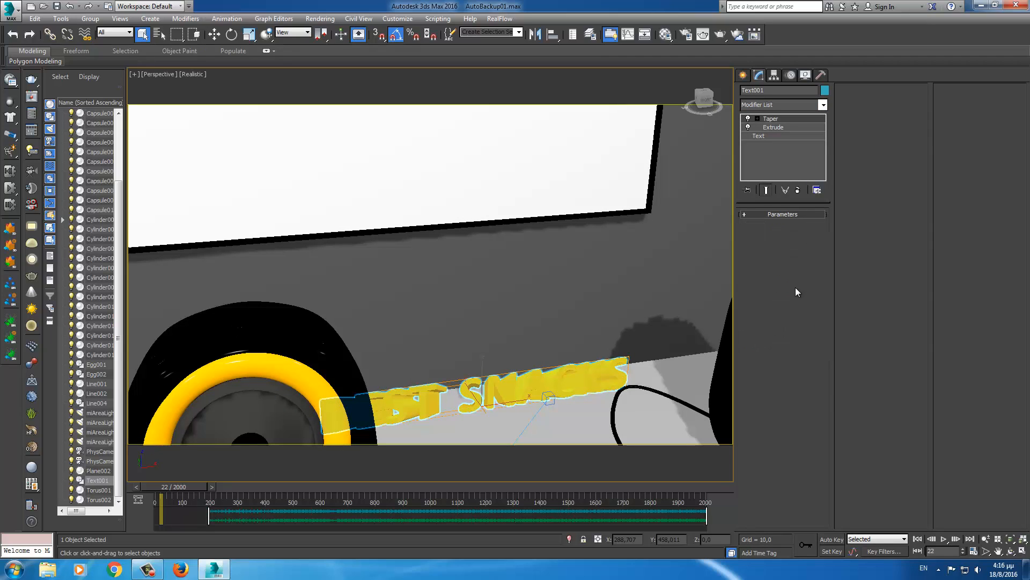
pyautogui.click(778, 118)
pyautogui.press('w')
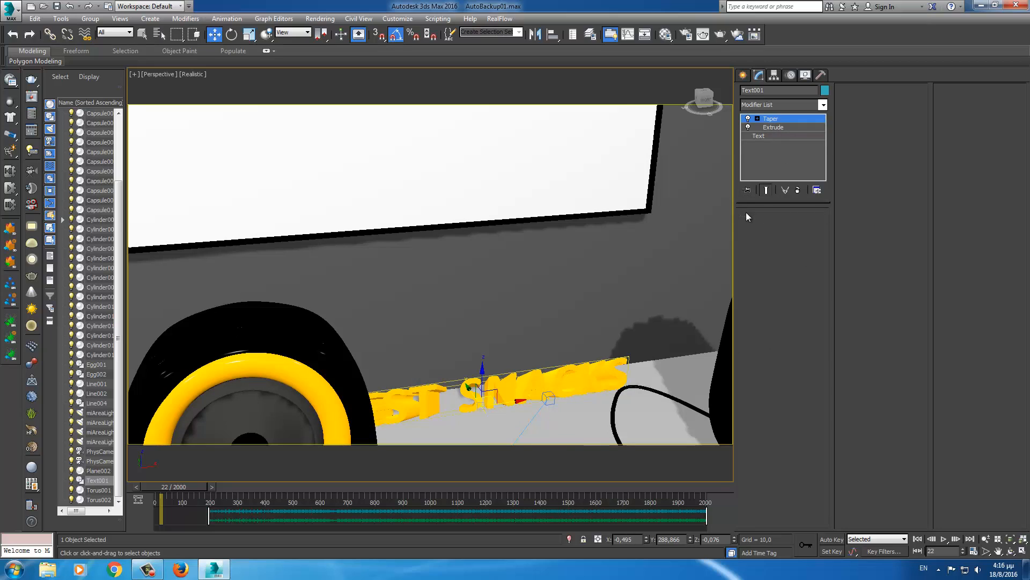
pyautogui.click(746, 213)
pyautogui.click(789, 274)
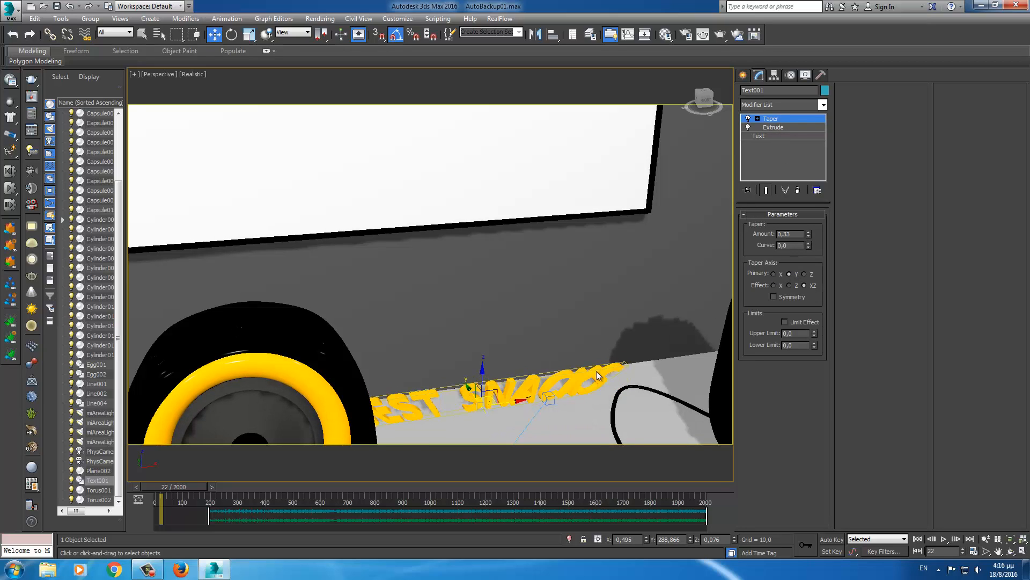
pyautogui.keyDown('alt'); pyautogui.moveTo(587, 383); pyautogui.dragTo(646, 340, button='middle'); pyautogui.keyUp('alt')
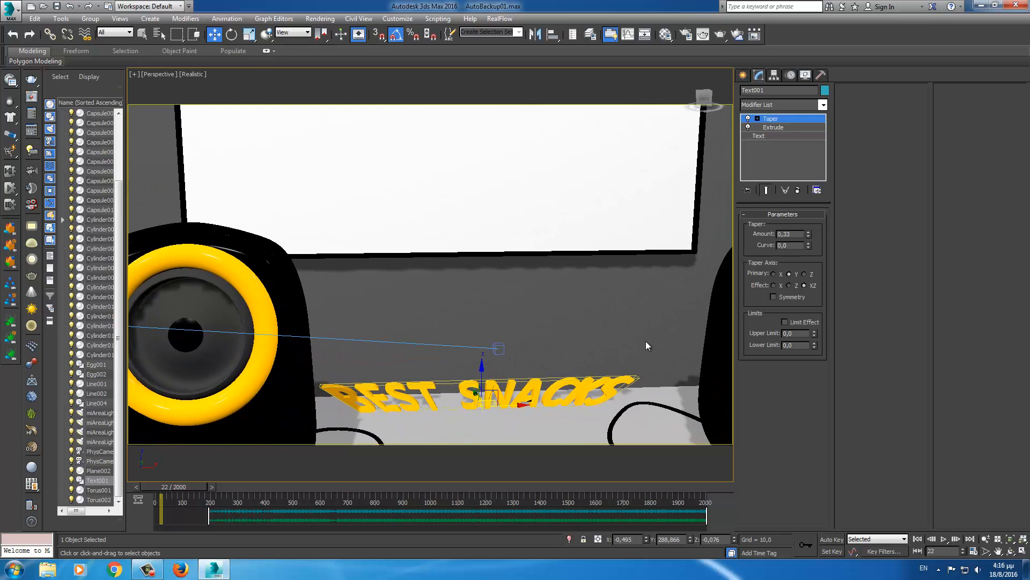
pyautogui.moveTo(808, 235)
pyautogui.mouseDown()
pyautogui.moveTo(804, 225)
pyautogui.moveTo(792, 245)
pyautogui.mouseUp()
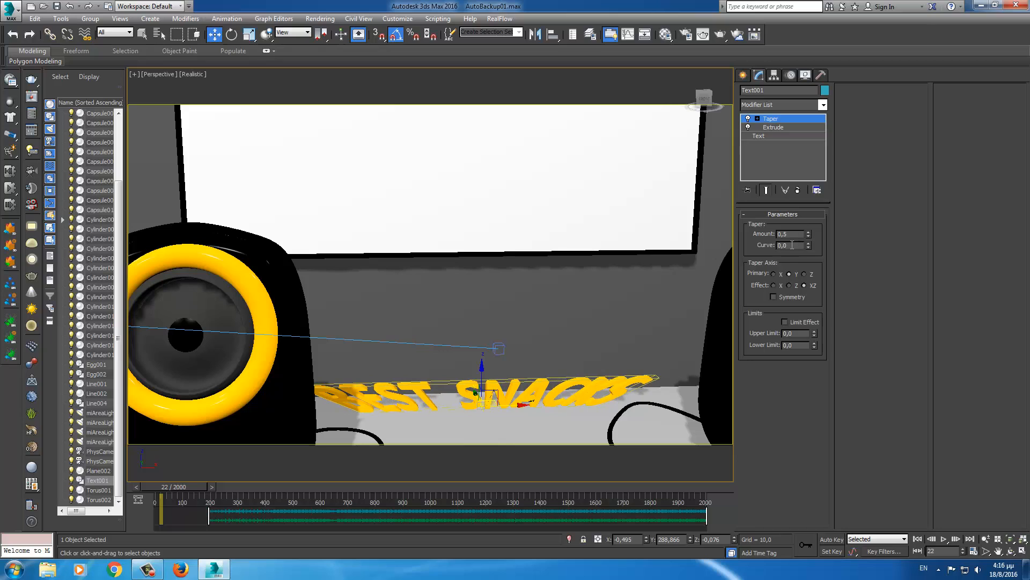
# - Try other taper axes and amounts, ending at Primary Y, Effect X, with Amount reset to 0
pyautogui.click(774, 273)
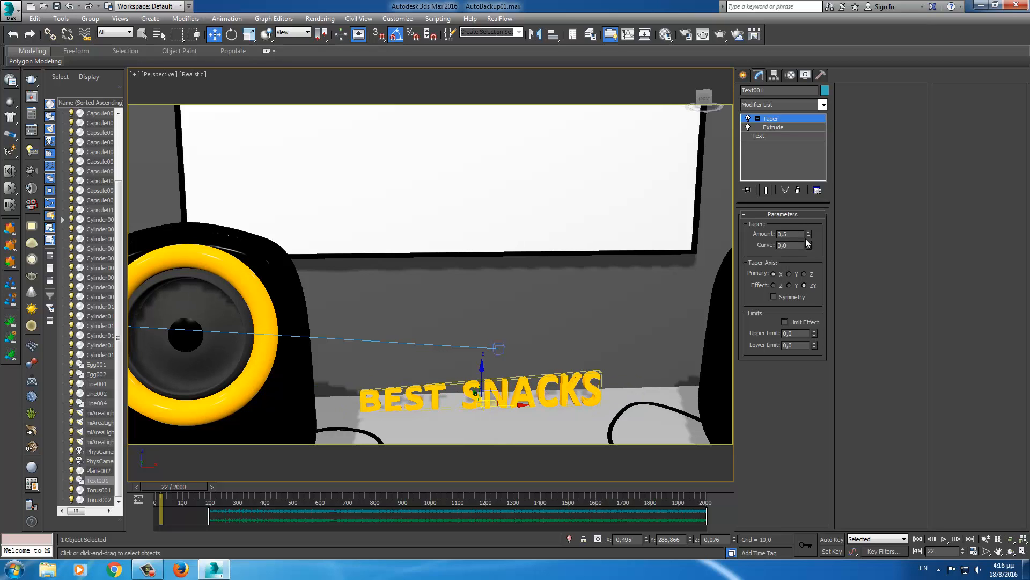
pyautogui.moveTo(808, 235)
pyautogui.mouseDown()
pyautogui.moveTo(800, 204)
pyautogui.moveTo(798, 249)
pyautogui.mouseUp()
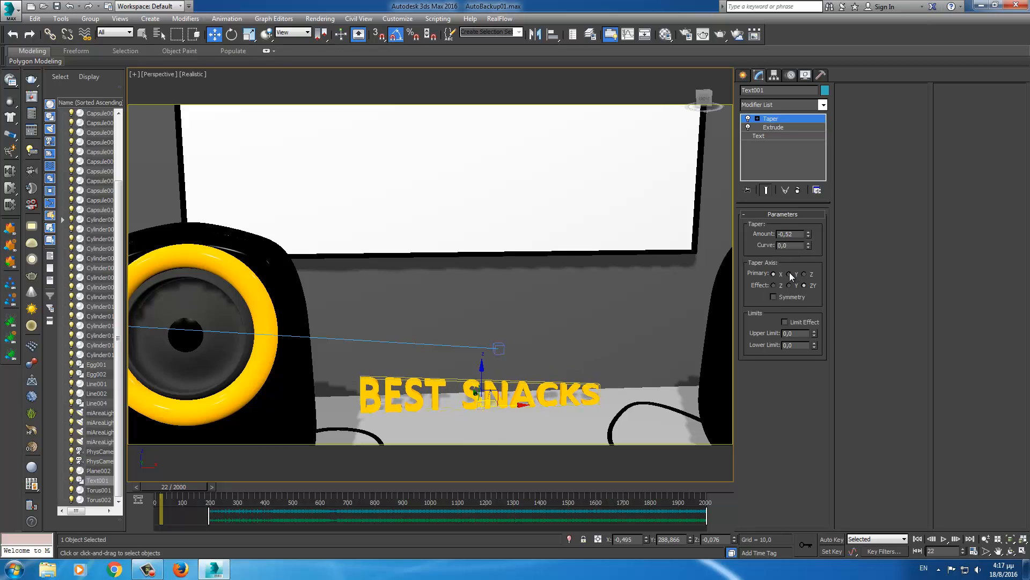
pyautogui.click(789, 274)
pyautogui.moveTo(809, 234); pyautogui.dragTo(801, 214)
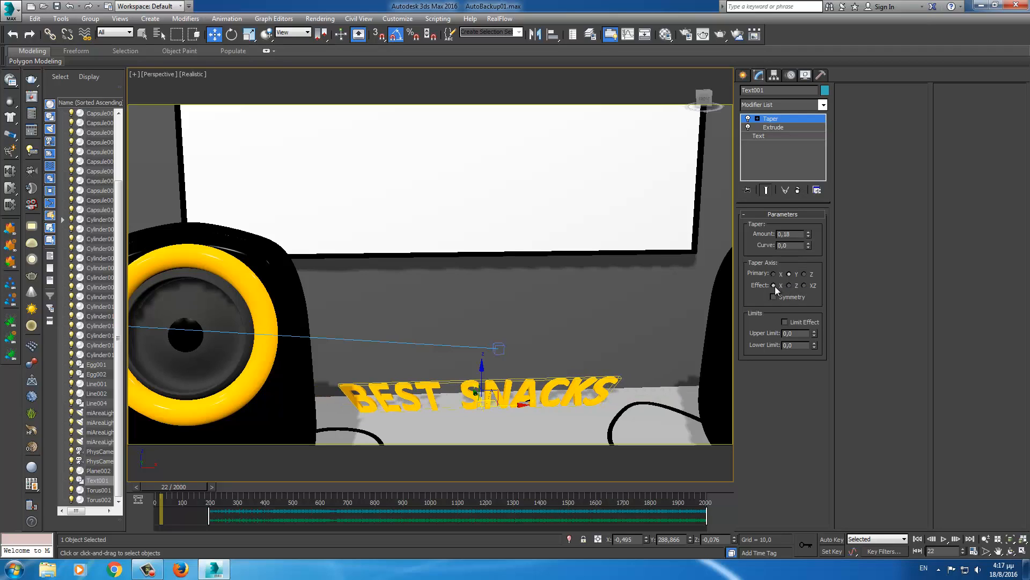
pyautogui.click(788, 285)
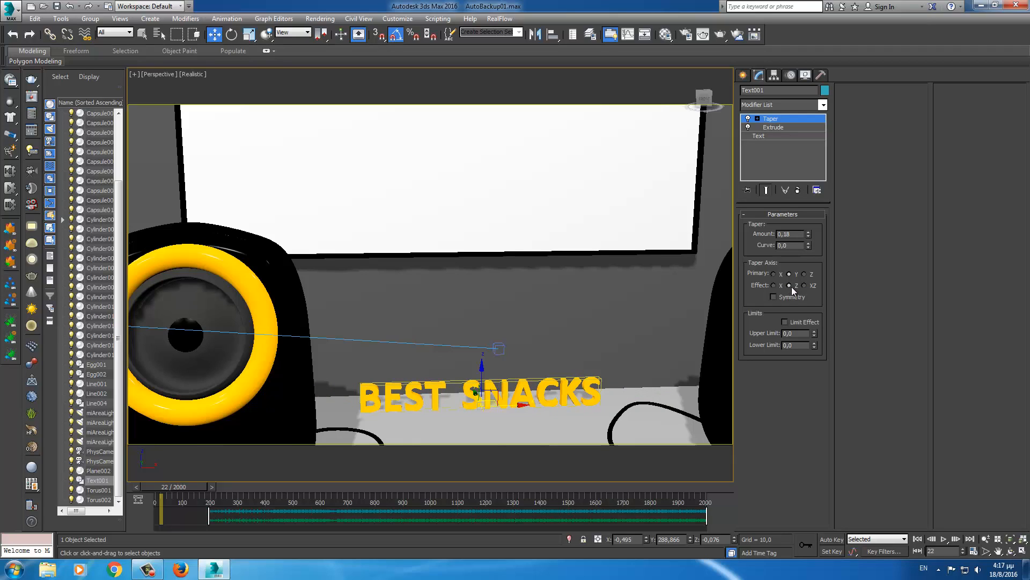
pyautogui.click(803, 285)
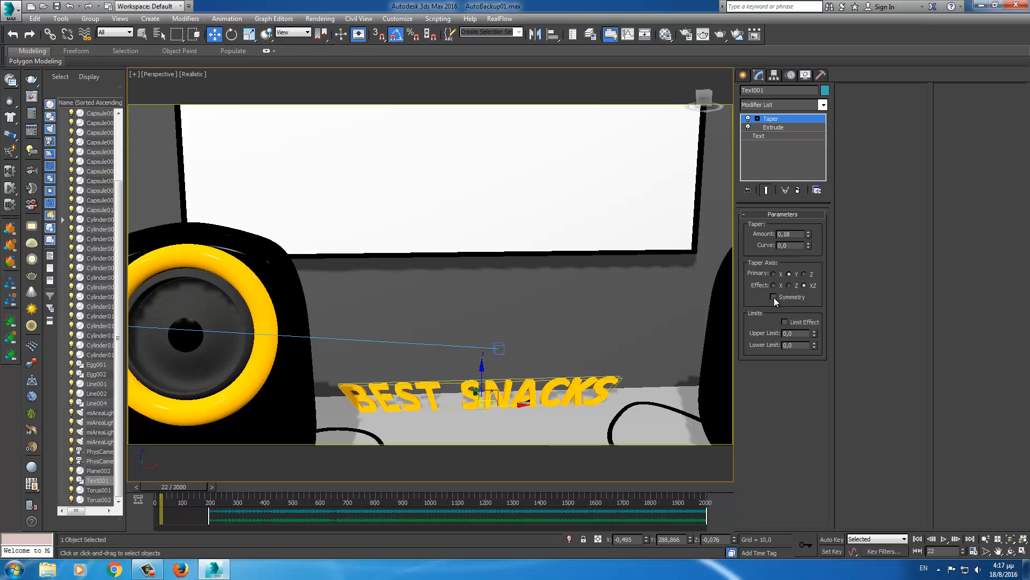
pyautogui.moveTo(808, 232); pyautogui.dragTo(791, 211)
pyautogui.click(790, 286)
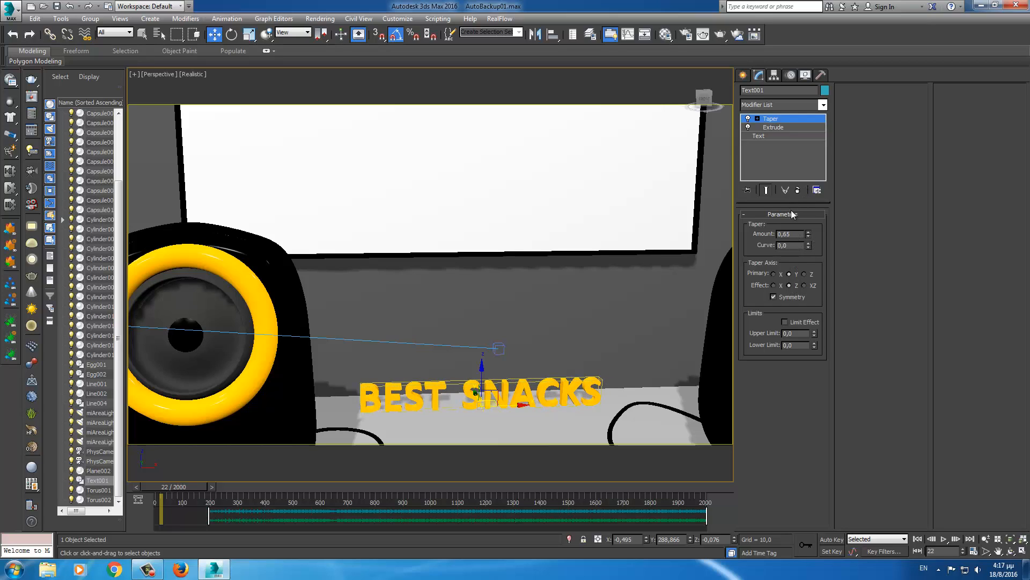
pyautogui.click(774, 285)
pyautogui.moveTo(808, 234); pyautogui.dragTo(807, 278)
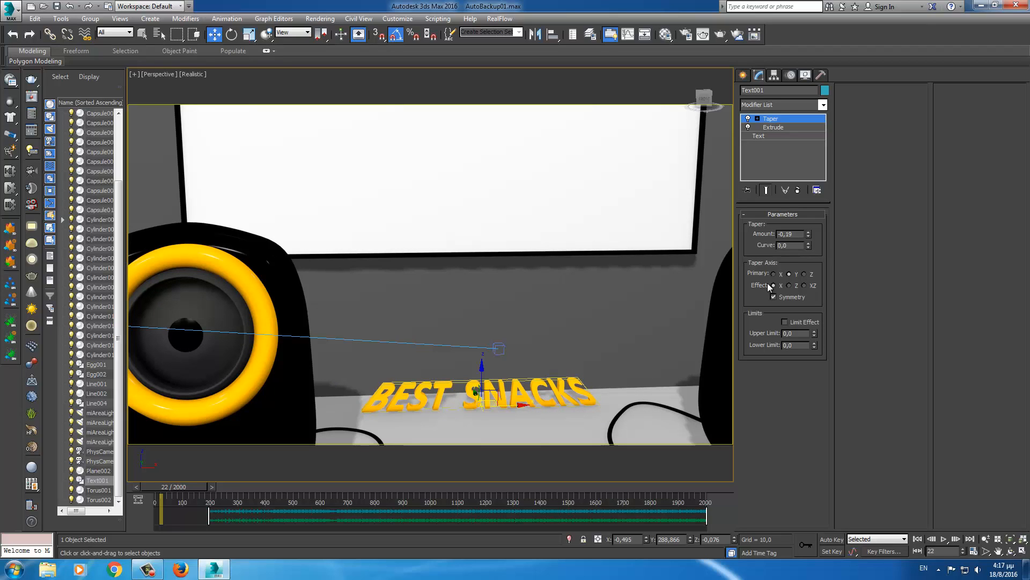
pyautogui.rightClick(809, 237)
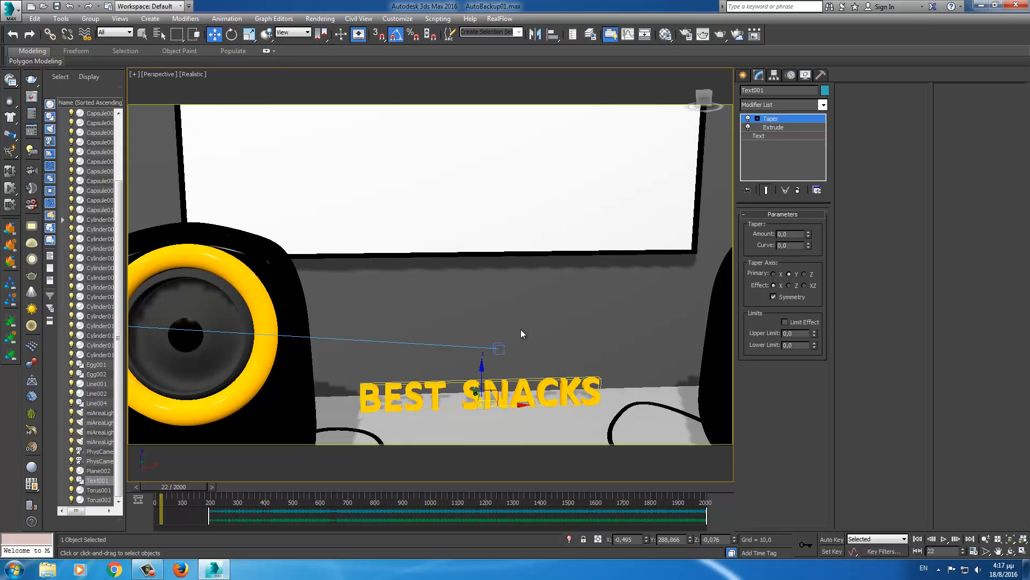
# - Assign an AudioFloat controller to the text's Taper Amount track in the Curve Editor
pyautogui.rightClick(428, 380)
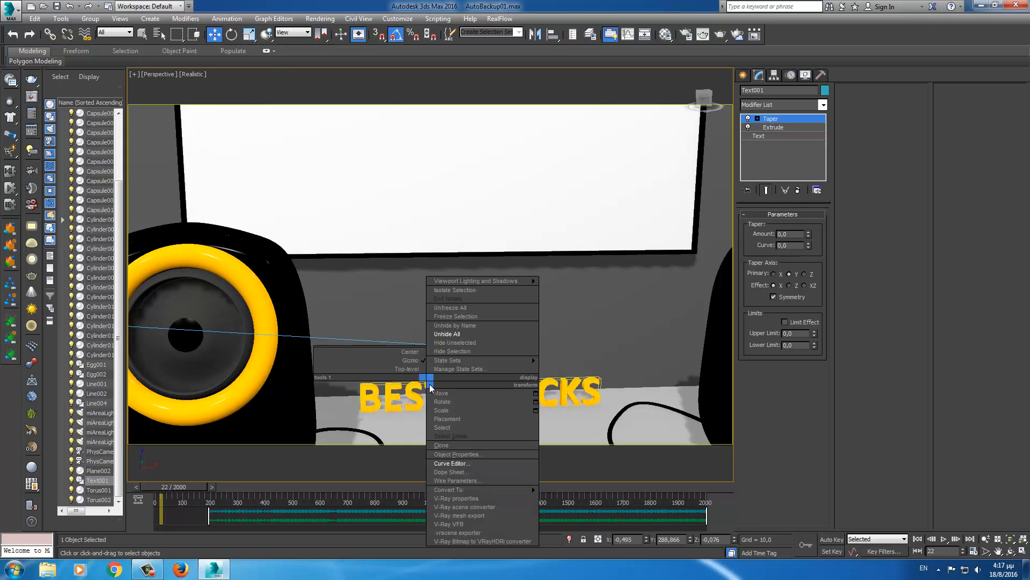
pyautogui.click(453, 463)
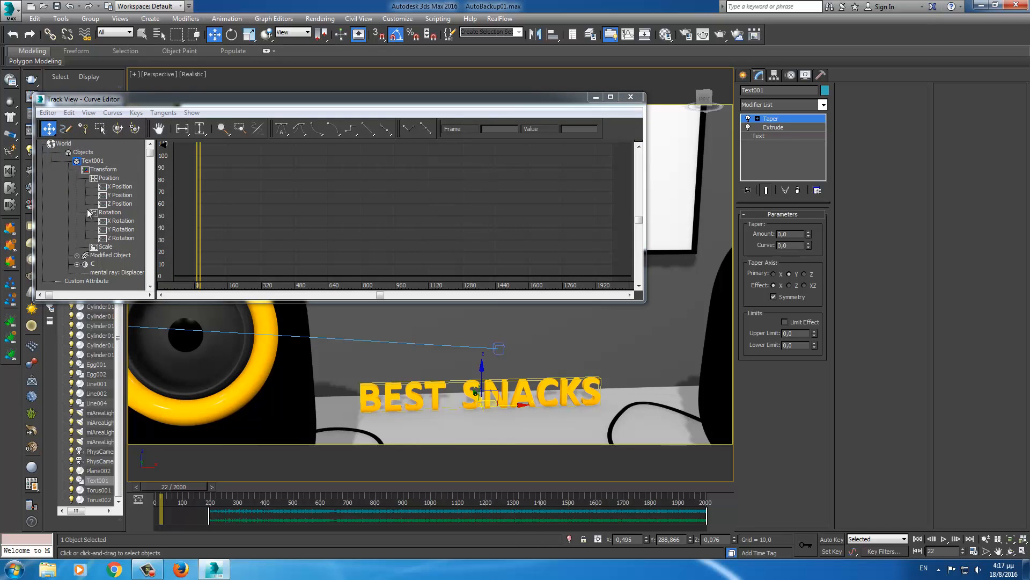
pyautogui.click(77, 255)
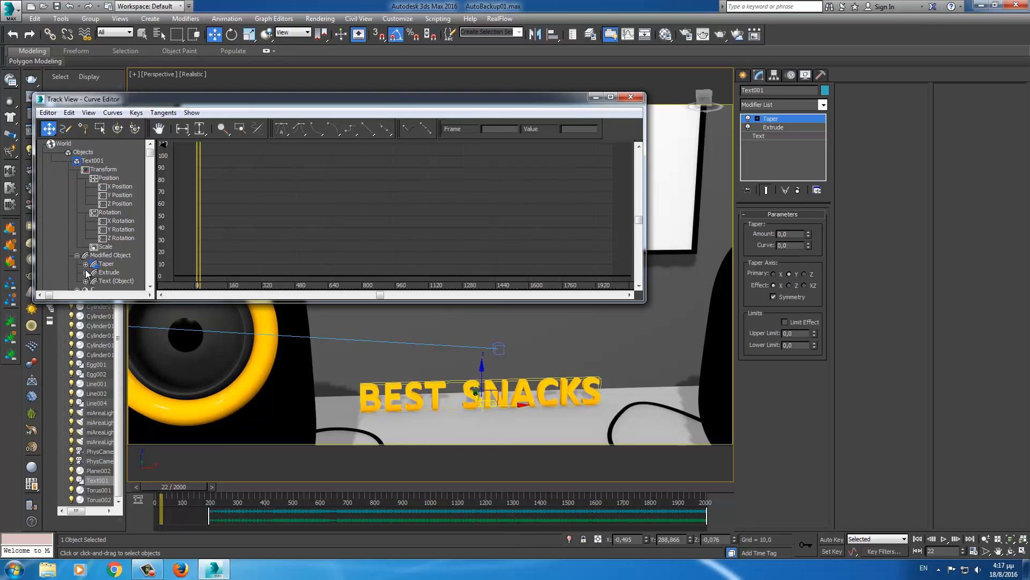
pyautogui.click(85, 263)
pyautogui.scroll(-4, 59, 221)
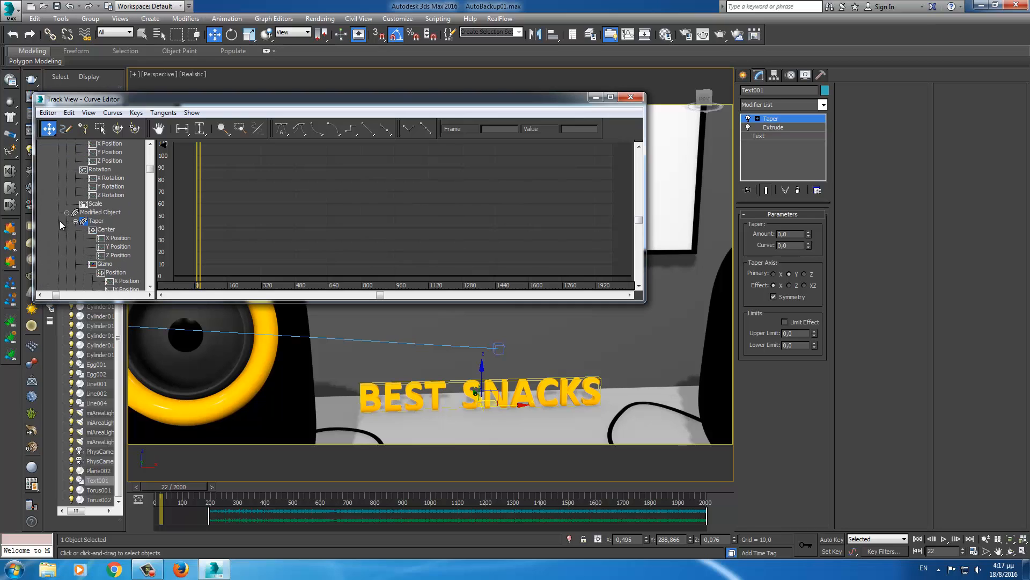
pyautogui.scroll(-6, 70, 214)
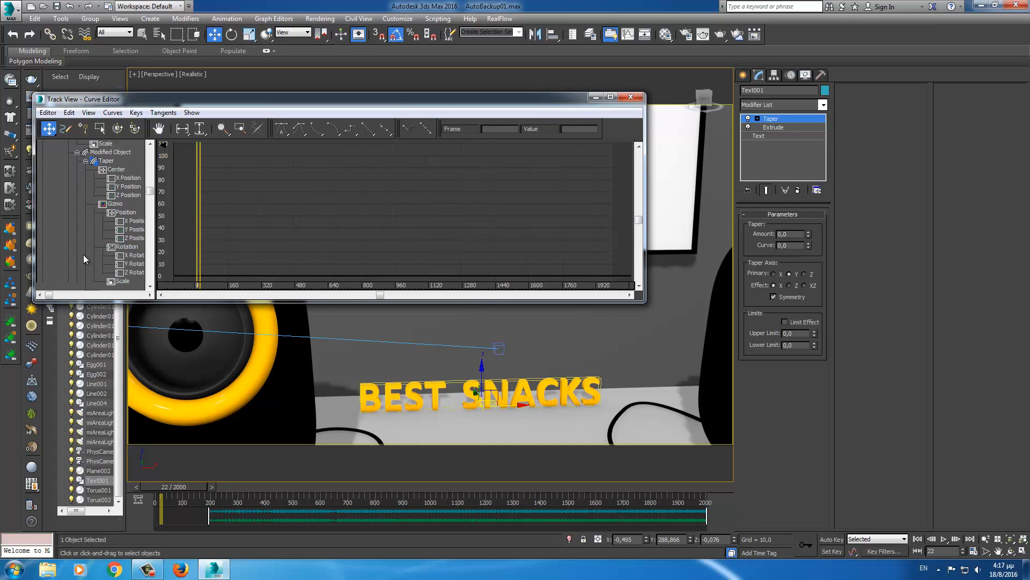
pyautogui.click(107, 230)
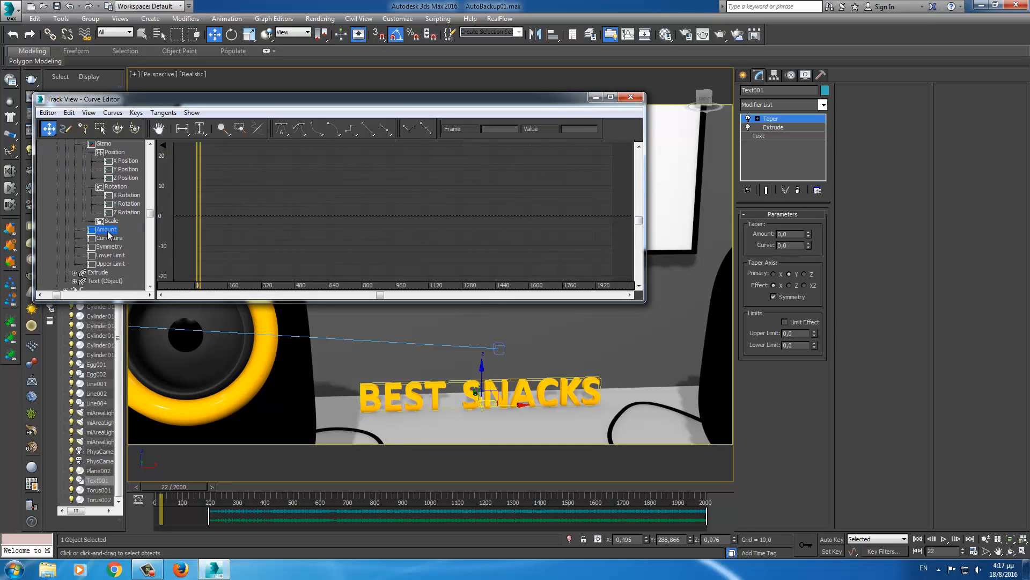
pyautogui.rightClick(108, 233)
pyautogui.click(130, 247)
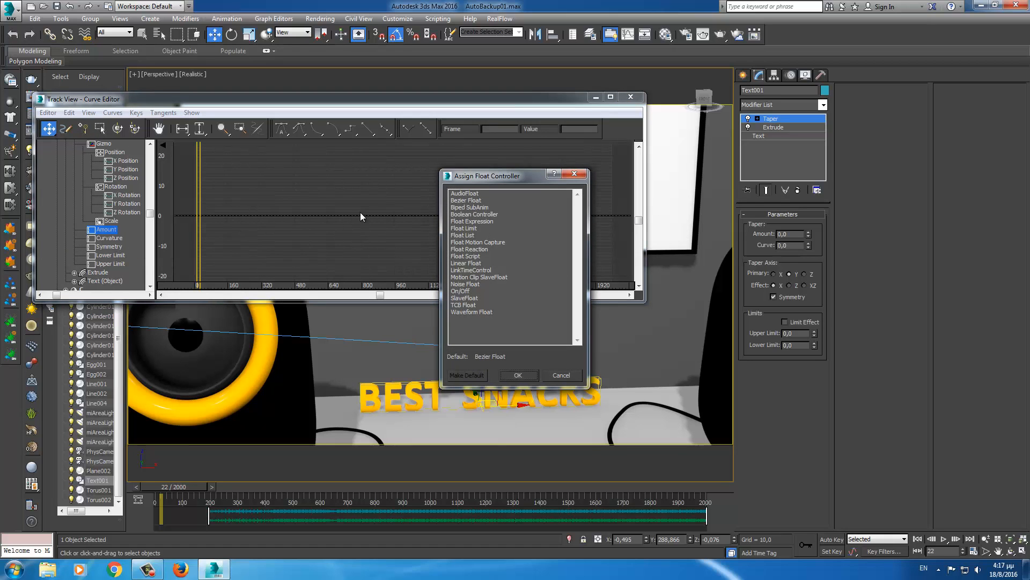
pyautogui.click(463, 193)
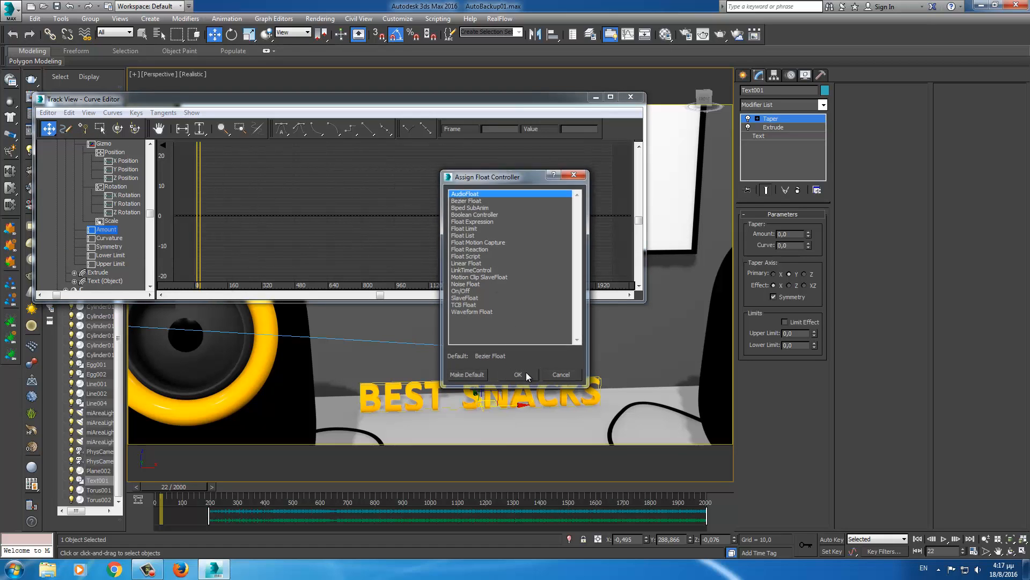
pyautogui.click(517, 375)
pyautogui.click(76, 179)
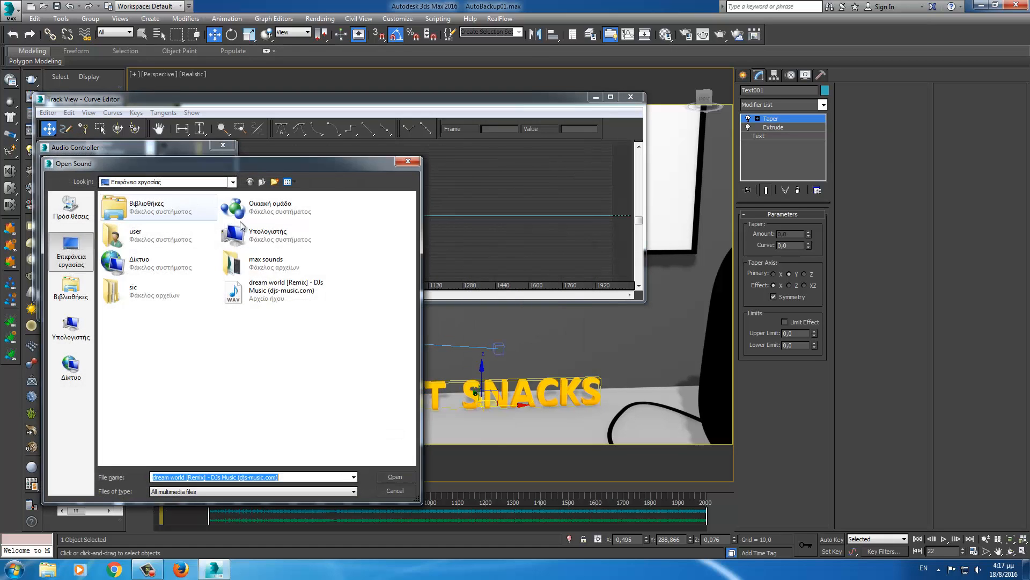
# - Load the 'dream world (Remix)' sound and test a 0,24 taper maximum while scrubbing
pyautogui.click(278, 290)
pyautogui.click(395, 477)
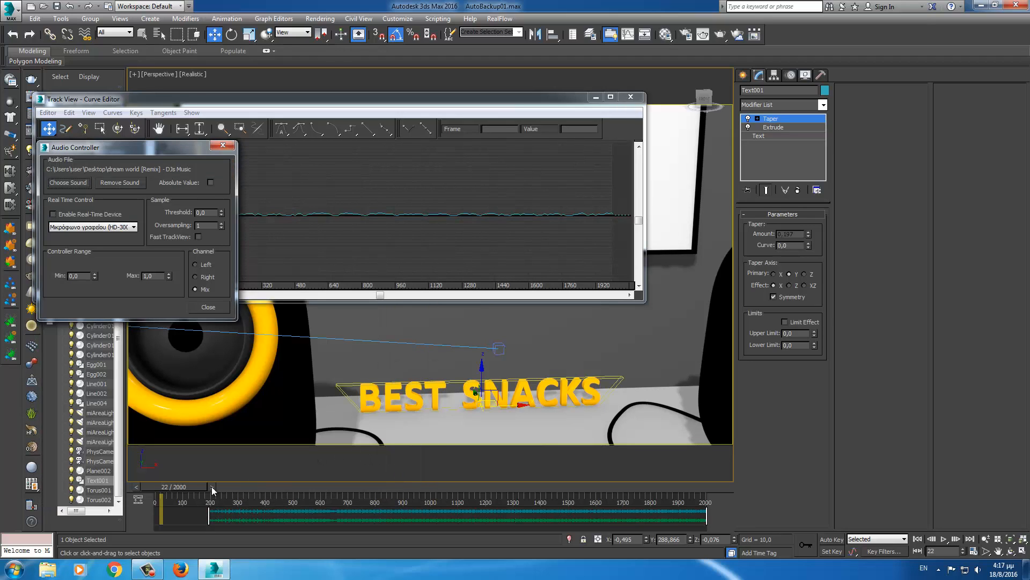
pyautogui.moveTo(198, 487); pyautogui.dragTo(217, 451)
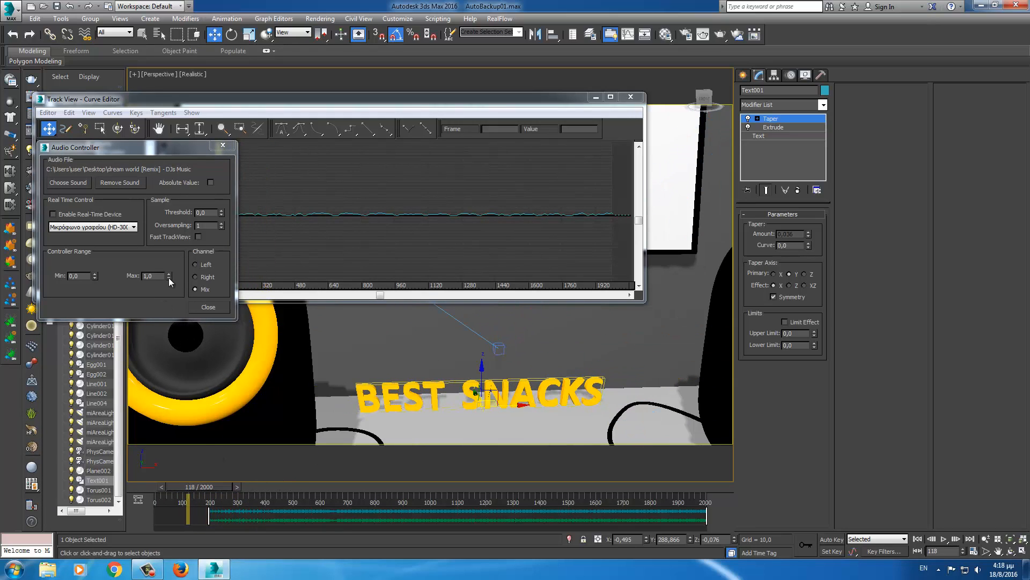
pyautogui.moveTo(169, 278); pyautogui.dragTo(169, 315)
pyautogui.moveTo(221, 486); pyautogui.dragTo(279, 488)
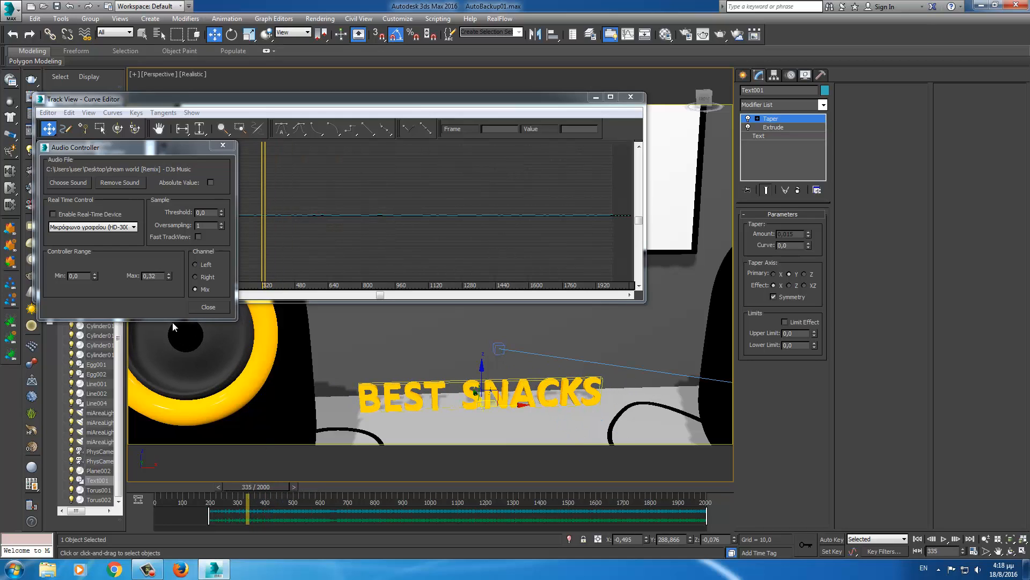
pyautogui.click(169, 278)
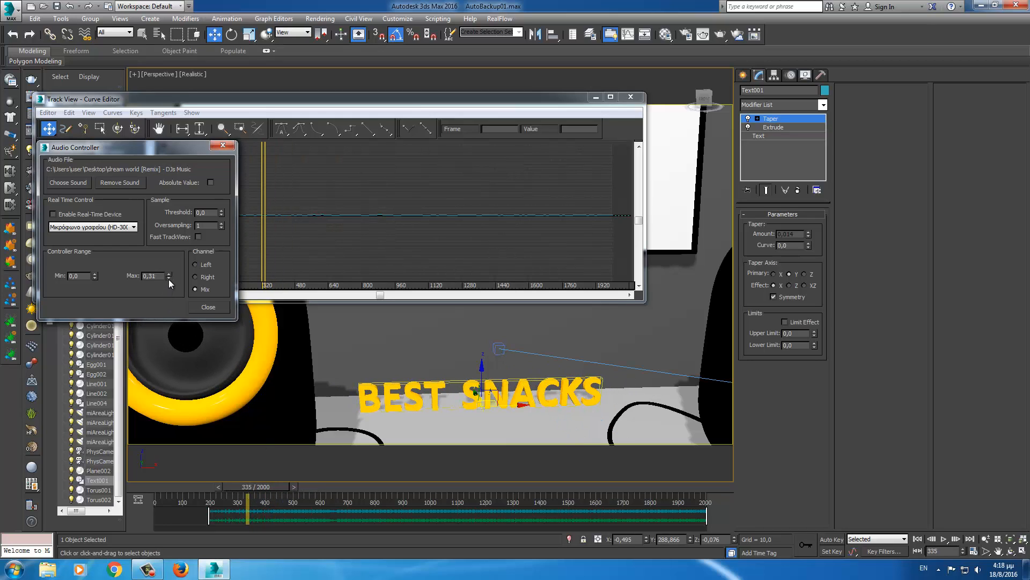
pyautogui.moveTo(278, 486); pyautogui.dragTo(331, 479)
# - Play the animation, set oversampling to 34 and Max to 0,34, then close the controller
pyautogui.press('w')
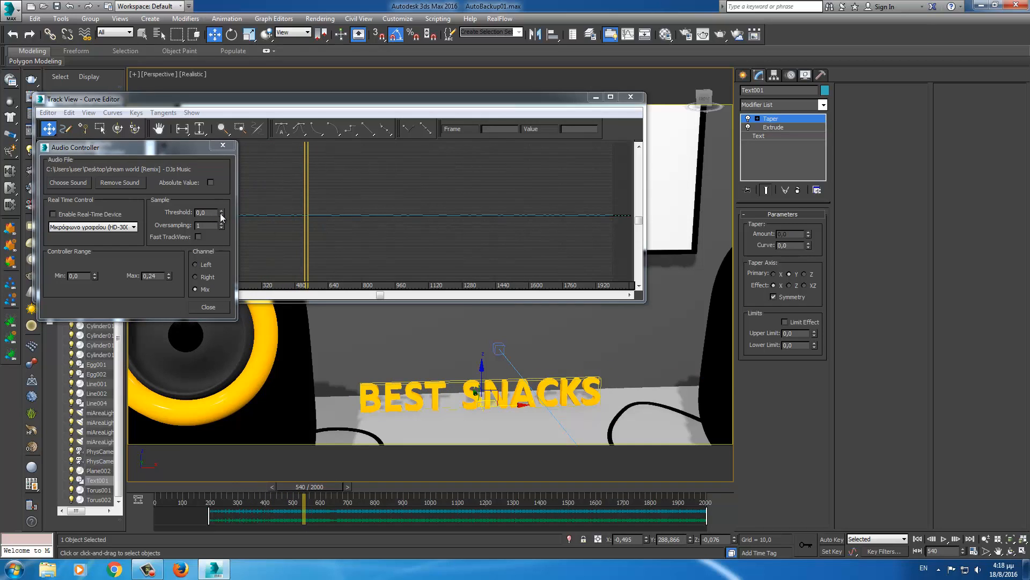
pyautogui.moveTo(221, 214); pyautogui.dragTo(221, 220)
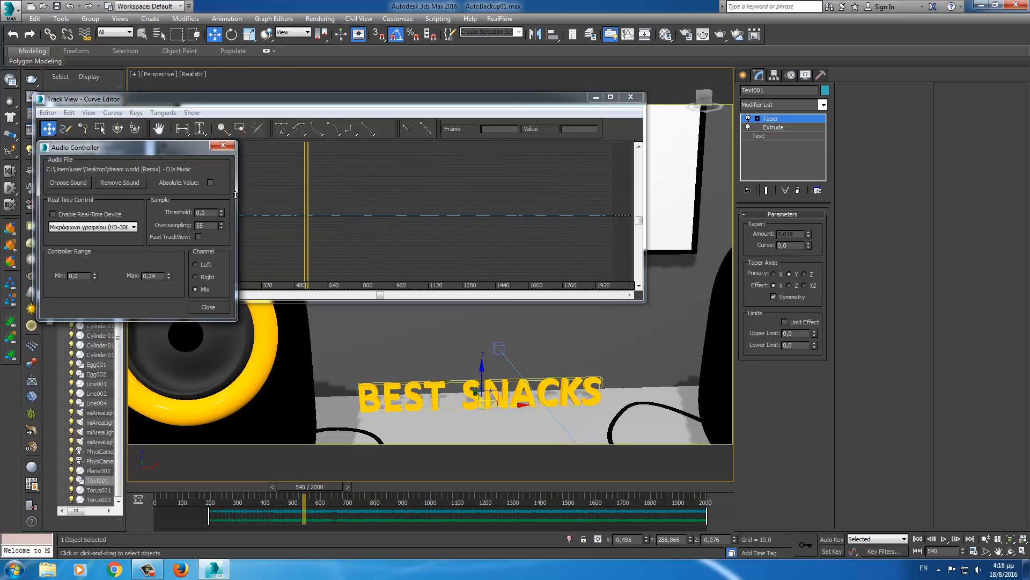
pyautogui.moveTo(330, 485); pyautogui.dragTo(257, 514)
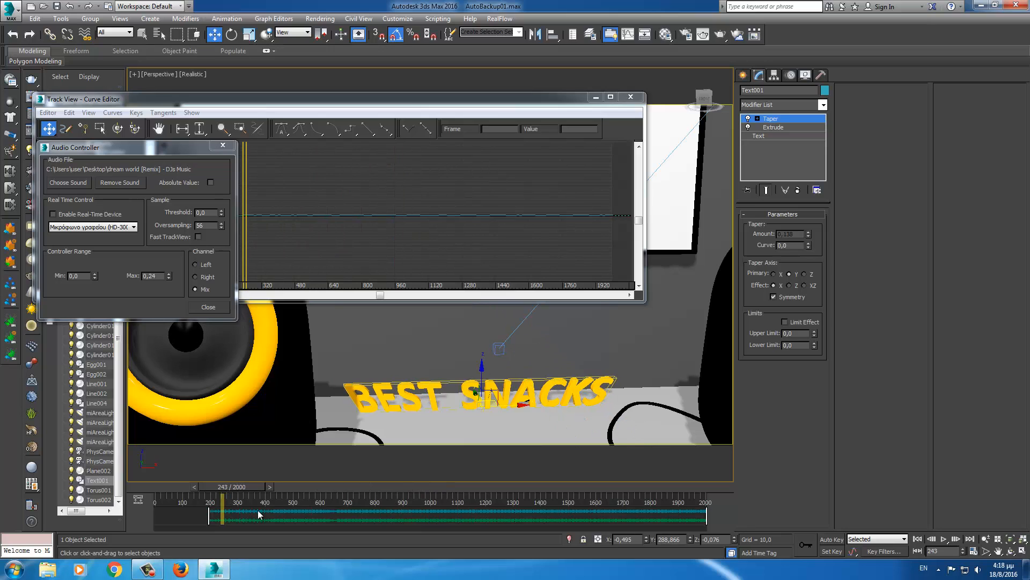
pyautogui.press('/')
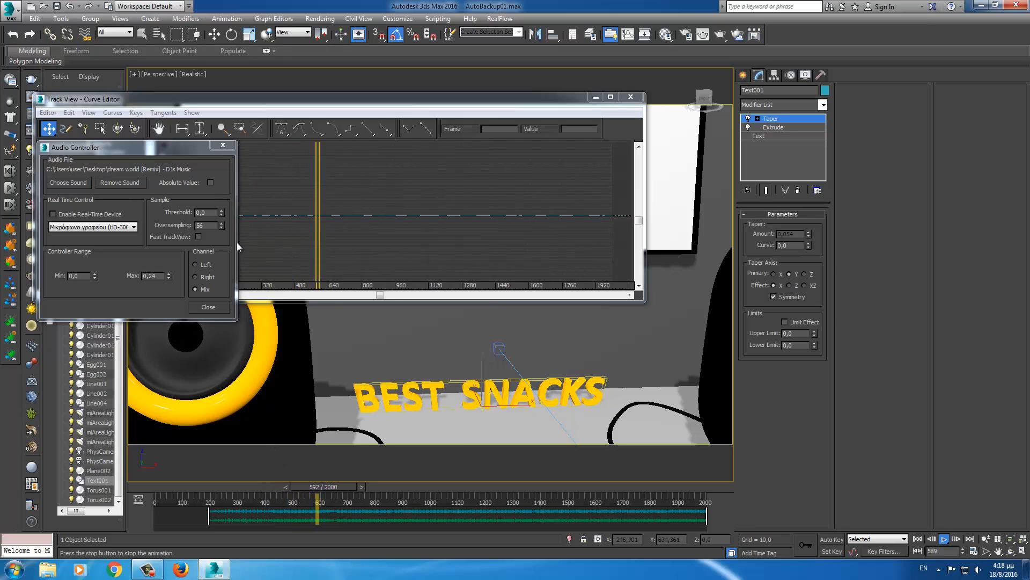
pyautogui.moveTo(221, 227); pyautogui.dragTo(216, 259)
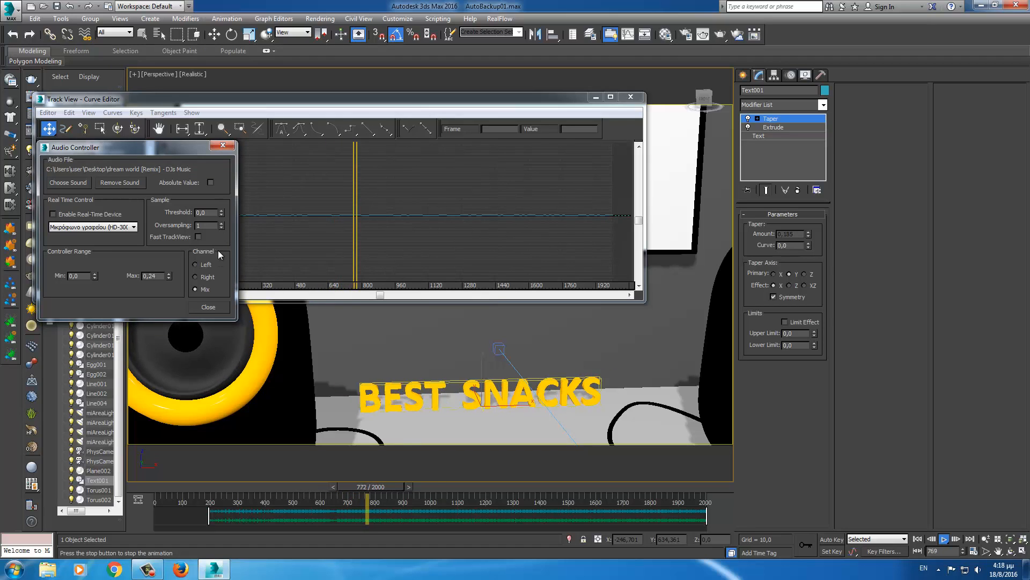
pyautogui.moveTo(221, 226); pyautogui.dragTo(219, 175)
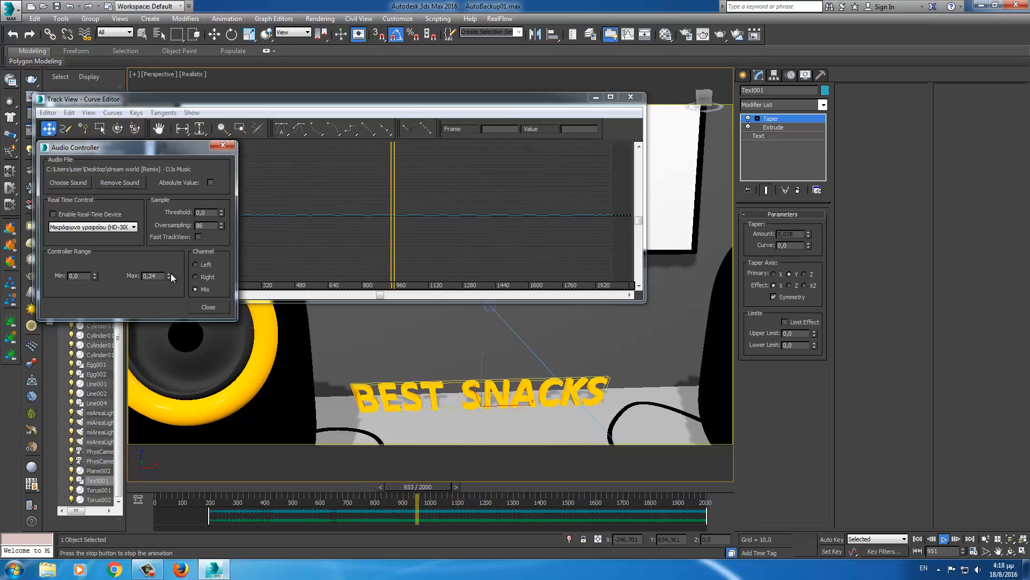
pyautogui.moveTo(169, 272); pyautogui.dragTo(170, 269)
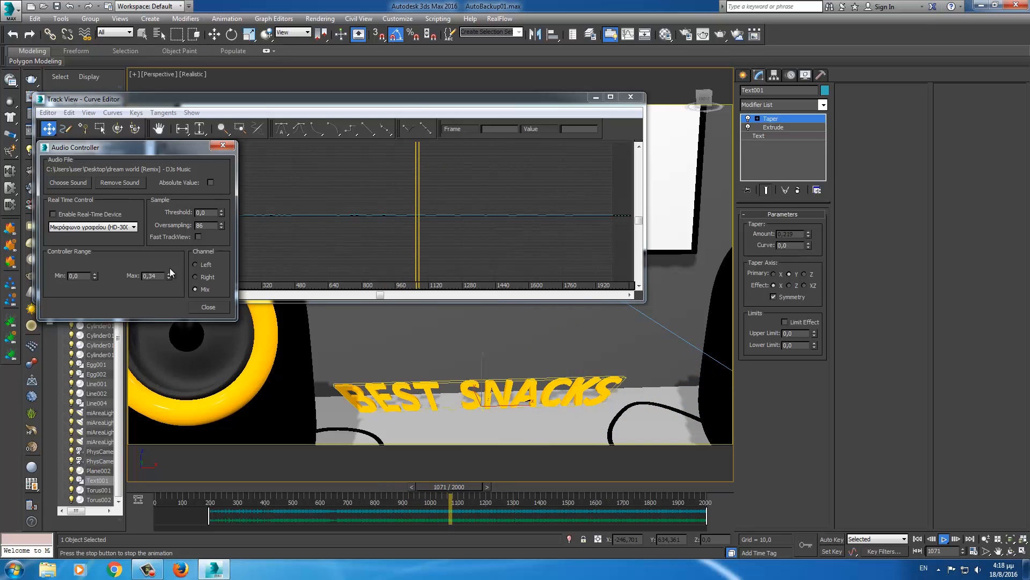
pyautogui.click(205, 305)
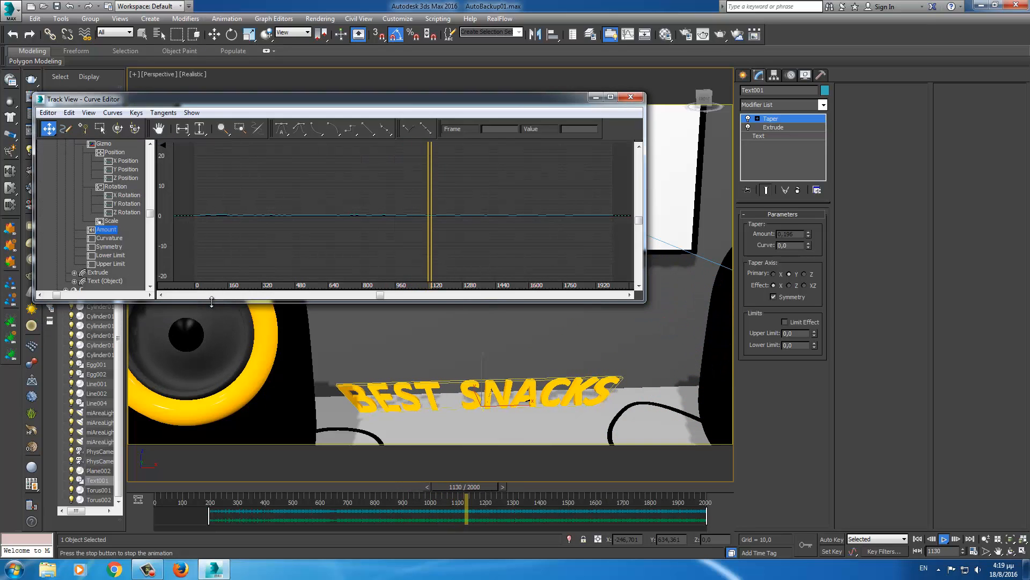
# - Stop playback and apply a Multiplier Curve to the taper Amount track, maximizing the editor
pyautogui.click(917, 539)
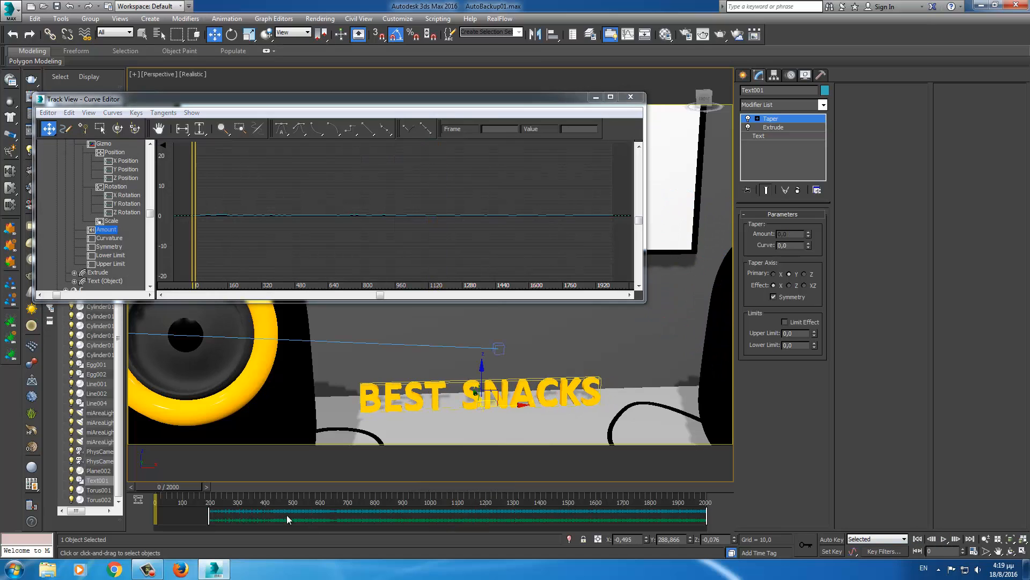
pyautogui.moveTo(181, 488)
pyautogui.mouseDown()
pyautogui.moveTo(220, 489)
pyautogui.moveTo(181, 488)
pyautogui.mouseUp()
pyautogui.click(106, 232)
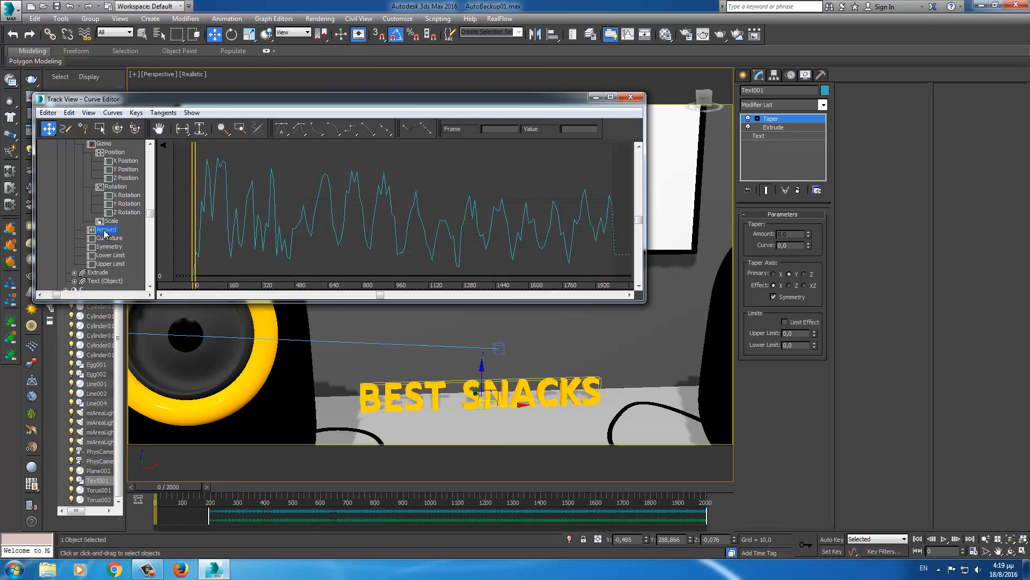
pyautogui.click(112, 113)
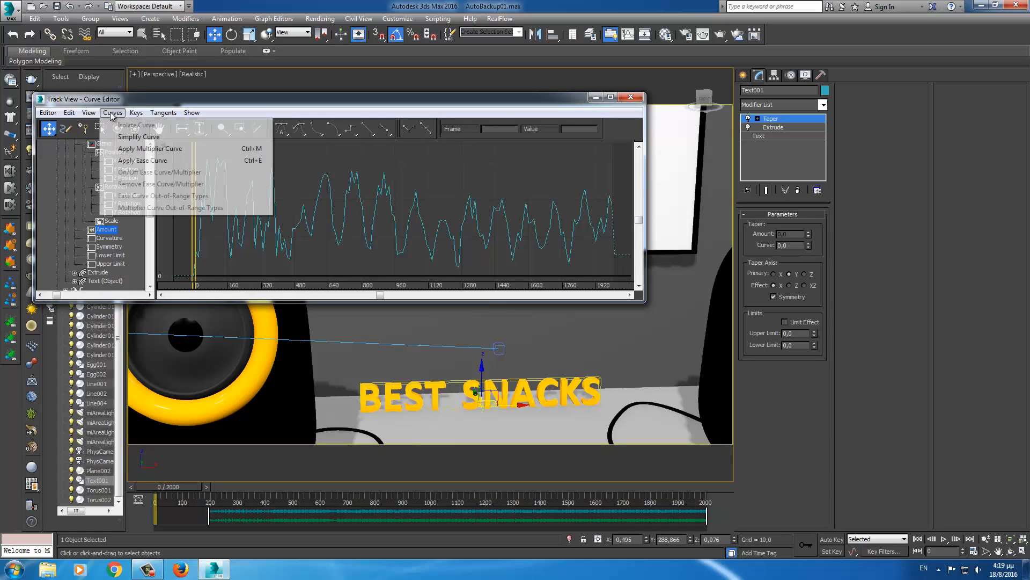
pyautogui.click(140, 146)
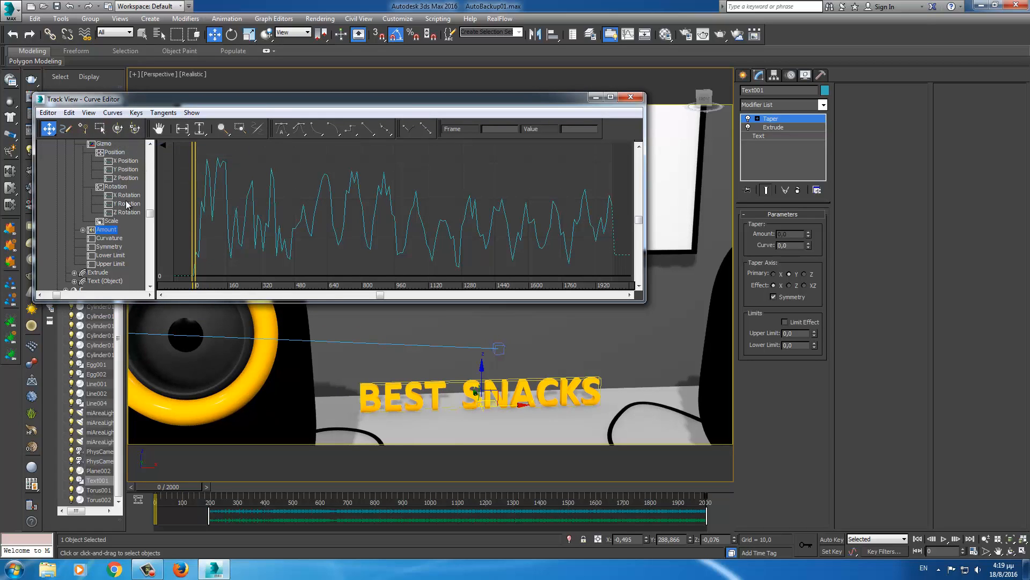
pyautogui.click(83, 230)
pyautogui.click(114, 238)
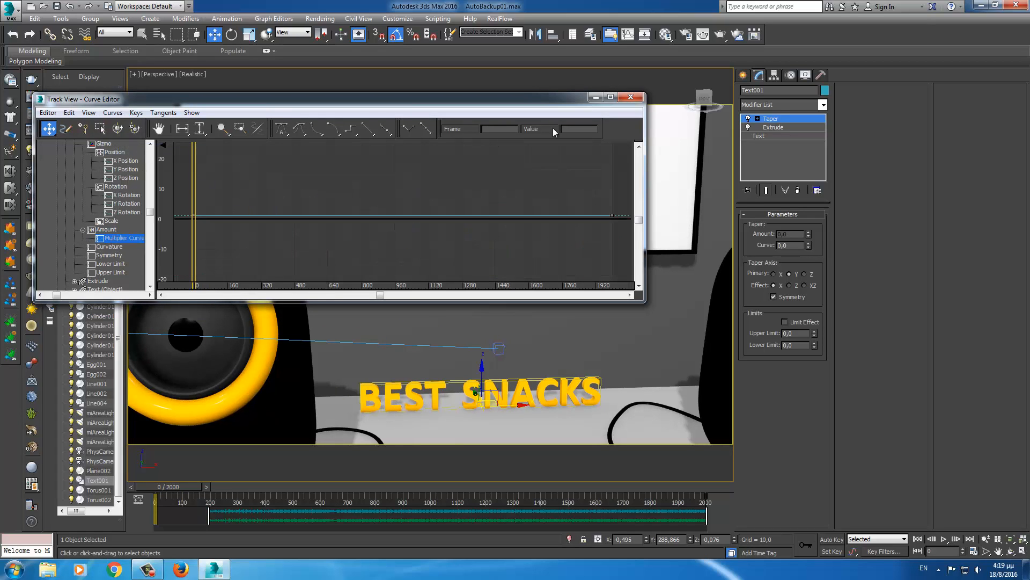
pyautogui.click(610, 97)
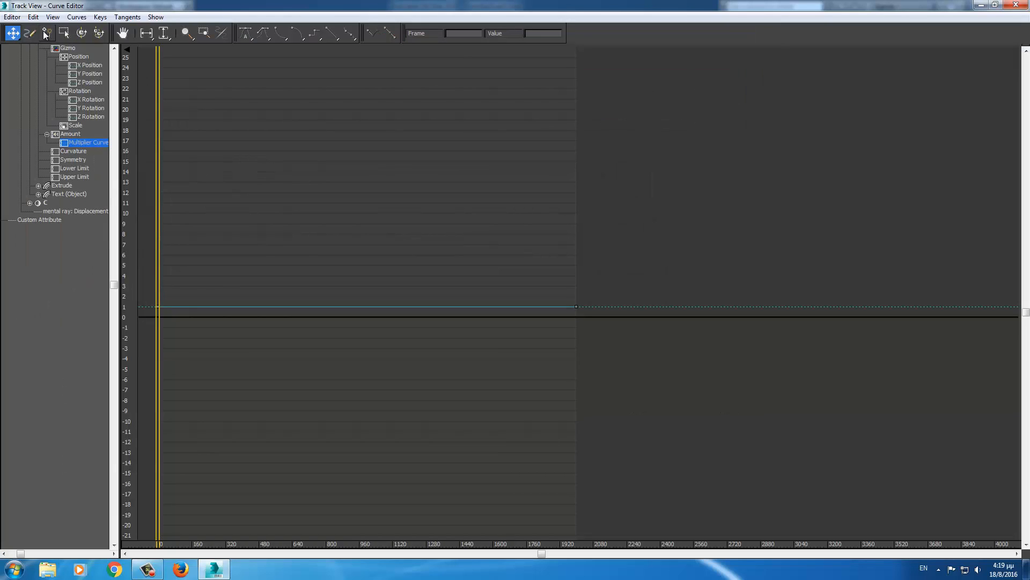
# - Add a multiplier key at frame 200, move the first key to frame 190, value 0, then close
pyautogui.click(220, 307)
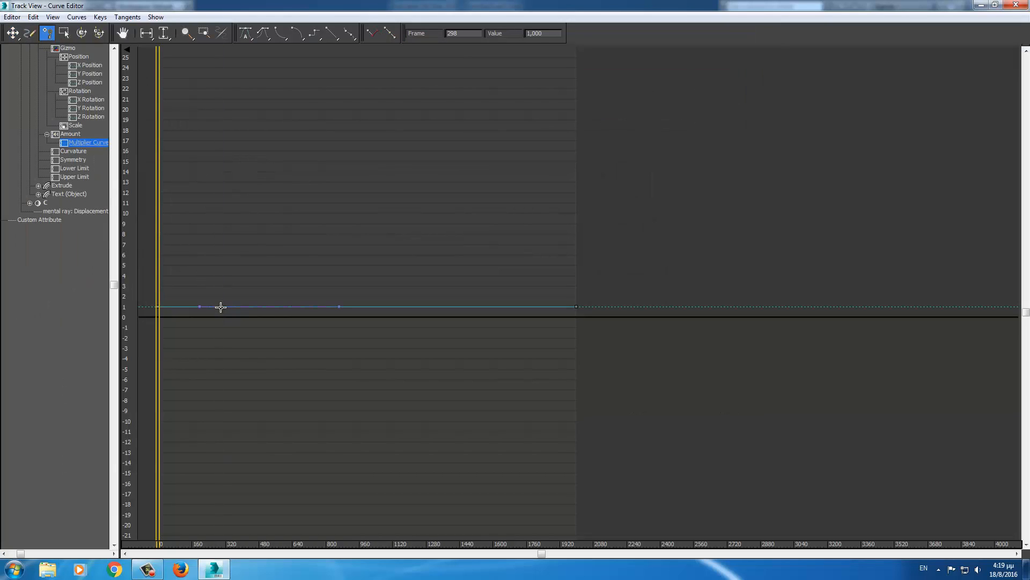
pyautogui.click(13, 34)
pyautogui.write('200')
pyautogui.press('Return')
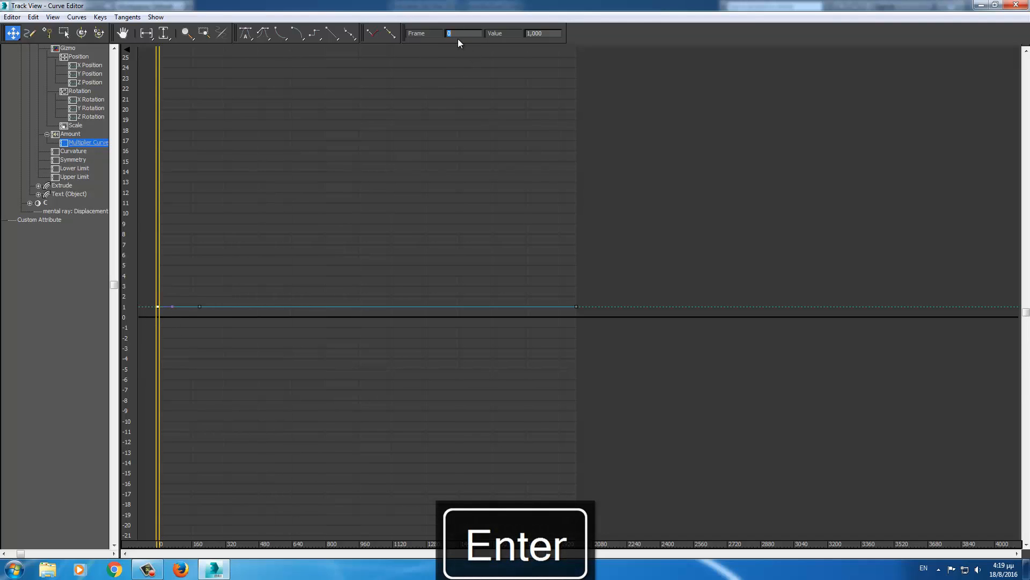
pyautogui.write('19')
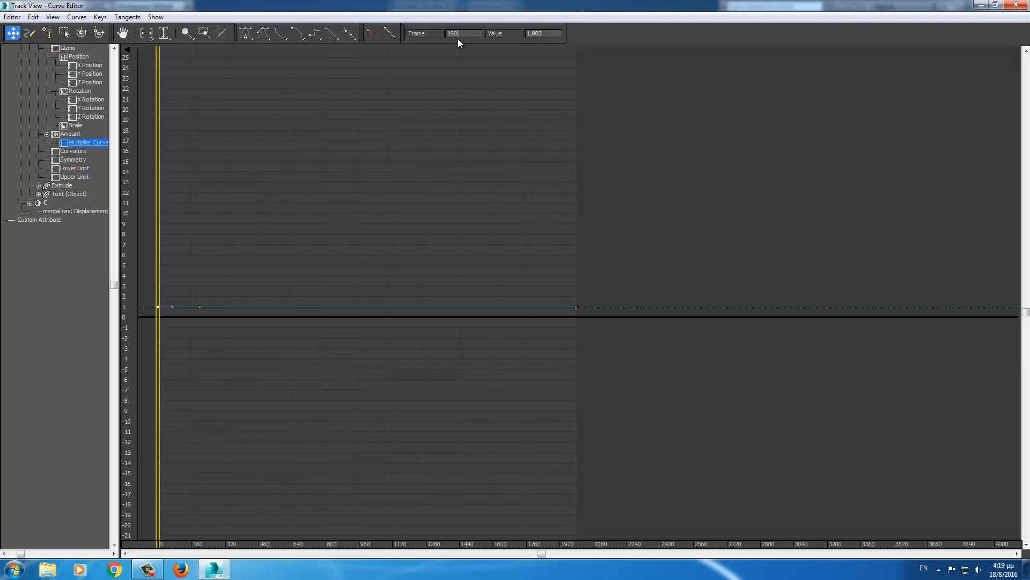
pyautogui.press('Return')
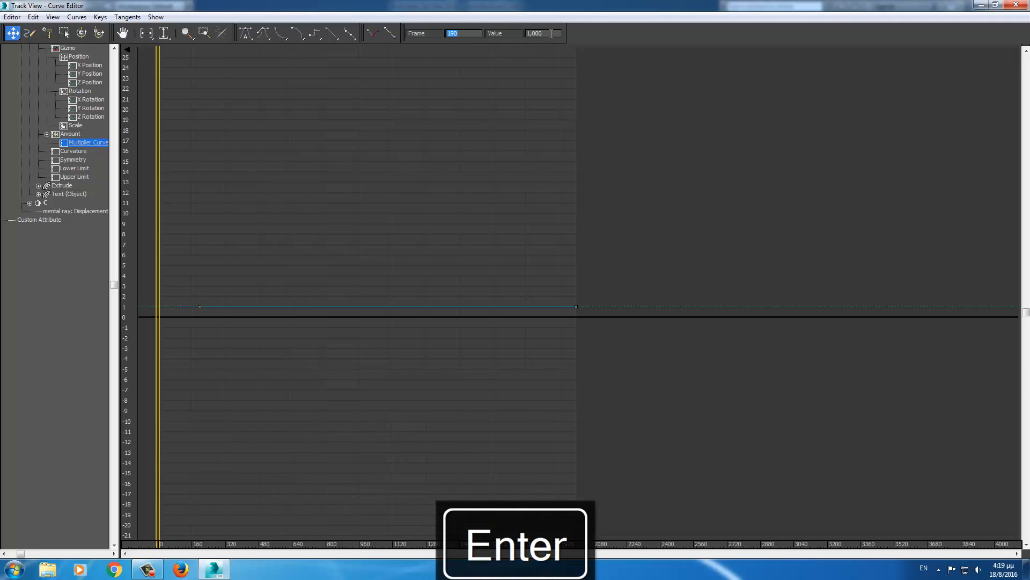
pyautogui.click(551, 33)
pyautogui.write('0')
pyautogui.press('Return')
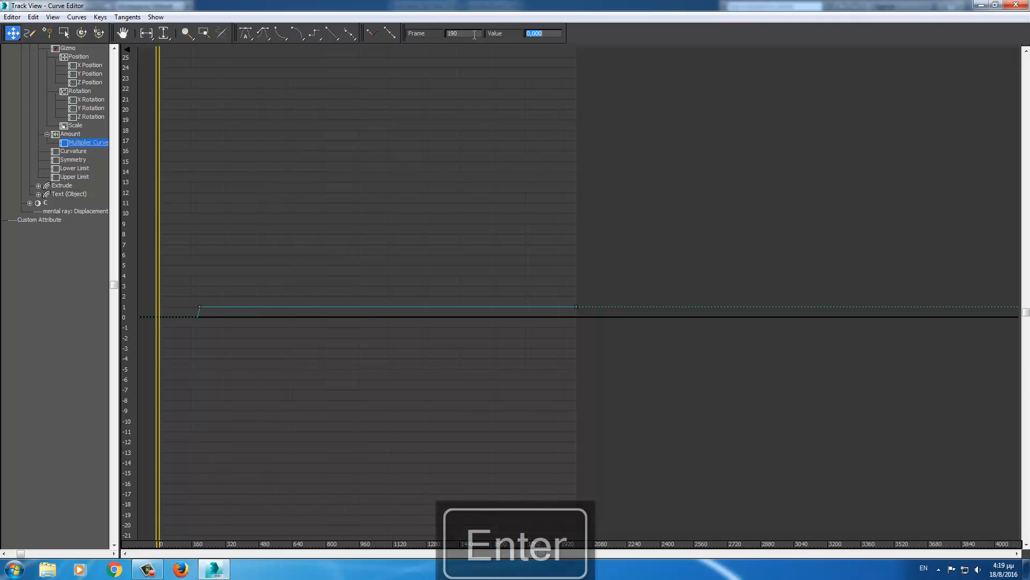
pyautogui.click(1017, 5)
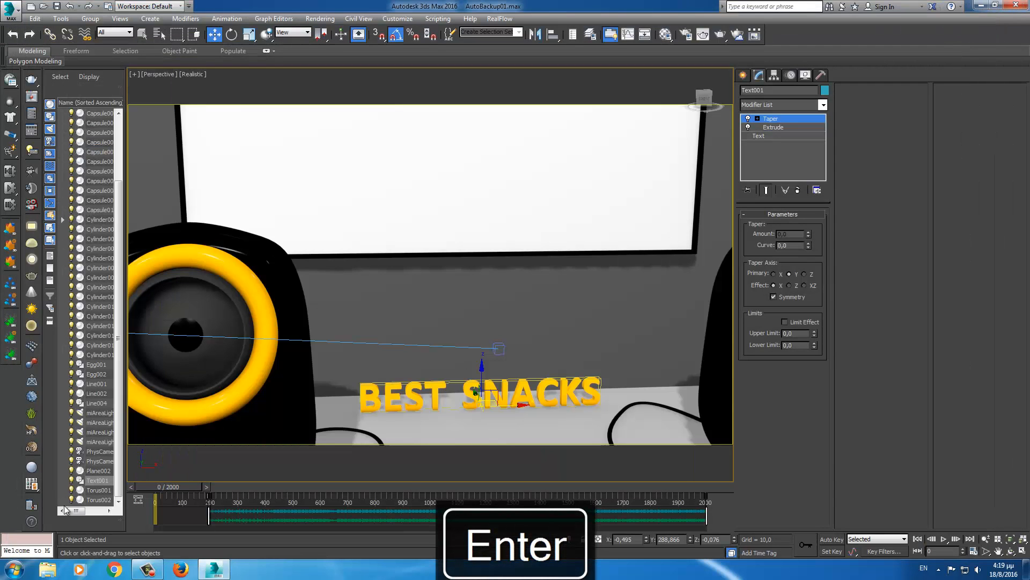
# - Scrub to frame 229 and switch the viewport to look through PhysCamera001
pyautogui.moveTo(187, 487)
pyautogui.mouseDown()
pyautogui.moveTo(269, 481)
pyautogui.moveTo(177, 474)
pyautogui.mouseUp()
pyautogui.scroll(-5, 378, 389)
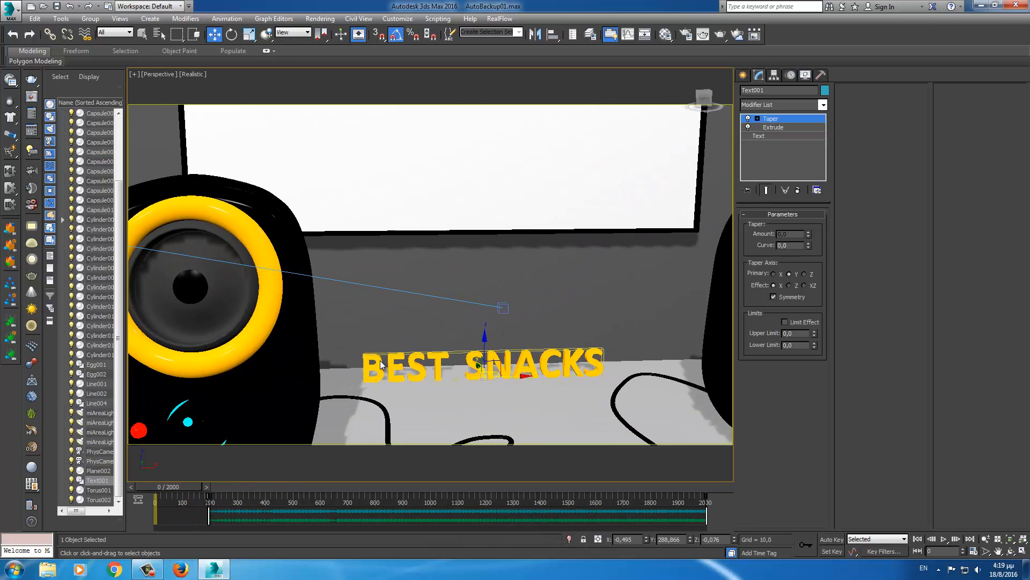
pyautogui.click(160, 73)
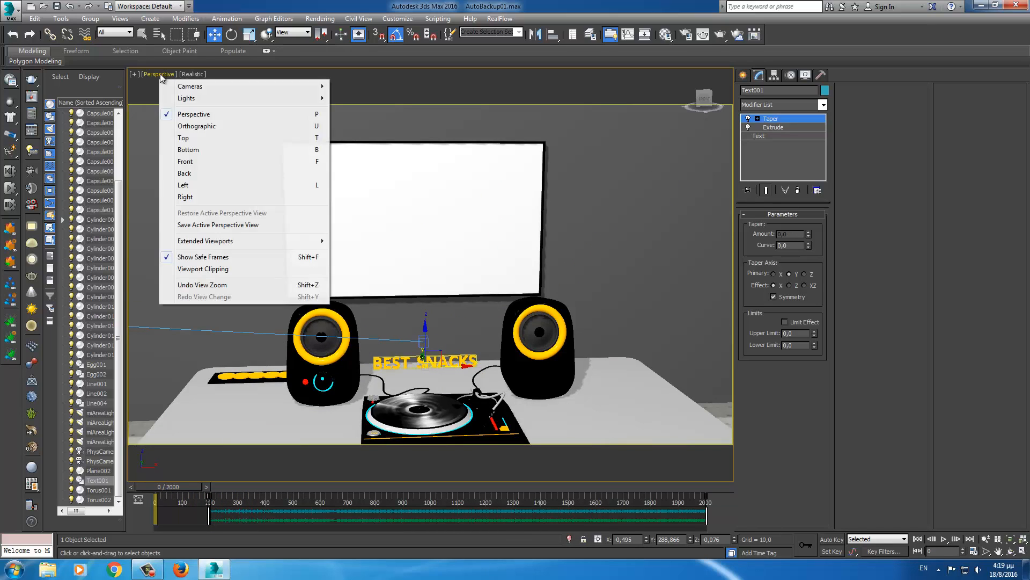
pyautogui.moveTo(214, 88)
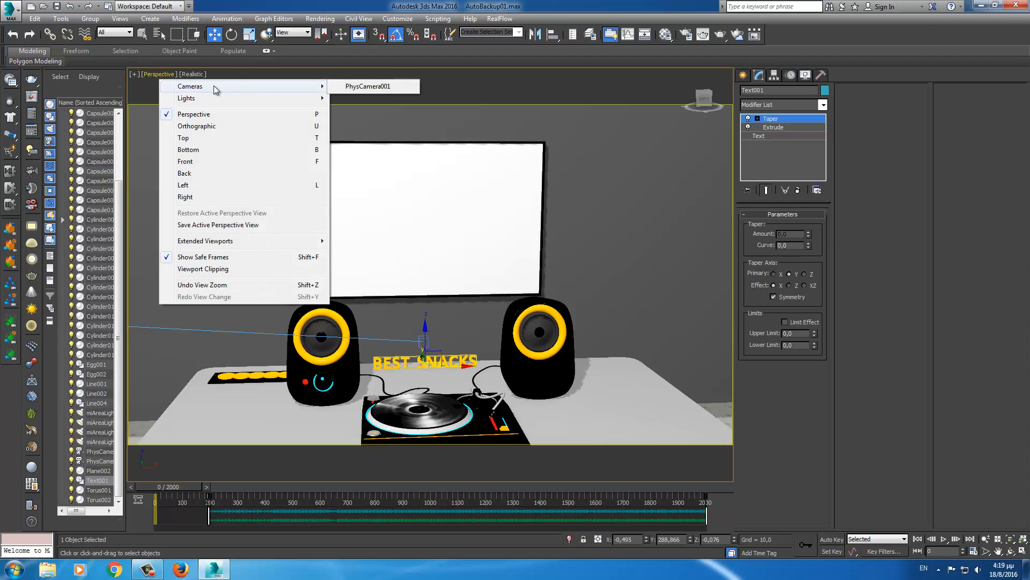
pyautogui.click(350, 88)
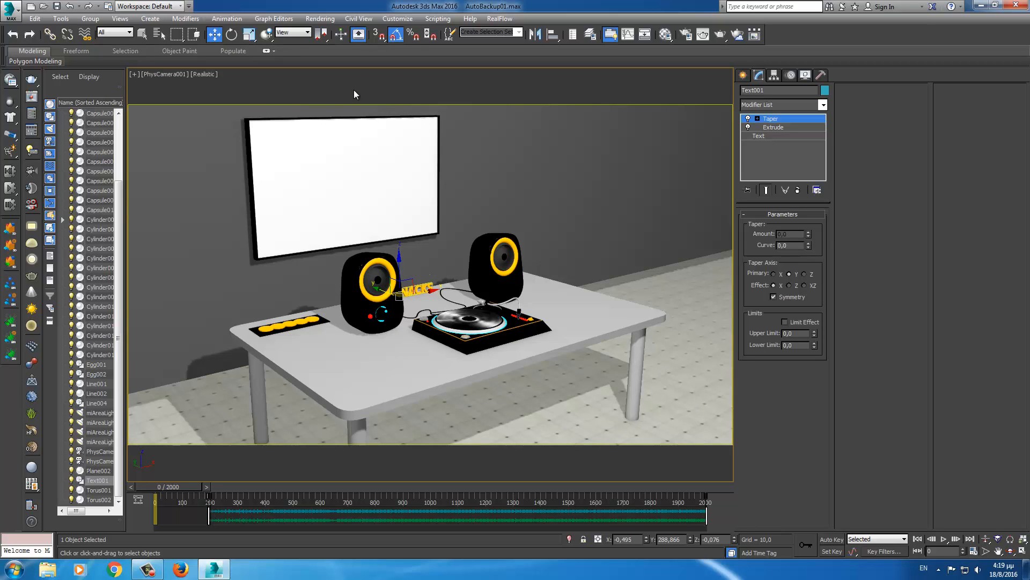
# - Play the animation from PhysCamera001, then stop it and rewind to frame 0
pyautogui.press('/')
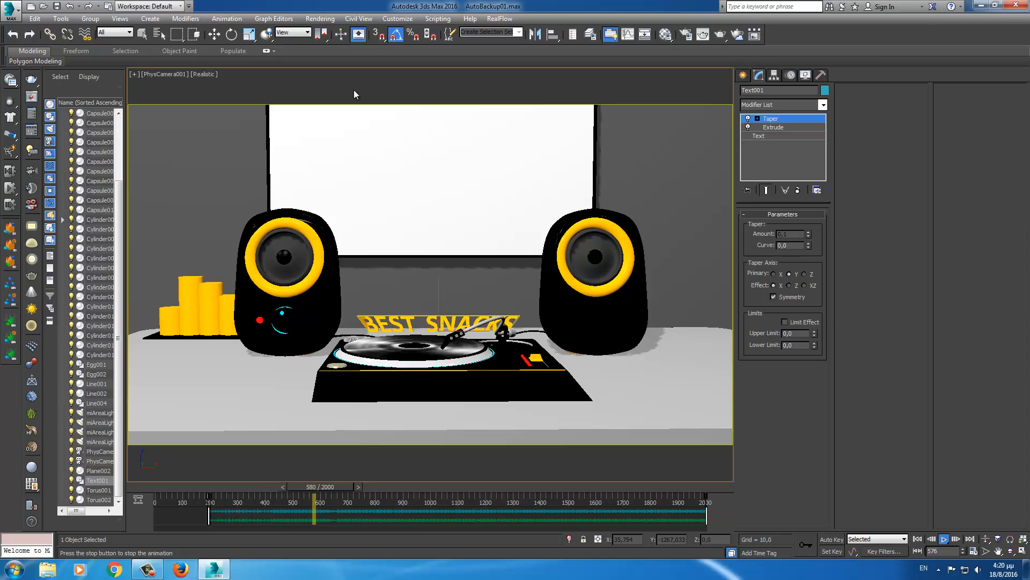
pyautogui.press('/')
pyautogui.press('Home')
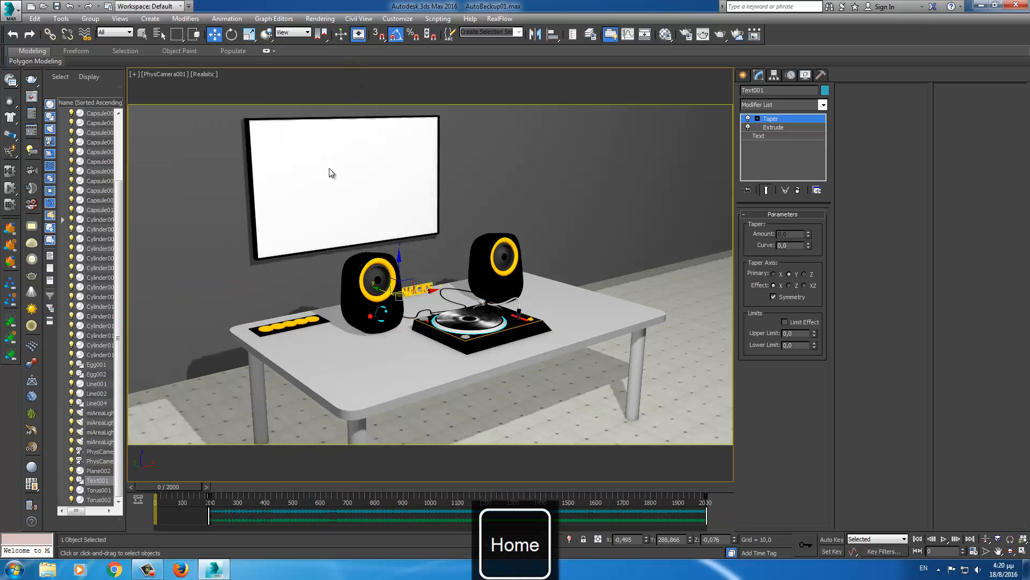
pyautogui.click(146, 569)
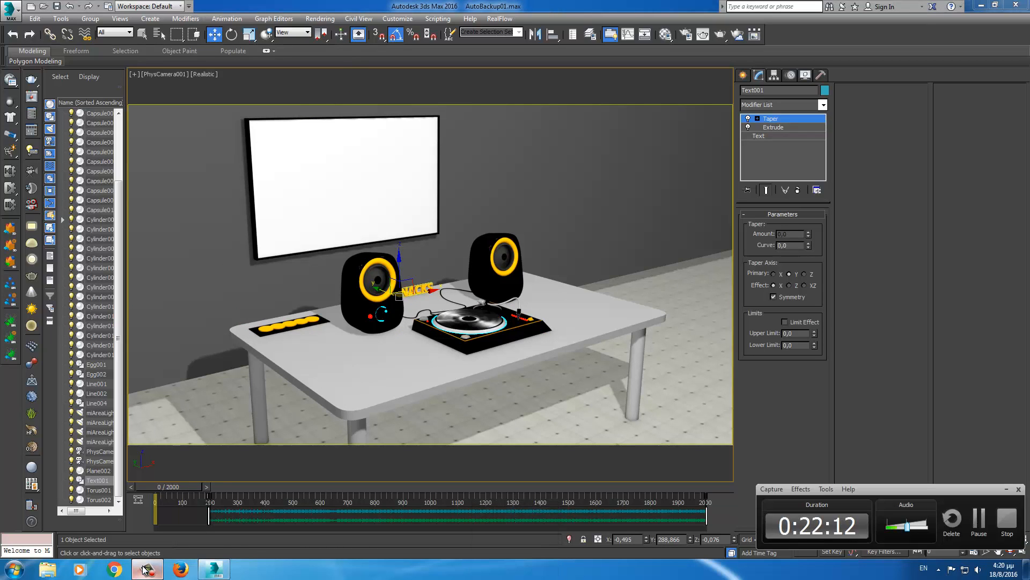
pyautogui.click(1006, 489)
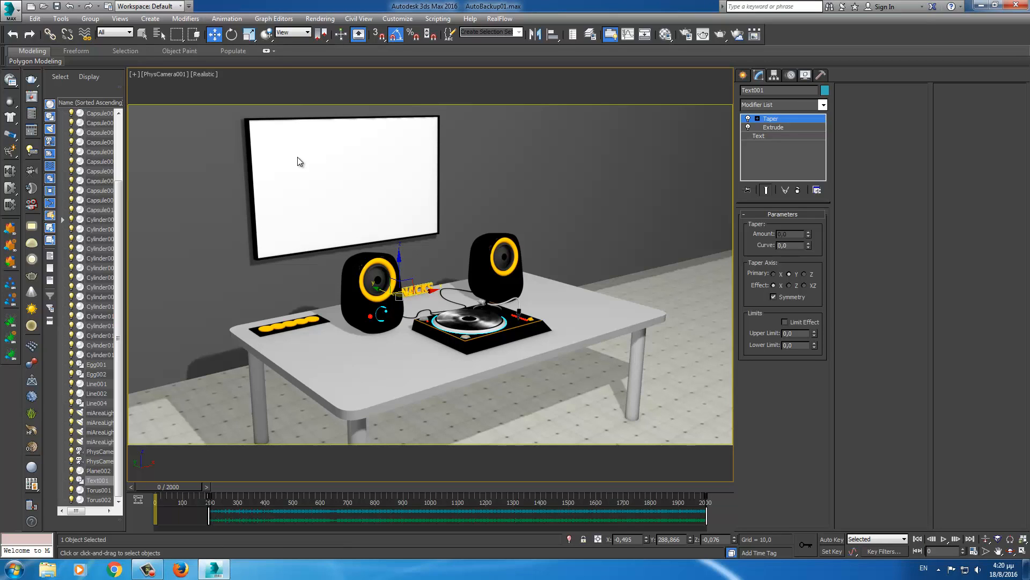
pyautogui.click(159, 74)
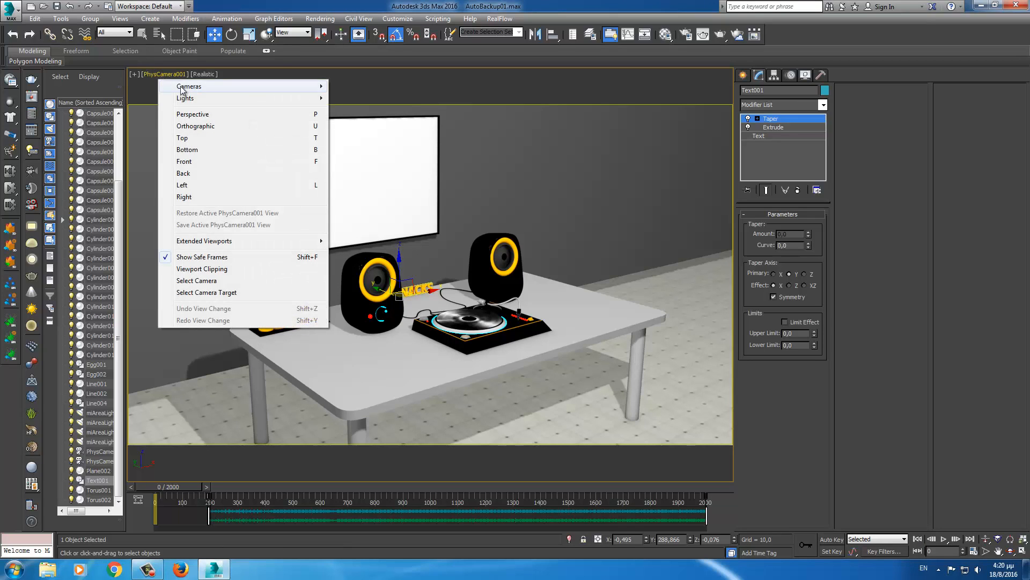
# - Return the viewport to free Perspective, show all four viewports with Front active, and rewind to frame 0
pyautogui.click(191, 116)
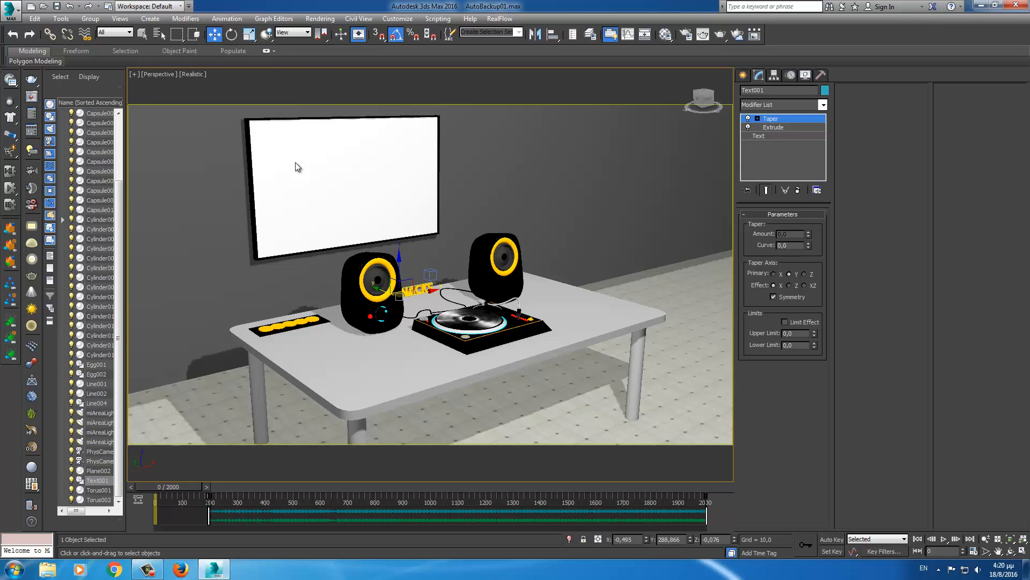
pyautogui.click(757, 118)
pyautogui.click(758, 119)
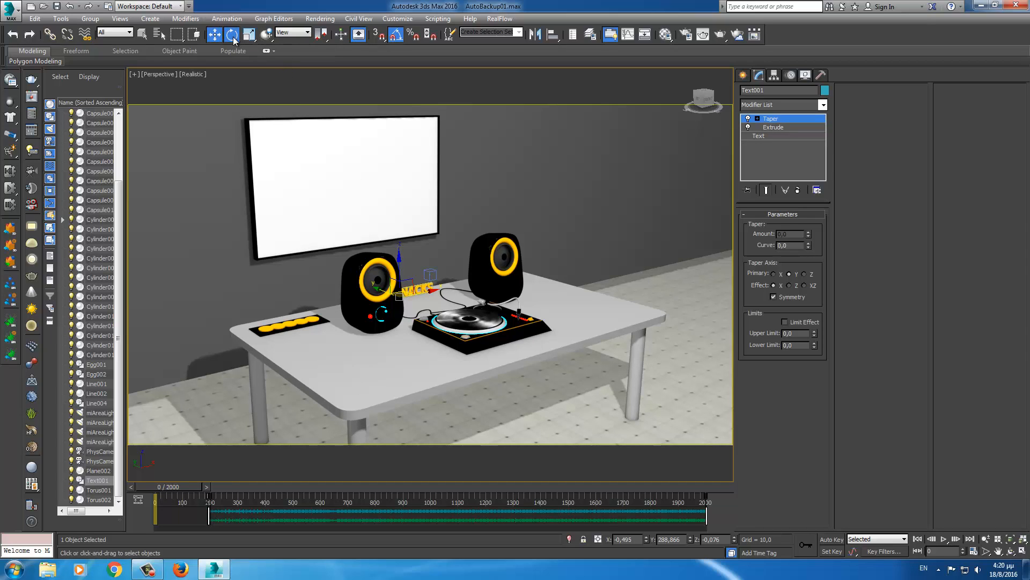
pyautogui.press('e')
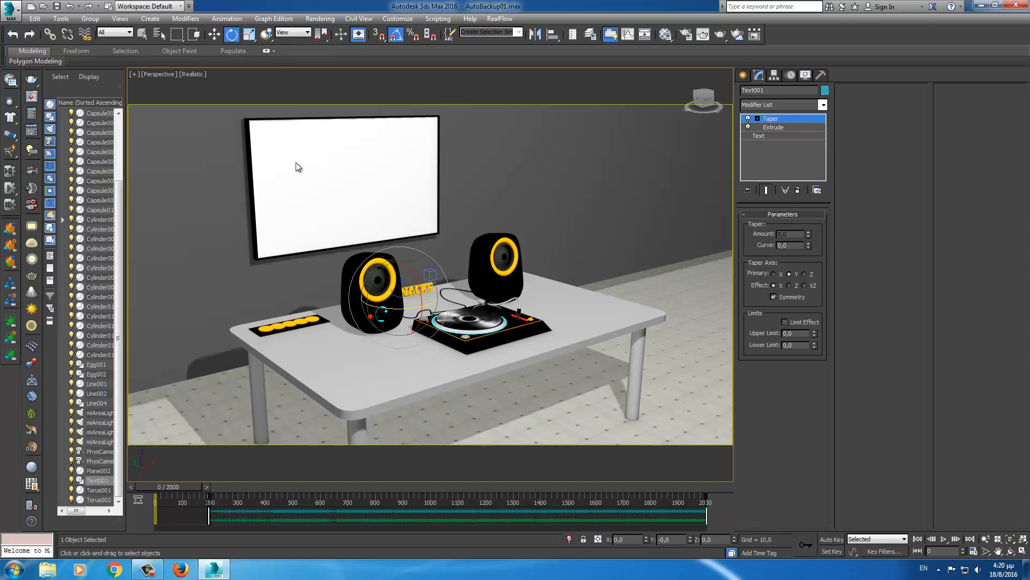
pyautogui.hotkey('alt', 'w')
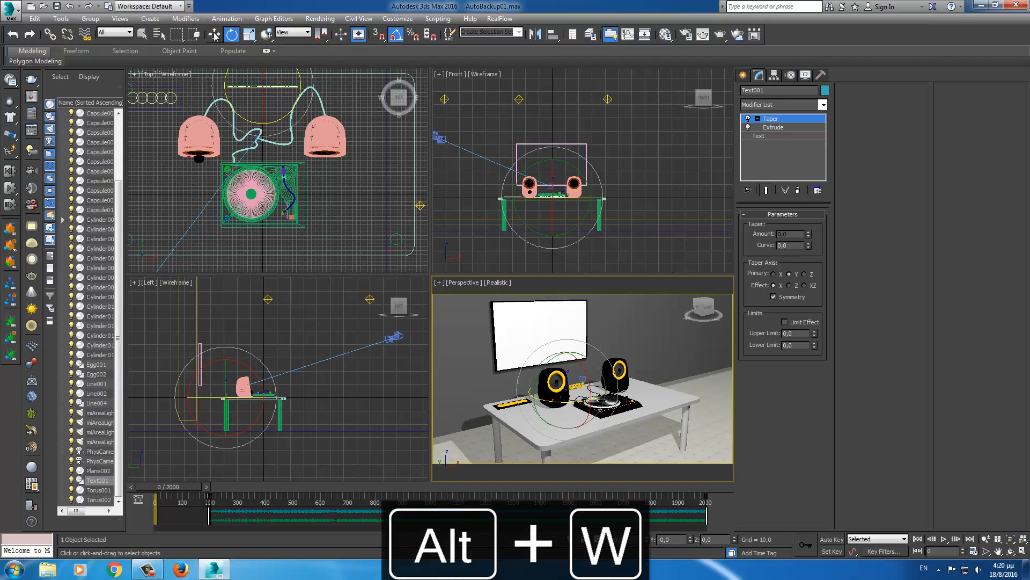
pyautogui.rightClick(520, 148)
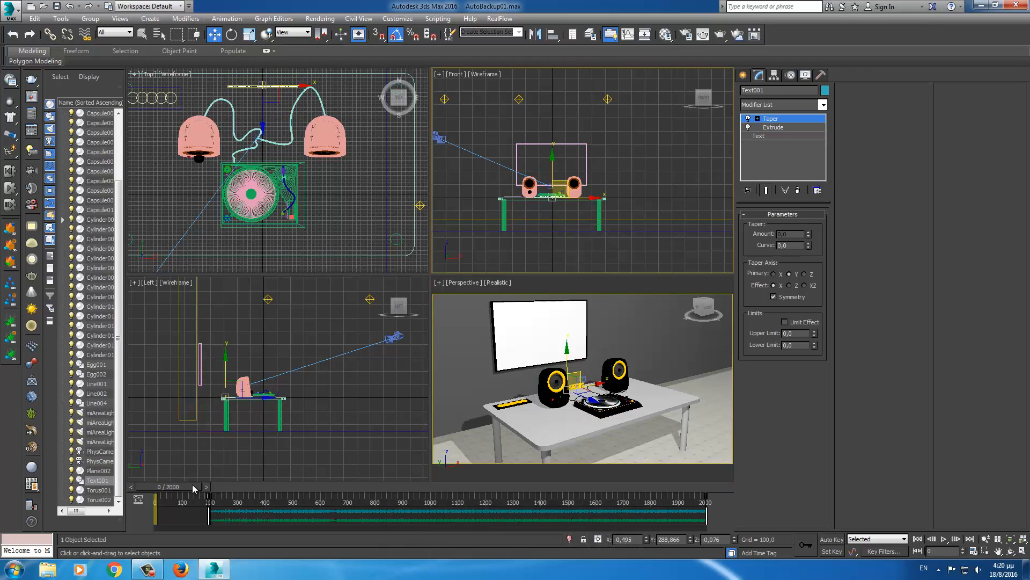
pyautogui.moveTo(194, 486); pyautogui.dragTo(412, 478)
pyautogui.press('Home')
# - Unhide all hidden objects and unfreeze all frozen objects in the scene
pyautogui.moveTo(326, 184); pyautogui.dragTo(327, 198, button='middle')
pyautogui.rightClick(490, 172)
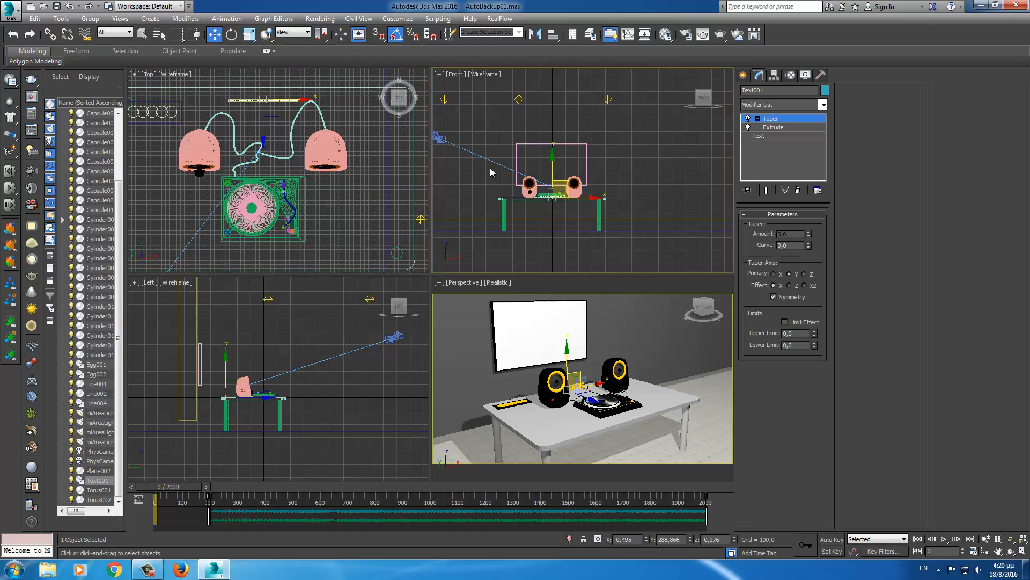
pyautogui.rightClick(490, 168)
pyautogui.click(516, 117)
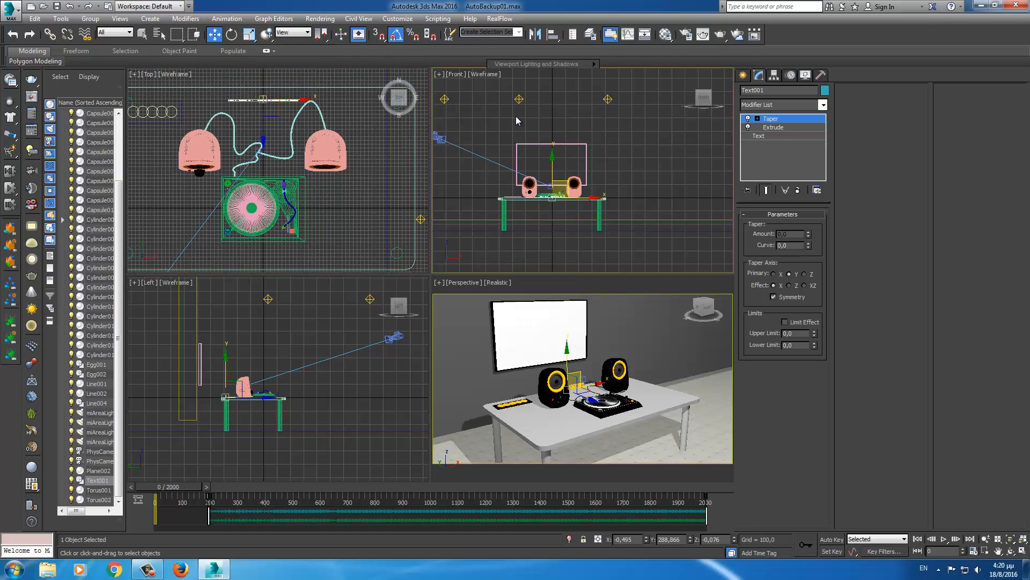
pyautogui.rightClick(516, 117)
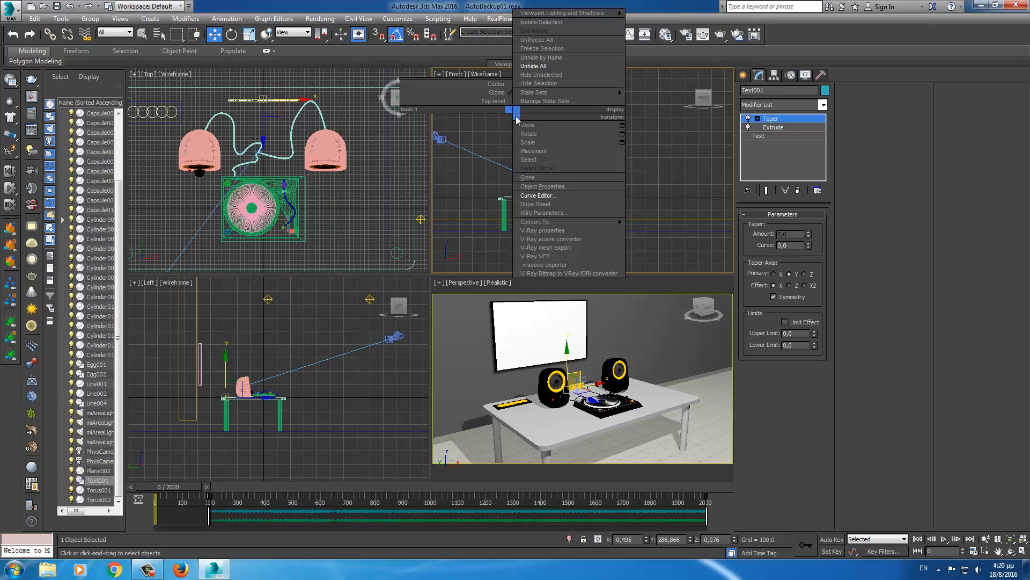
pyautogui.click(537, 39)
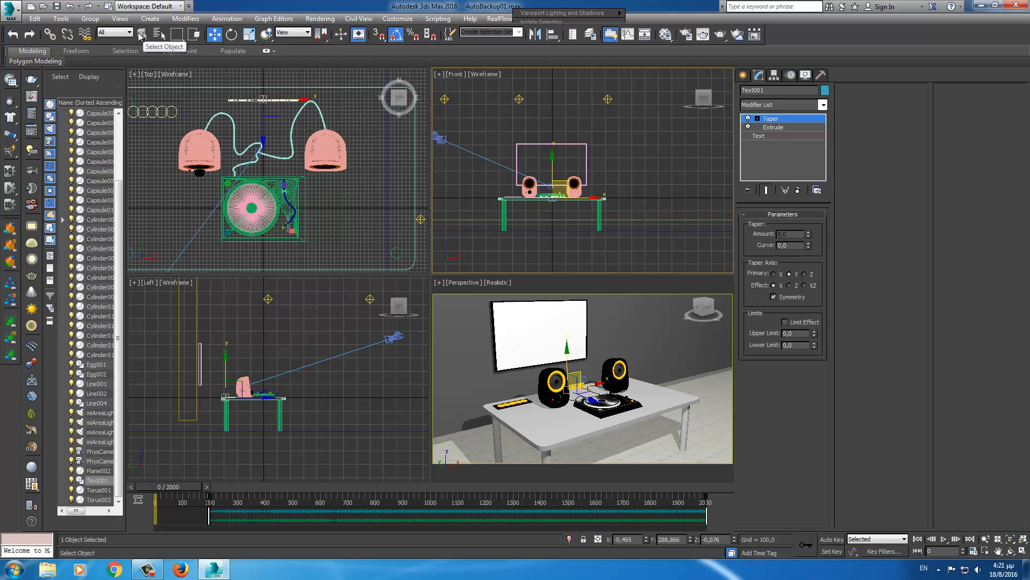
# - Check the BEST SNACKS Text settings (Calibri Bold, size 40,94) and select the wall screen box
pyautogui.click(246, 100)
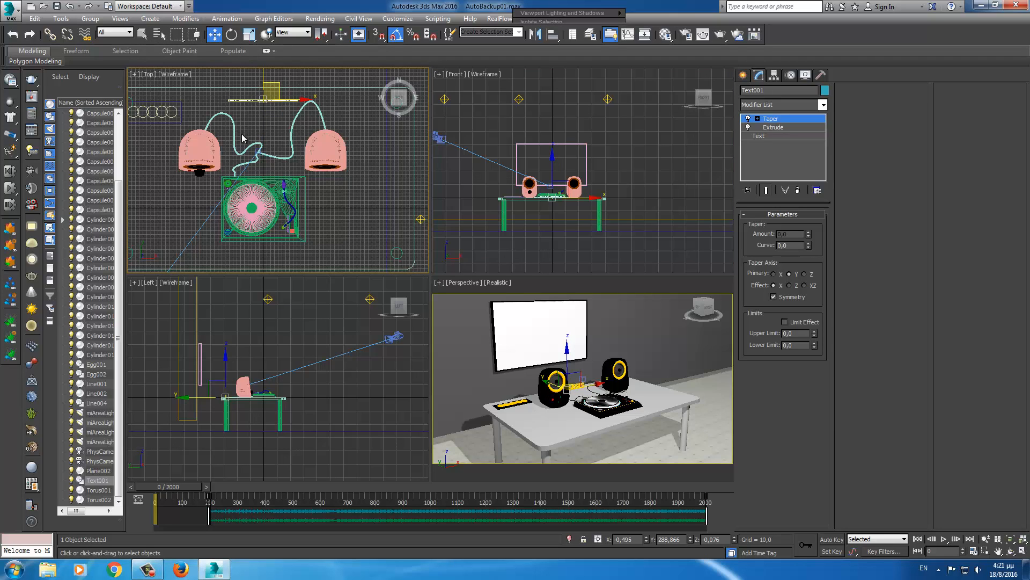
pyautogui.scroll(5, 242, 139)
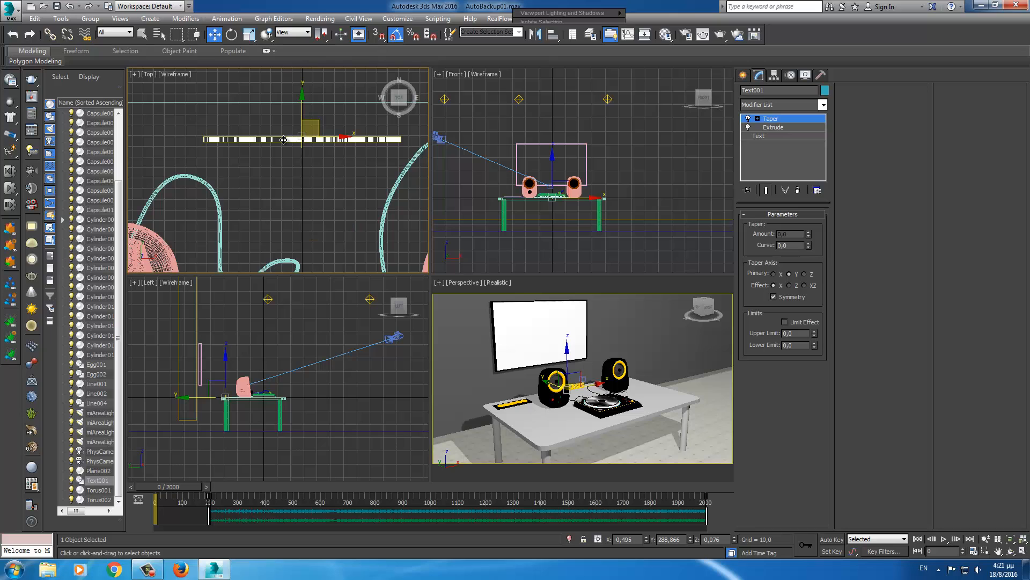
pyautogui.moveTo(283, 141); pyautogui.dragTo(272, 257, button='middle')
pyautogui.scroll(-3, 290, 185)
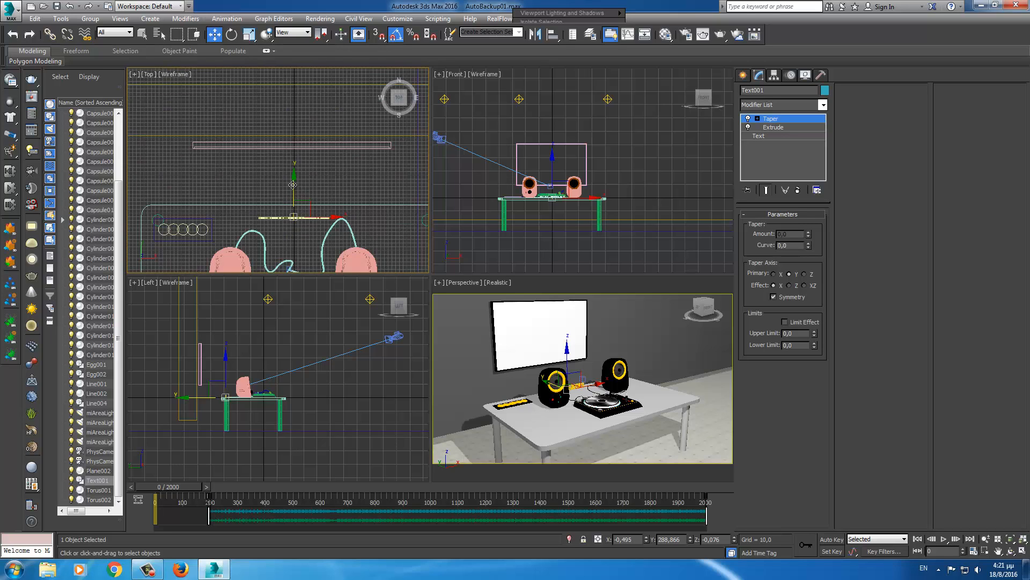
pyautogui.moveTo(289, 173); pyautogui.dragTo(288, 205, button='middle')
pyautogui.scroll(1, 288, 205)
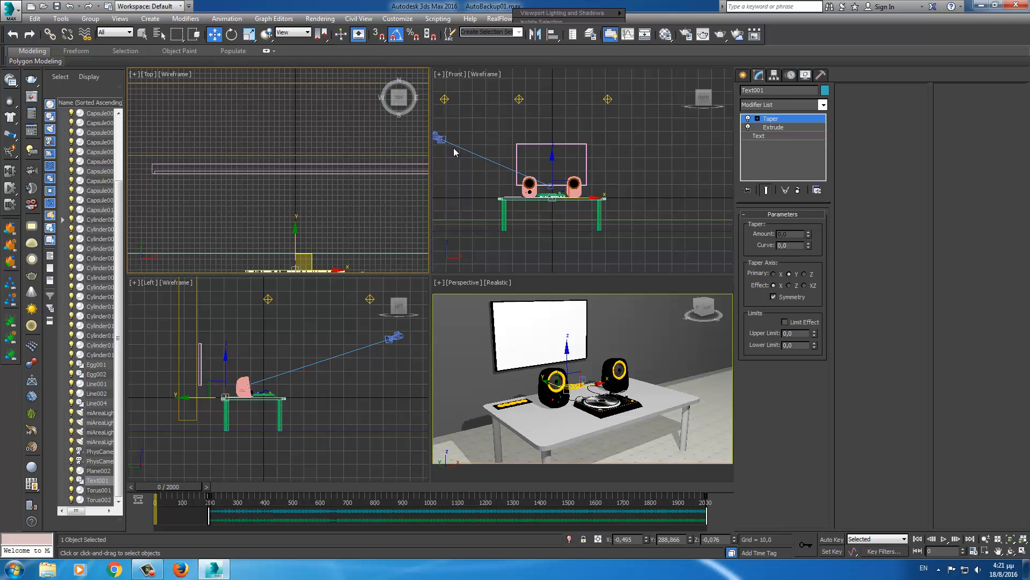
pyautogui.click(767, 136)
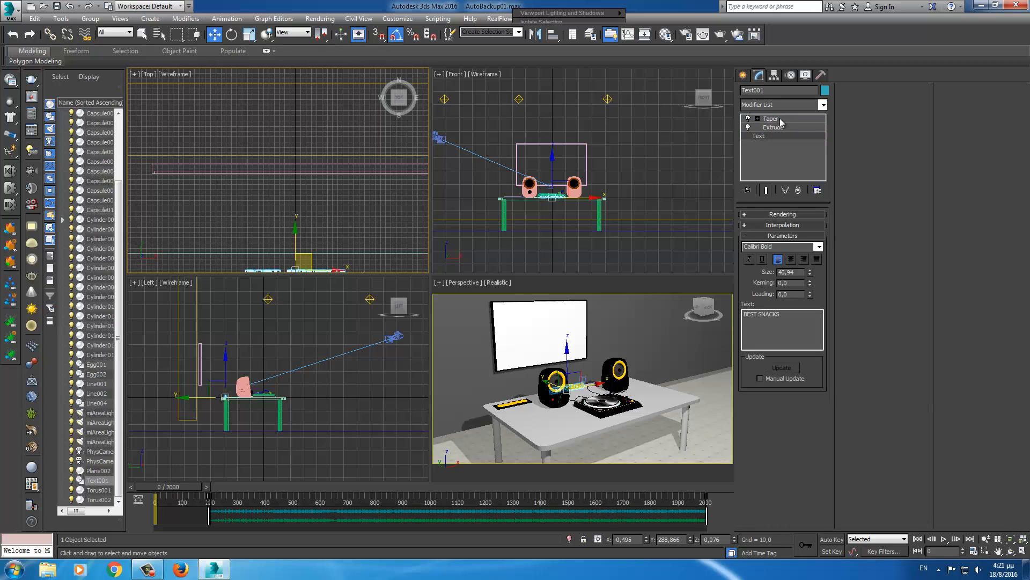
pyautogui.click(586, 153)
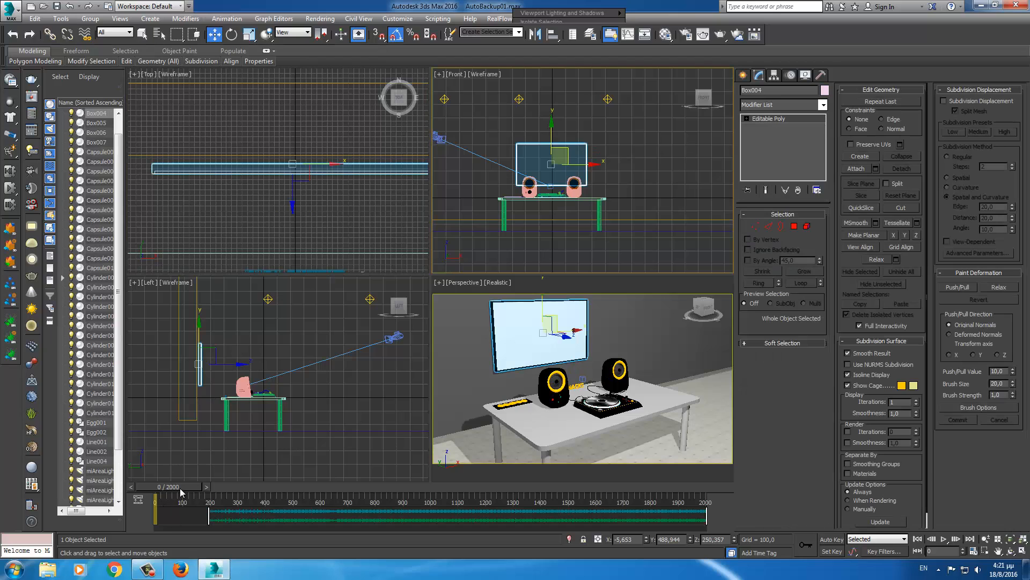
# - Maximize the Perspective view at frame 171 and bring up the Material Editor
pyautogui.moveTo(181, 488); pyautogui.dragTo(159, 482)
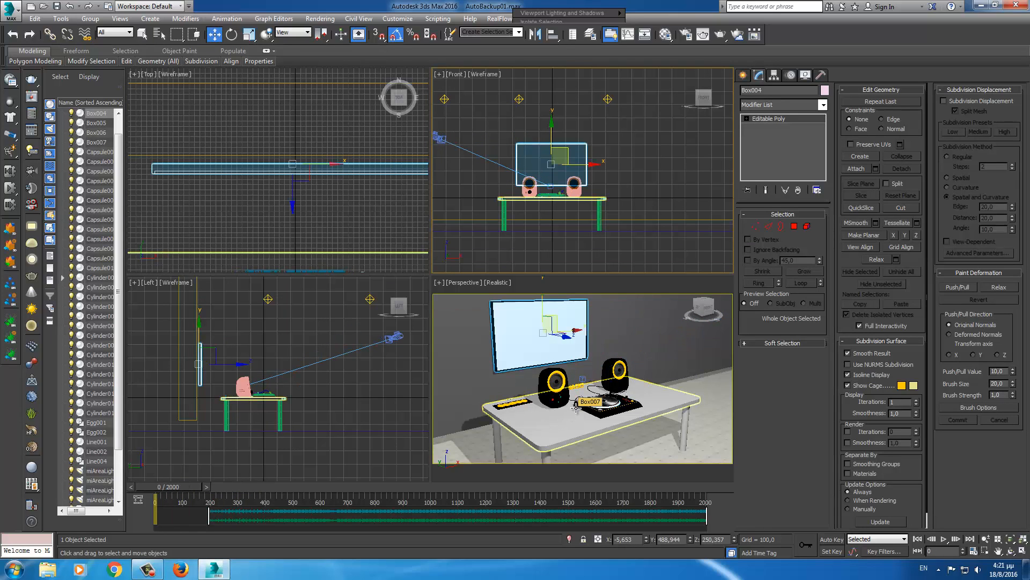
pyautogui.rightClick(543, 362)
pyautogui.hotkey('alt', 'w')
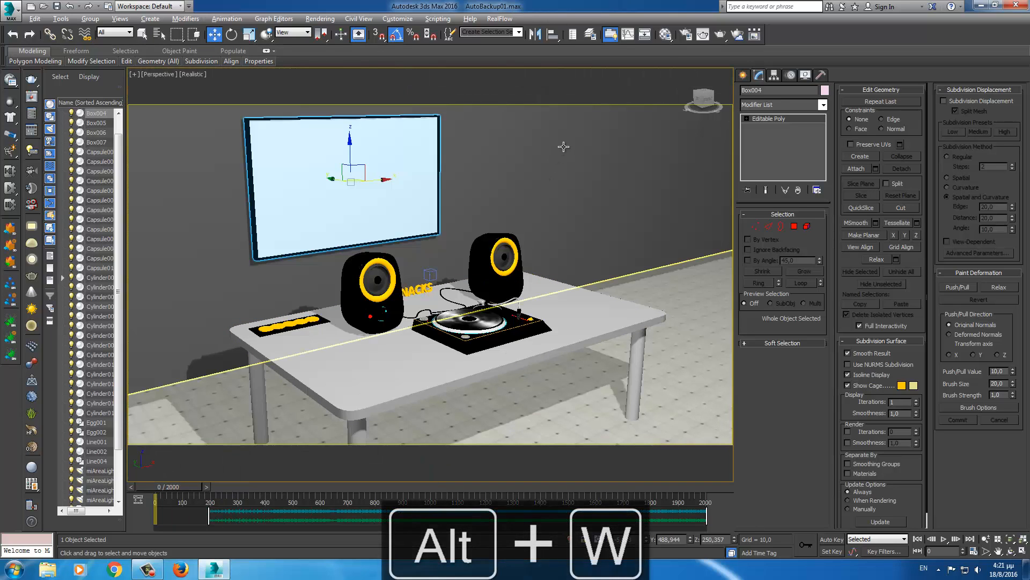
pyautogui.click(666, 36)
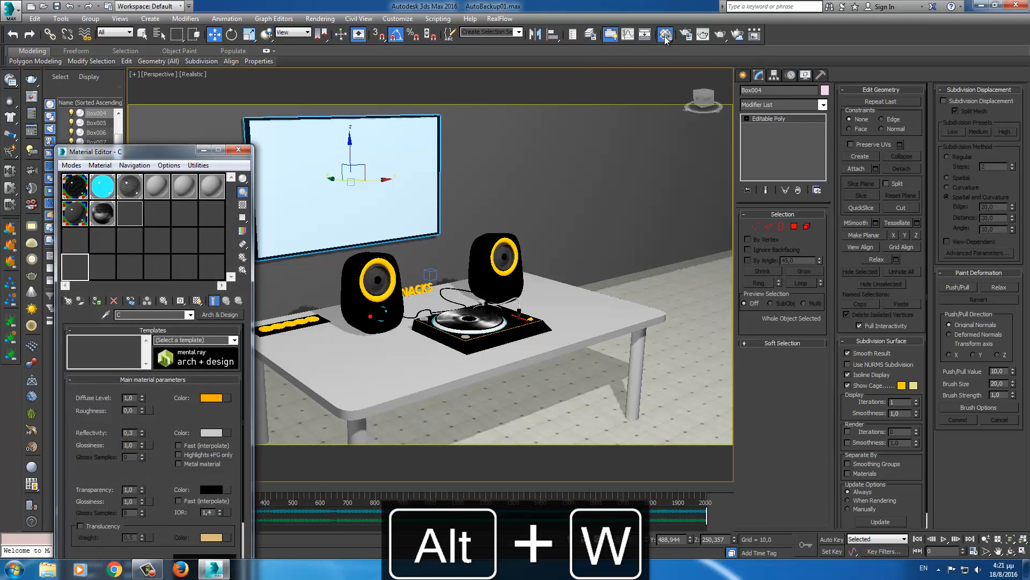
pyautogui.moveTo(164, 152); pyautogui.dragTo(143, 100)
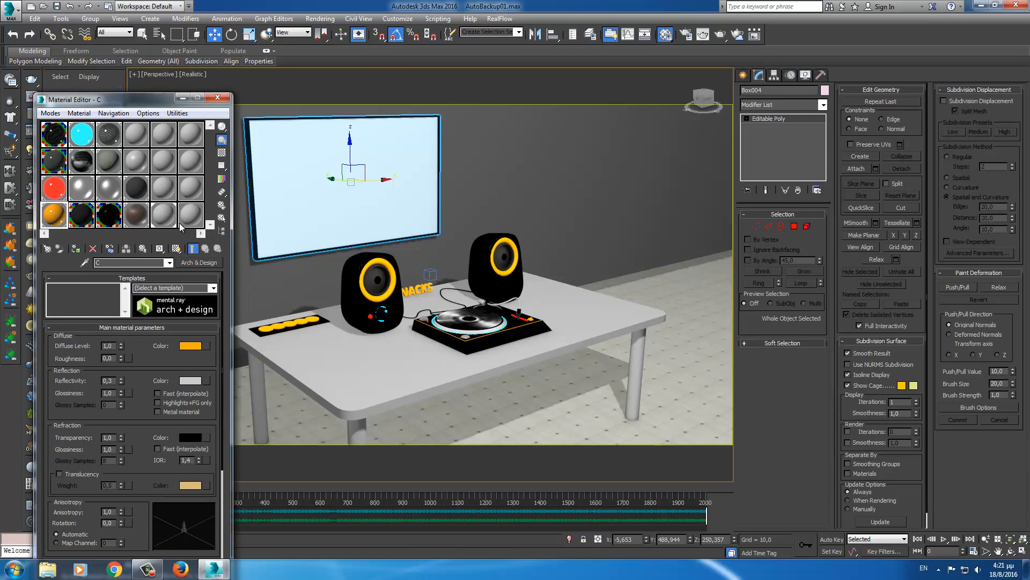
pyautogui.moveTo(293, 290); pyautogui.dragTo(363, 295, button='middle')
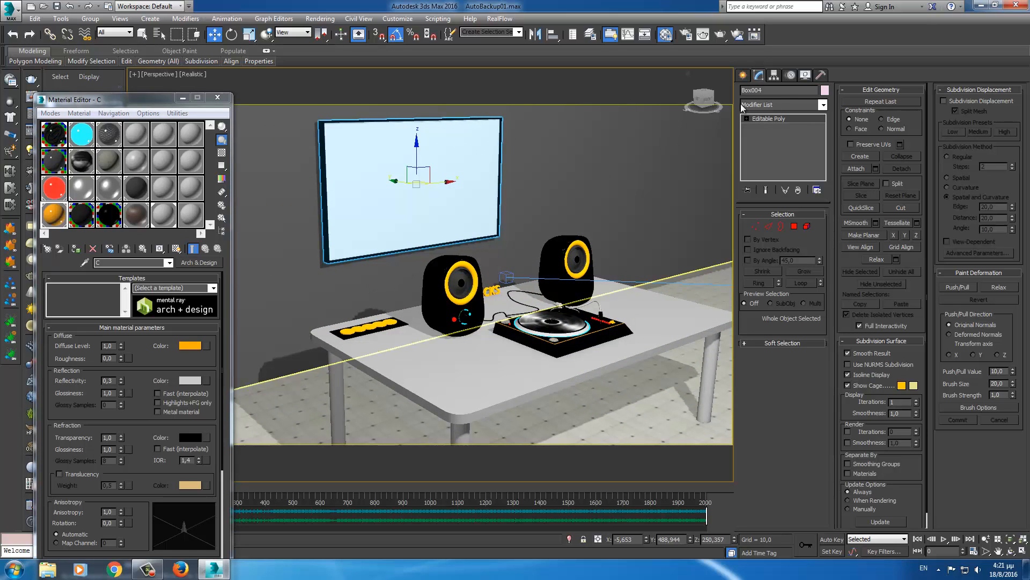
# - Select the screen's front polygon face and make the 23 - Default material active
pyautogui.click(795, 226)
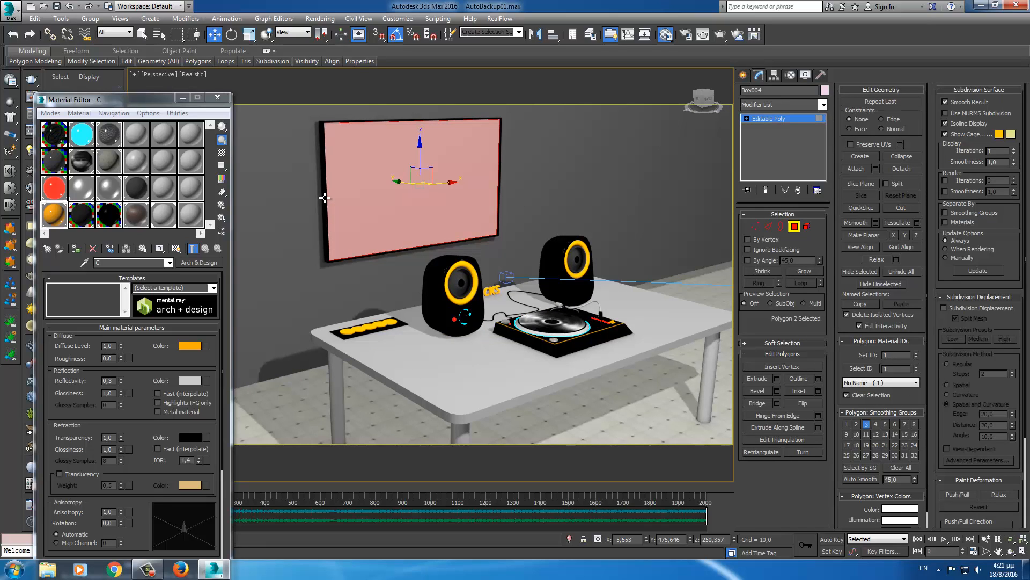
pyautogui.hotkey('ctrl', 'i')
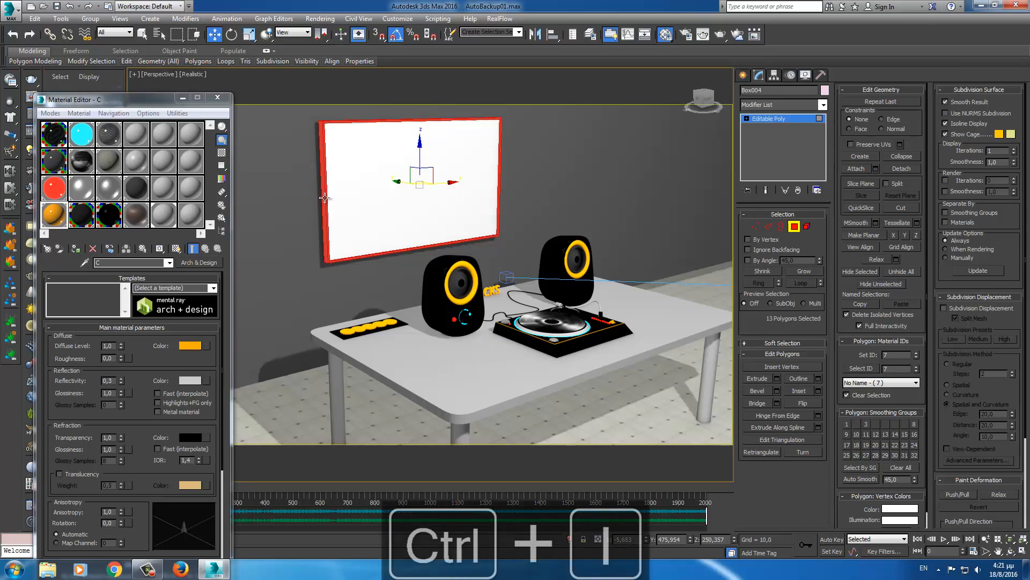
pyautogui.hotkey('ctrl', 'i')
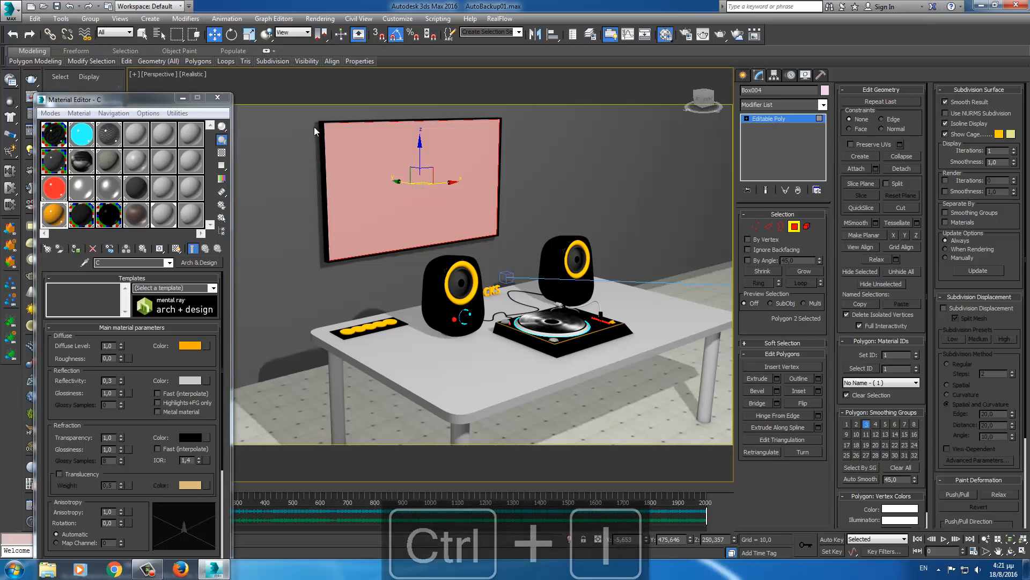
pyautogui.click(163, 216)
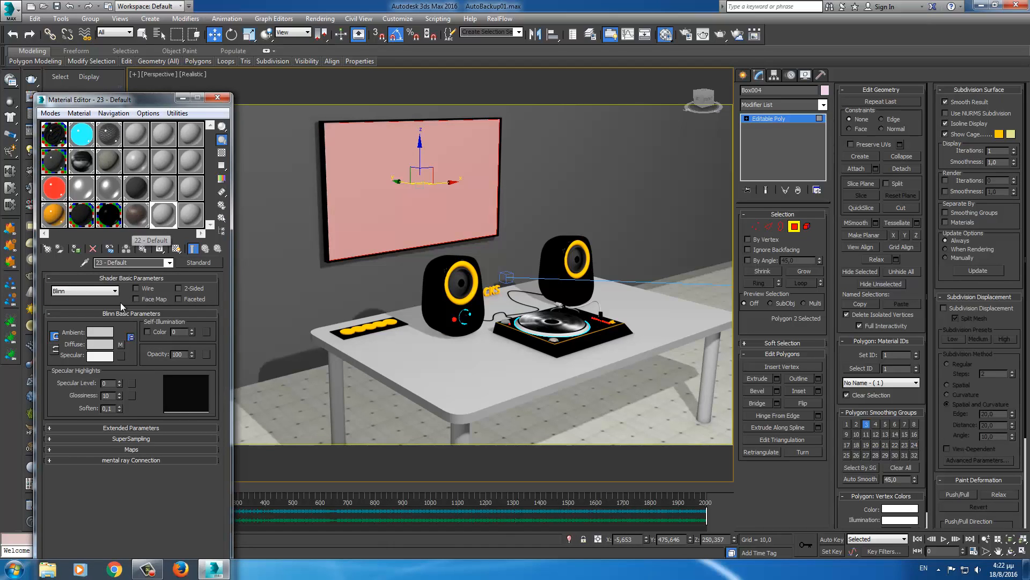
# - Clear the old map from 23 - Default's Diffuse slot and assign a new Bitmap map
pyautogui.click(121, 344)
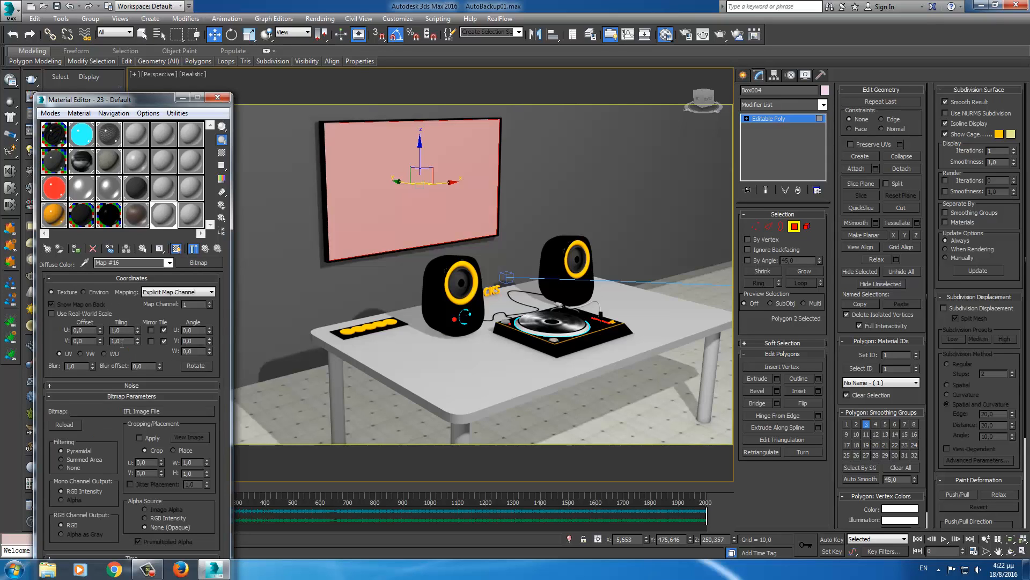
pyautogui.click(206, 249)
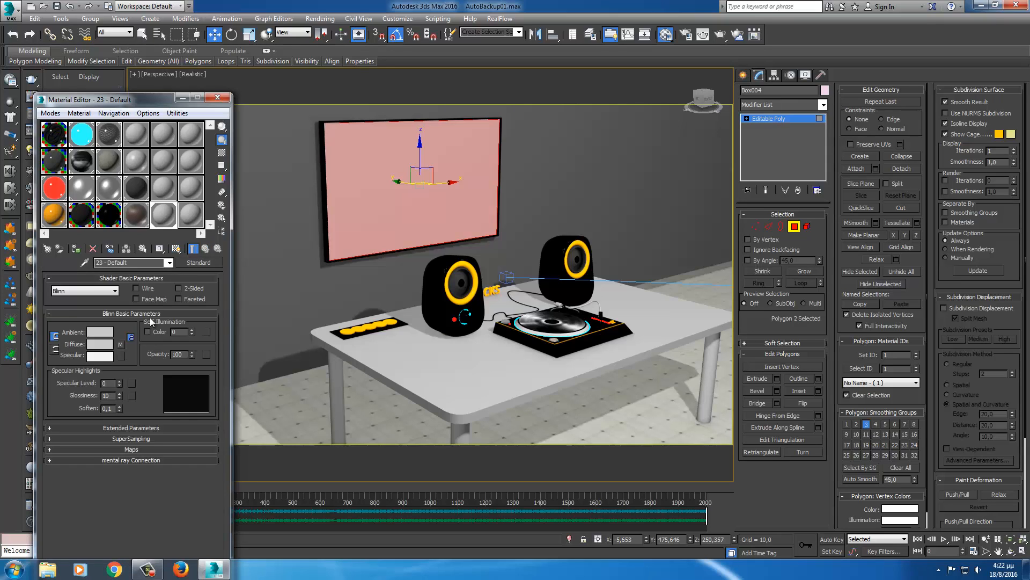
pyautogui.rightClick(123, 346)
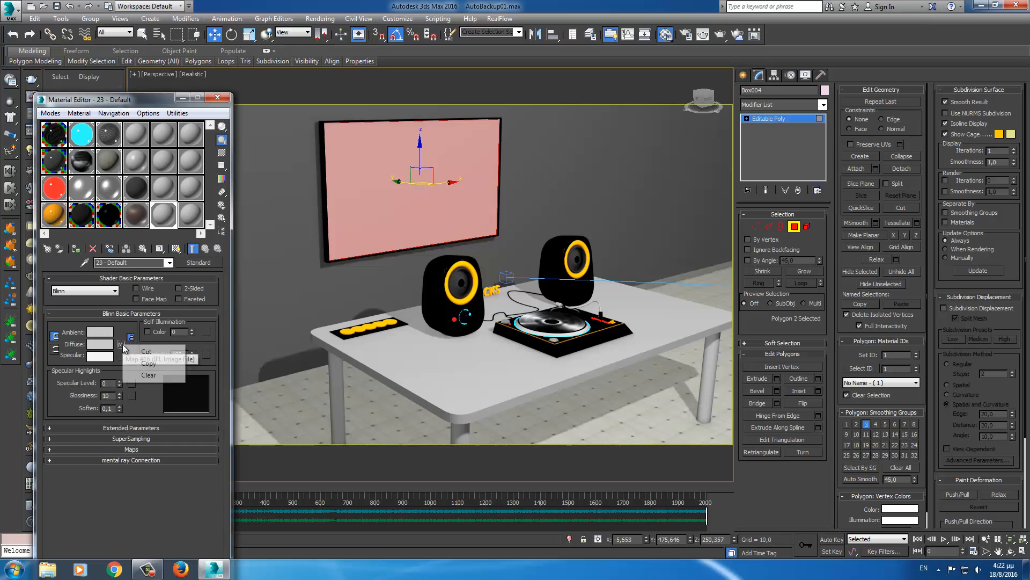
pyautogui.click(151, 376)
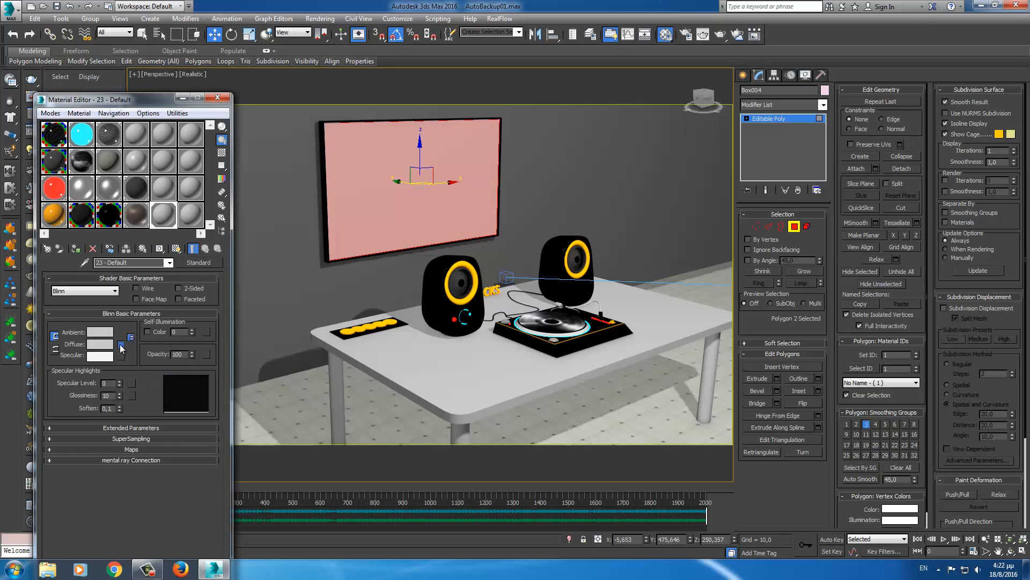
pyautogui.click(121, 345)
pyautogui.click(712, 82)
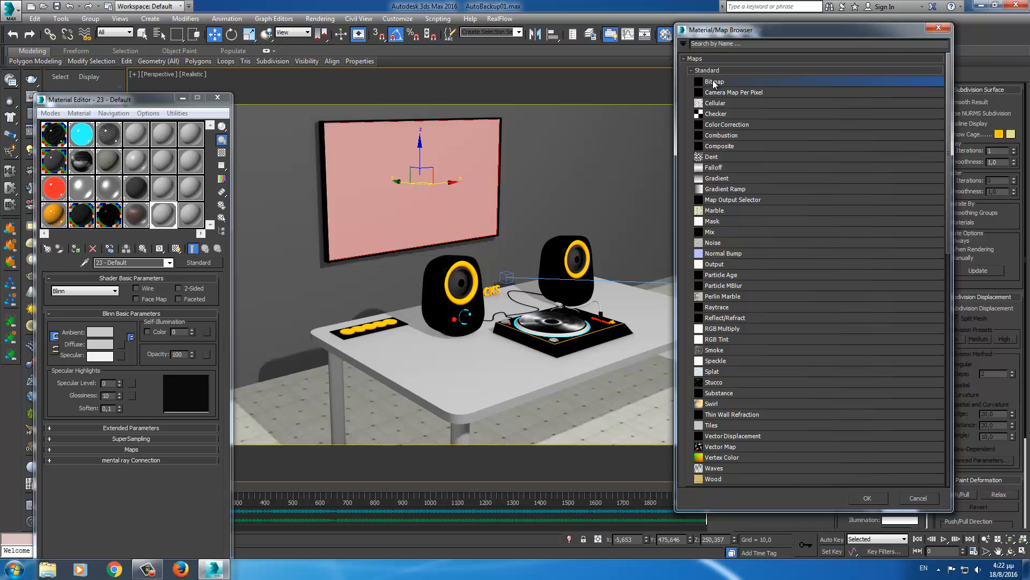
pyautogui.click(867, 498)
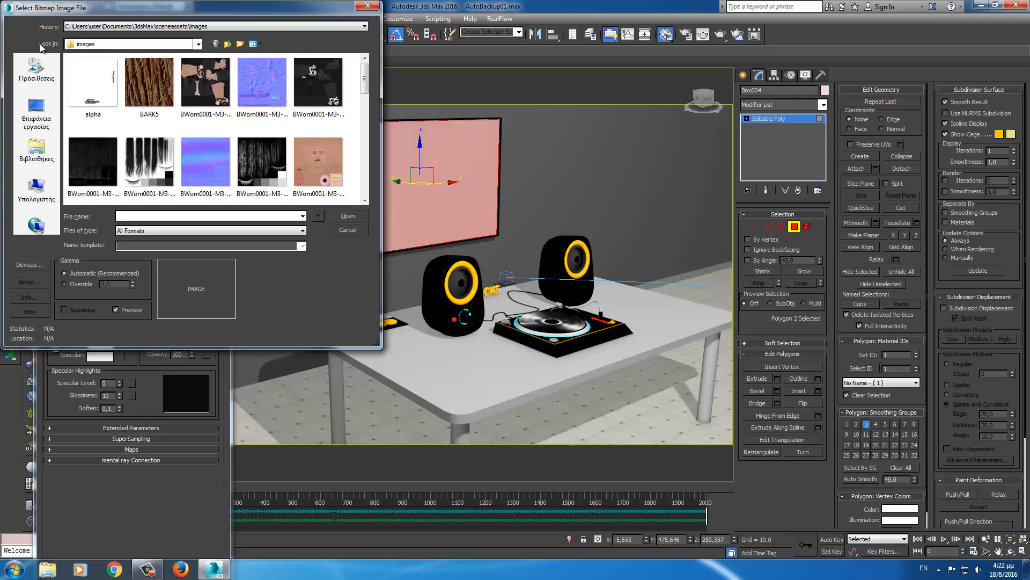
# - Browse from the Desktop into the sic > Food - 1094 folder and enlarge the file dialog
pyautogui.click(36, 113)
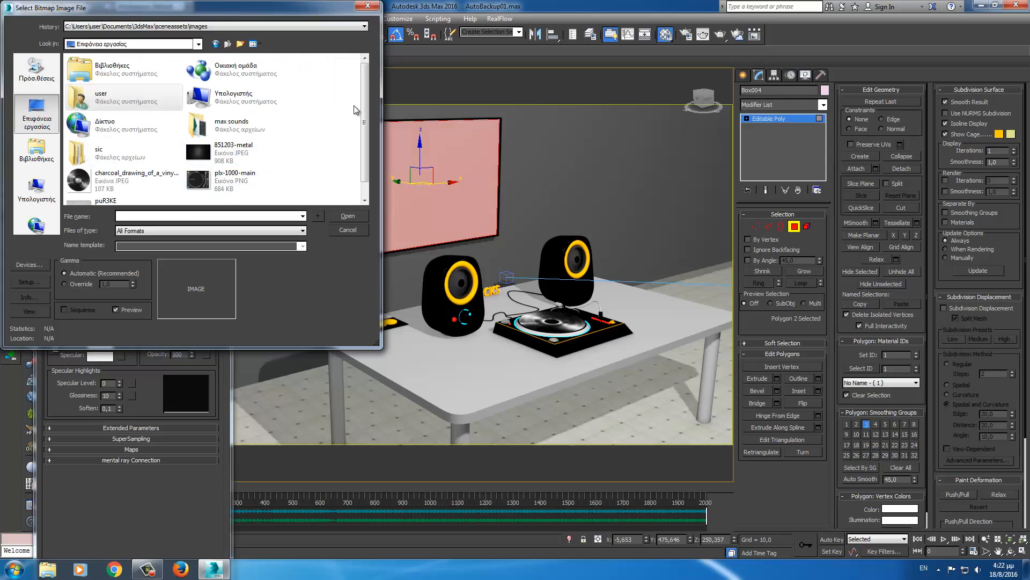
pyautogui.moveTo(365, 100); pyautogui.dragTo(364, 112)
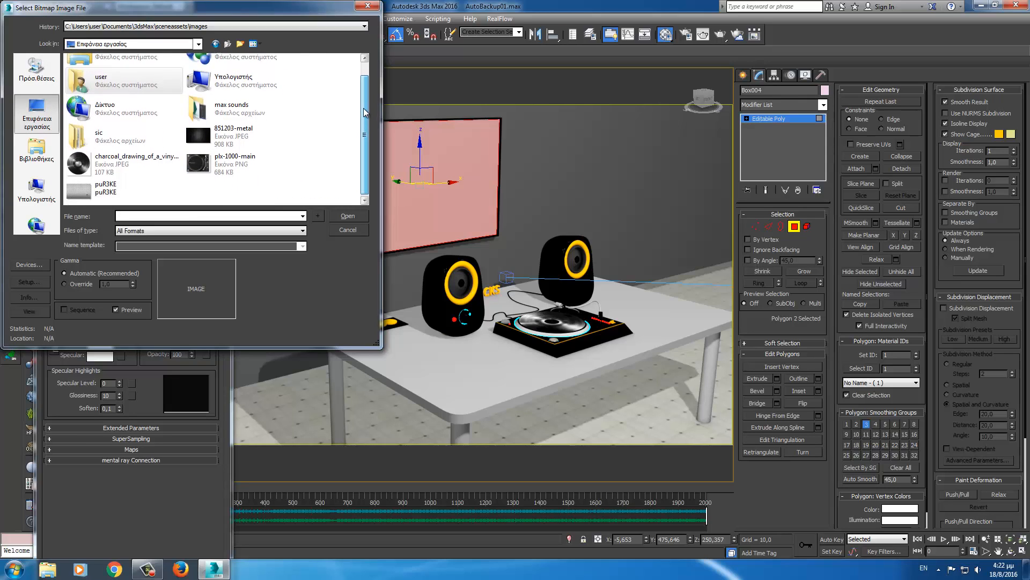
pyautogui.doubleClick(93, 138)
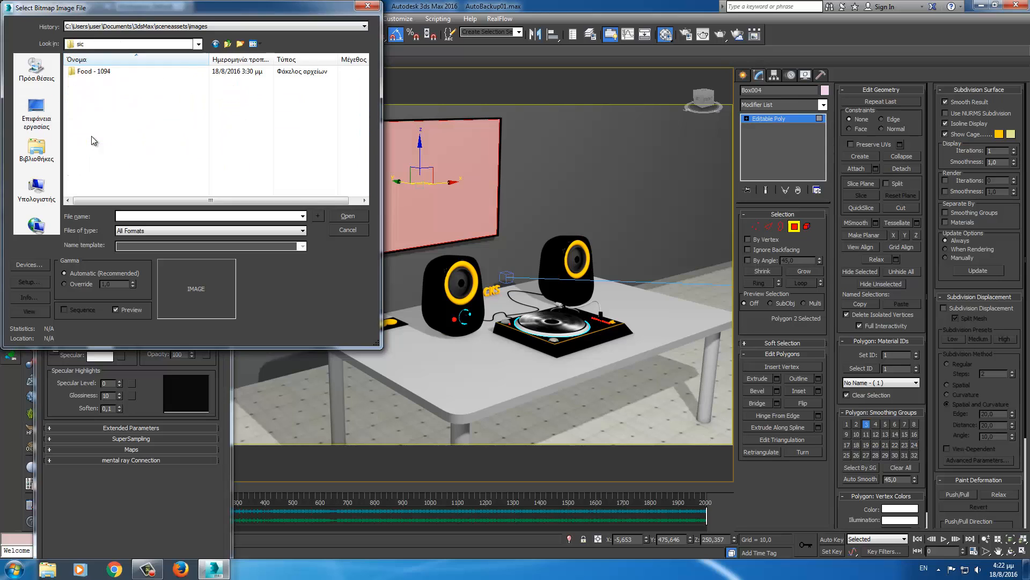
pyautogui.doubleClick(83, 72)
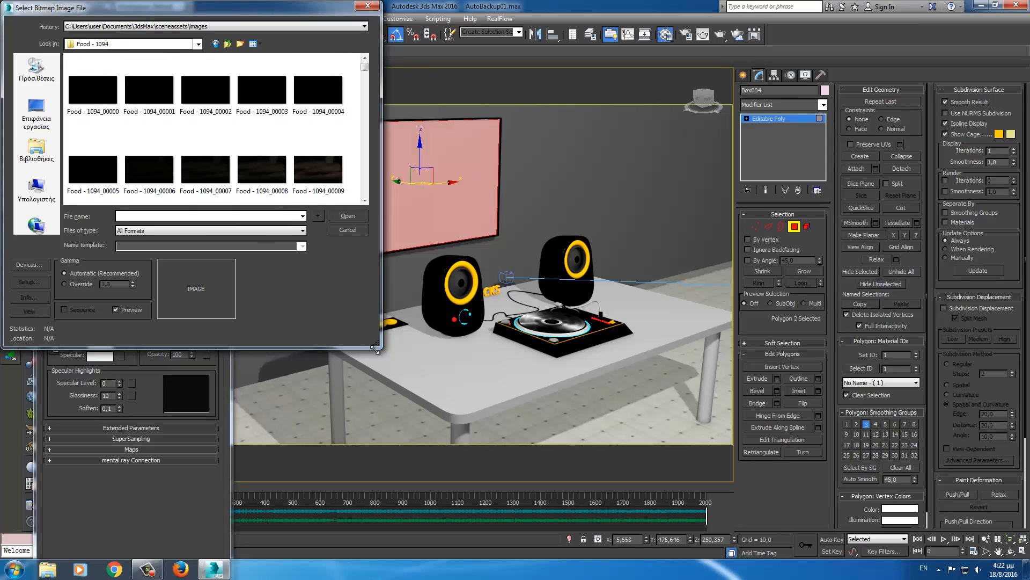
pyautogui.moveTo(375, 349); pyautogui.dragTo(471, 517)
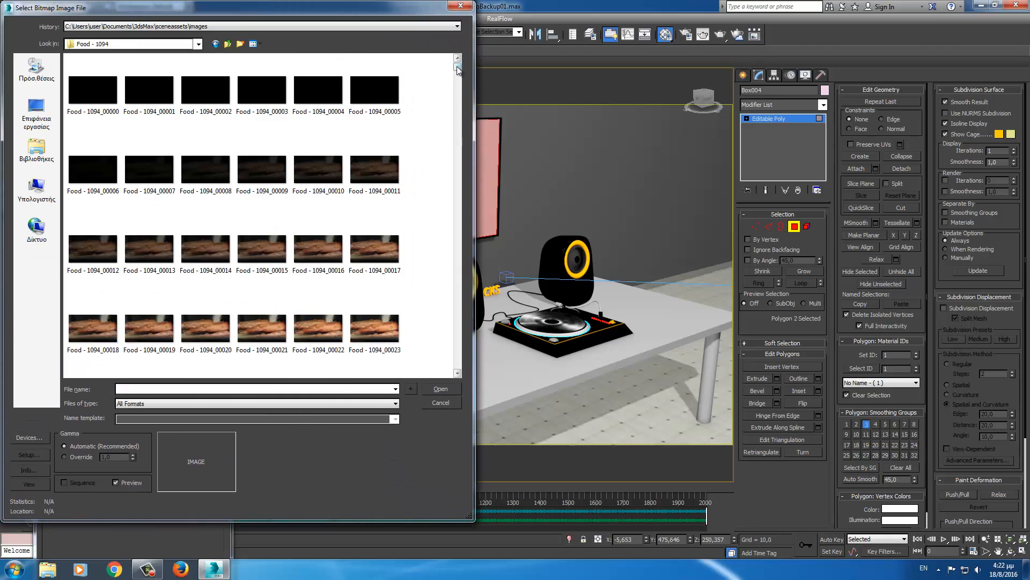
pyautogui.moveTo(457, 70); pyautogui.dragTo(456, 370)
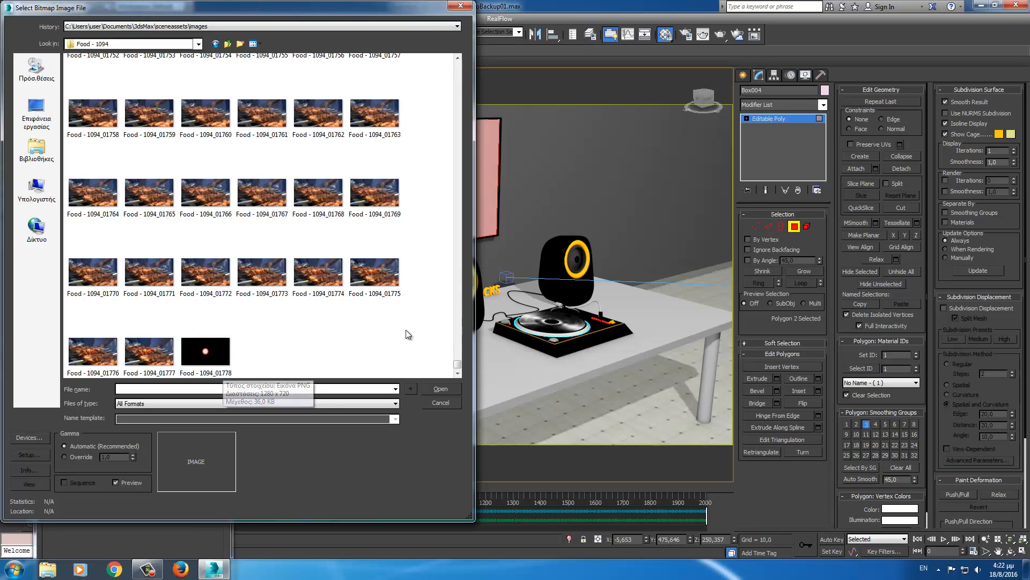
pyautogui.moveTo(457, 365); pyautogui.dragTo(458, 63)
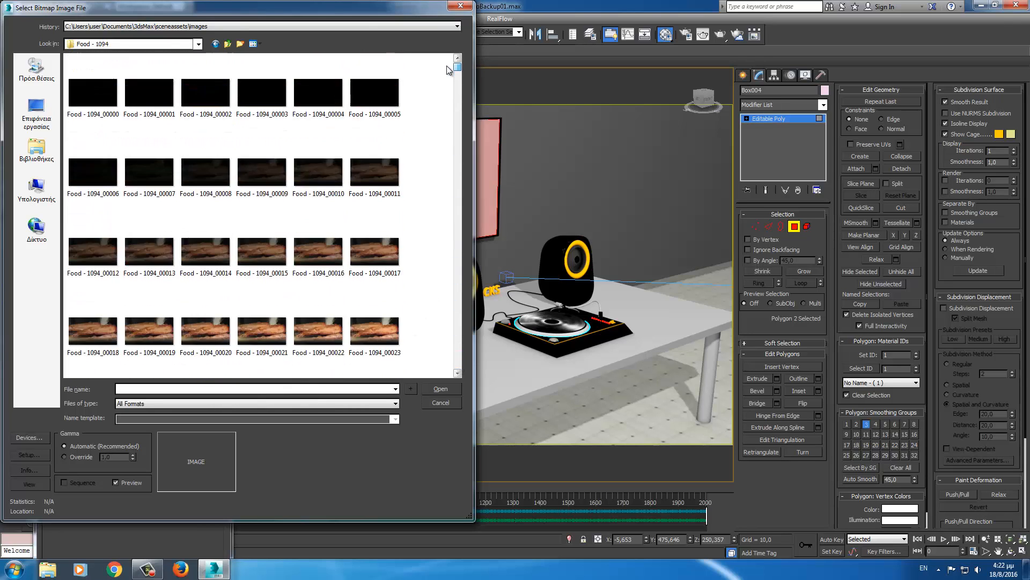
# - Load Food - 1094_00000 as an image sequence, typing 20 as the End Frame
pyautogui.click(84, 101)
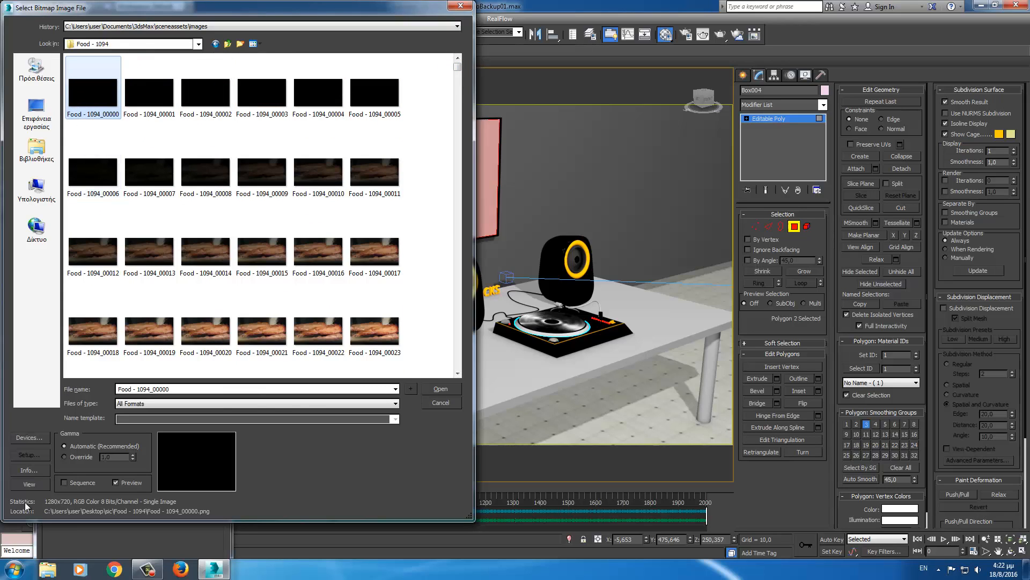
pyautogui.click(64, 482)
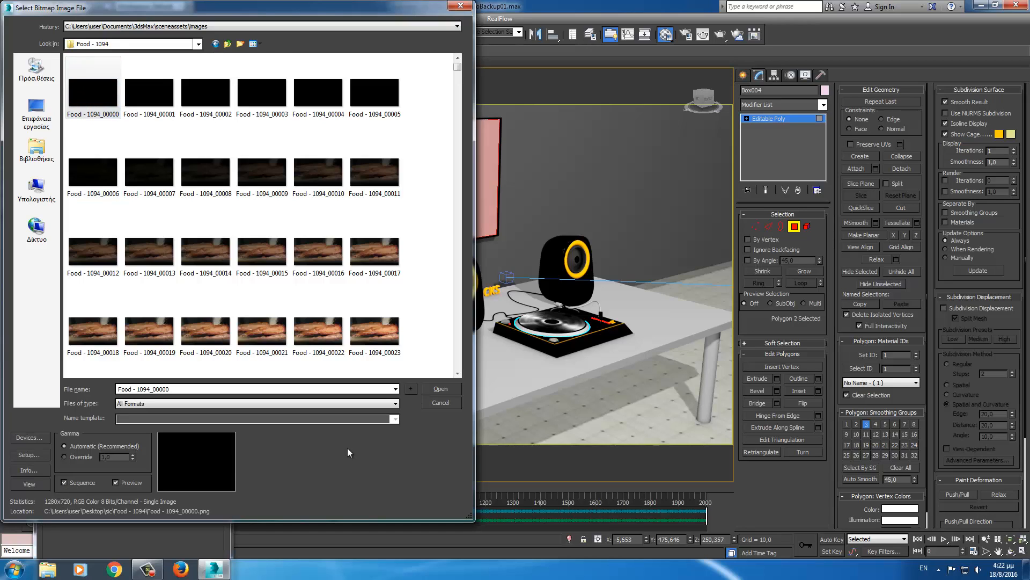
pyautogui.click(441, 390)
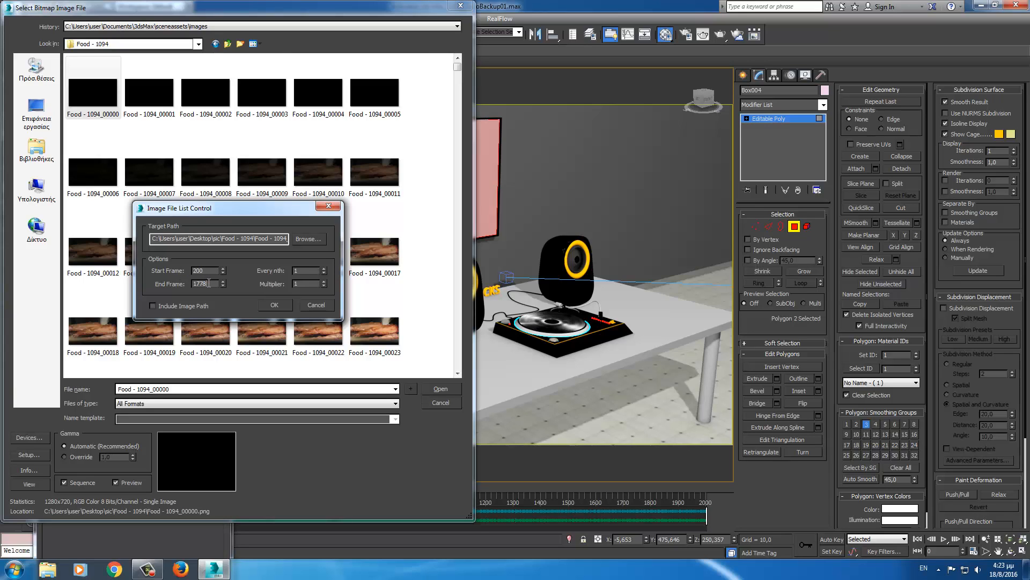
pyautogui.moveTo(209, 284); pyautogui.dragTo(147, 284)
pyautogui.write('20')
pyautogui.click(273, 306)
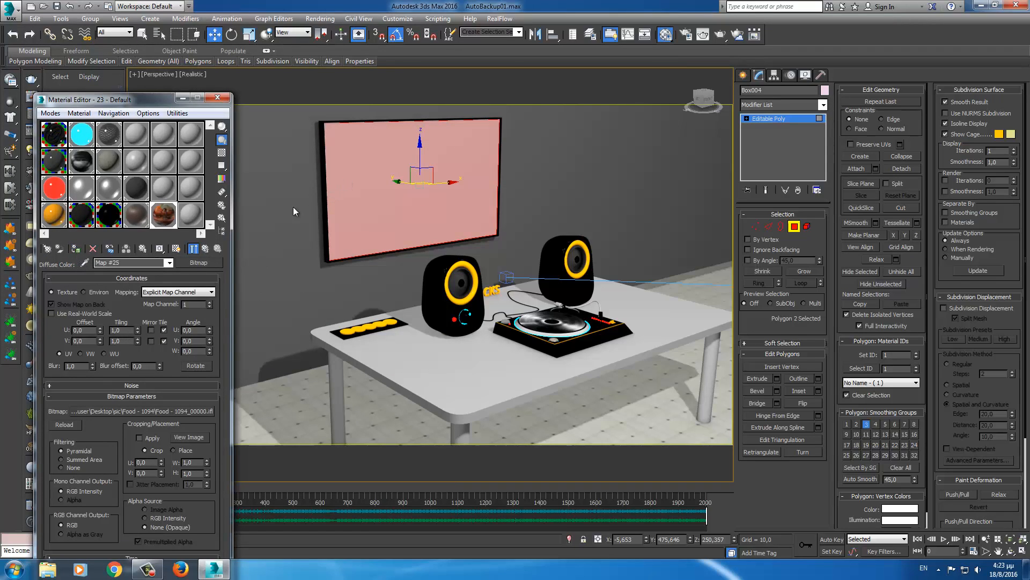
# - Turn on Show Shaded Material in Viewport so the bitmap appears on the wall screen
pyautogui.click(183, 97)
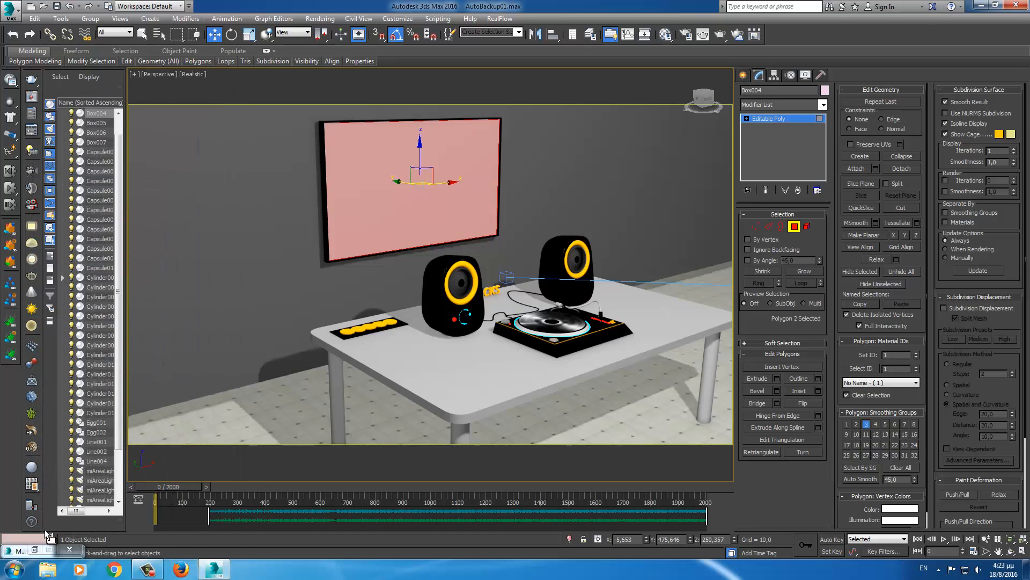
pyautogui.click(35, 549)
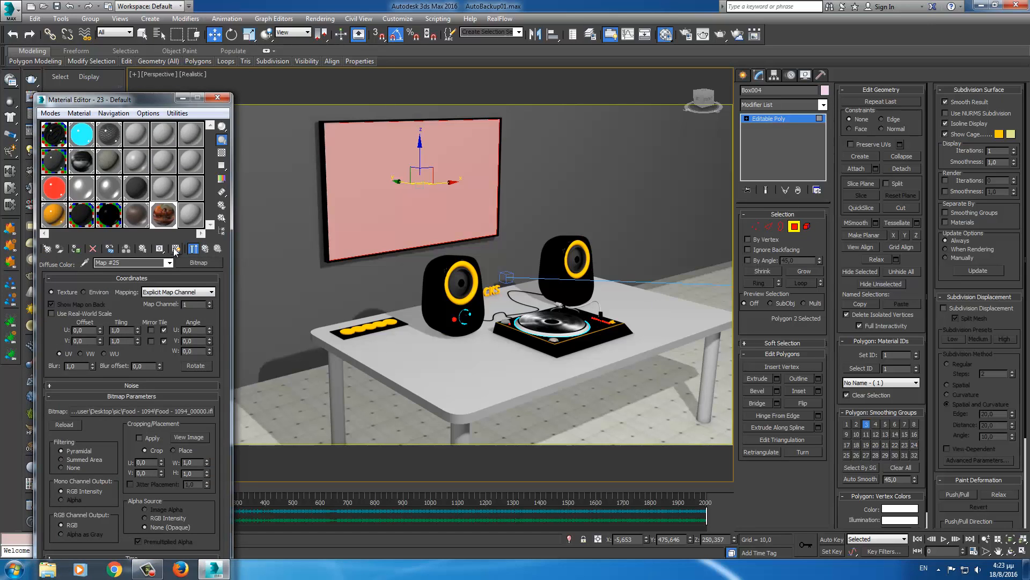
pyautogui.click(175, 249)
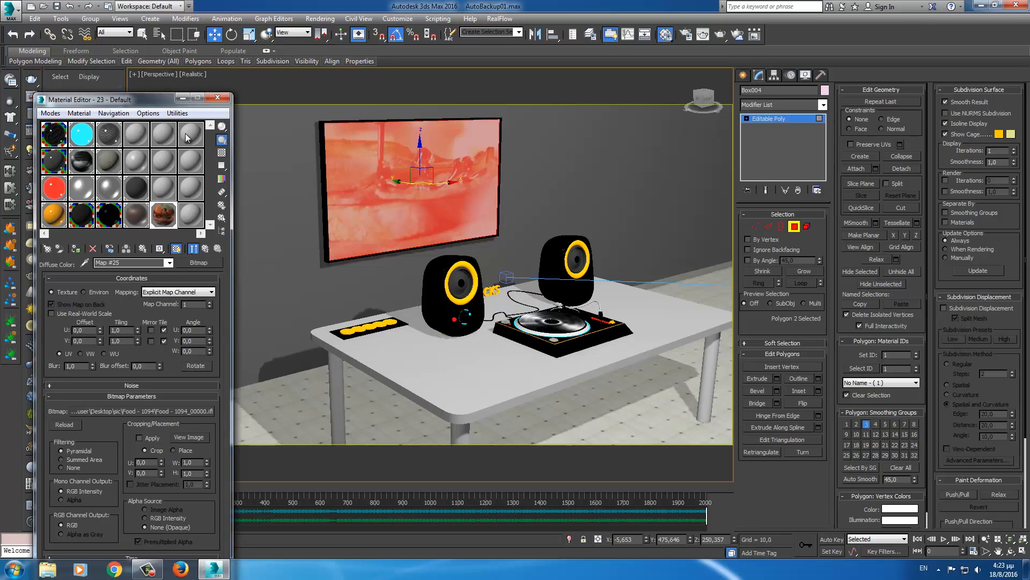
pyautogui.click(183, 98)
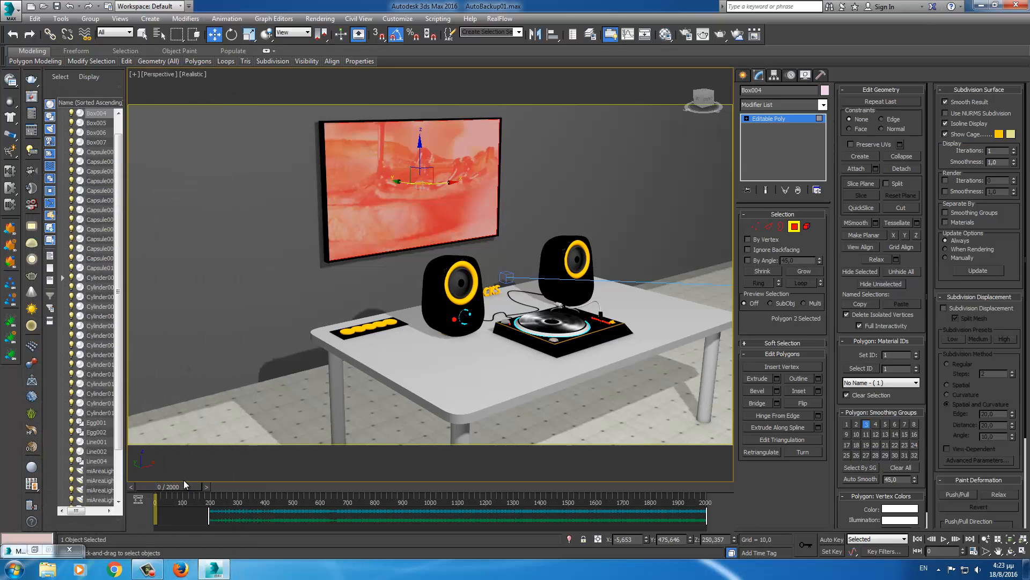
pyautogui.moveTo(185, 486); pyautogui.dragTo(220, 481)
pyautogui.press('w')
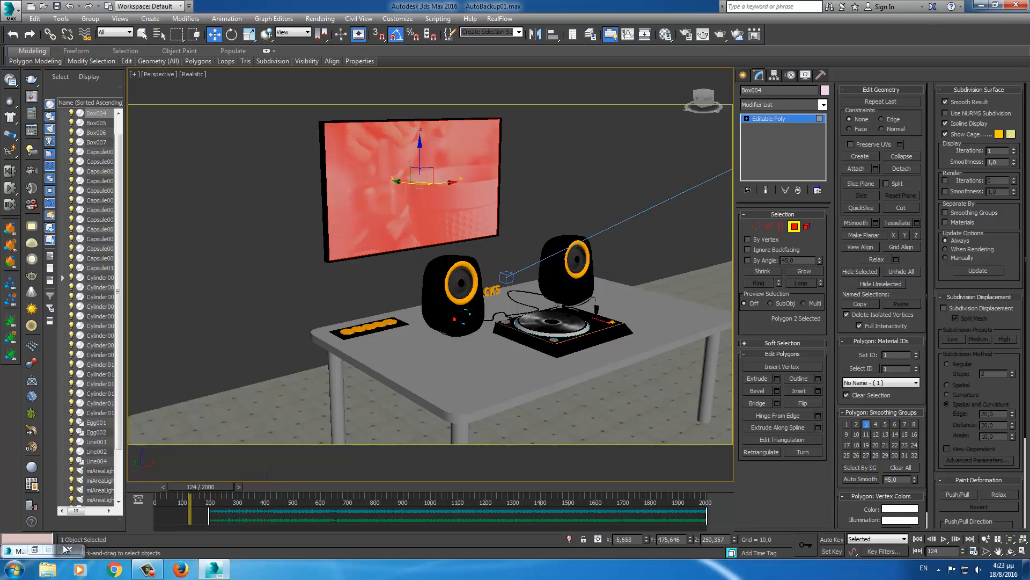
# - Scrub the timeline to frame 431 and back to confirm the screen footage animates
pyautogui.click(37, 550)
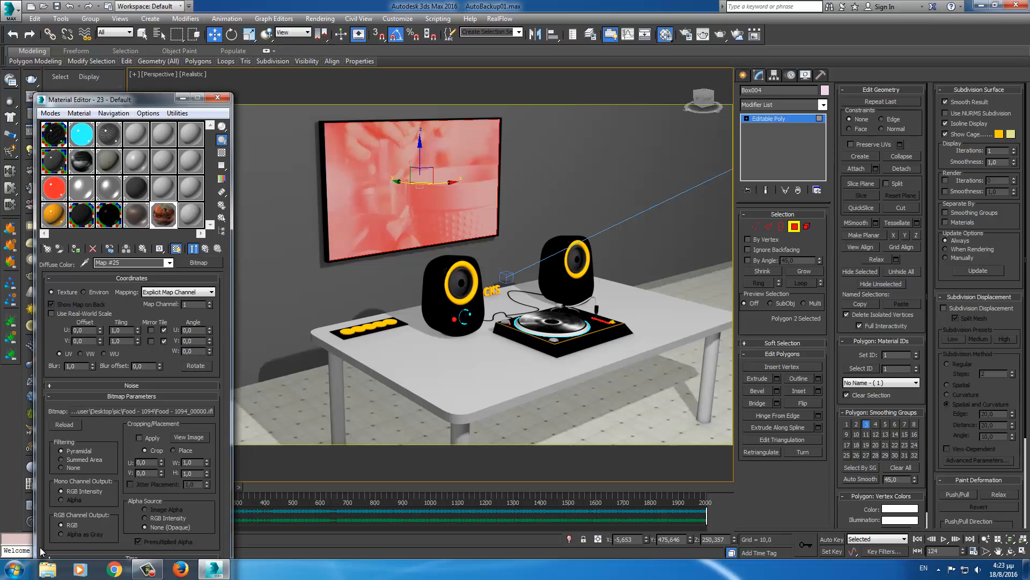
pyautogui.click(182, 99)
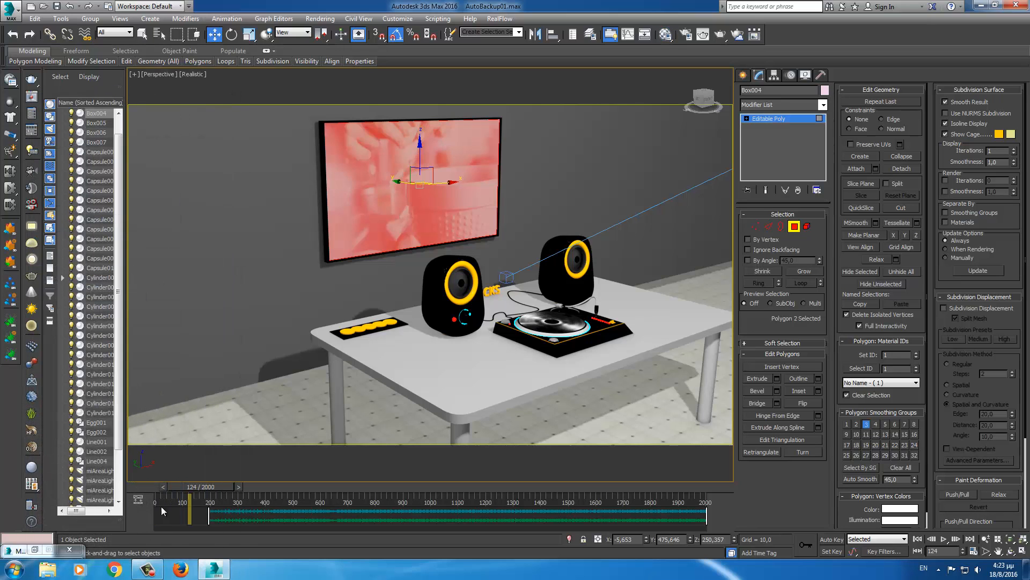
pyautogui.moveTo(219, 488); pyautogui.dragTo(691, 444)
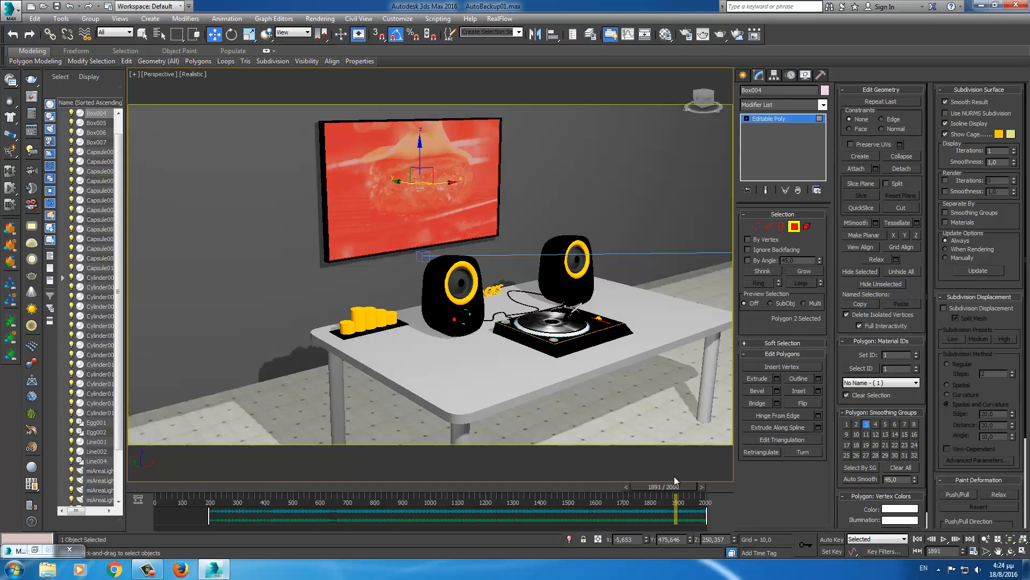
pyautogui.moveTo(685, 486); pyautogui.dragTo(187, 502)
# - Reload the Food - 1094 frames as Map #25's bitmap sequence with End Frame 200
pyautogui.press('w')
pyautogui.press('m')
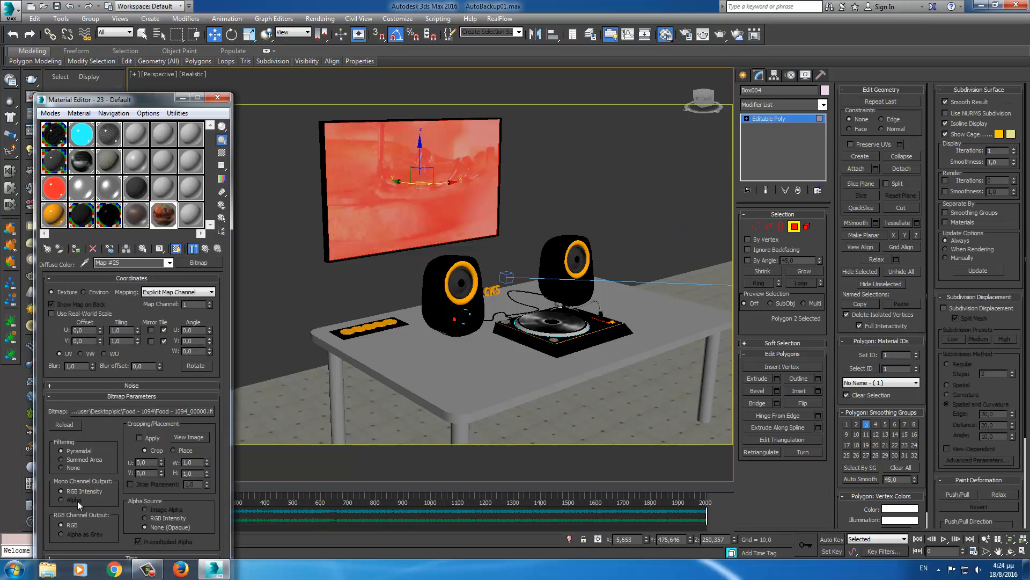
pyautogui.click(196, 263)
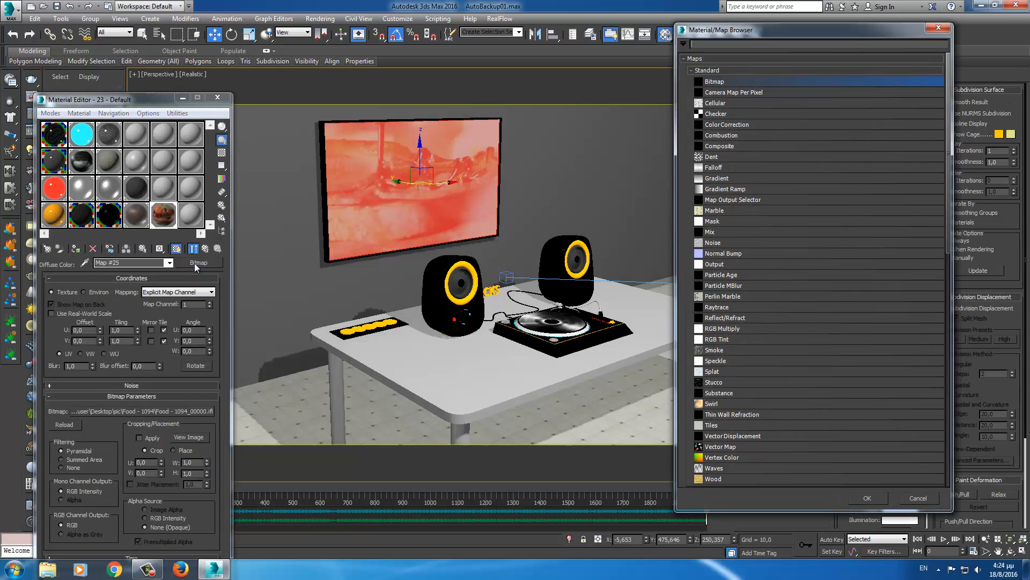
pyautogui.click(877, 498)
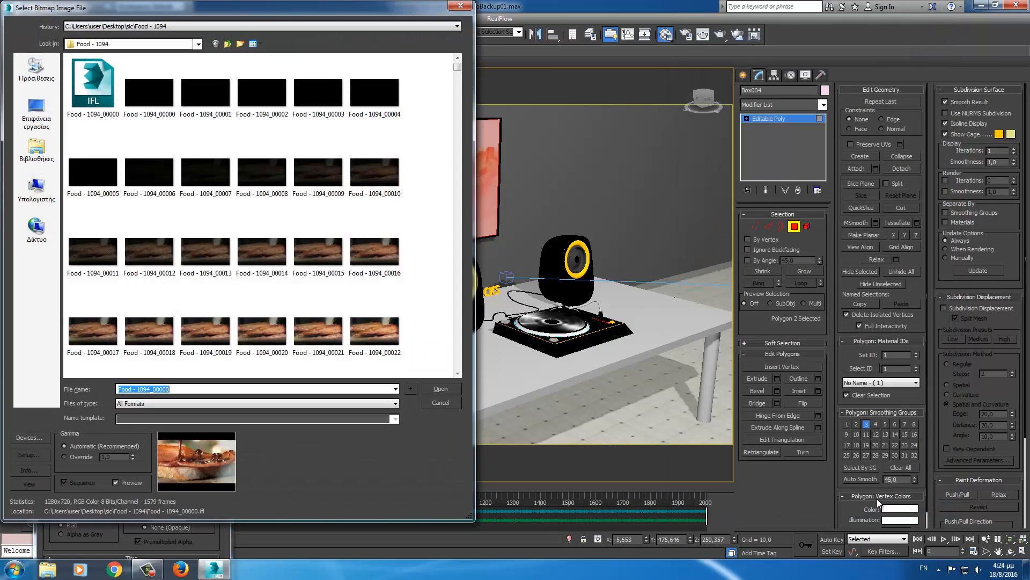
pyautogui.click(149, 94)
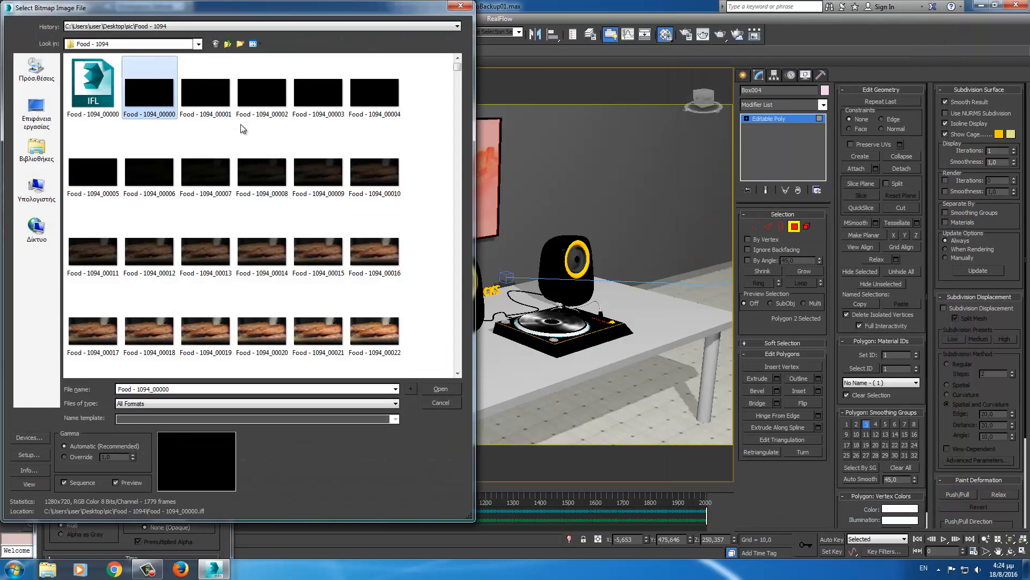
pyautogui.click(444, 388)
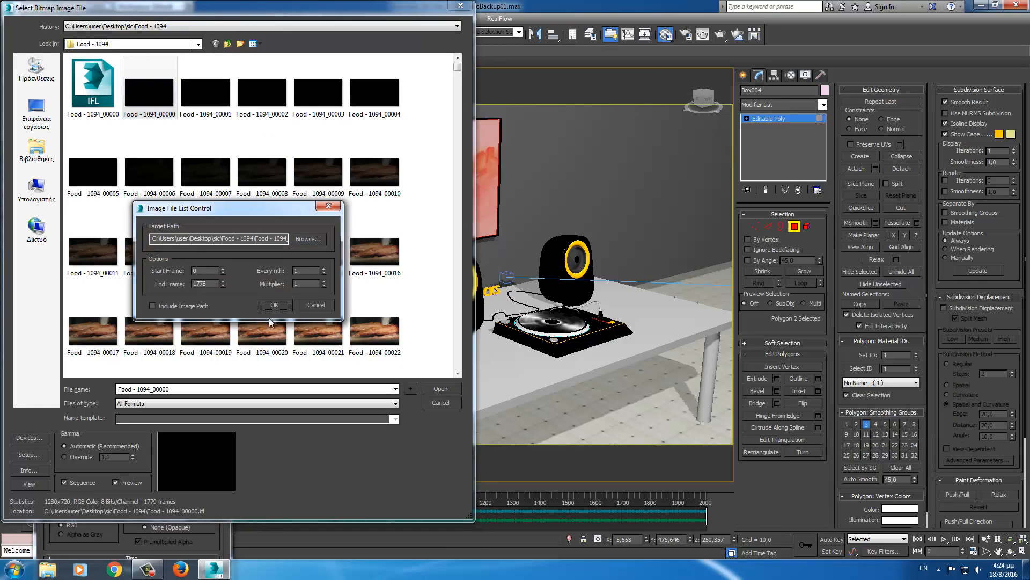
pyautogui.doubleClick(203, 270)
pyautogui.doubleClick(215, 285)
pyautogui.write('200')
pyautogui.click(275, 304)
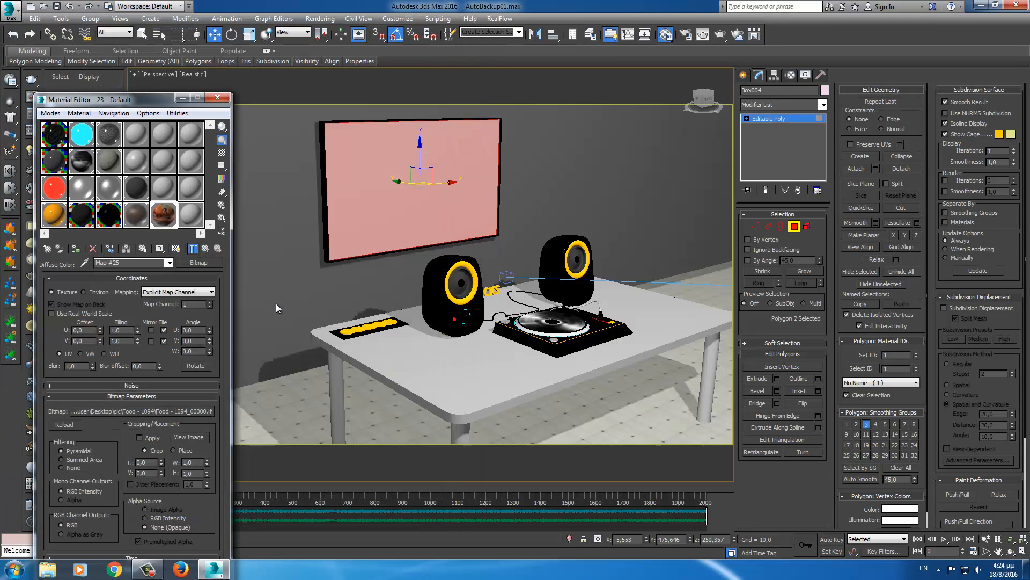
# - Enable Show Shaded Material in Viewport so the food video shows on the wall screen
pyautogui.click(182, 98)
pyautogui.moveTo(190, 485); pyautogui.dragTo(164, 491)
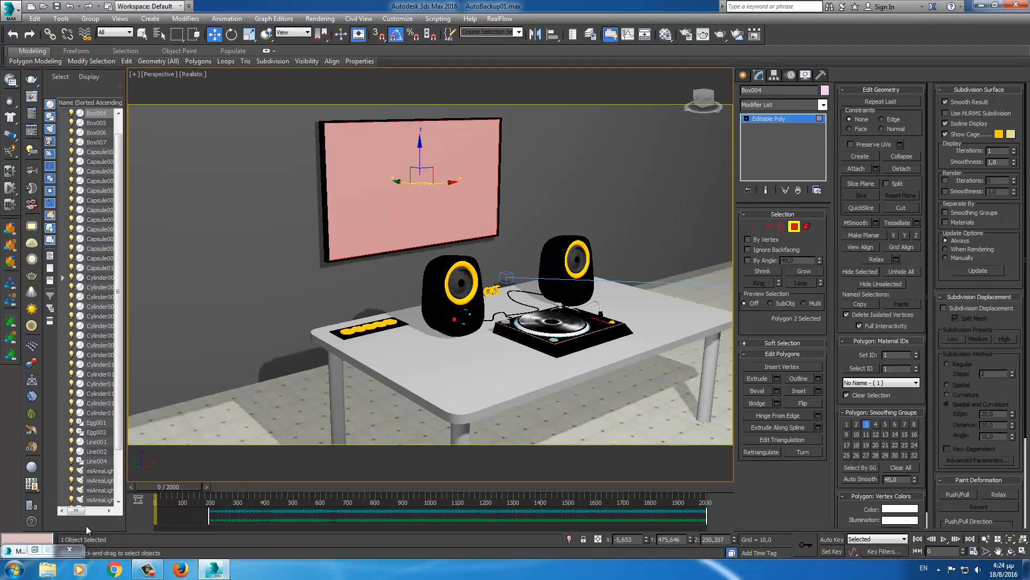
pyautogui.click(35, 550)
pyautogui.click(176, 249)
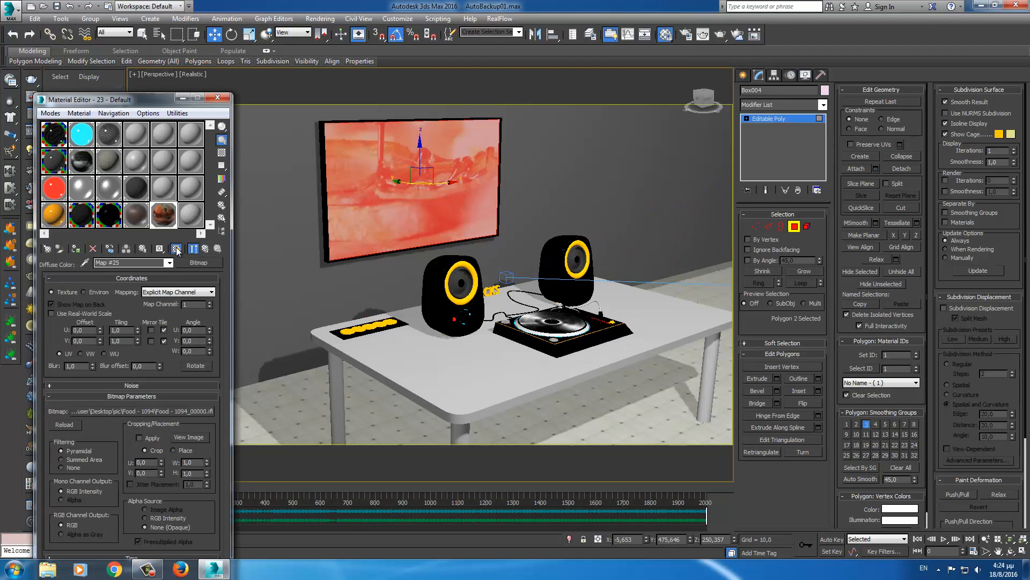
# - Close the Material Editor, exit Polygon sub-object mode, and scrub to frame 243
pyautogui.click(217, 98)
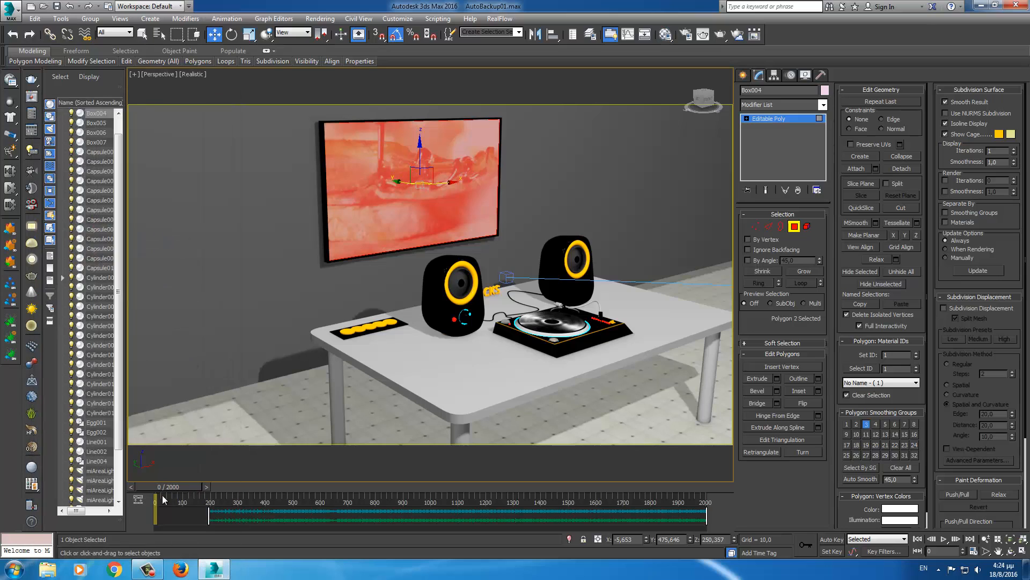
pyautogui.click(794, 227)
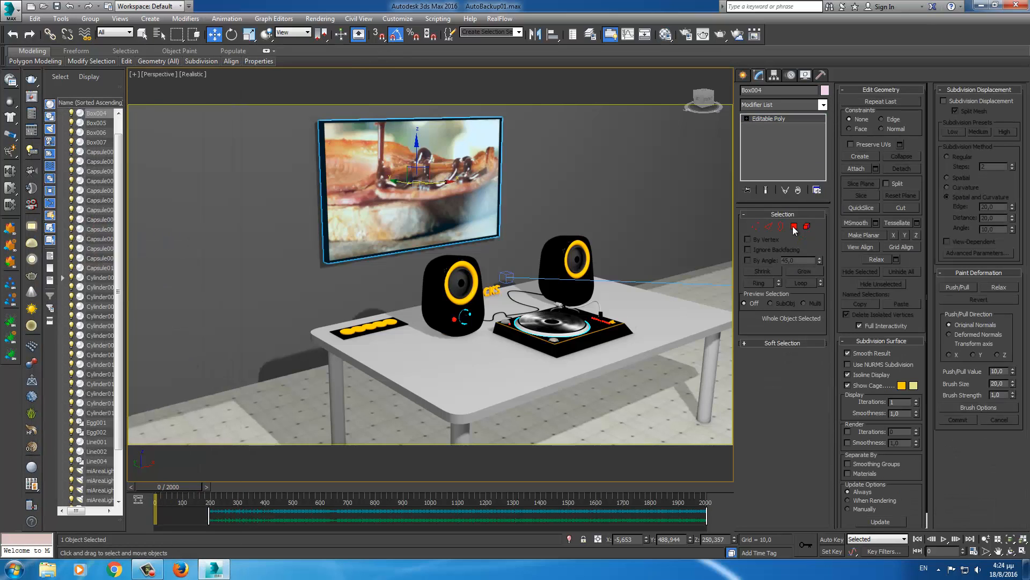
pyautogui.moveTo(185, 484); pyautogui.dragTo(351, 422)
pyautogui.press('w')
pyautogui.moveTo(159, 61)
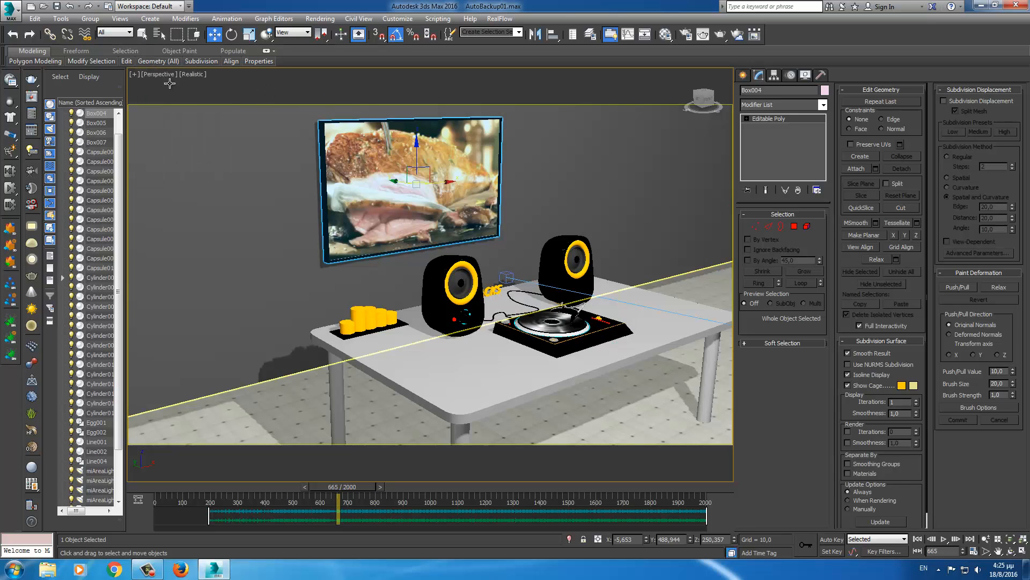
pyautogui.click(158, 75)
# - Switch the viewport to PhysCamera001 and play the animation from frame 0
pyautogui.moveTo(316, 85)
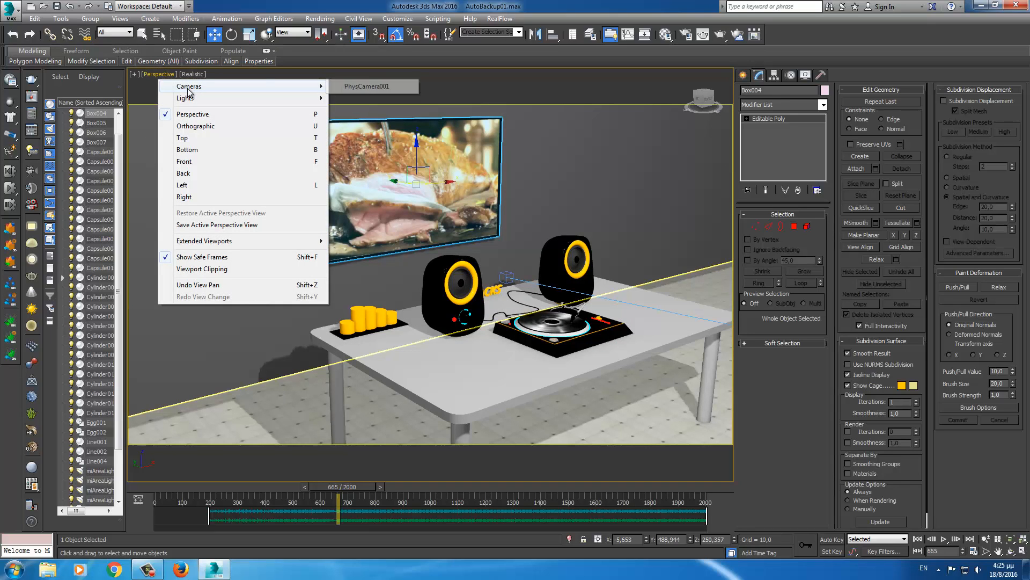
pyautogui.click(367, 86)
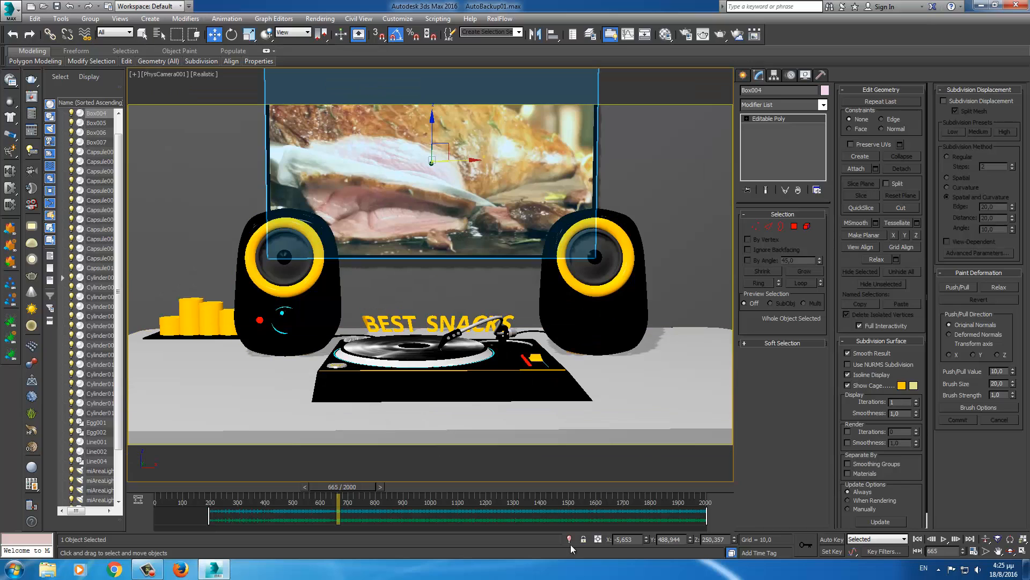
pyautogui.click(917, 540)
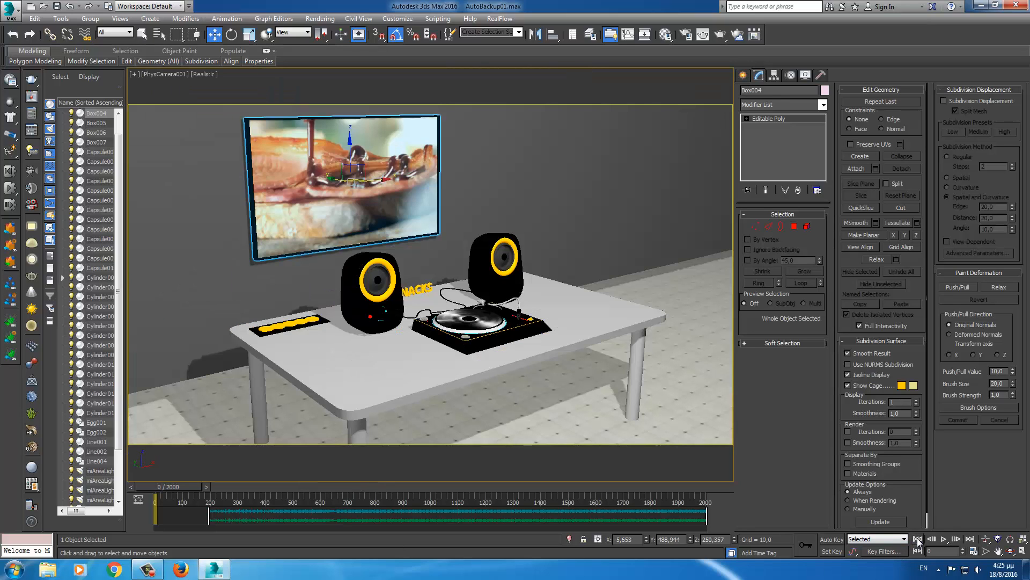
pyautogui.press('/')
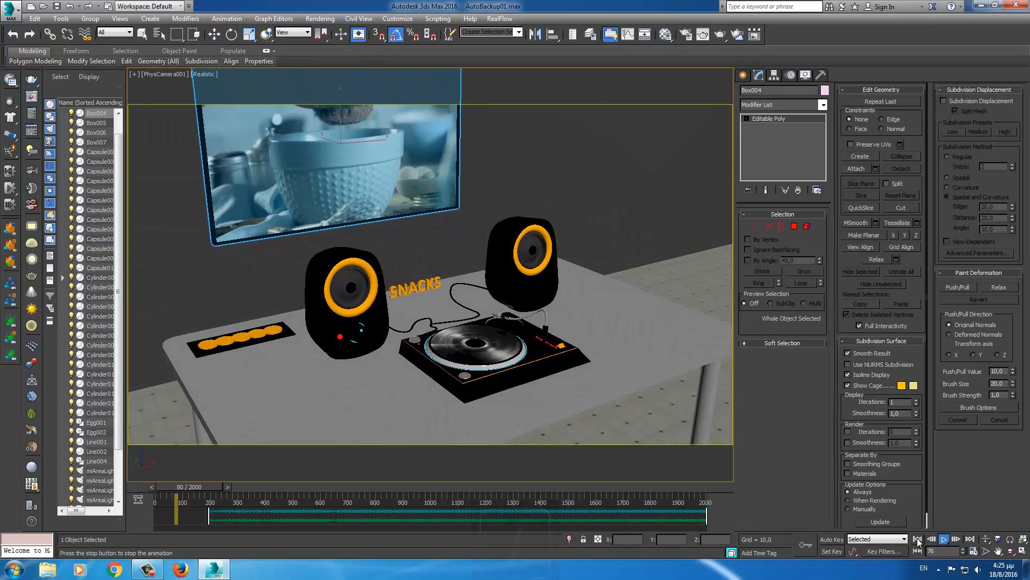
# - Watch the playback full-size in Expert Mode, then stop, rewind to frame 0 and exit Expert Mode
pyautogui.hotkey('ctrl', 'x')
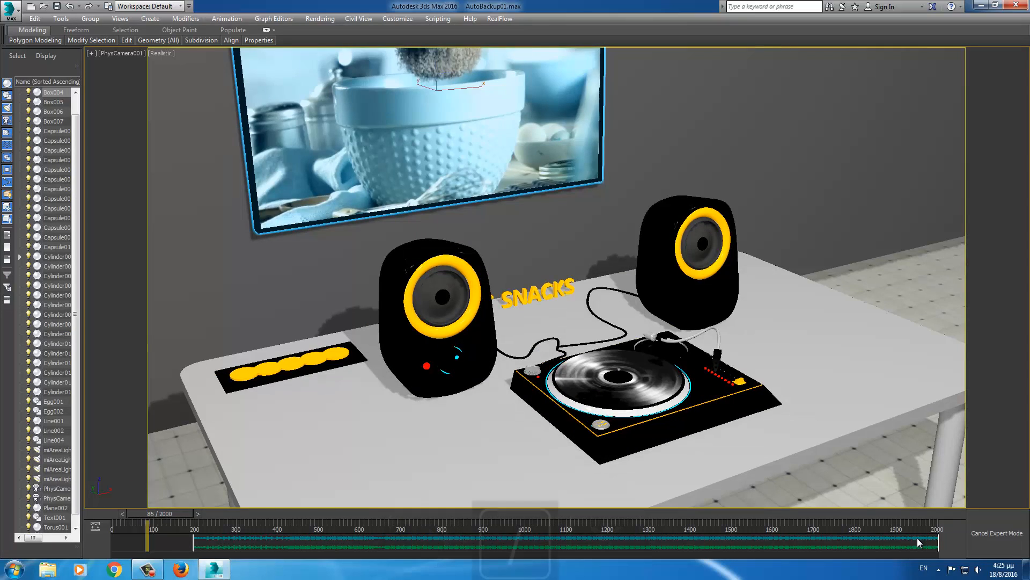
pyautogui.press('/')
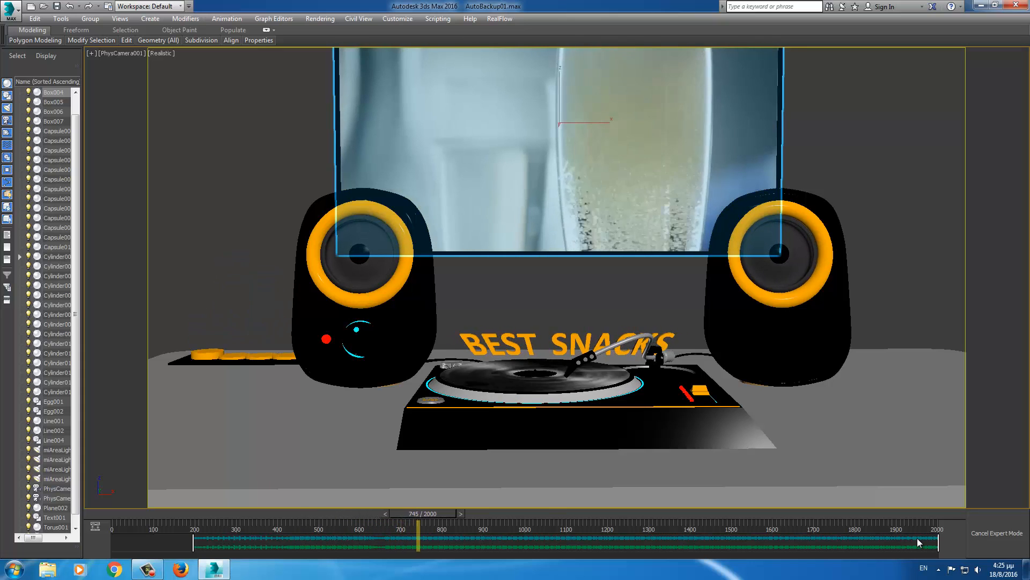
pyautogui.press('/')
pyautogui.press('Home')
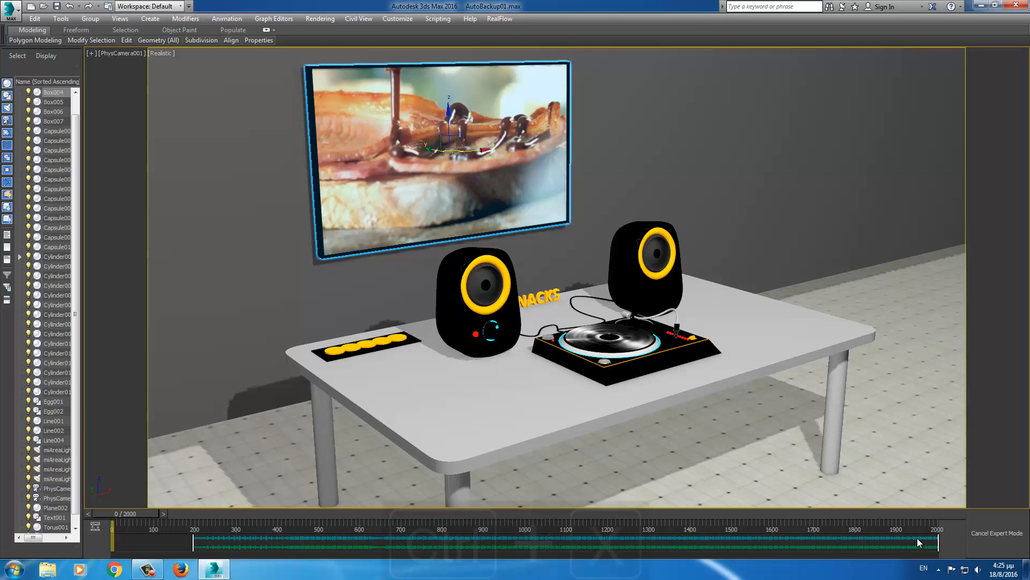
pyautogui.hotkey('ctrl', 'x')
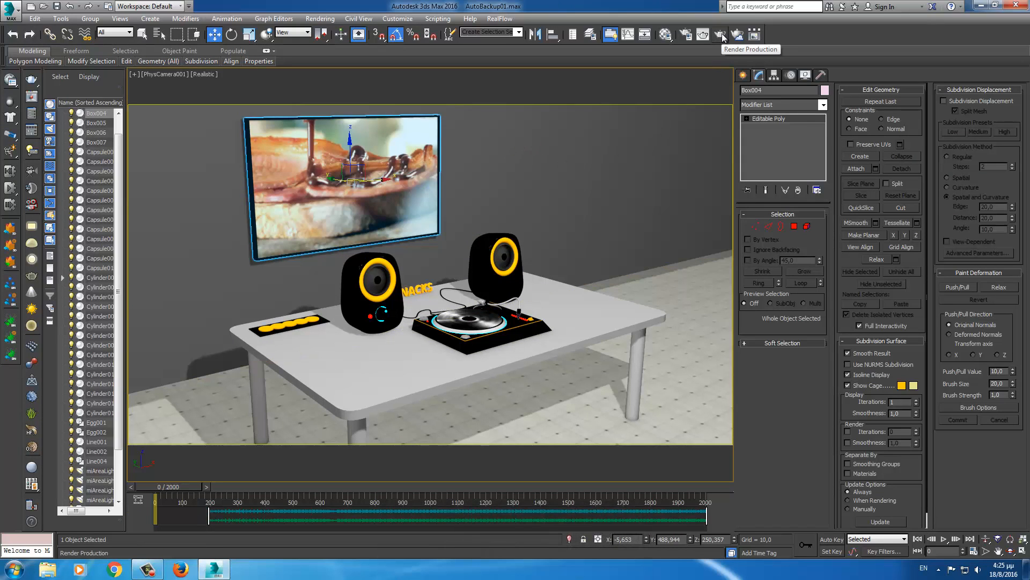
pyautogui.moveTo(199, 484); pyautogui.dragTo(166, 491)
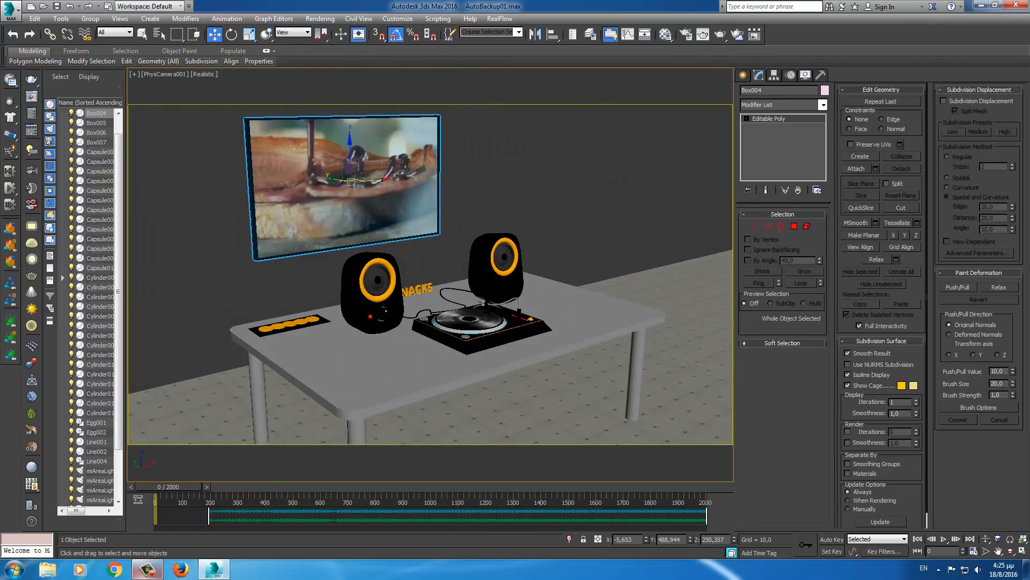
pyautogui.click(151, 572)
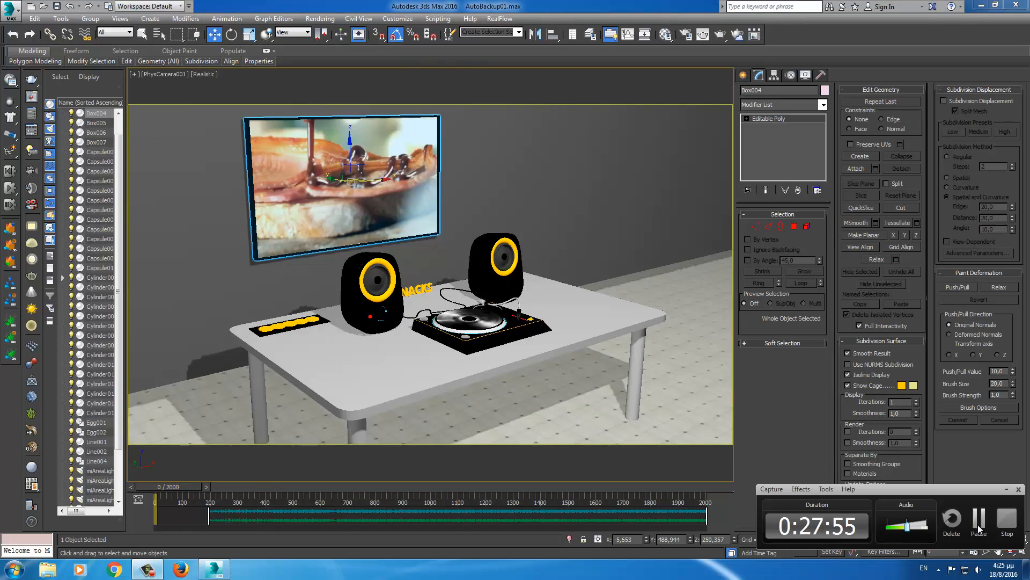
pyautogui.click(978, 524)
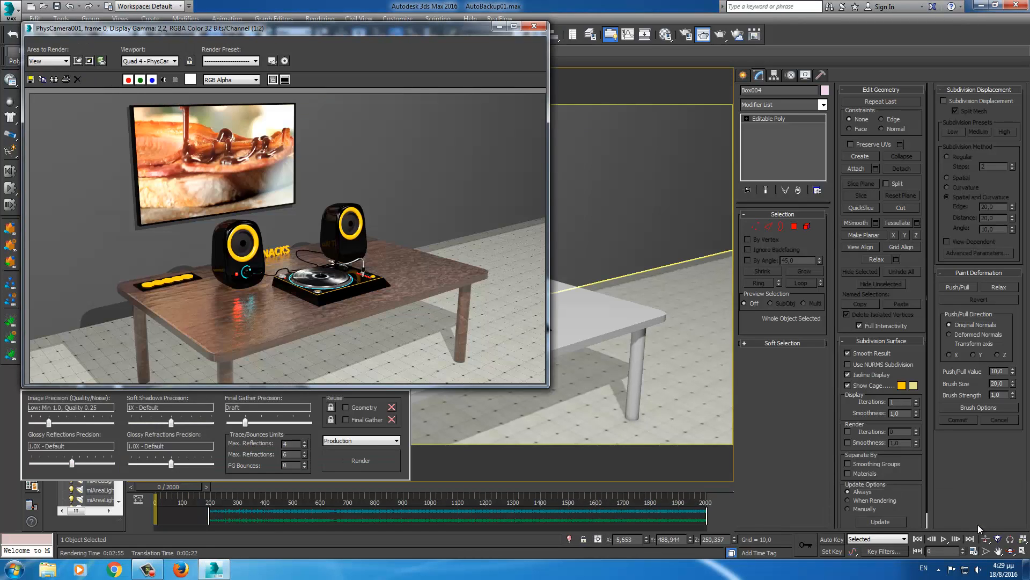
pyautogui.click(514, 26)
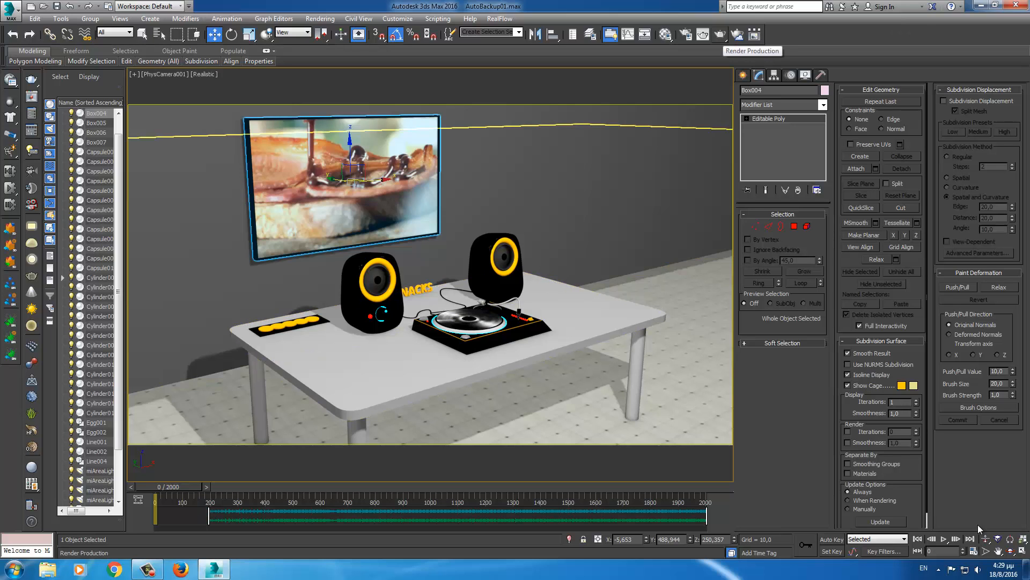
pyautogui.click(720, 34)
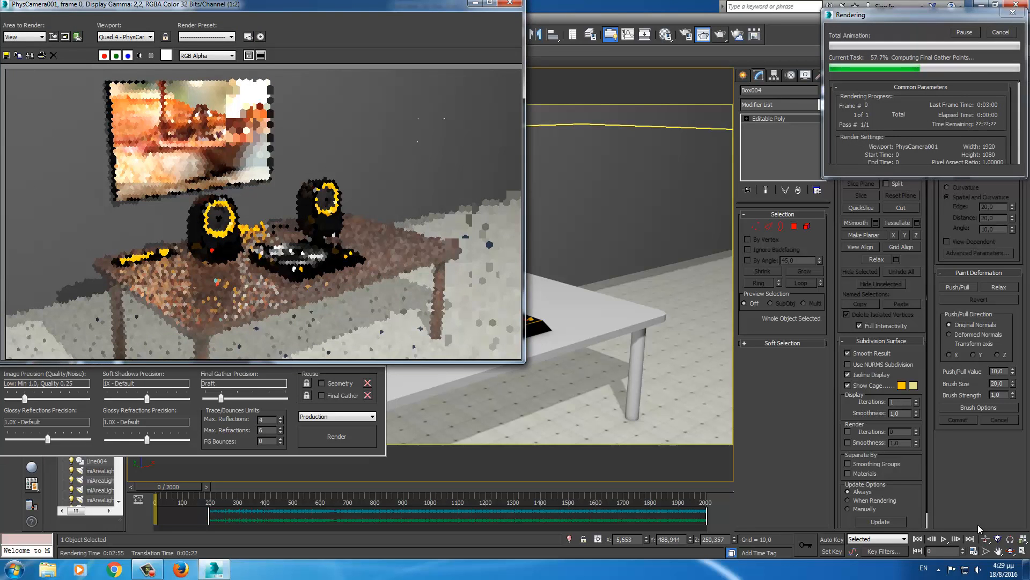
pyautogui.click(510, 2)
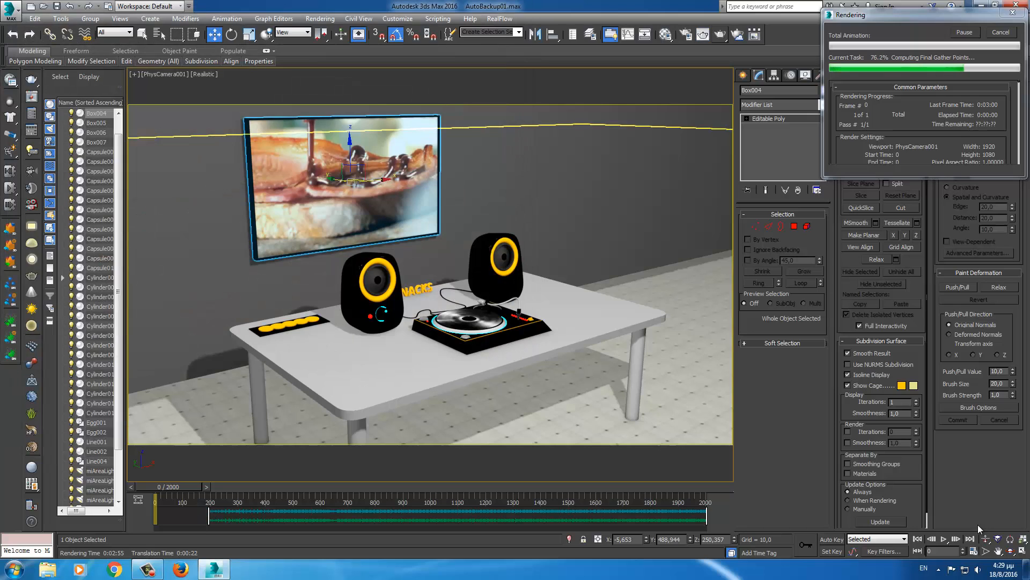
pyautogui.click(1001, 33)
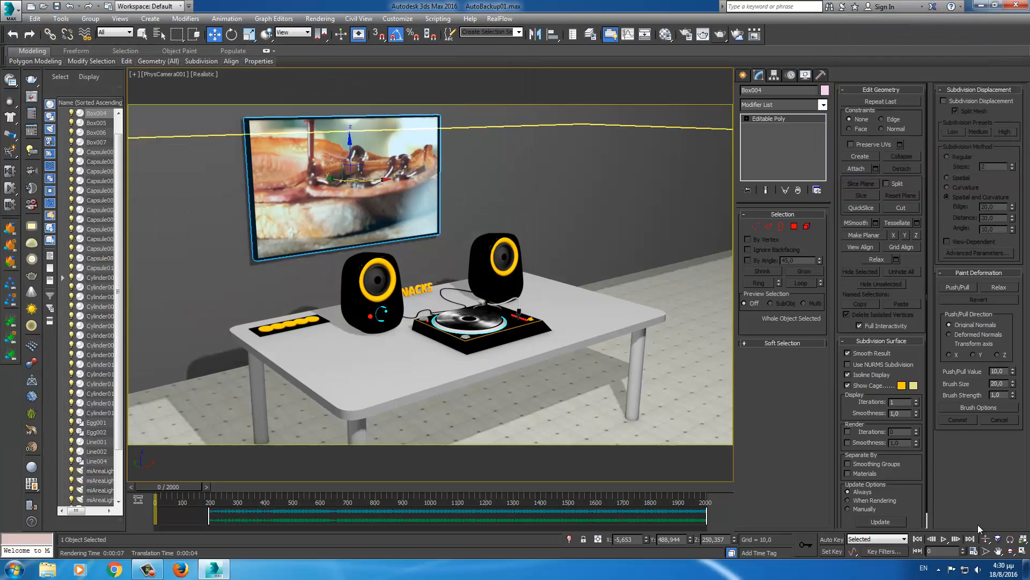
# - Set the Render Setup time output range to frames 0–2000 and choose Render Output Files
pyautogui.click(684, 34)
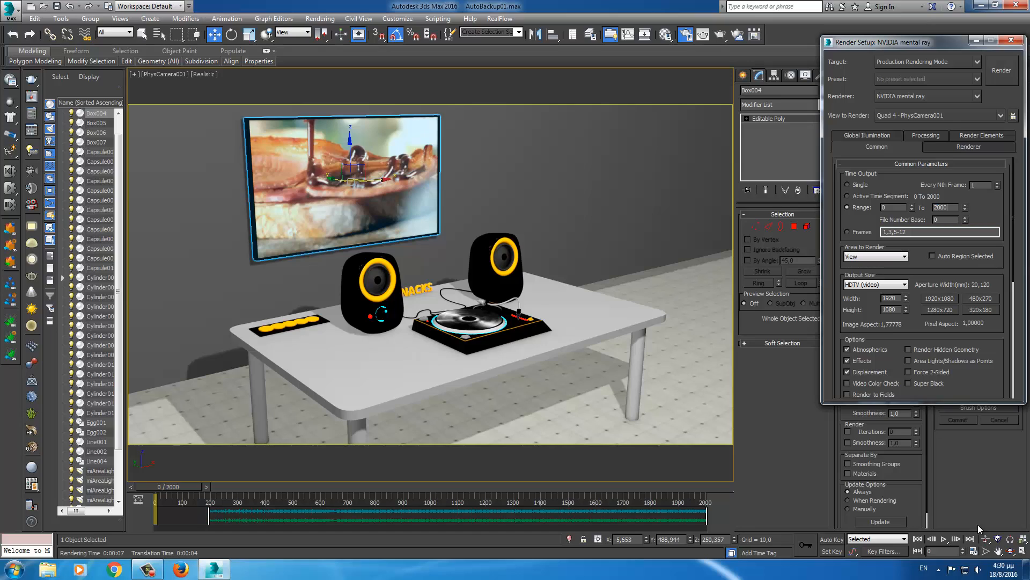
pyautogui.press('Return')
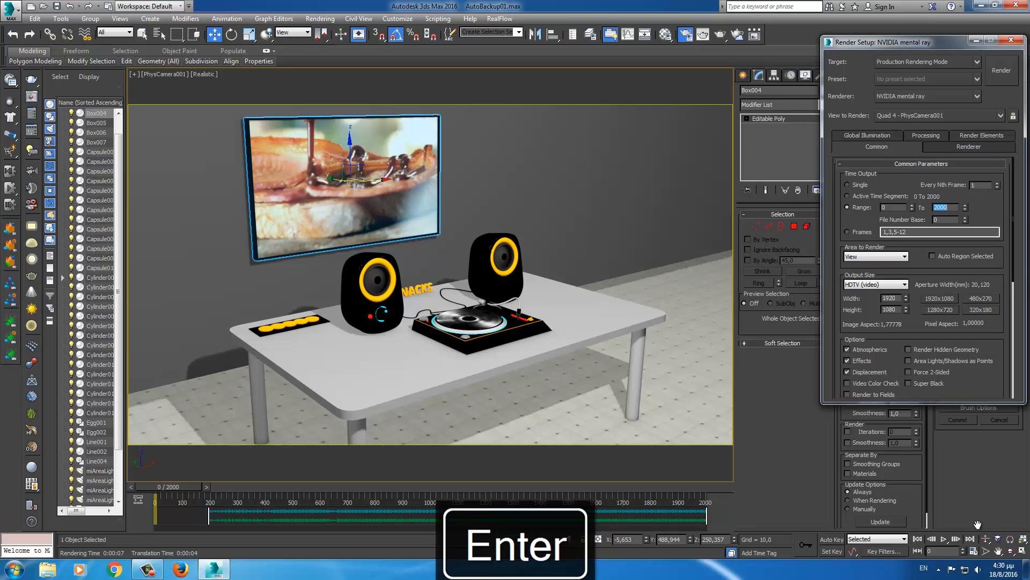
pyautogui.scroll(-4, 978, 524)
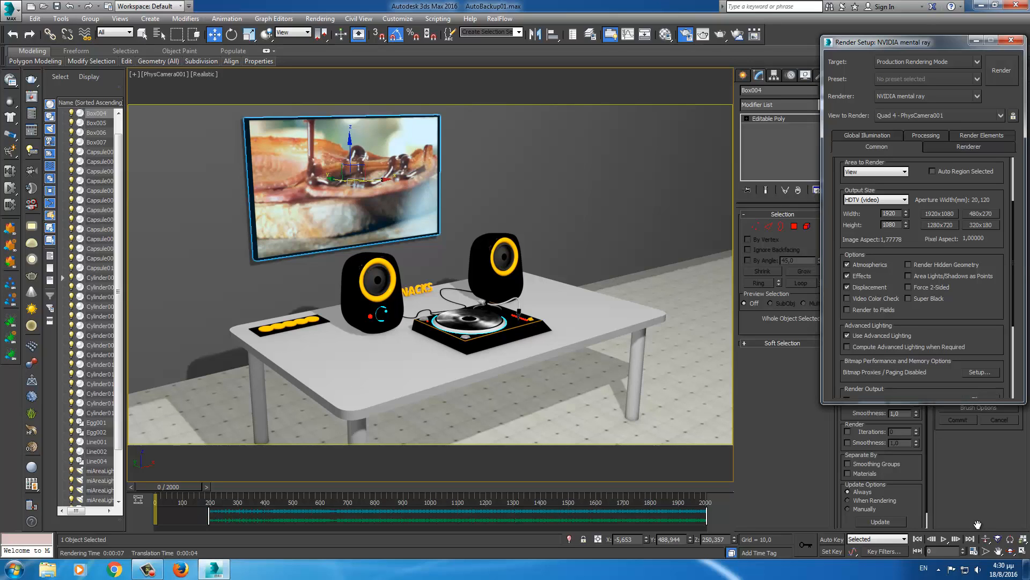
pyautogui.scroll(-3, 977, 525)
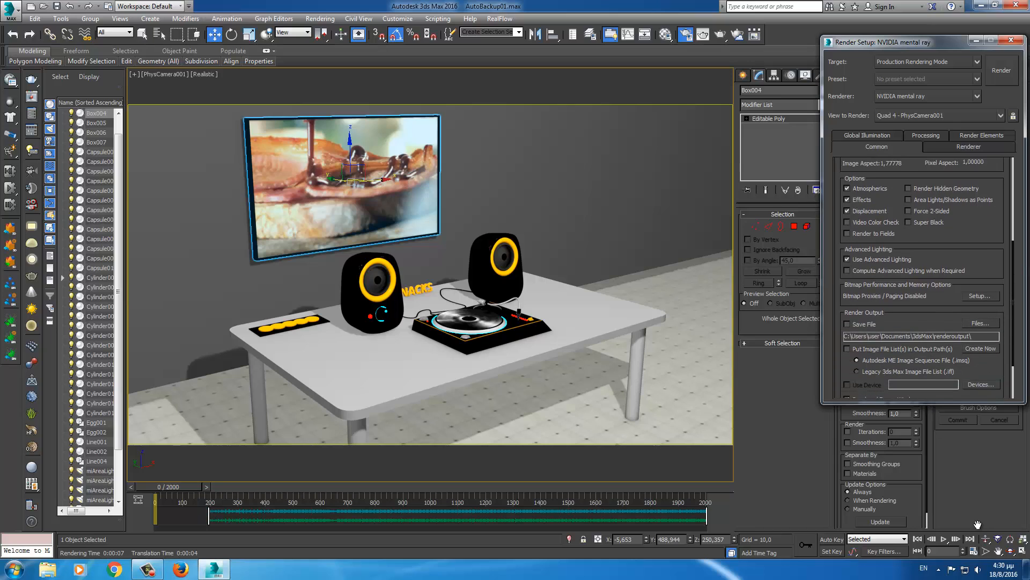
pyautogui.click(982, 324)
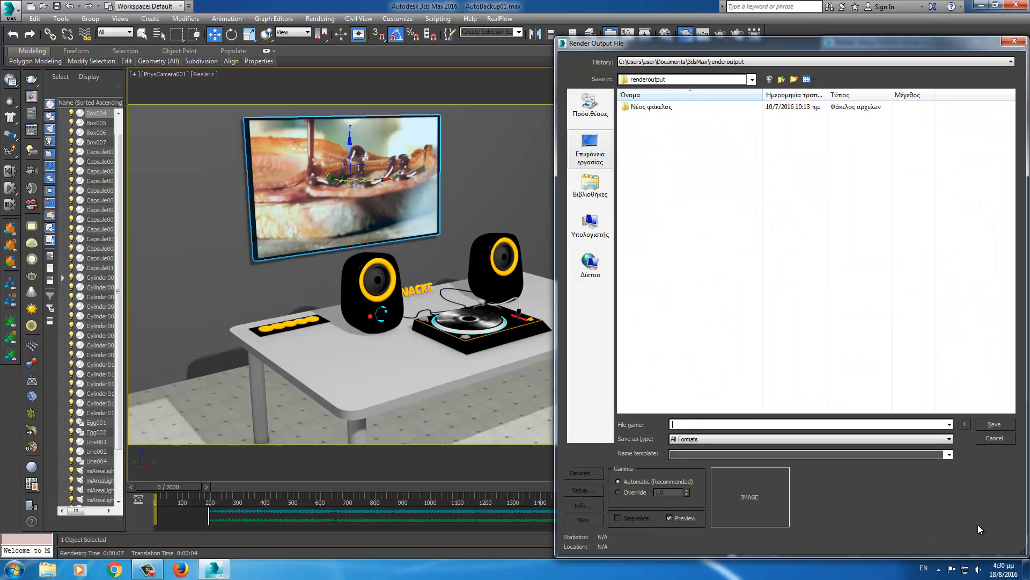
# - Point the render output to the Videos library folder with AVI as the file type
pyautogui.click(590, 185)
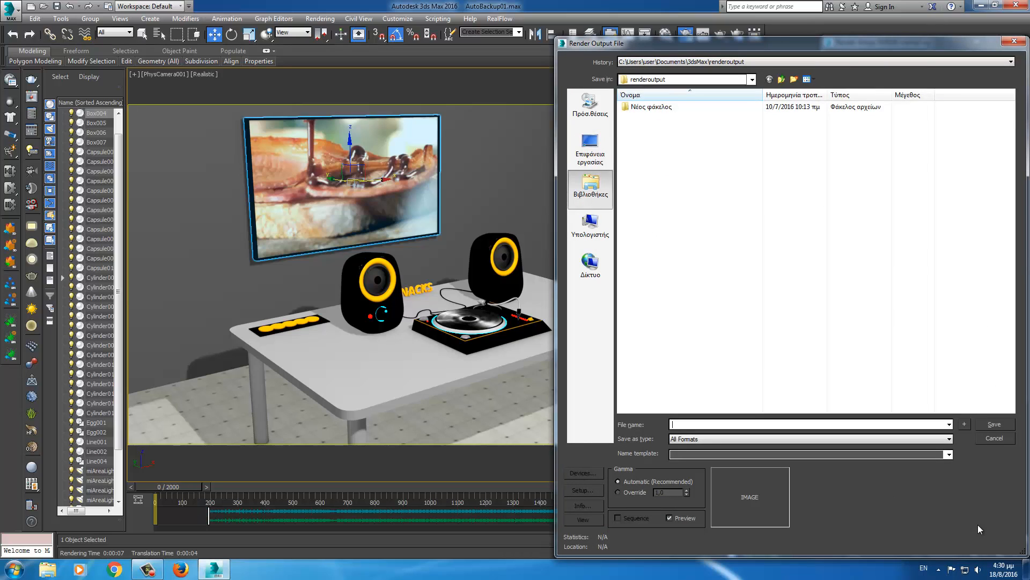
pyautogui.doubleClick(633, 103)
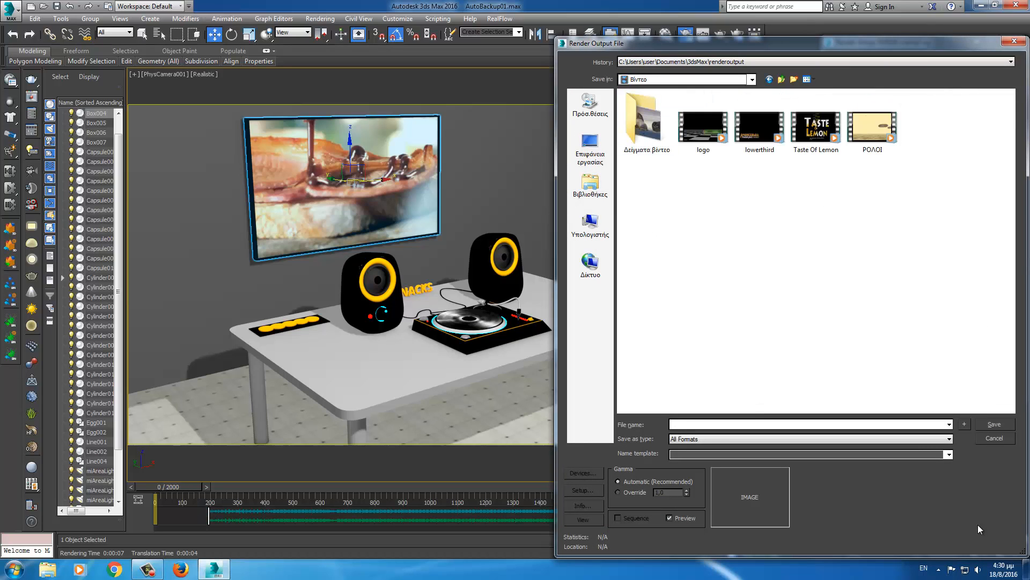
pyautogui.click(810, 439)
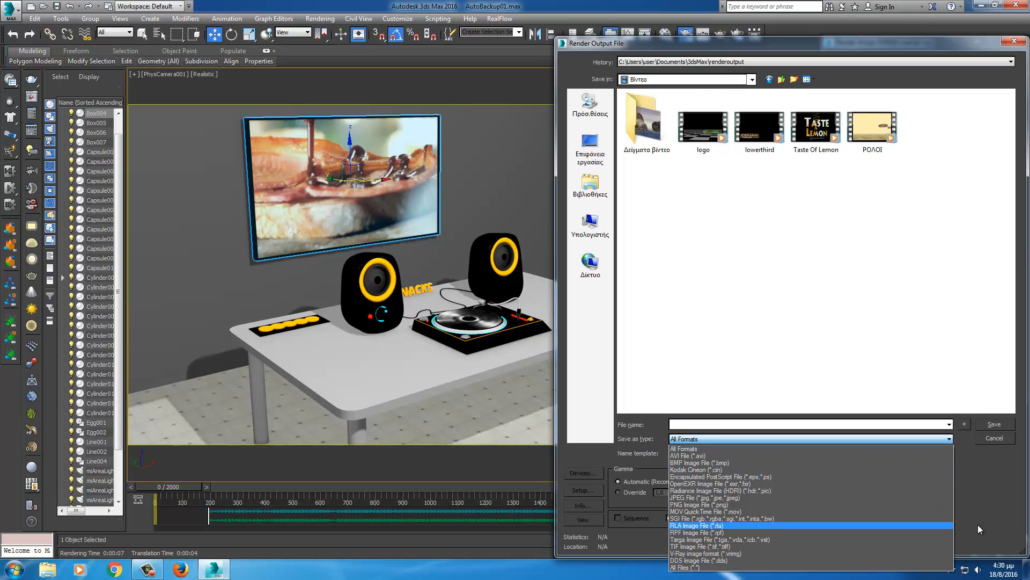
pyautogui.click(752, 456)
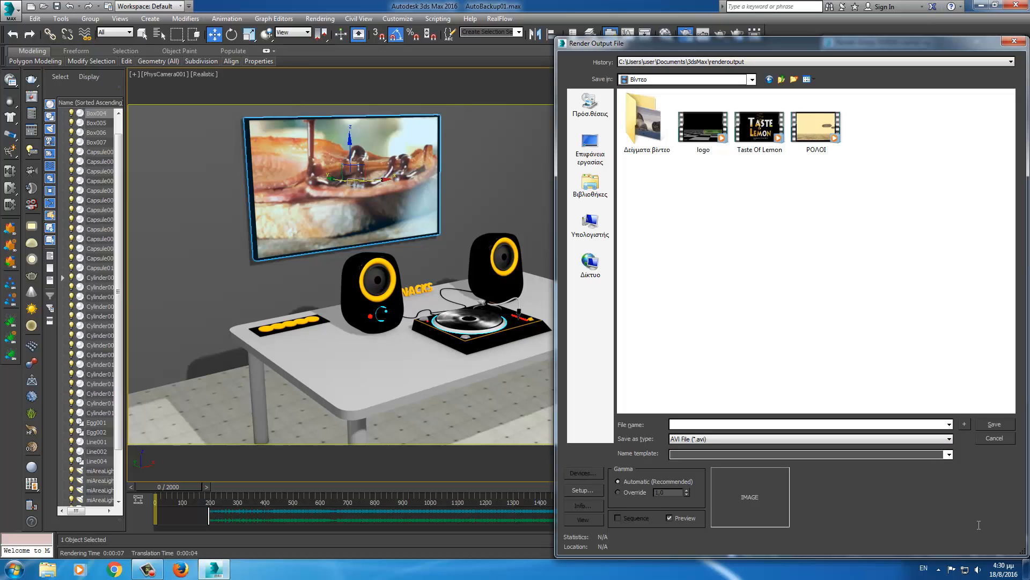
# - Name the output DIAFIMISI.avi, accept the compression settings, and render the full animation
pyautogui.write('DI')
pyautogui.write('FI')
pyautogui.press('Left')
pyautogui.press('Left')
pyautogui.press('Left')
pyautogui.press('Left')
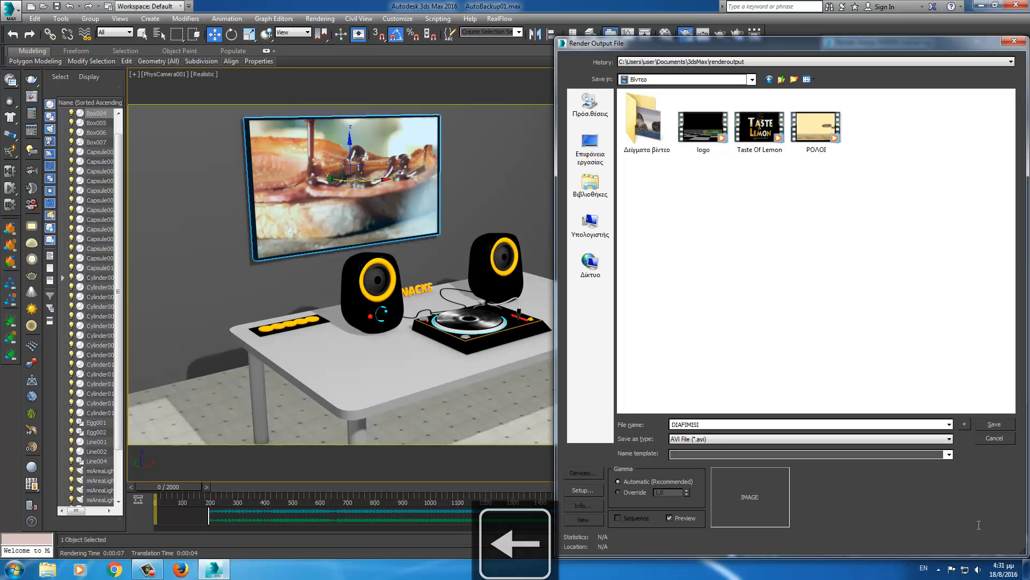
pyautogui.press('Return')
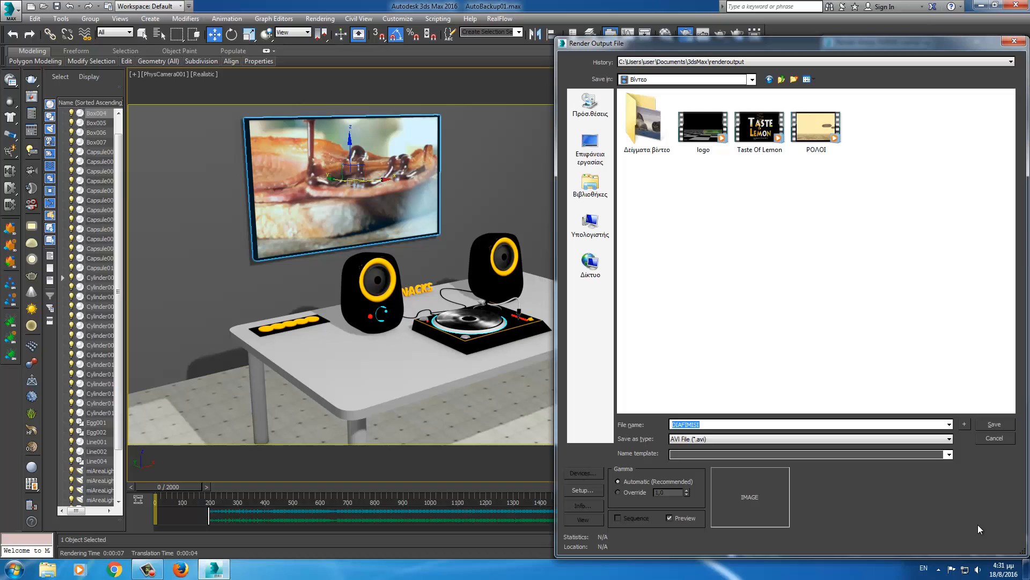
pyautogui.press('Return')
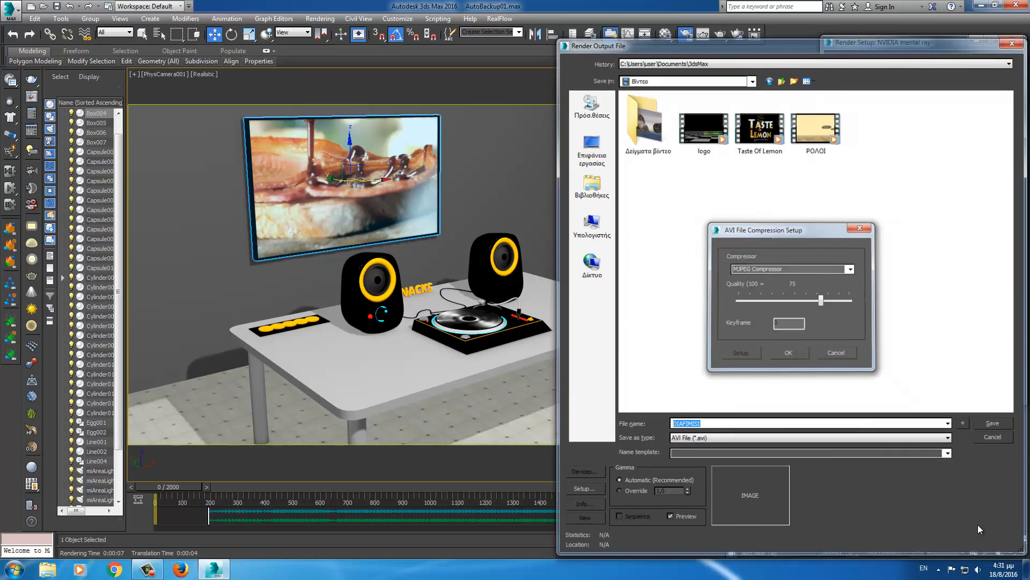
pyautogui.hotkey('shift', 'q')
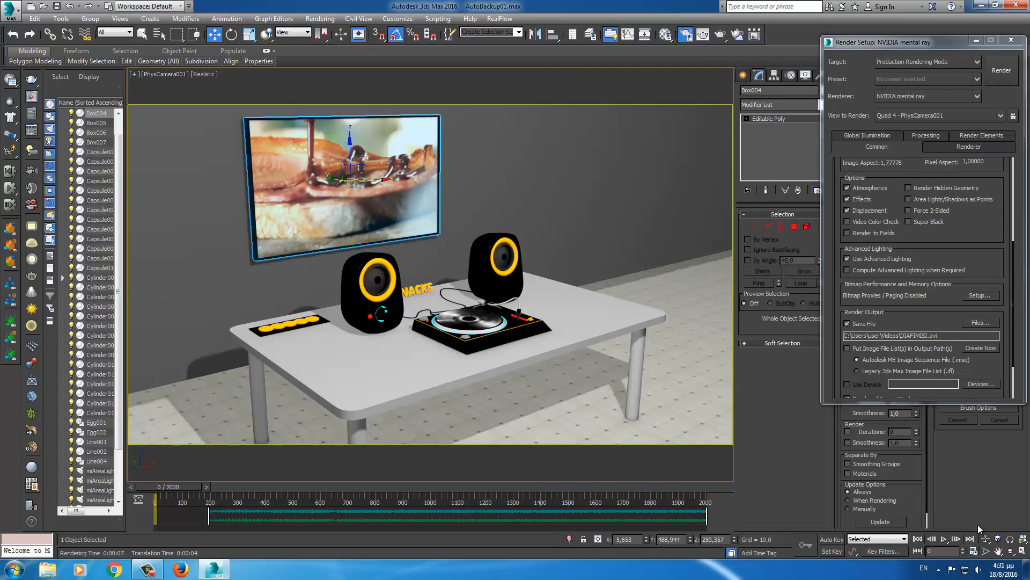